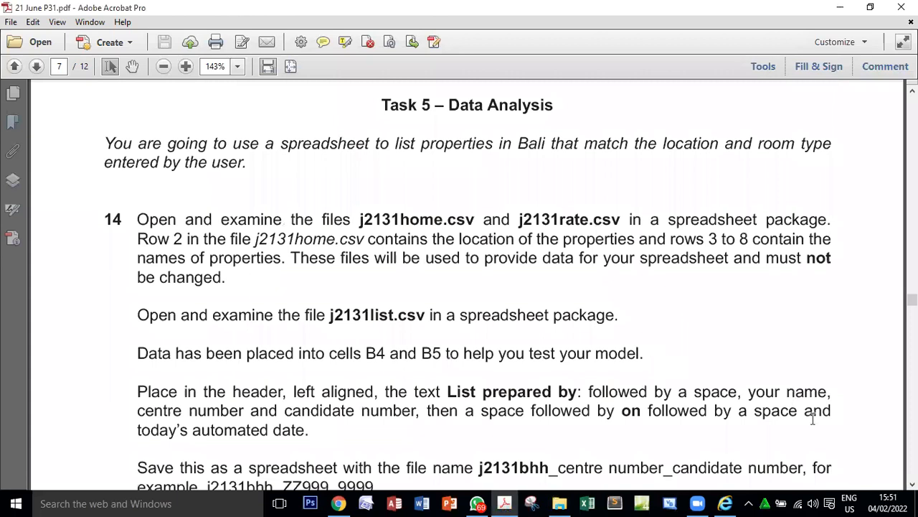
Read the Task 5 introduction and the source files j2131home.csv and j2131rate.csv named in question 14.
double_click(306, 147)
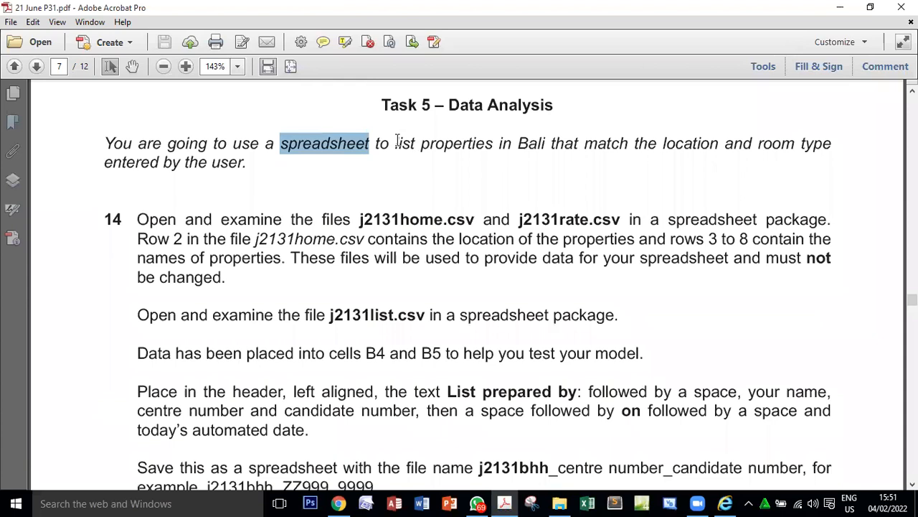
left_click_drag(395, 144, 440, 138)
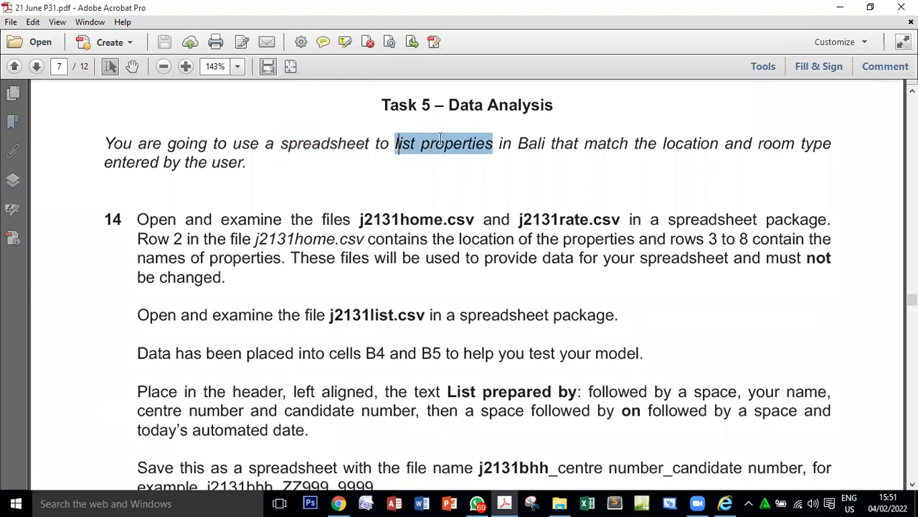
double_click(536, 142)
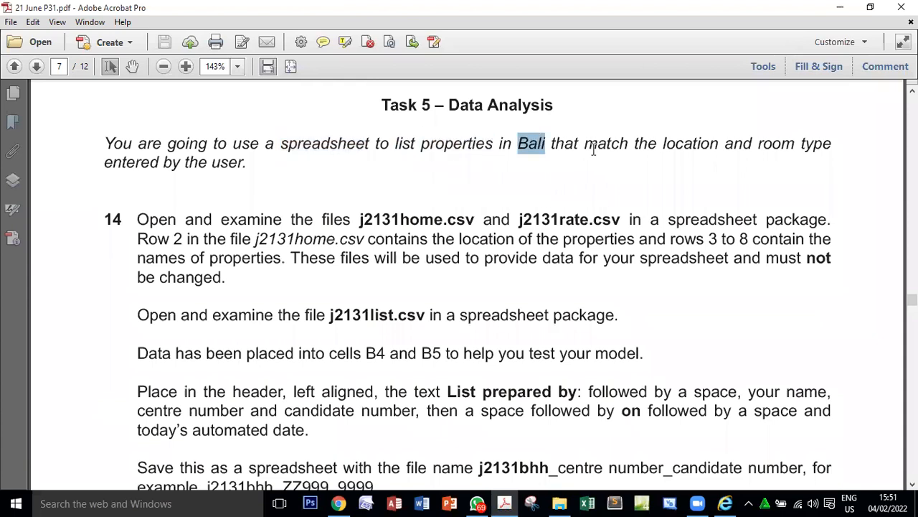
double_click(691, 144)
left_click(757, 147)
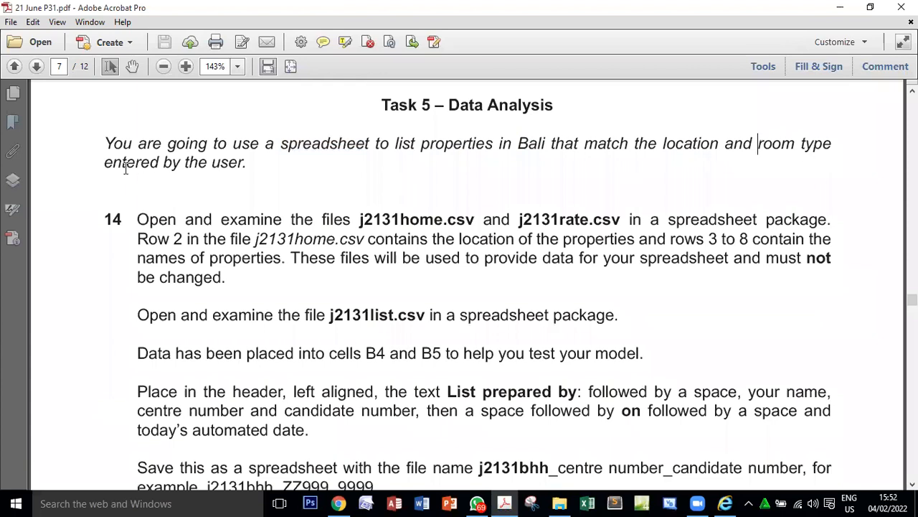
left_click_drag(108, 160, 221, 163)
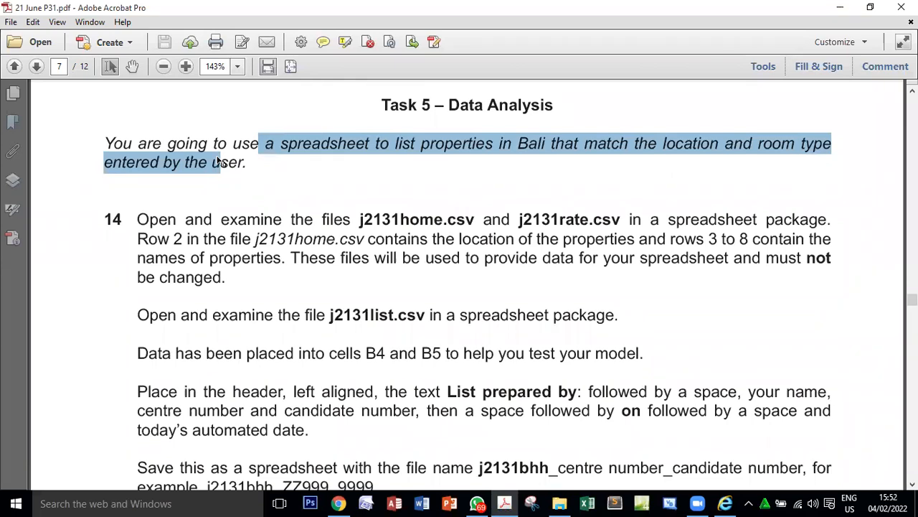
double_click(394, 221)
left_click(572, 224)
double_click(425, 217)
double_click(547, 216)
double_click(409, 217)
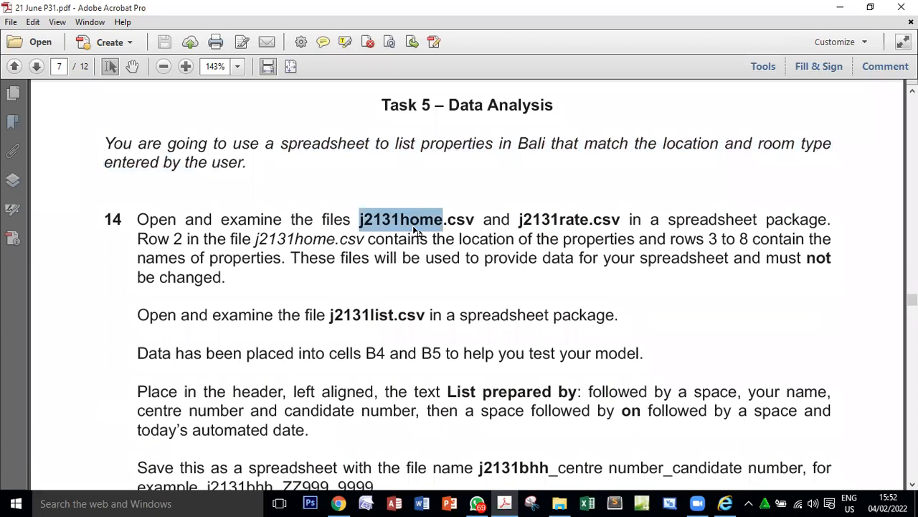
double_click(572, 224)
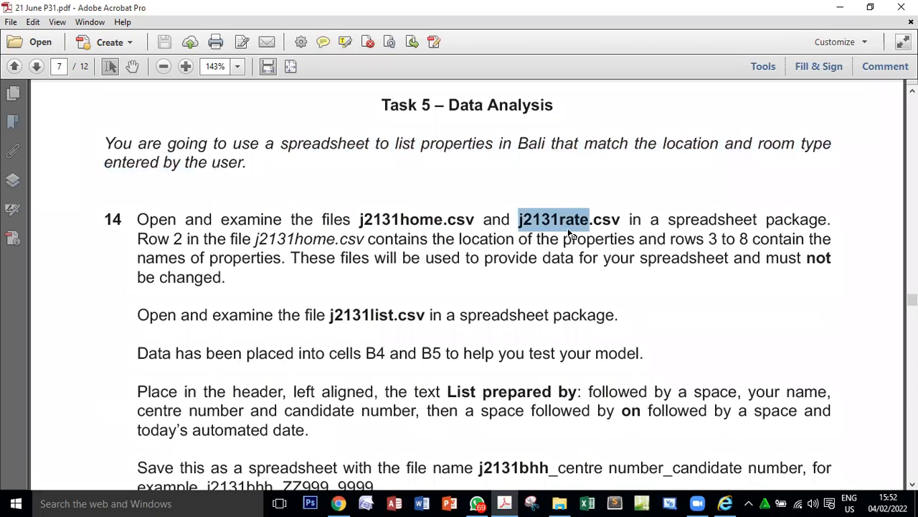
Review the sample layout and the formula requirements and mark allocations of questions 15 to 18.
scroll(570, 234, "down", 10)
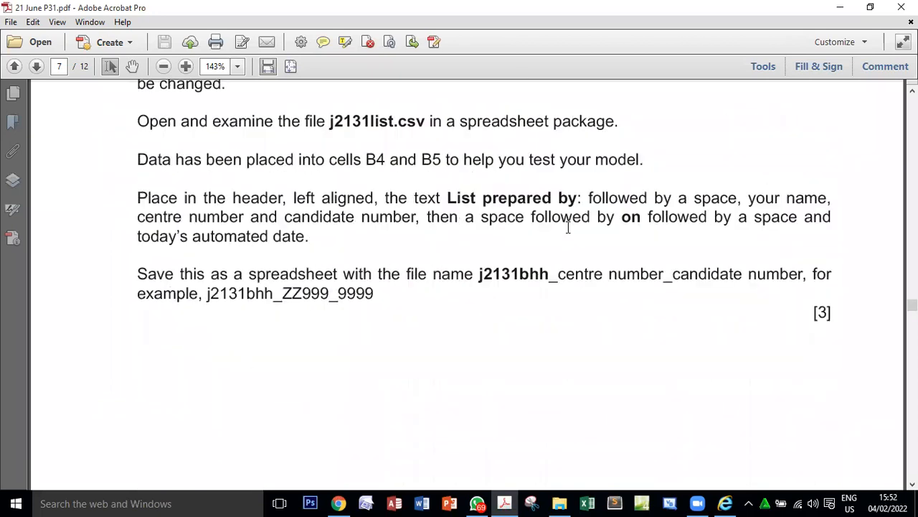
scroll(572, 235, "down", 5)
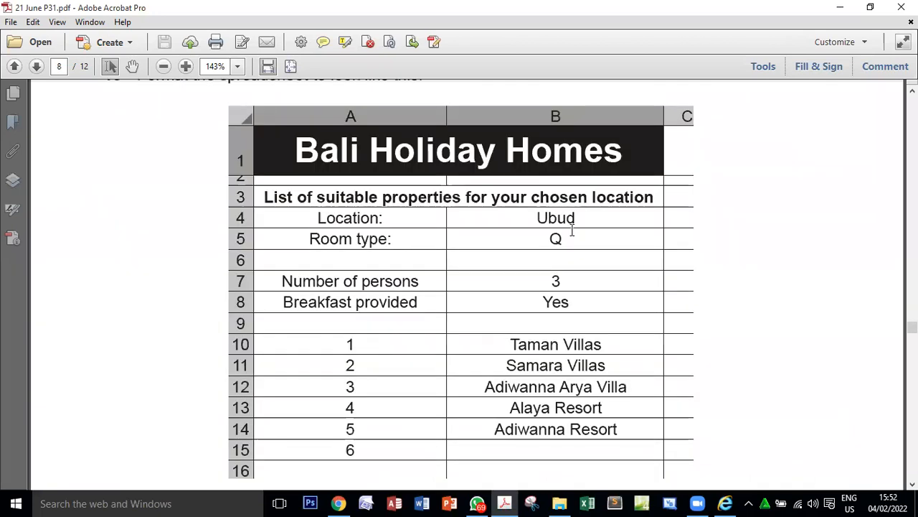
scroll(632, 233, "down", 6)
scroll(810, 215, "down", 3)
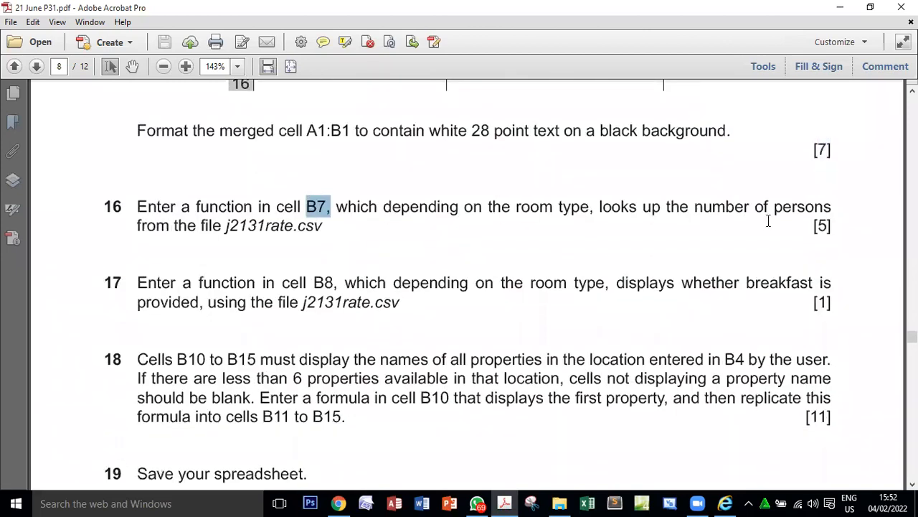
double_click(823, 225)
double_click(323, 282)
double_click(823, 302)
double_click(818, 416)
scroll(806, 378, "down", 3)
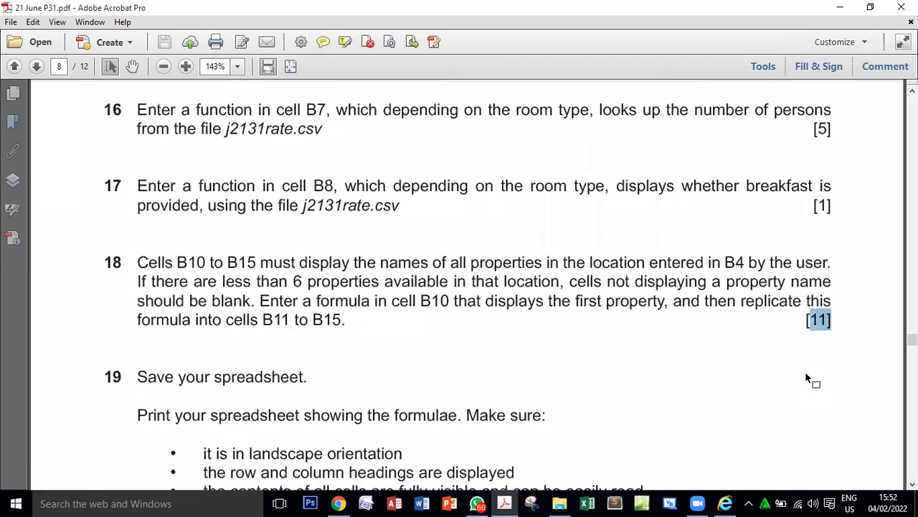
left_click(805, 371)
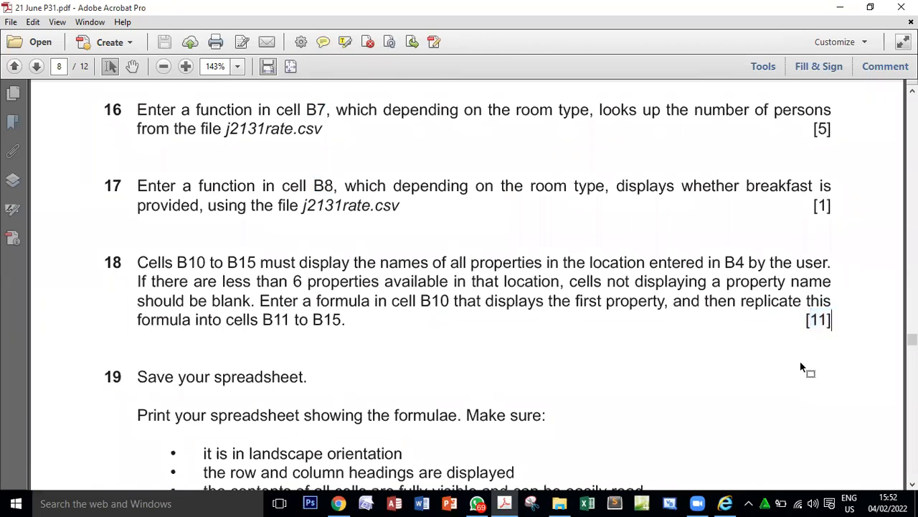
double_click(817, 321)
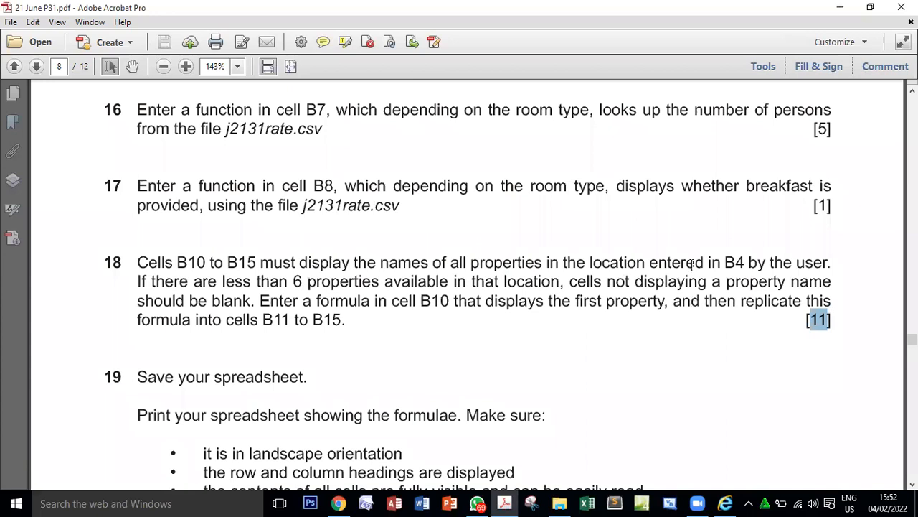
Review the saving and printout requirements of questions 19 to 21 and return to the start of Task 5.
scroll(693, 271, "down", 3)
scroll(693, 272, "up", 2)
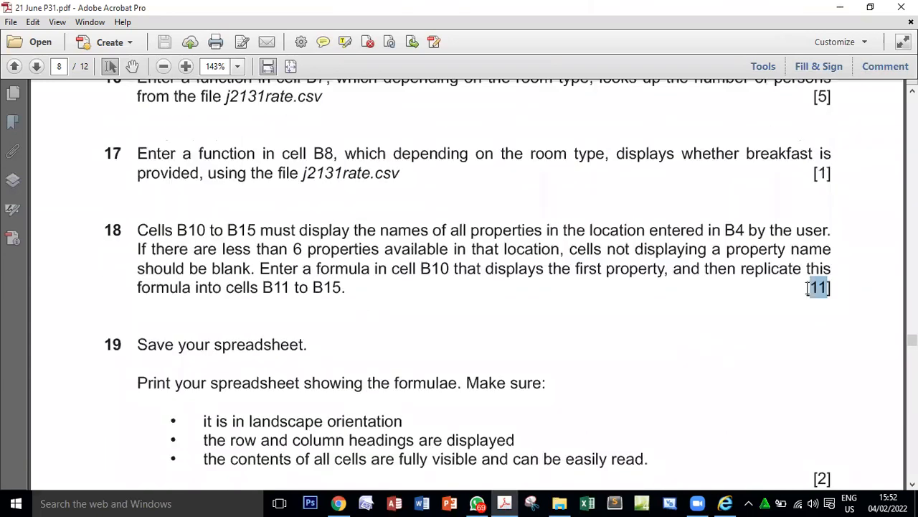
scroll(818, 316, "down", 2)
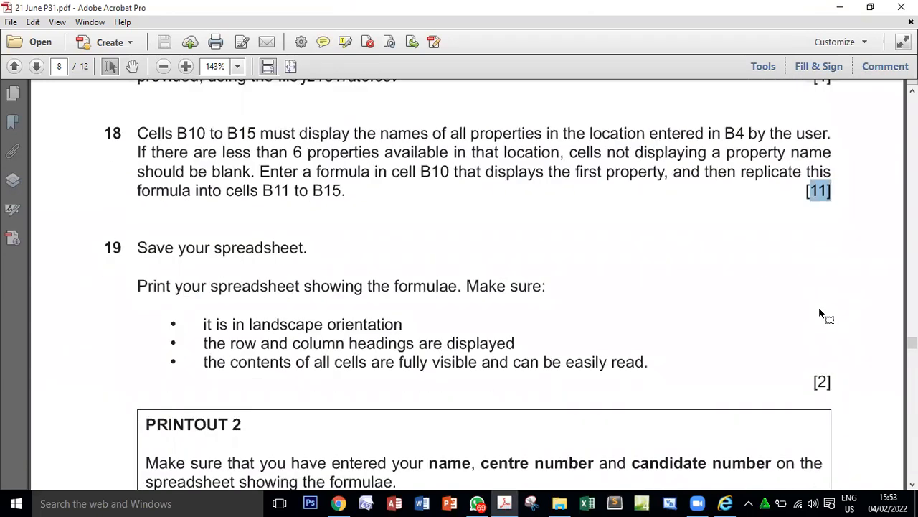
scroll(820, 311, "down", 7)
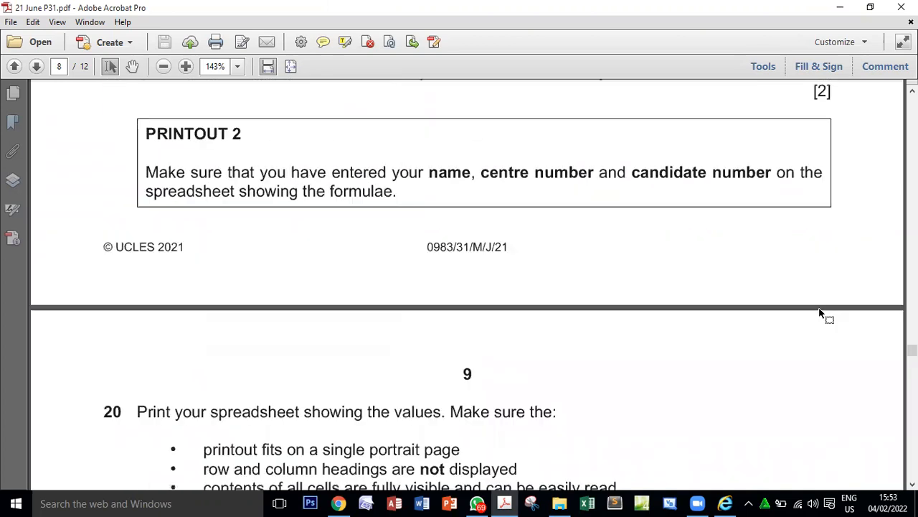
scroll(820, 308, "down", 10)
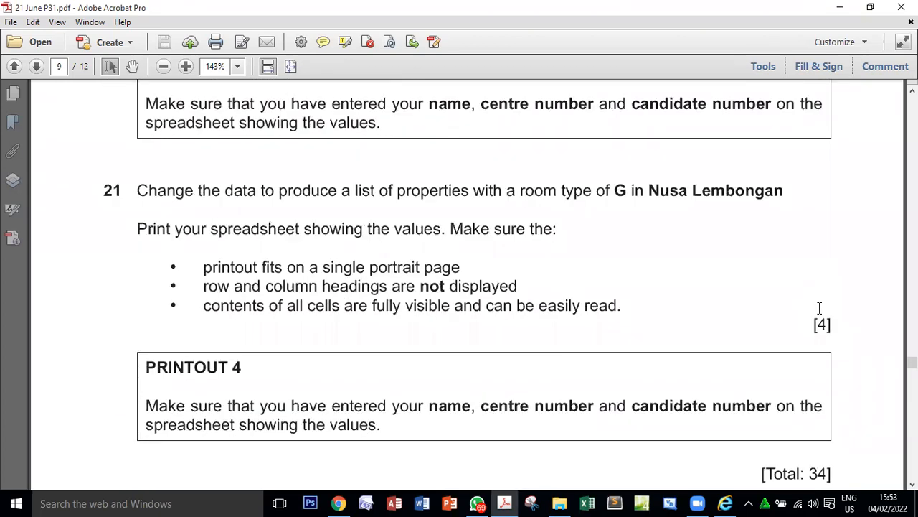
scroll(819, 307, "up", 20)
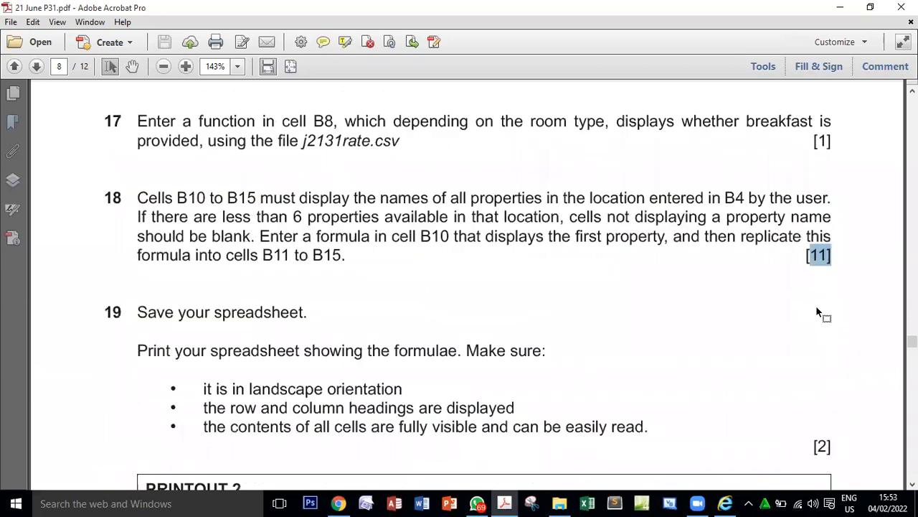
scroll(818, 307, "up", 20)
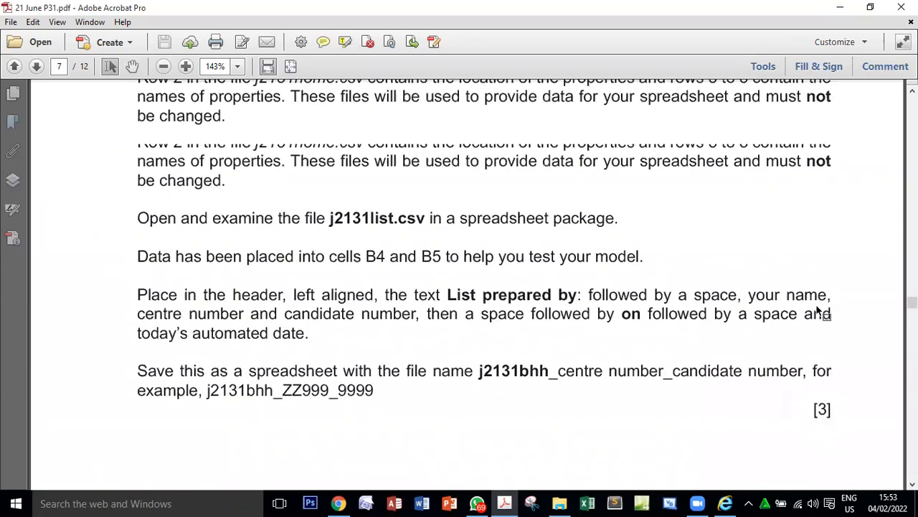
scroll(817, 306, "down", 1)
scroll(818, 309, "down", 1)
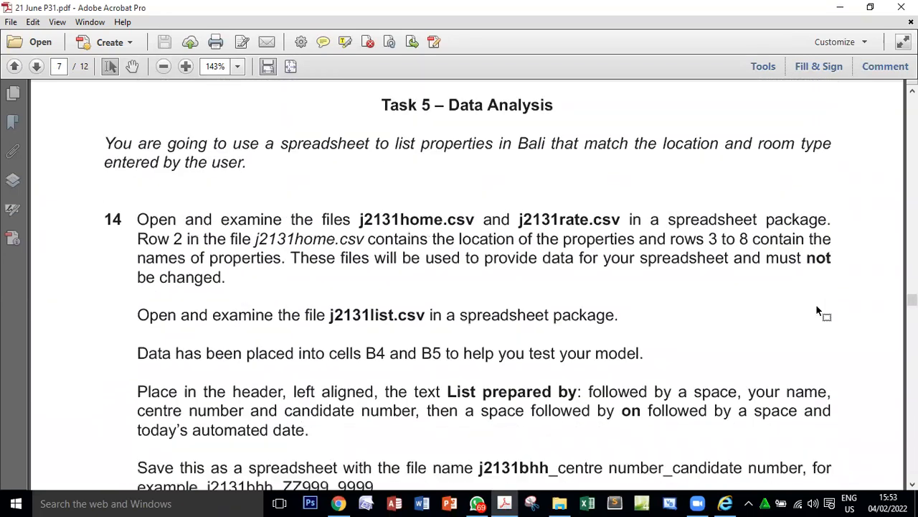
Recheck question 18 and the Bali Holiday Homes sample layout, and return to question 14.
scroll(817, 309, "down", 20)
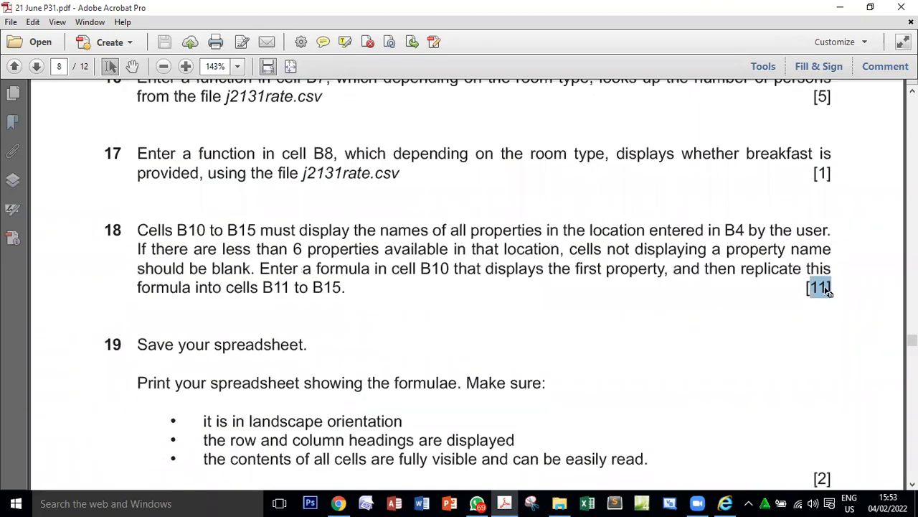
scroll(828, 288, "up", 20)
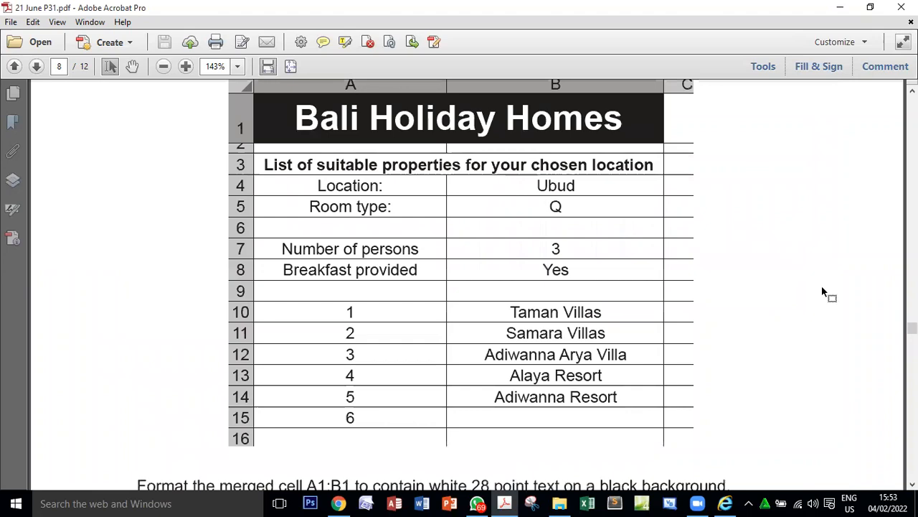
scroll(822, 286, "up", 15)
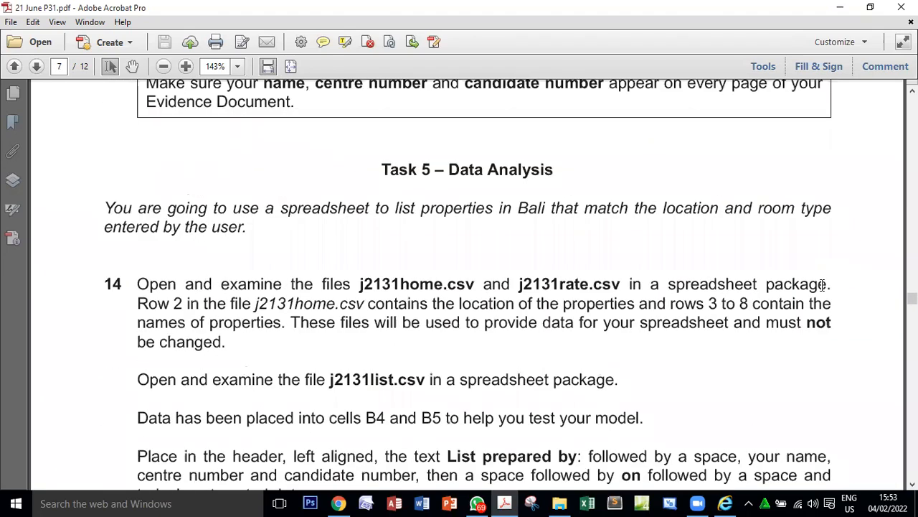
scroll(822, 284, "down", 5)
scroll(822, 285, "up", 2)
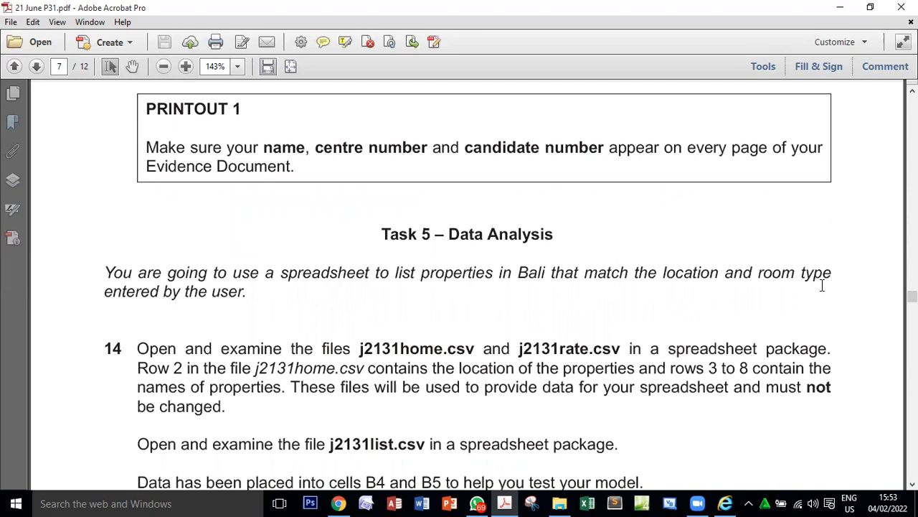
scroll(822, 285, "down", 4)
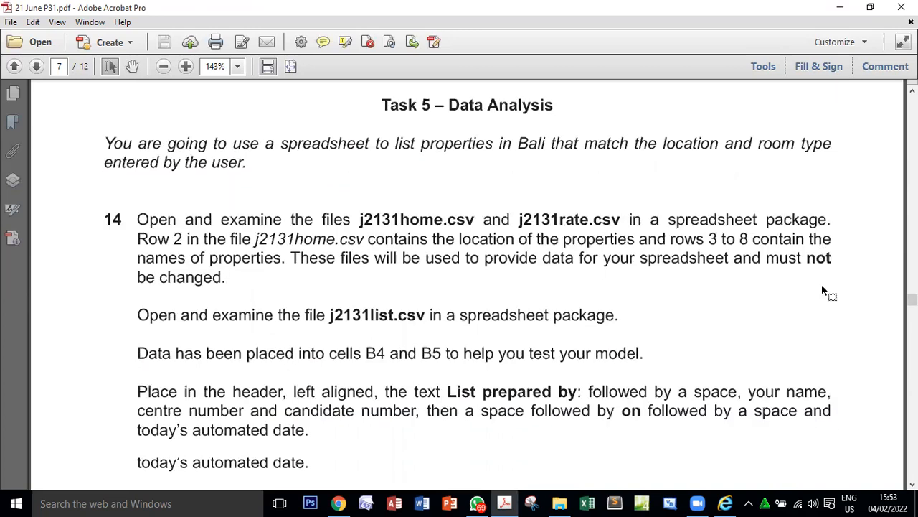
scroll(600, 264, "down", 1)
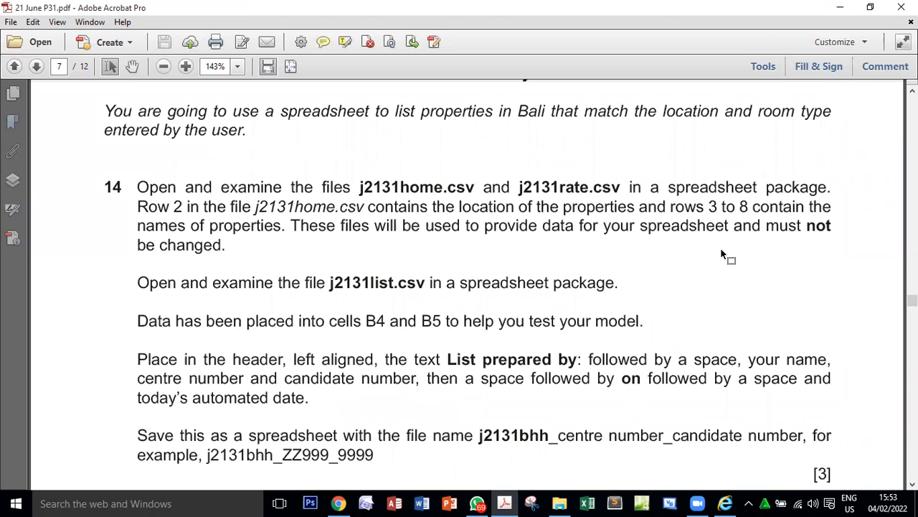
scroll(723, 251, "up", 1)
scroll(423, 216, "down", 2)
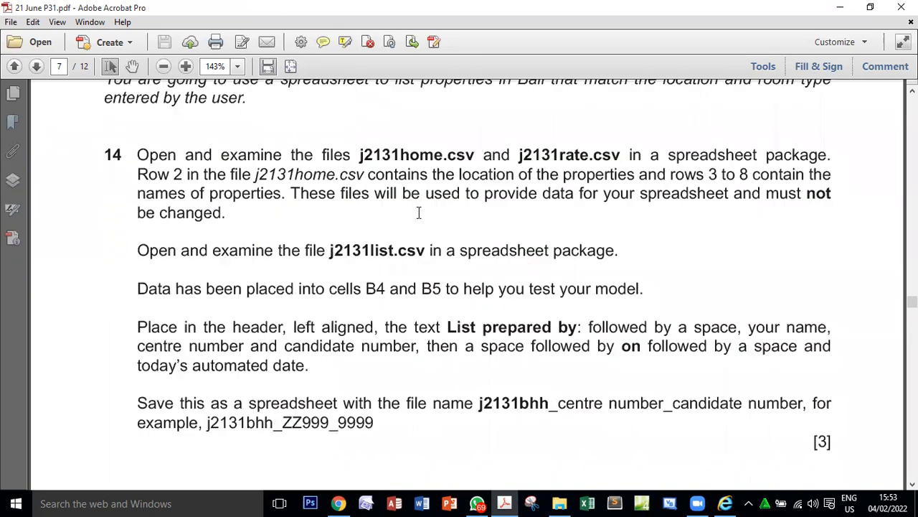
Reread question 14's instruction to examine j2131home.csv and j2131rate.csv.
double_click(271, 159)
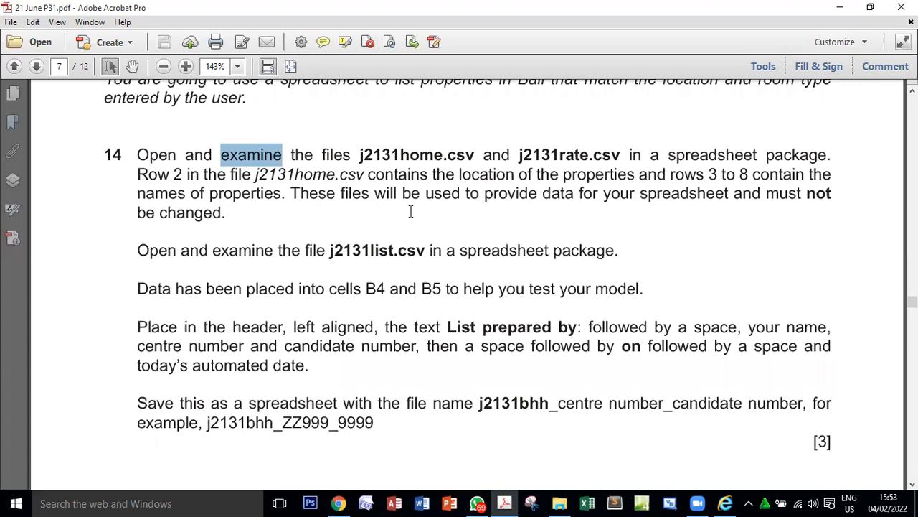
double_click(400, 154)
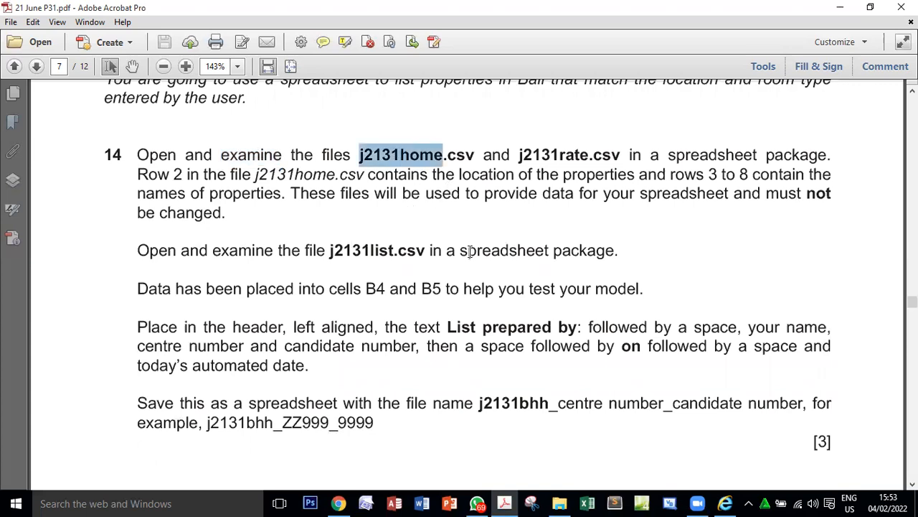
double_click(552, 154)
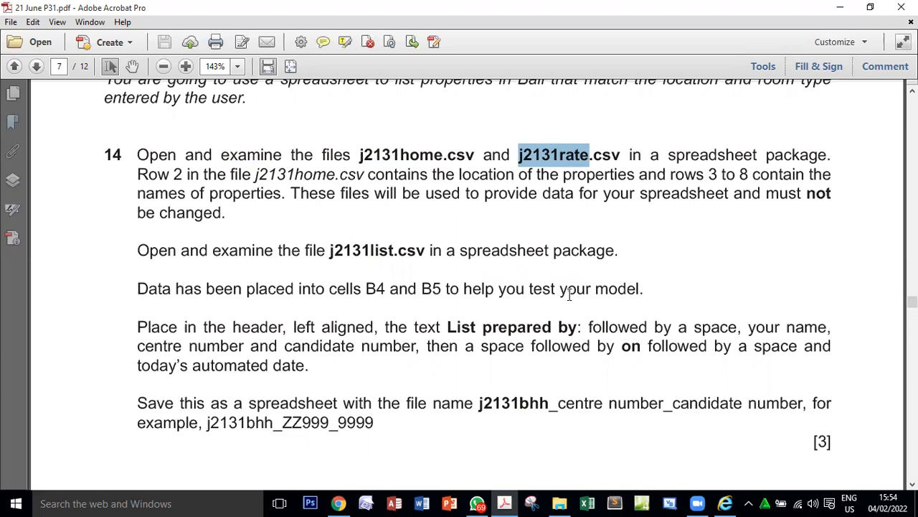
left_click(371, 169)
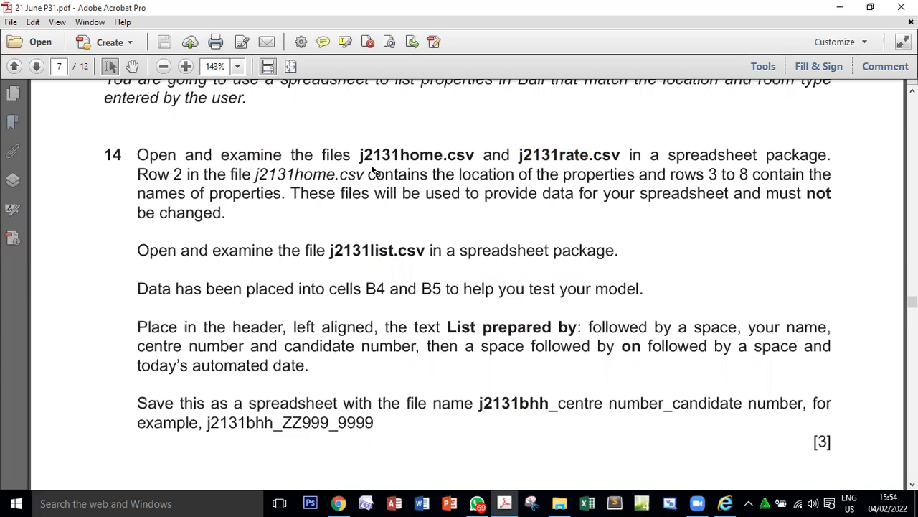
double_click(372, 161)
Open j2131home from the 21 June P31 folder in Excel and compare it with question 14's instructions in the PDF.
left_click(560, 503)
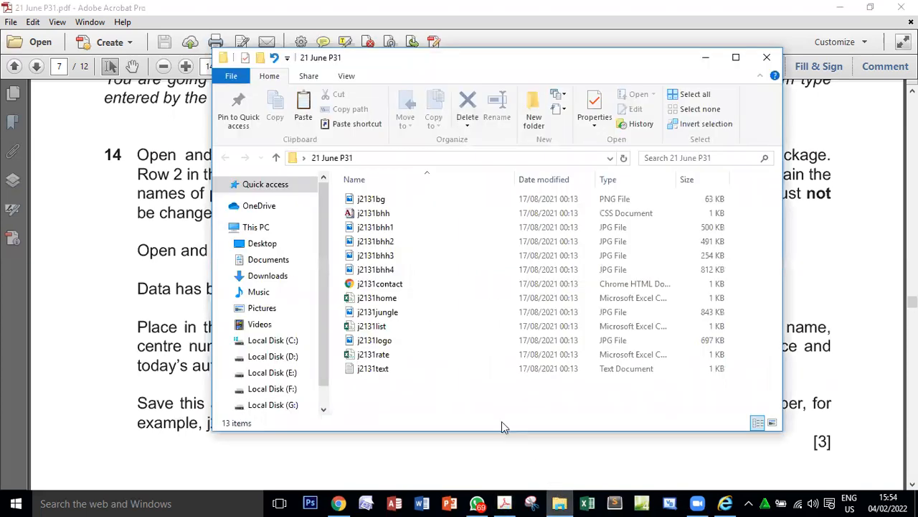
double_click(414, 300)
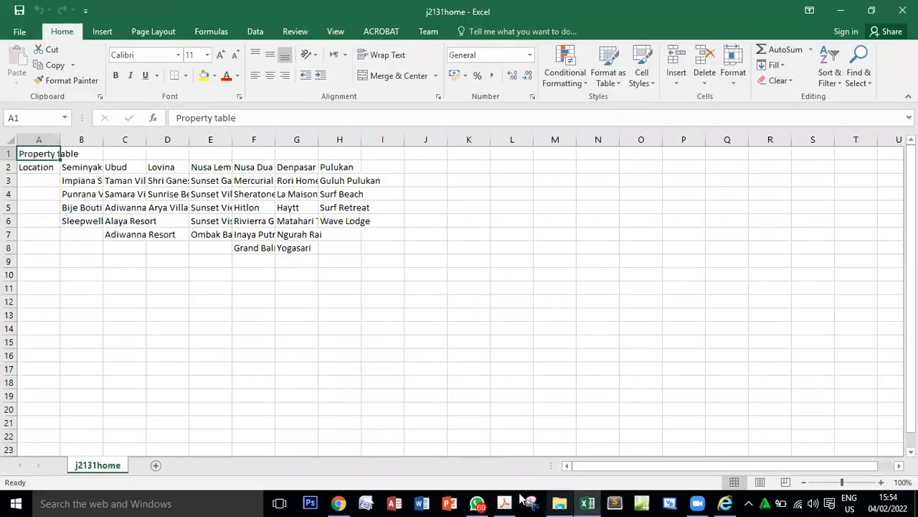
left_click(505, 502)
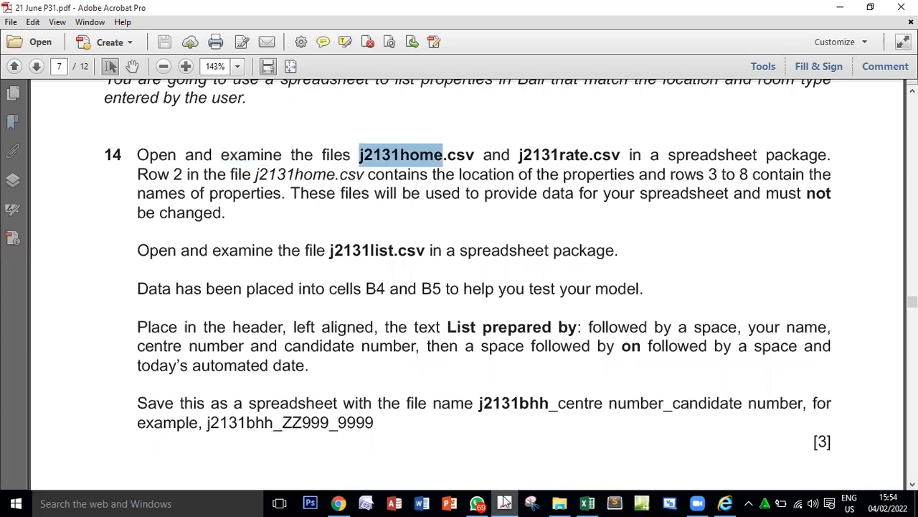
left_click(587, 502)
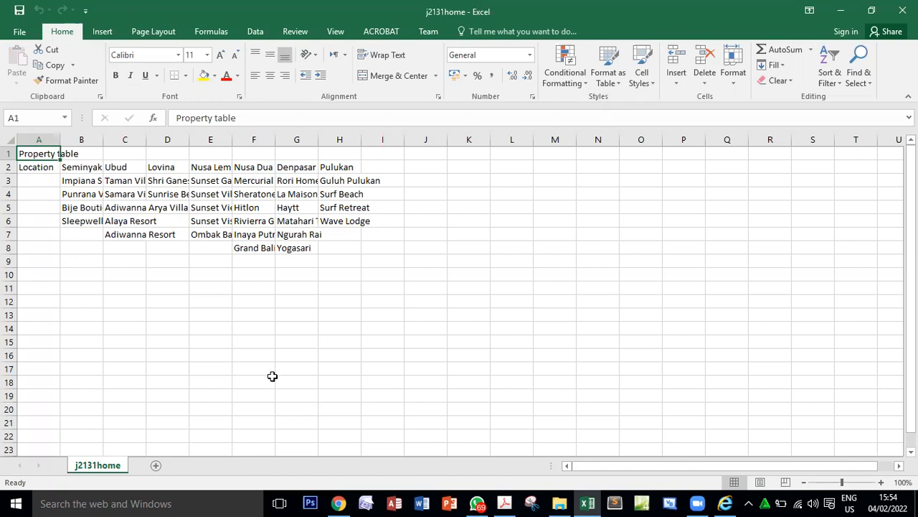
Auto-fit the width of every column in the j2131home sheet to its contents.
left_click(9, 139)
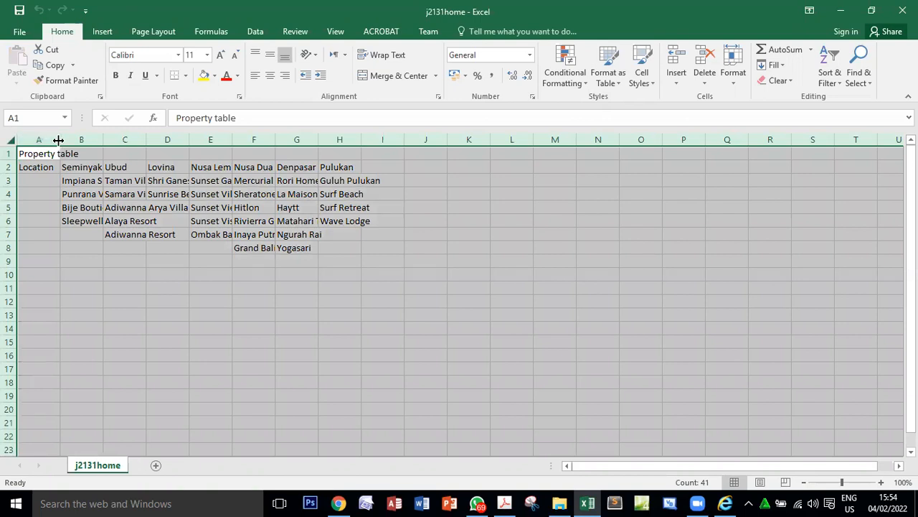
left_click_drag(58, 140, 59, 140)
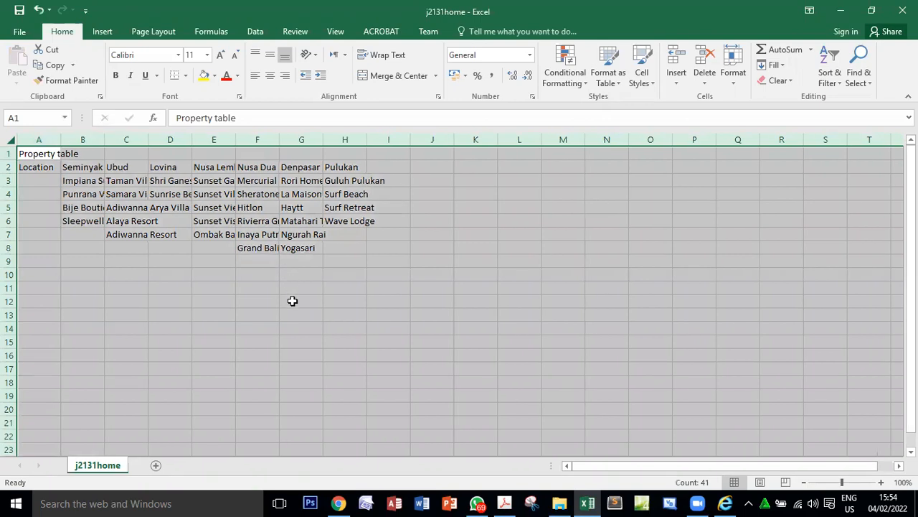
double_click(61, 140)
left_click(371, 305)
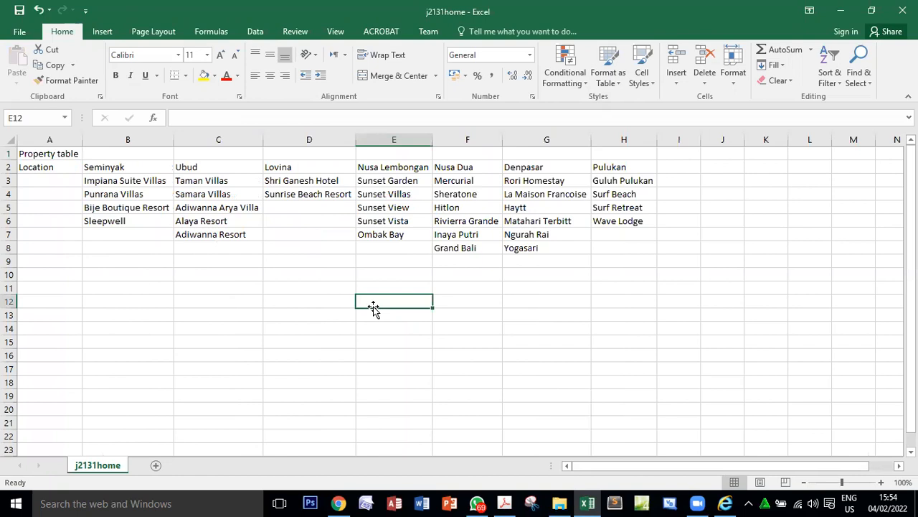
Examine the property table in B2:H8 and compare it with question 14's description of row 2 and rows 3 to 8 in the PDF.
left_click_drag(109, 168, 614, 254)
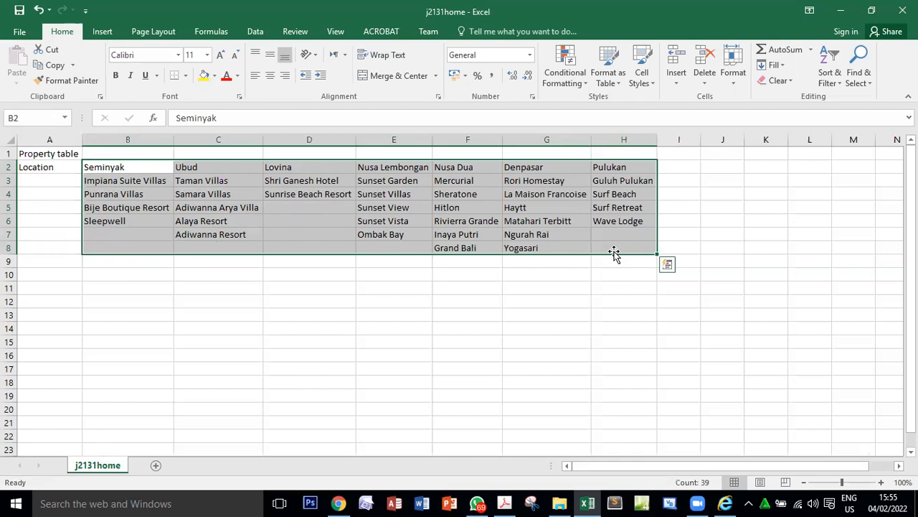
left_click(504, 503)
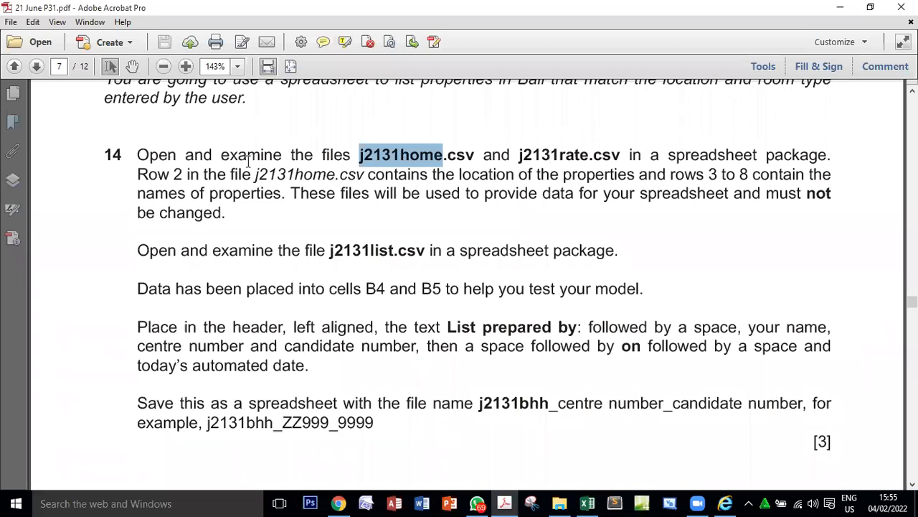
double_click(188, 174)
left_click_drag(213, 180, 421, 194)
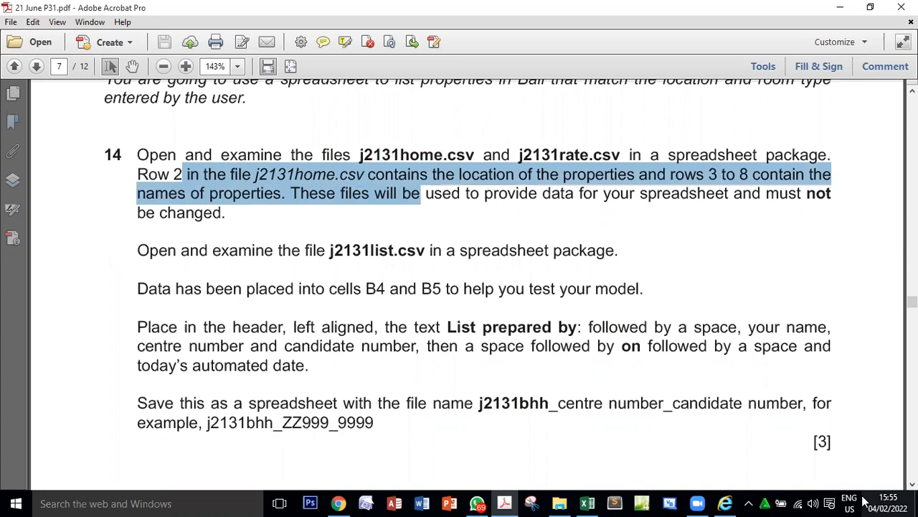
Find the second file named in question 14 and open j2131rate from the 21 June P31 folder in Excel.
double_click(551, 152)
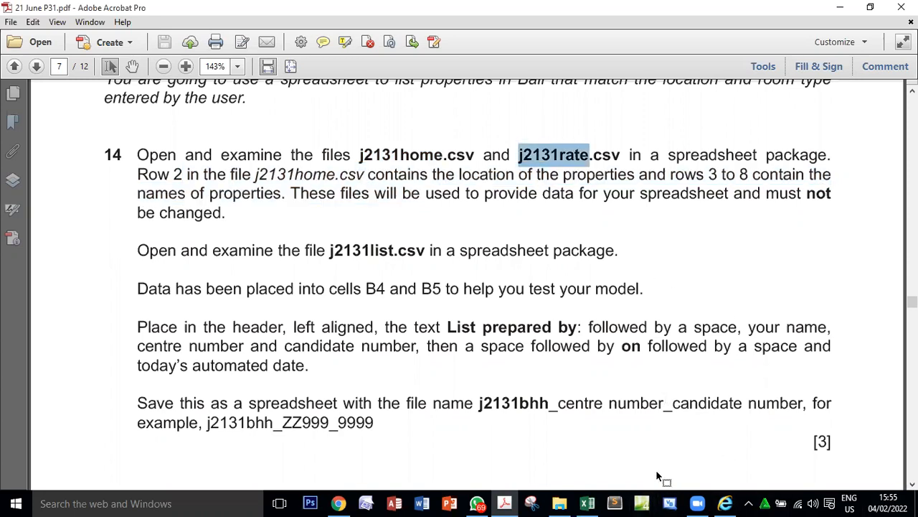
left_click(560, 503)
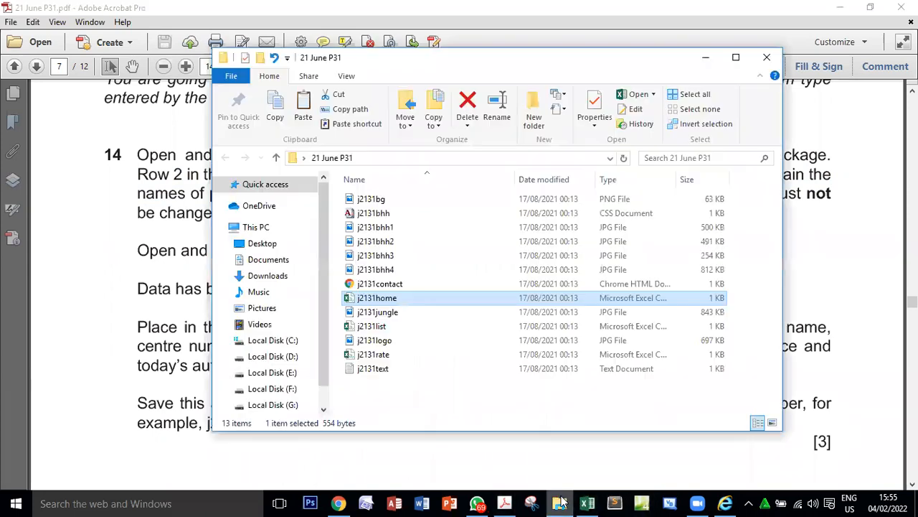
left_click(410, 355)
double_click(409, 354)
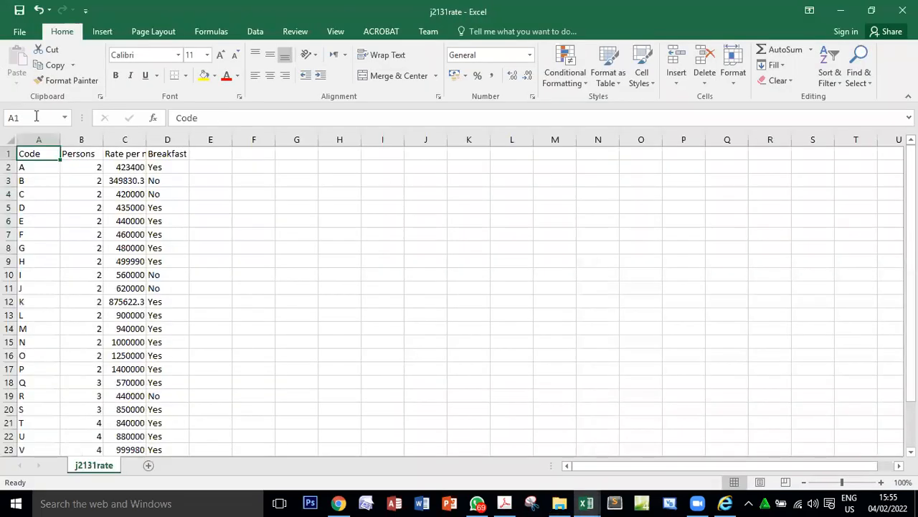
Auto-fit the width of every column in the j2131rate sheet to its contents.
left_click(8, 138)
double_click(60, 139)
left_click(378, 244)
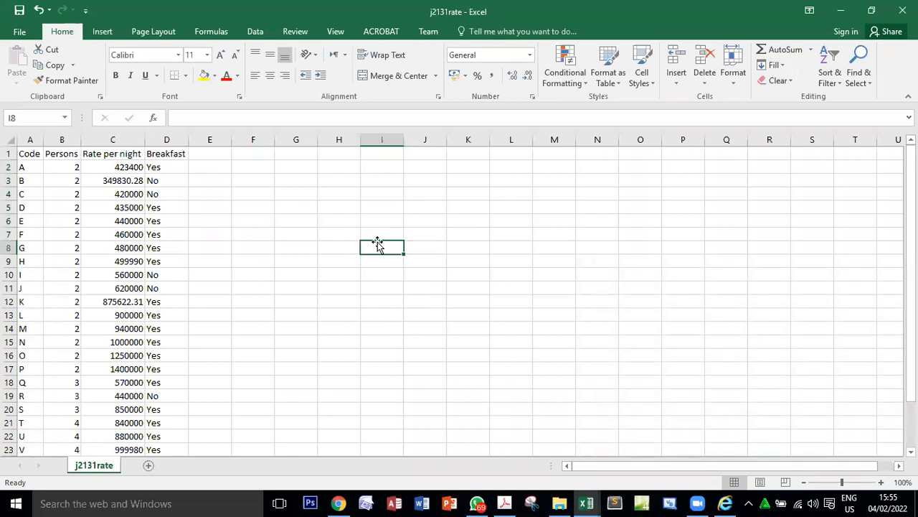
Examine the j2131rate records and the room codes listed in the Code column.
left_click_drag(24, 167, 180, 284)
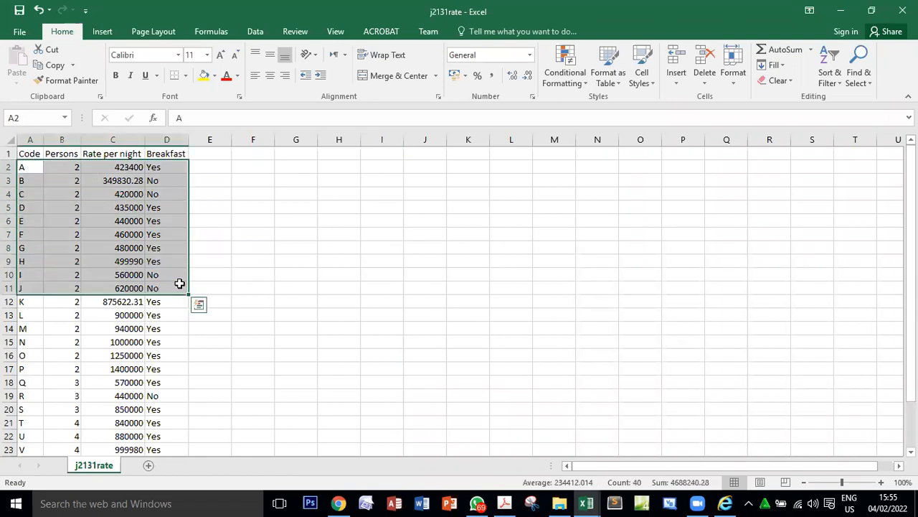
left_click(179, 284)
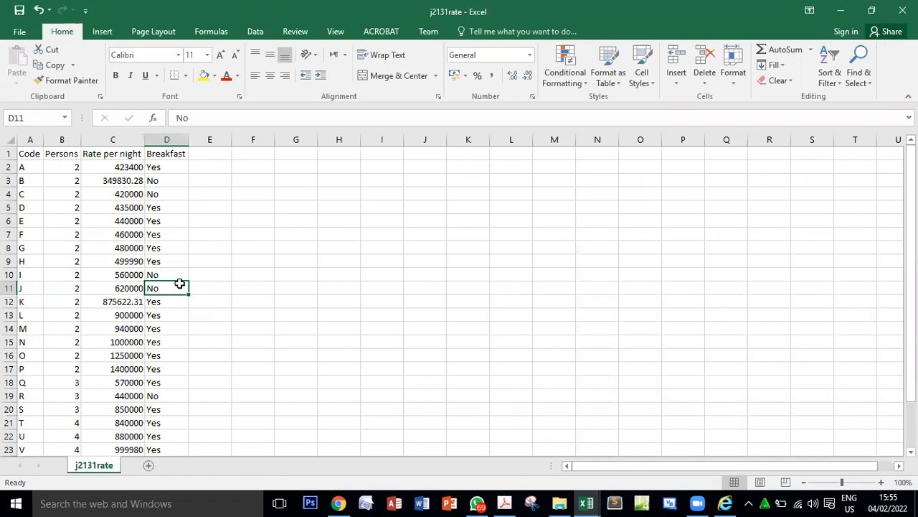
left_click_drag(23, 168, 28, 420)
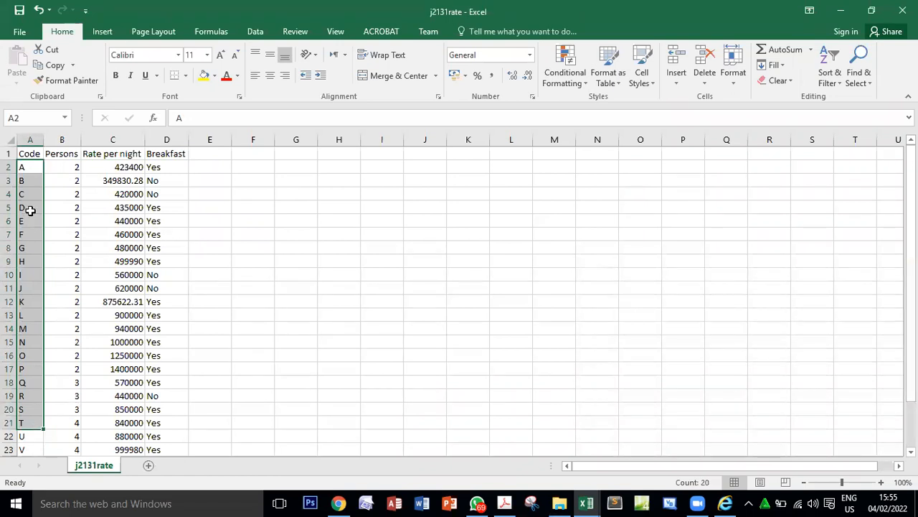
left_click(31, 168)
key("Down")
key("Down")
key("Down")
key("Down")
key("Down")
key("Down")
key("Down")
key("Down")
key("ctrl+Home")
left_click(29, 430)
left_click(35, 248)
Examine the Persons, Rate per night and Breakfast columns of the j2131rate sheet.
left_click_drag(69, 153, 76, 430)
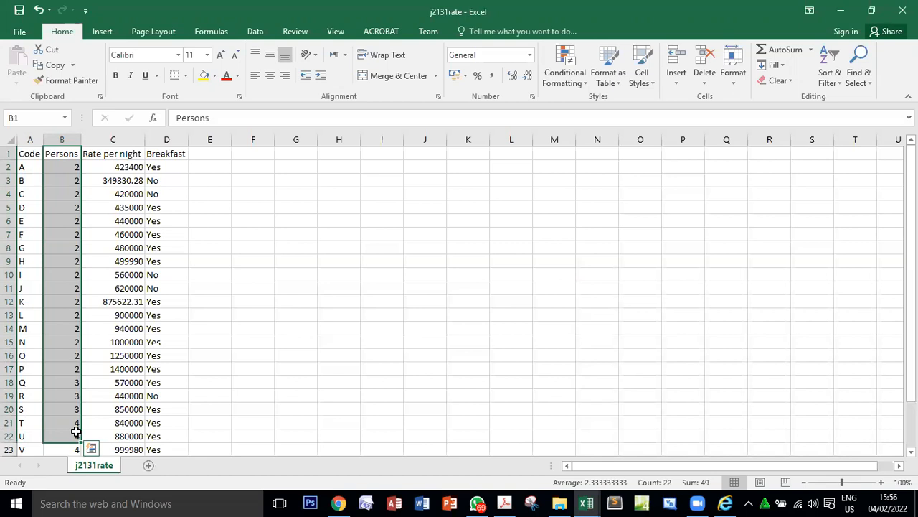
left_click_drag(102, 154, 126, 411)
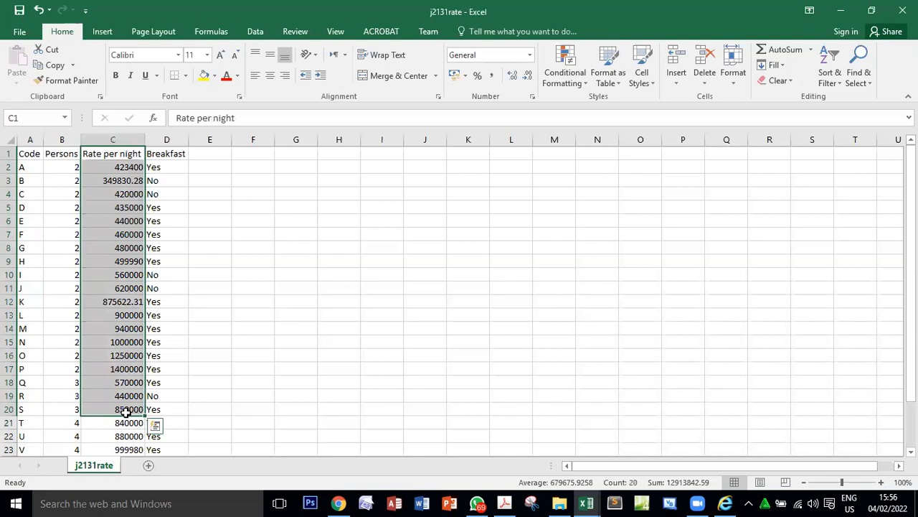
left_click_drag(167, 153, 160, 388)
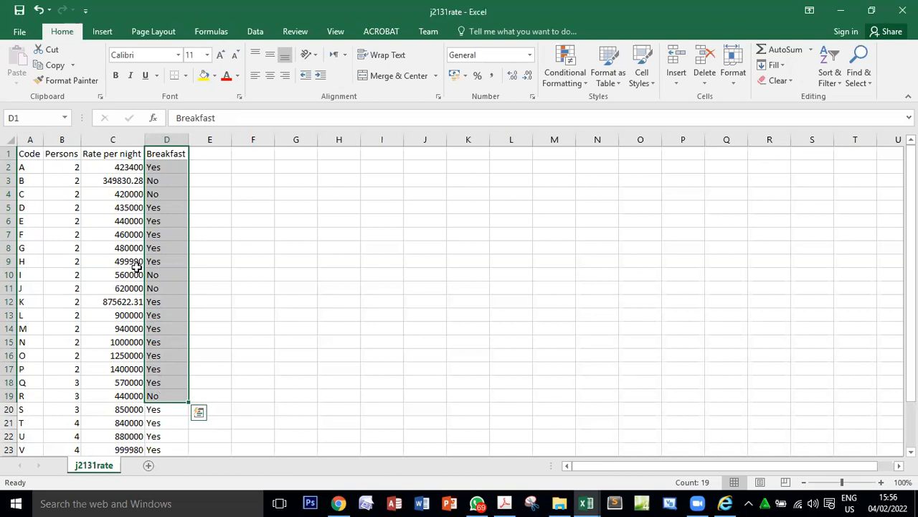
left_click(165, 151)
left_click(168, 234)
left_click(173, 340)
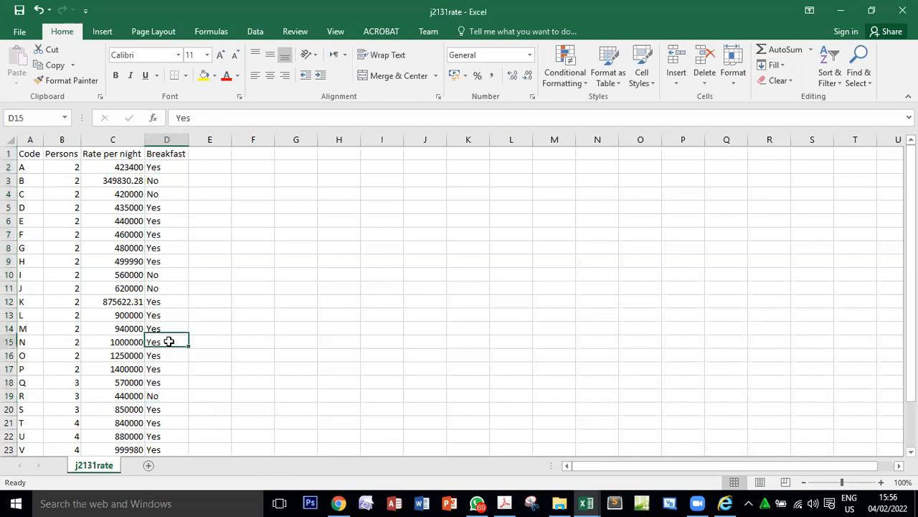
left_click(175, 152)
left_click(172, 196)
left_click(170, 355)
left_click(172, 367)
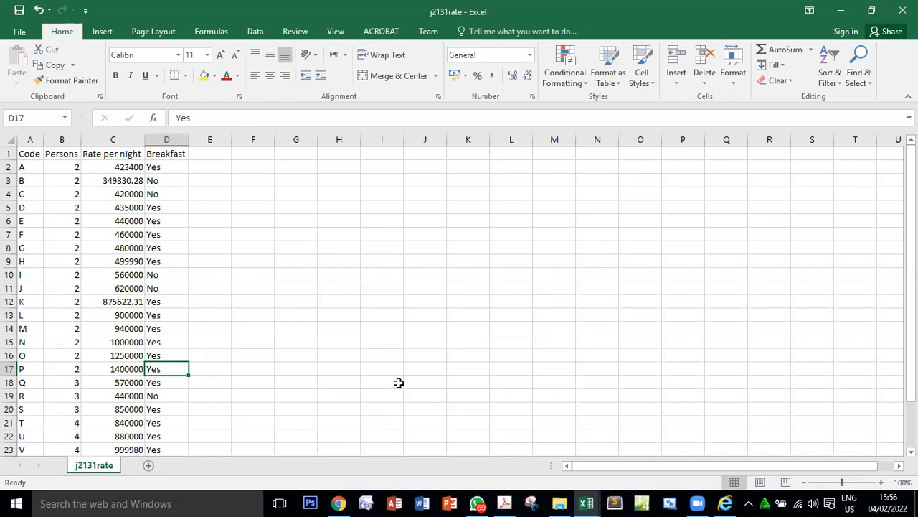
Return to the j2131home workbook briefly and reread question 14's sentence about its row 2 in the PDF.
mouse_move(586, 503)
left_click(511, 436)
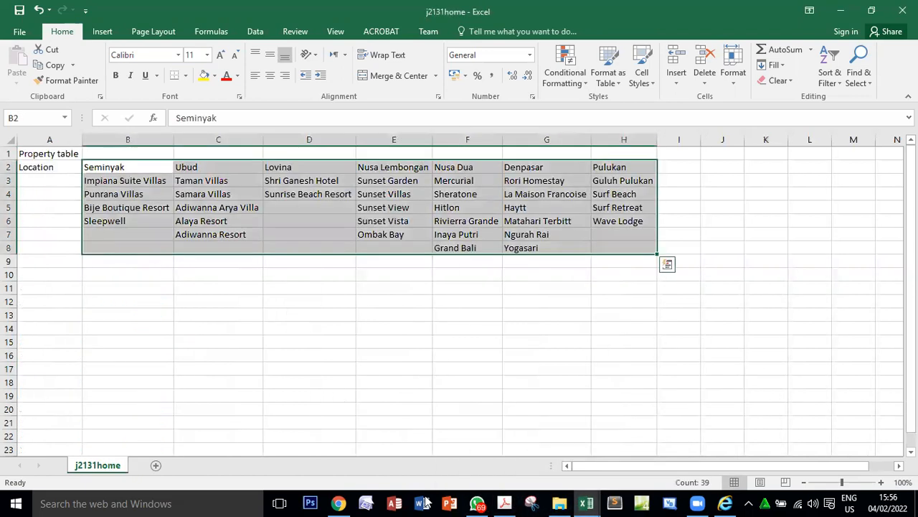
left_click(505, 502)
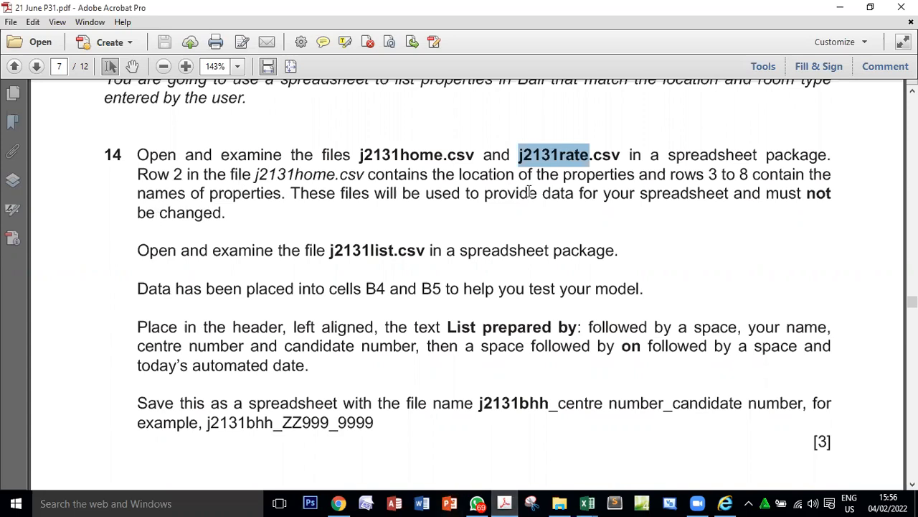
left_click(553, 155)
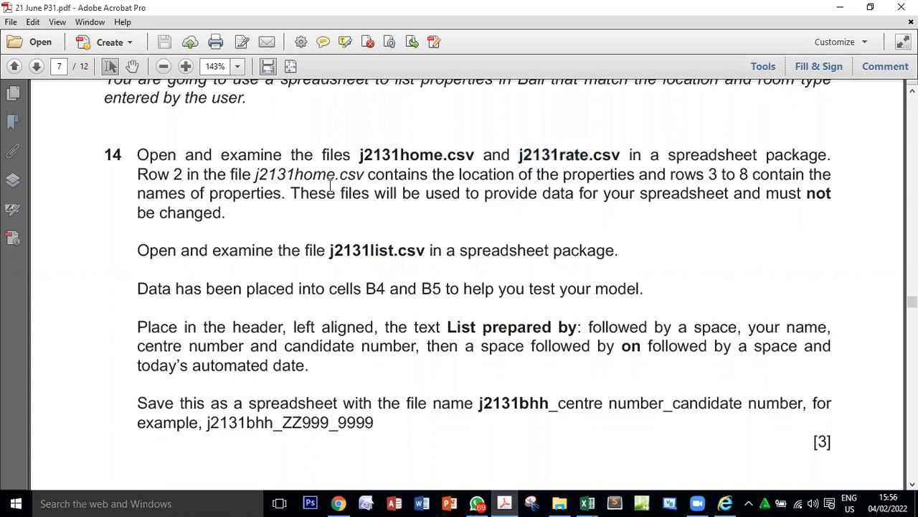
double_click(150, 173)
left_click(150, 174)
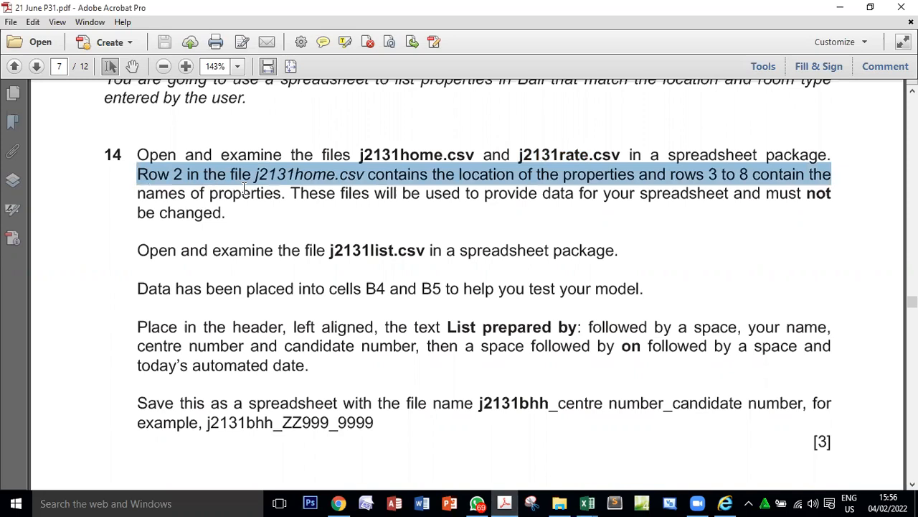
left_click(272, 175)
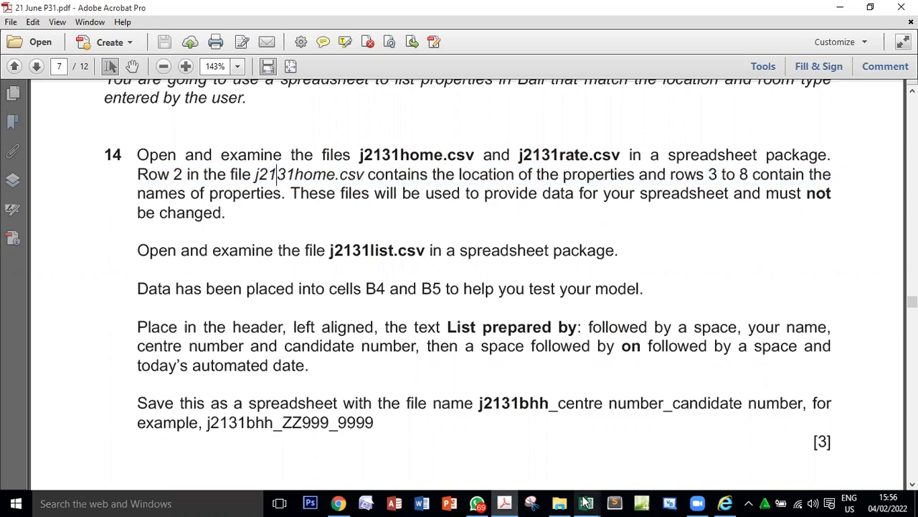
Switch to the j2131home workbook and examine the locations in row 2, from Seminyak to Pulukan.
mouse_move(587, 502)
left_click(493, 446)
left_click(190, 224)
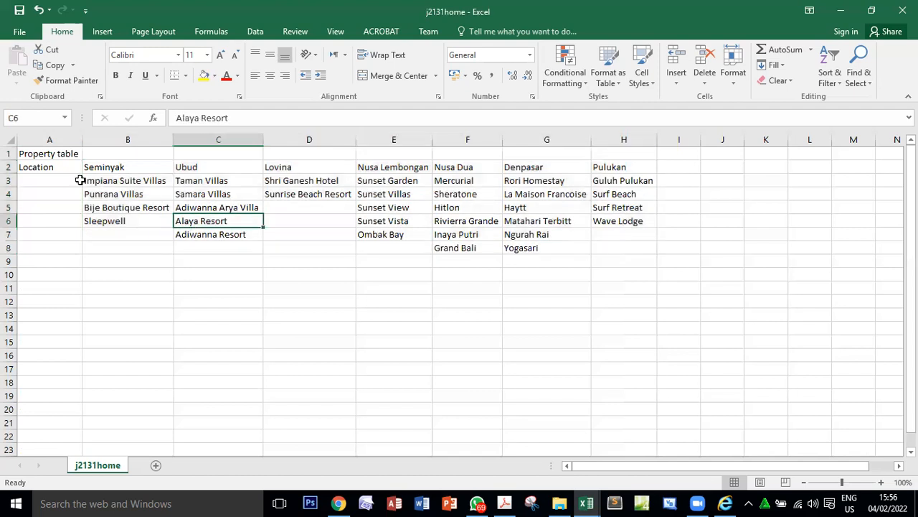
left_click(5, 164)
left_click(216, 208)
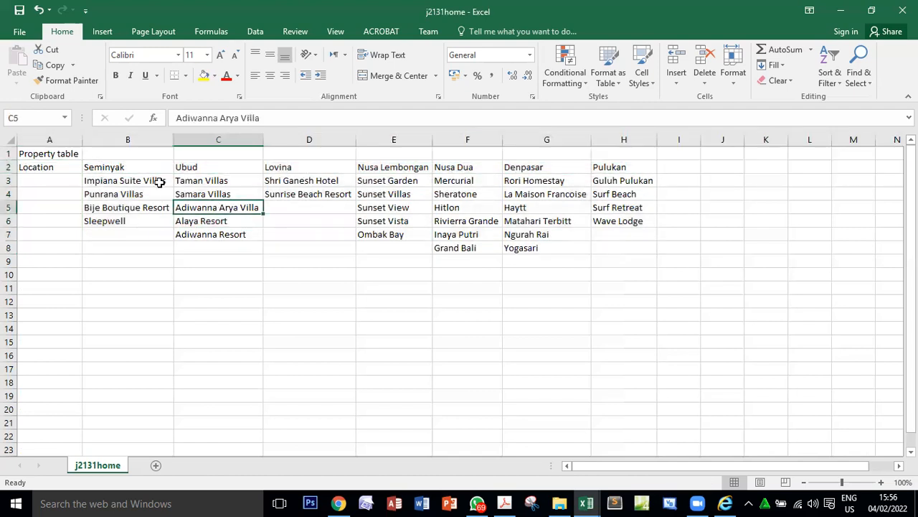
left_click(110, 166)
left_click_drag(123, 168, 611, 167)
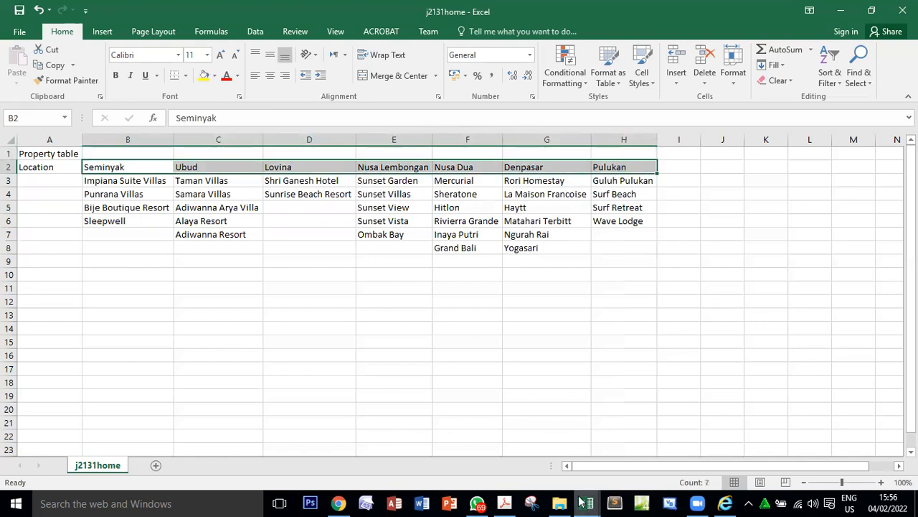
Reread in the PDF how question 14 describes the locations and the property names in rows 3 to 8.
left_click(505, 501)
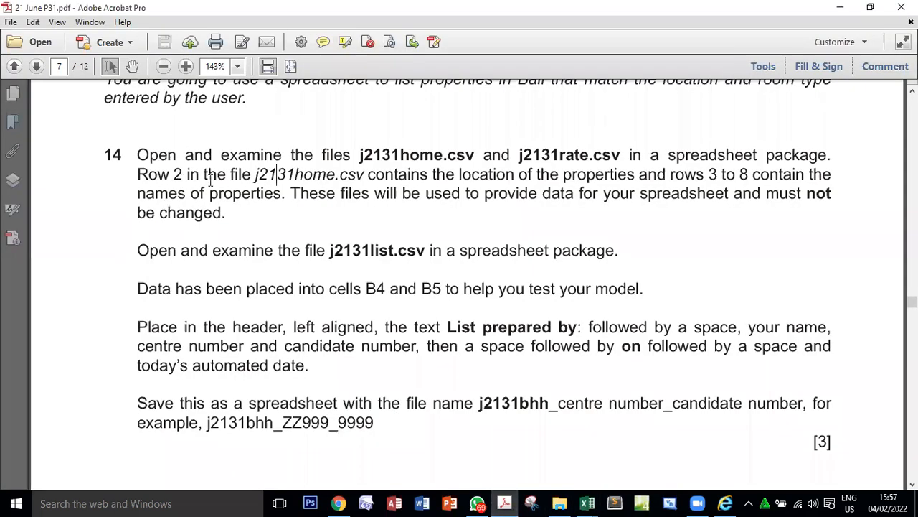
double_click(275, 175)
double_click(502, 175)
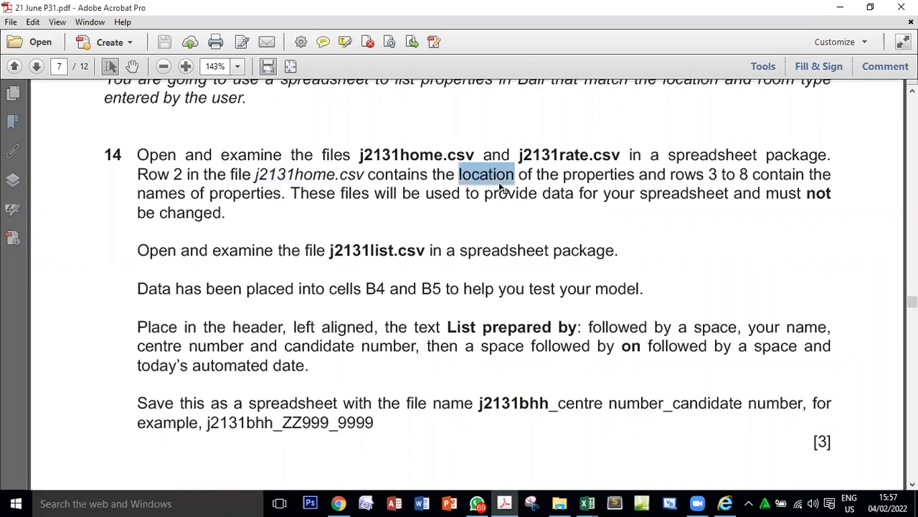
double_click(619, 158)
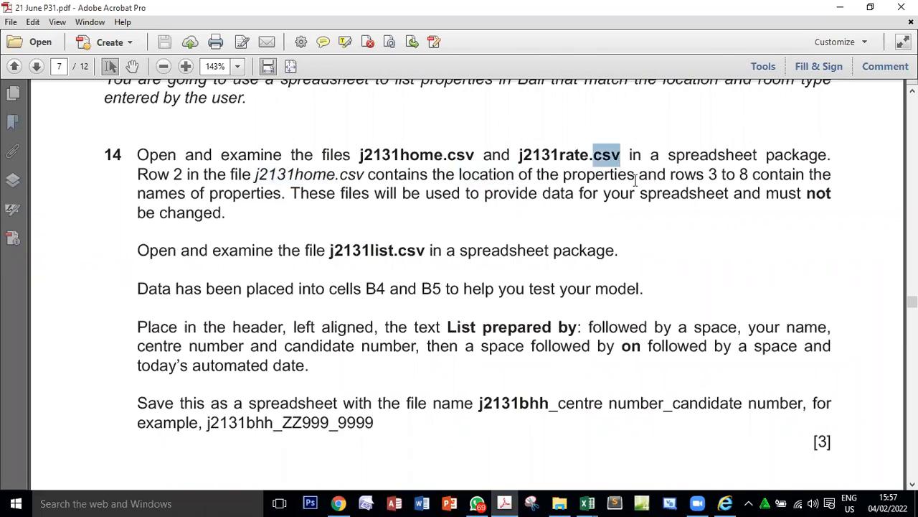
left_click_drag(708, 174, 805, 175)
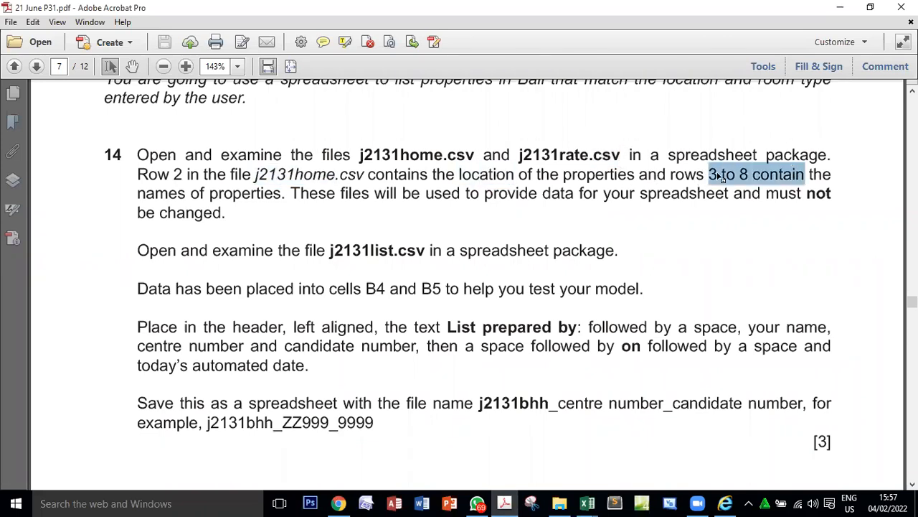
left_click_drag(209, 194, 286, 194)
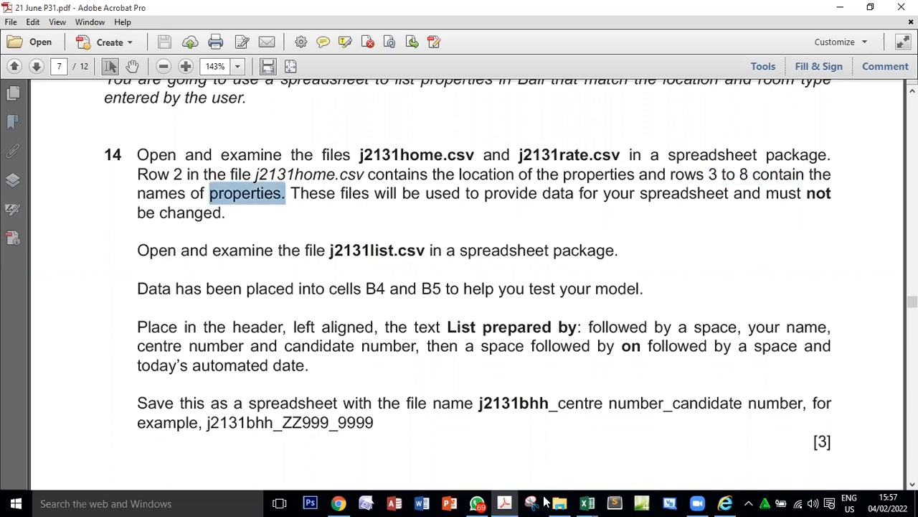
Examine the property names listed under the Seminyak and Ubud locations in the j2131home workbook.
left_click(587, 503)
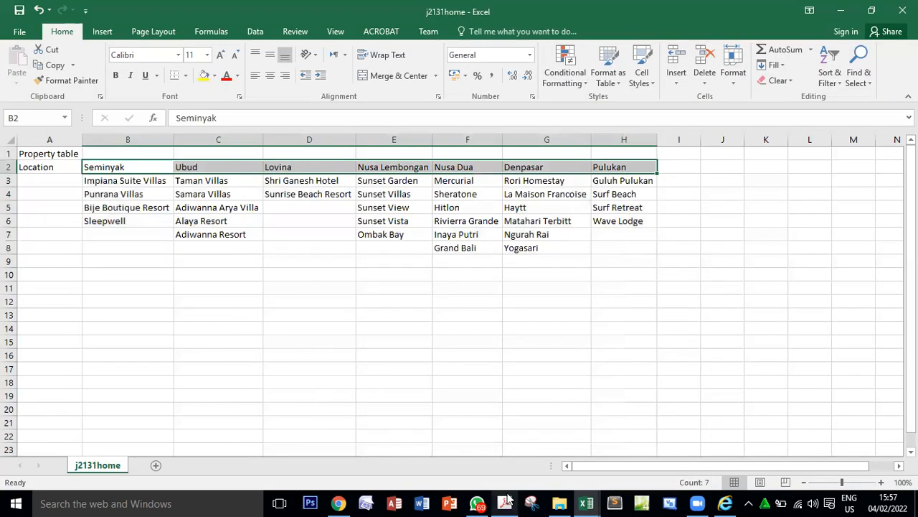
left_click(146, 166)
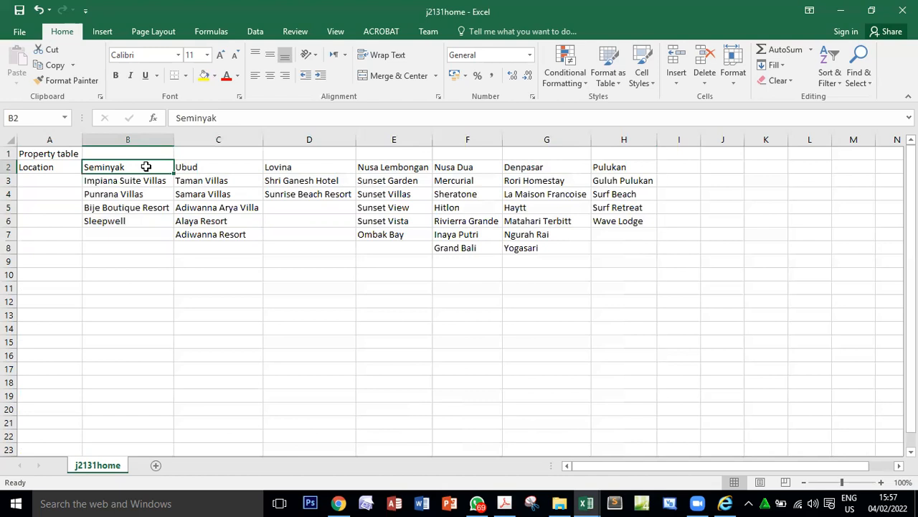
left_click_drag(133, 180, 132, 238)
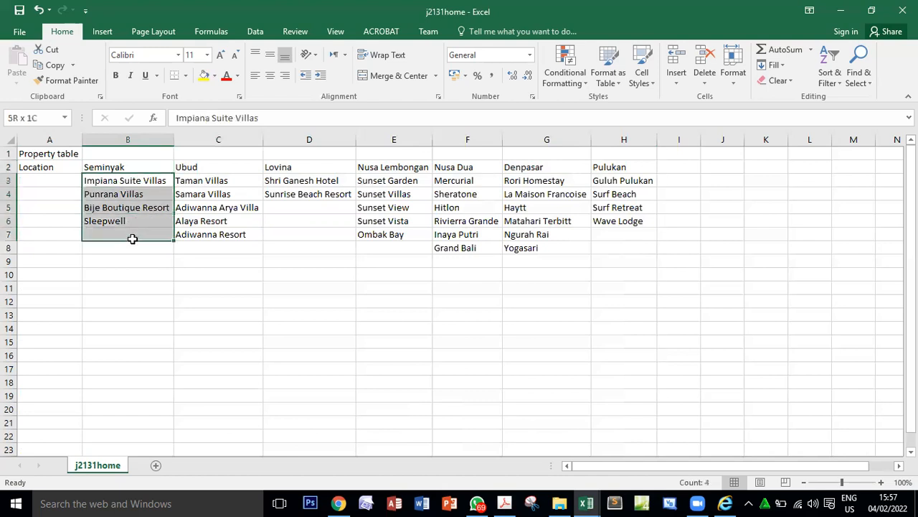
left_click(128, 165)
left_click(234, 170)
left_click_drag(232, 181, 223, 229)
left_click(218, 170)
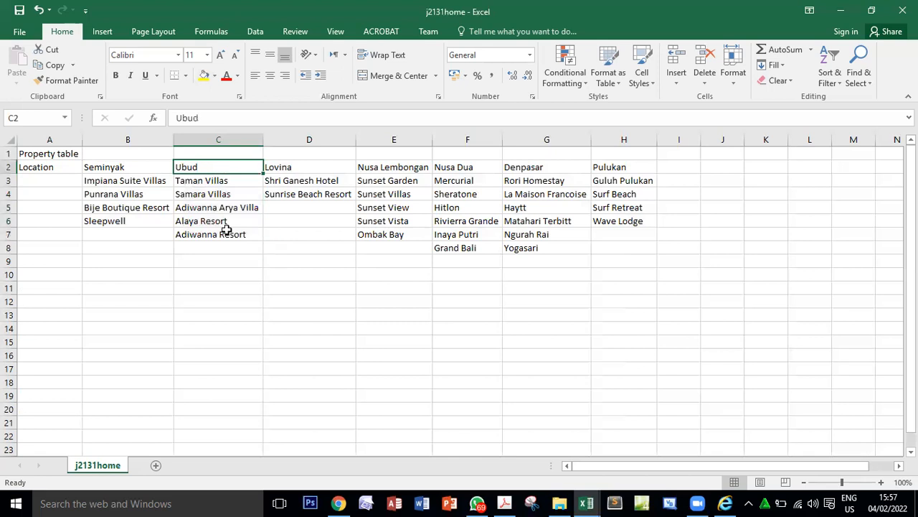
Examine the property names listed under the Lovina, Ubud and Nusa Dua locations in the j2131home workbook.
left_click_drag(322, 181, 322, 193)
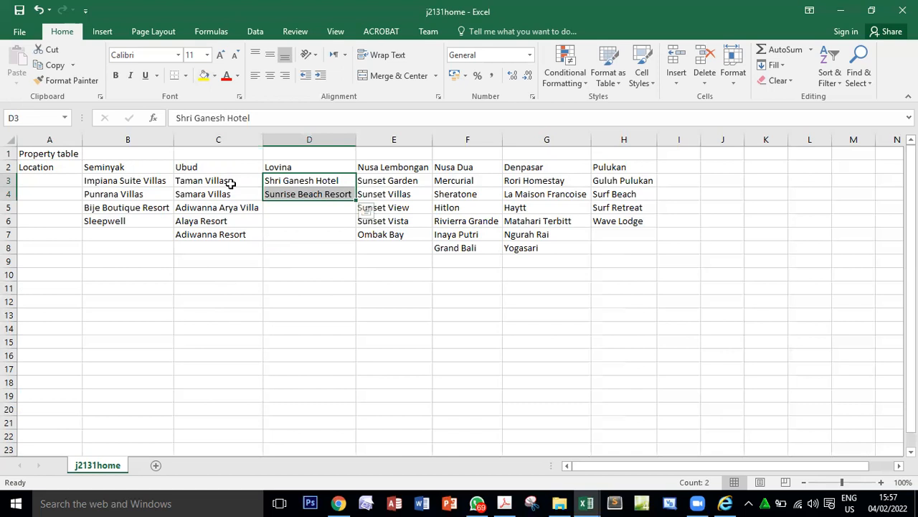
left_click_drag(322, 181, 316, 190)
left_click_drag(228, 184, 216, 228)
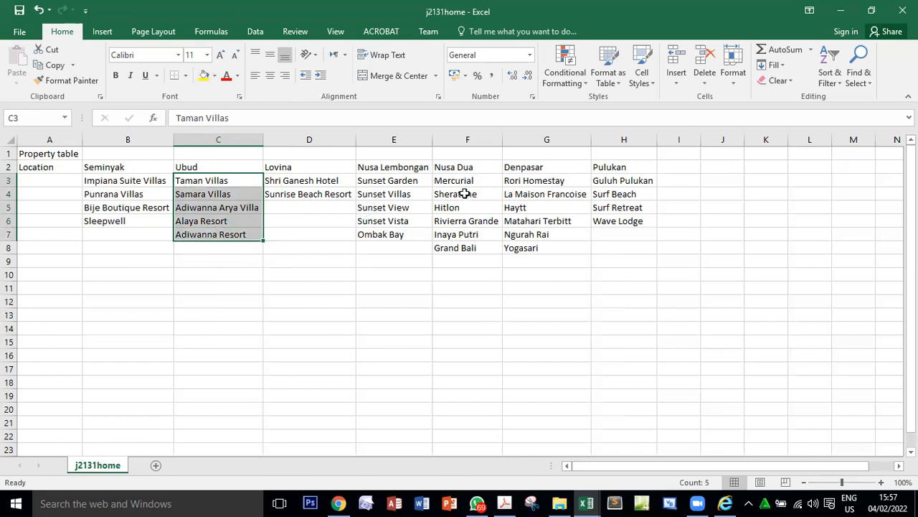
left_click_drag(465, 182, 465, 246)
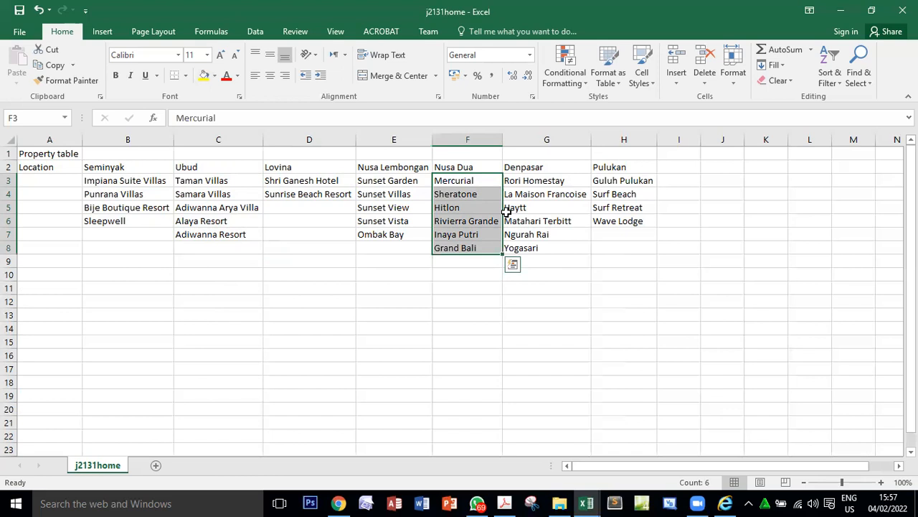
Examine the j2131home table row by row, comparing the locations in row 2 with the property names in rows 3 to 5.
left_click_drag(107, 180, 632, 250)
left_click_drag(95, 164, 619, 165)
left_click_drag(101, 180, 621, 178)
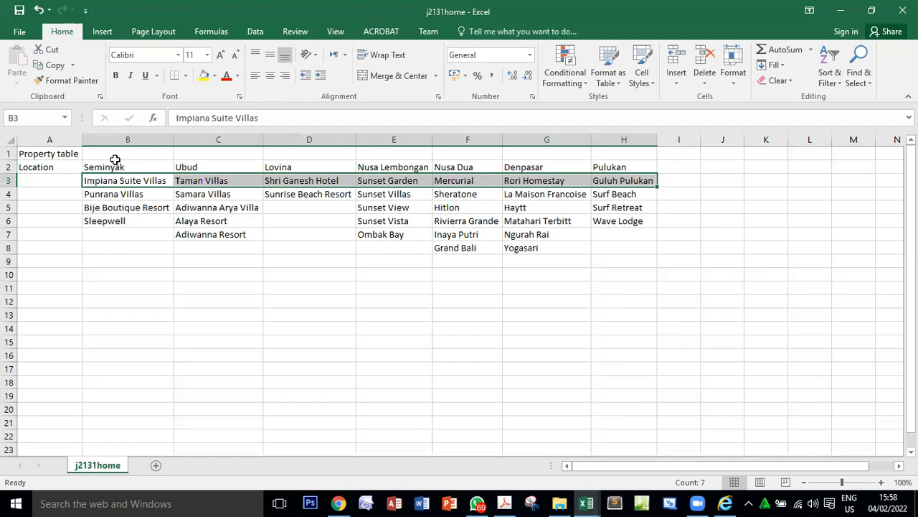
left_click(114, 165)
left_click_drag(196, 164, 632, 168)
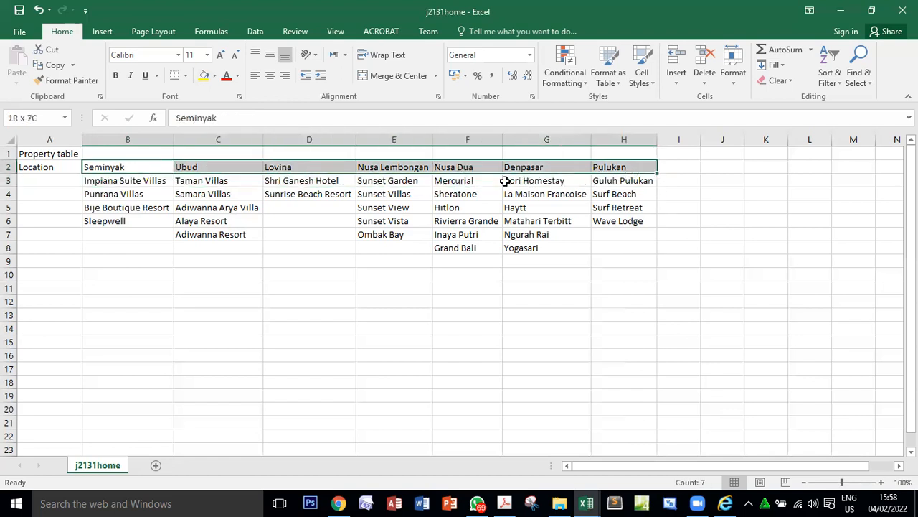
left_click_drag(158, 180, 619, 177)
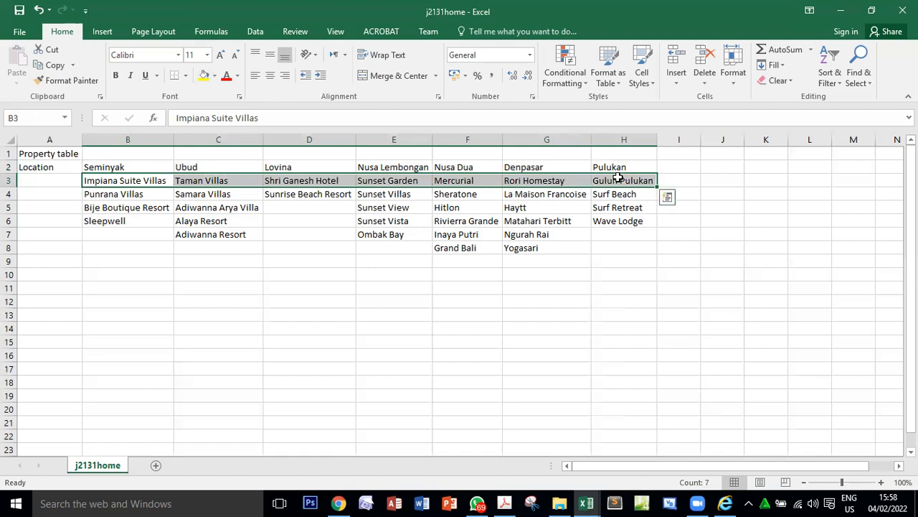
left_click_drag(102, 194, 646, 193)
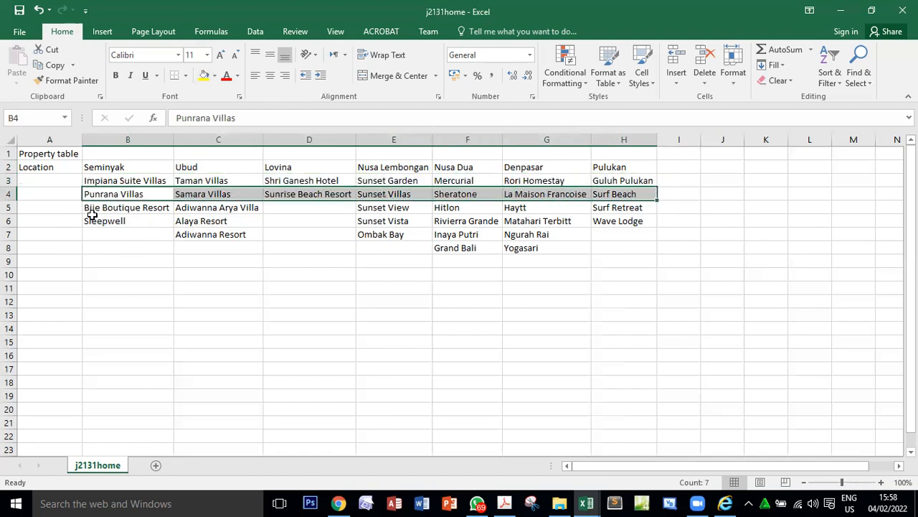
left_click_drag(104, 208, 598, 211)
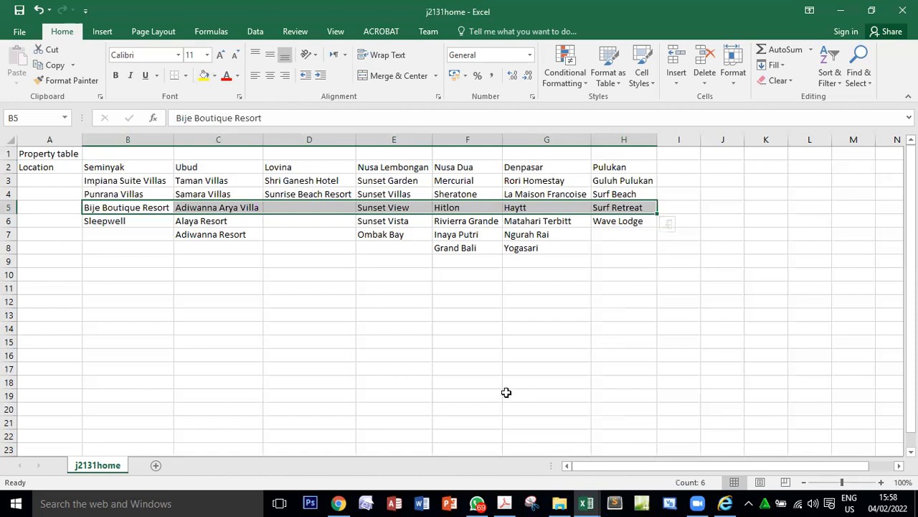
Switch to the PDF and read question 14's statement on how j2131home.csv and j2131rate.csv are used and whether they may be changed.
left_click(505, 503)
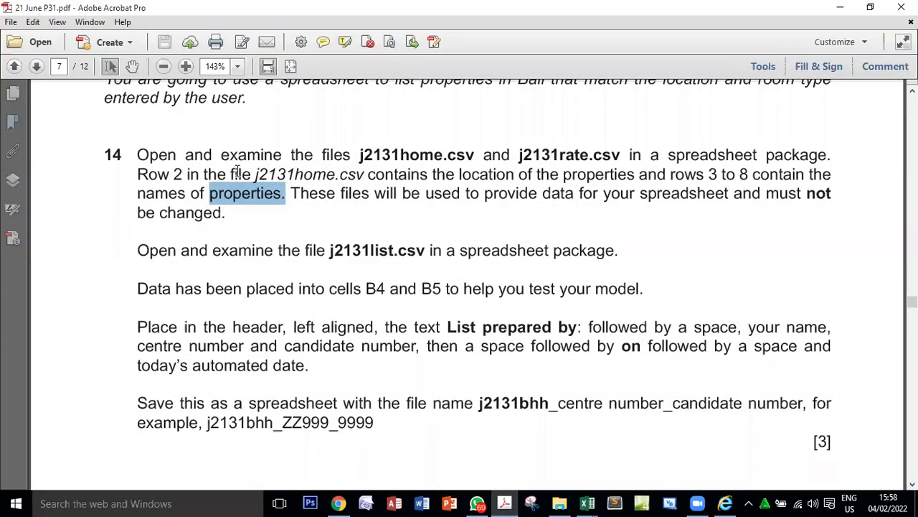
left_click(322, 194)
left_click_drag(292, 193, 560, 196)
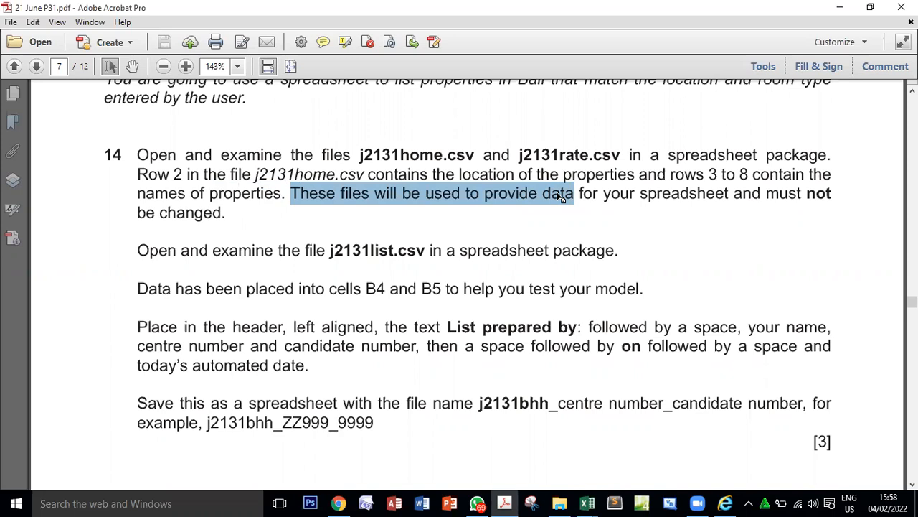
double_click(399, 159)
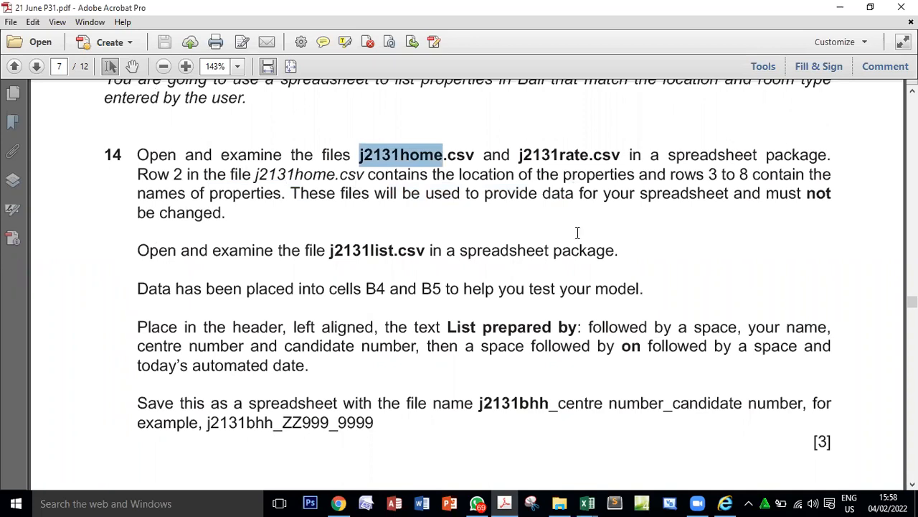
double_click(549, 174)
triple_click(549, 174)
double_click(550, 155)
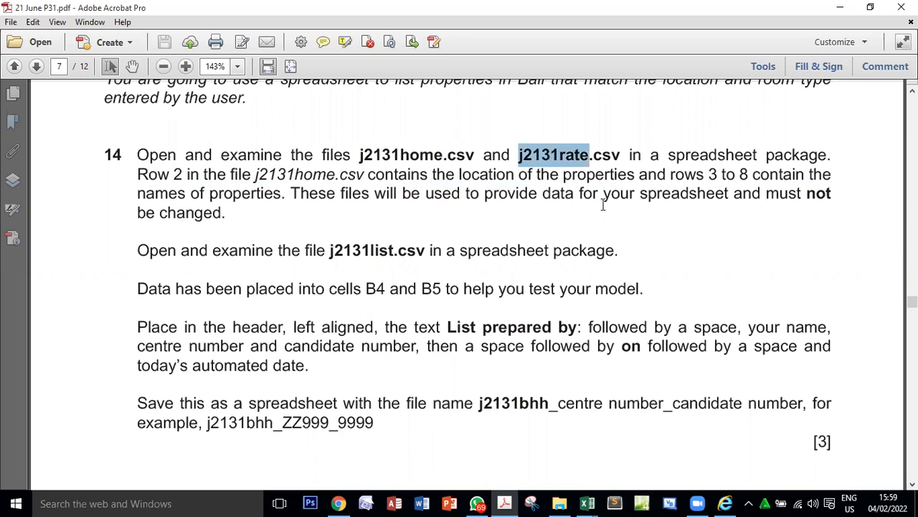
left_click_drag(310, 193, 701, 185)
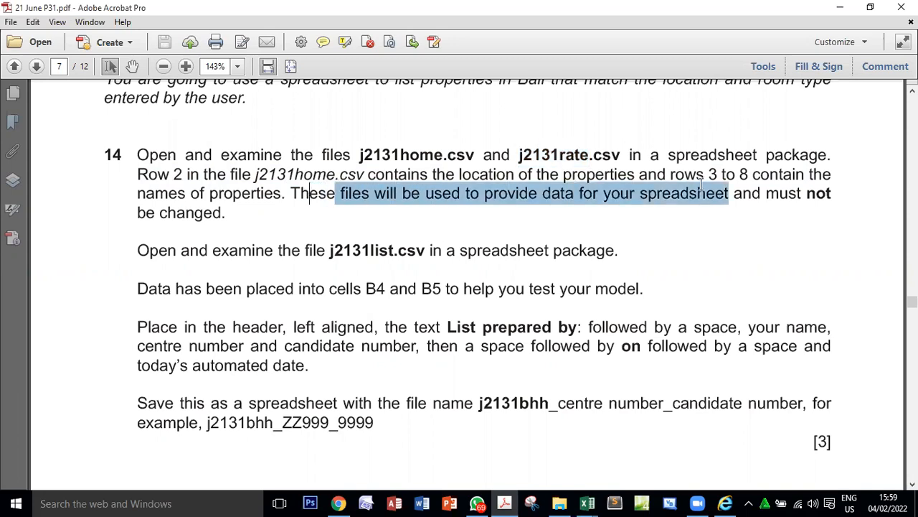
left_click(399, 195)
left_click_drag(466, 195, 726, 198)
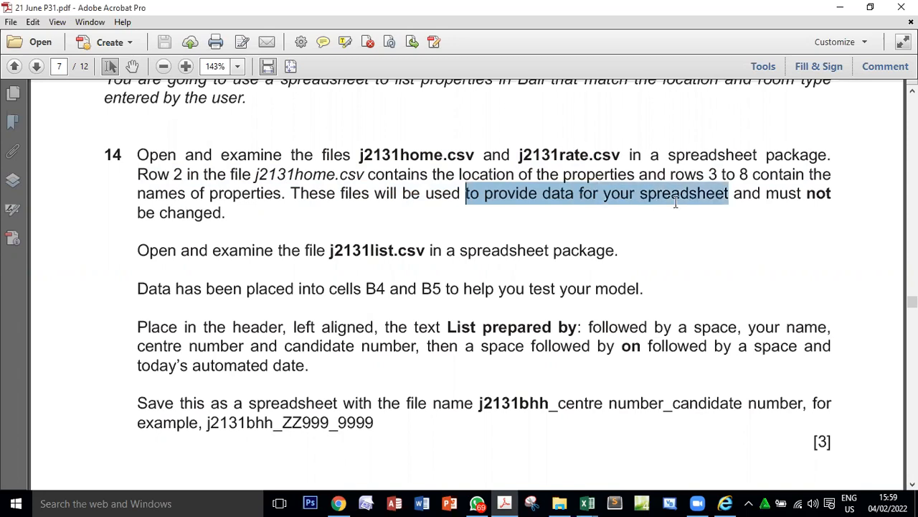
left_click(817, 195)
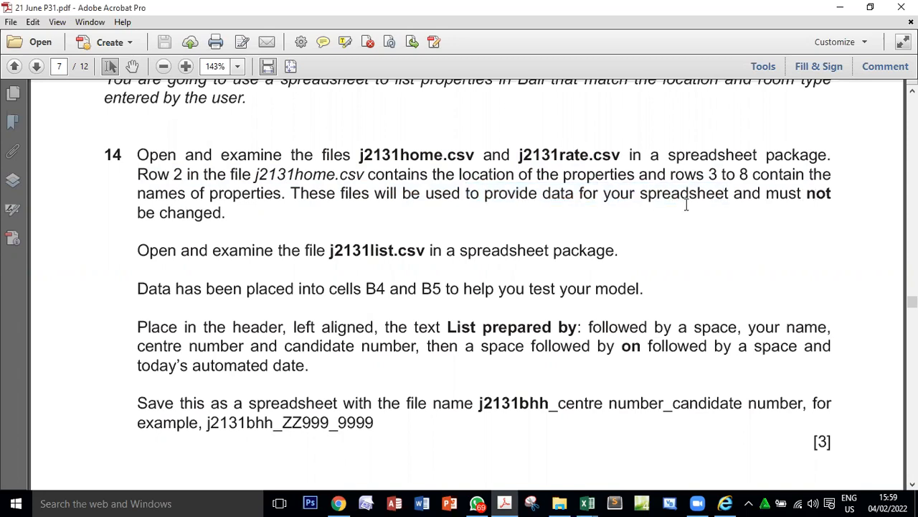
double_click(208, 215)
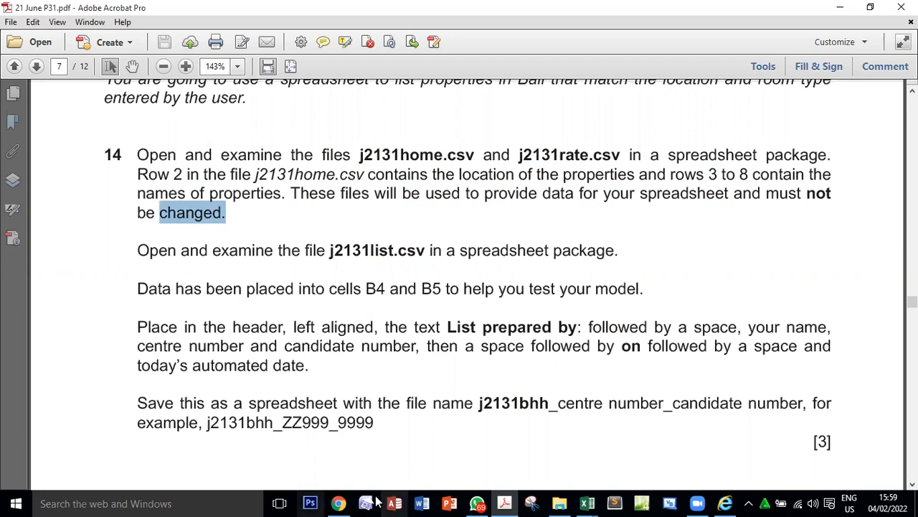
Switch back to the j2131home workbook and look over its entire property table.
left_click(586, 503)
left_click(512, 441)
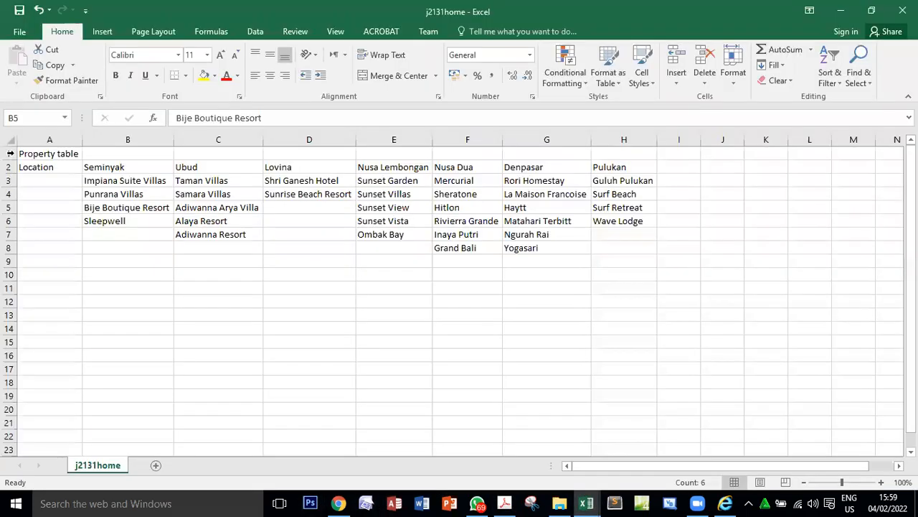
left_click(10, 139)
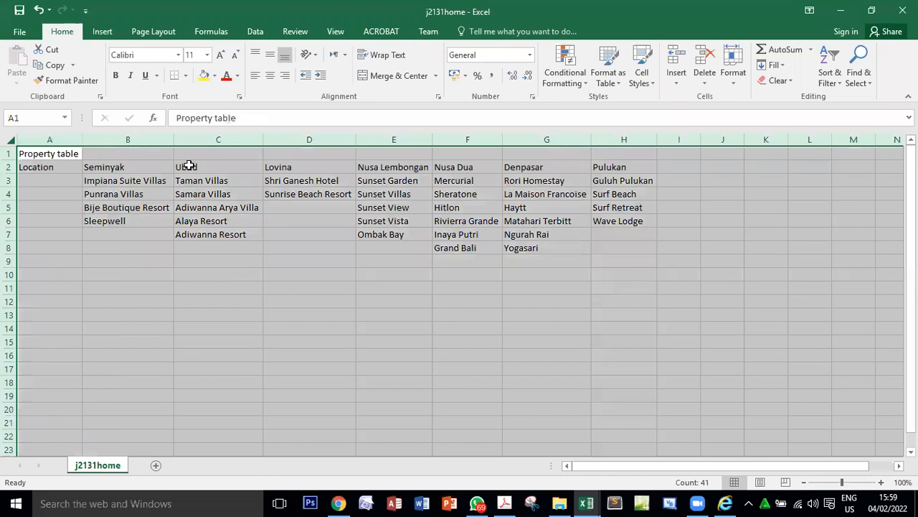
left_click(249, 190)
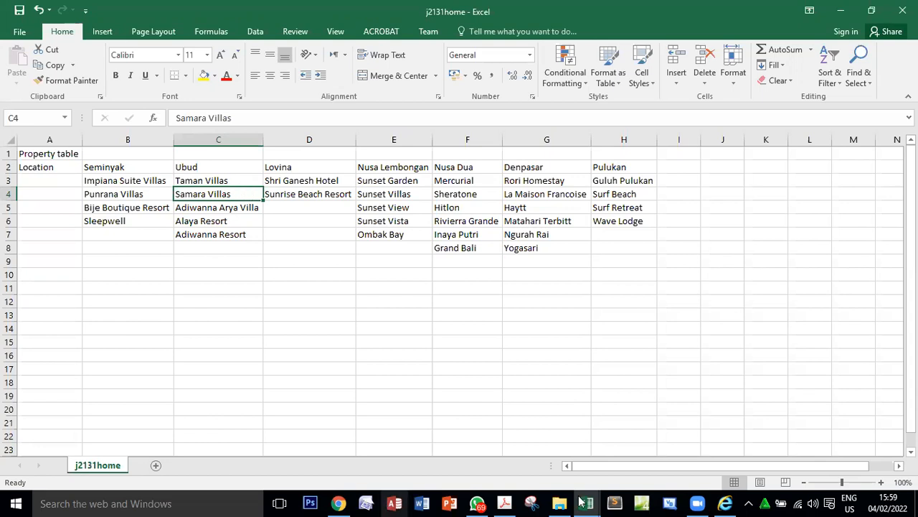
Return to the PDF and read question 14's instruction about examining j2131list.csv in a spreadsheet package.
left_click(504, 502)
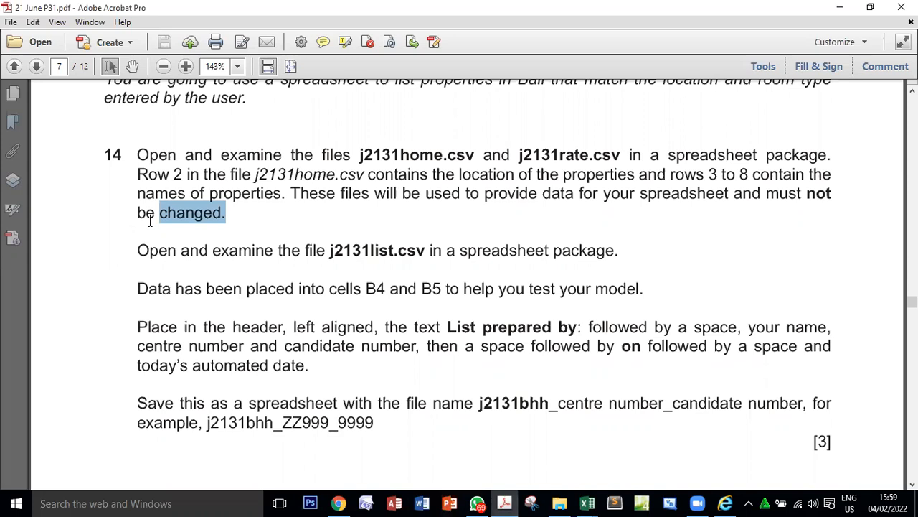
left_click(134, 252)
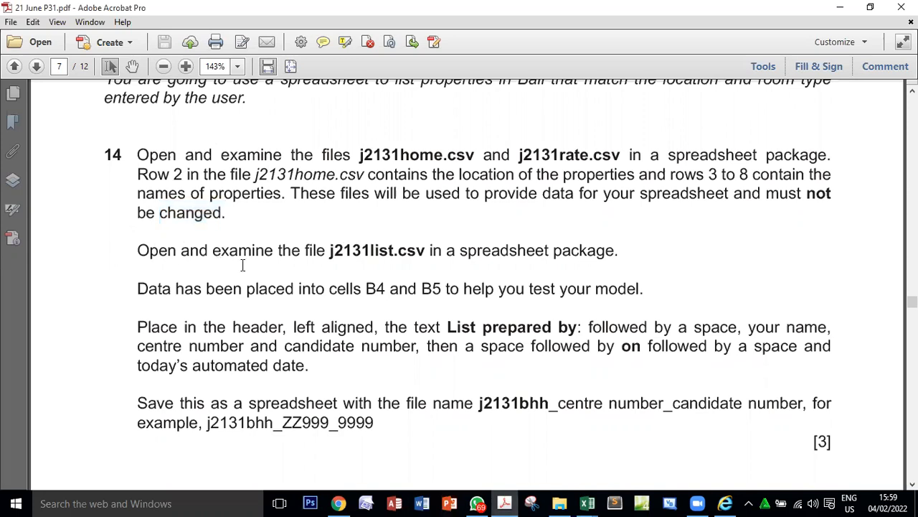
double_click(243, 259)
double_click(352, 263)
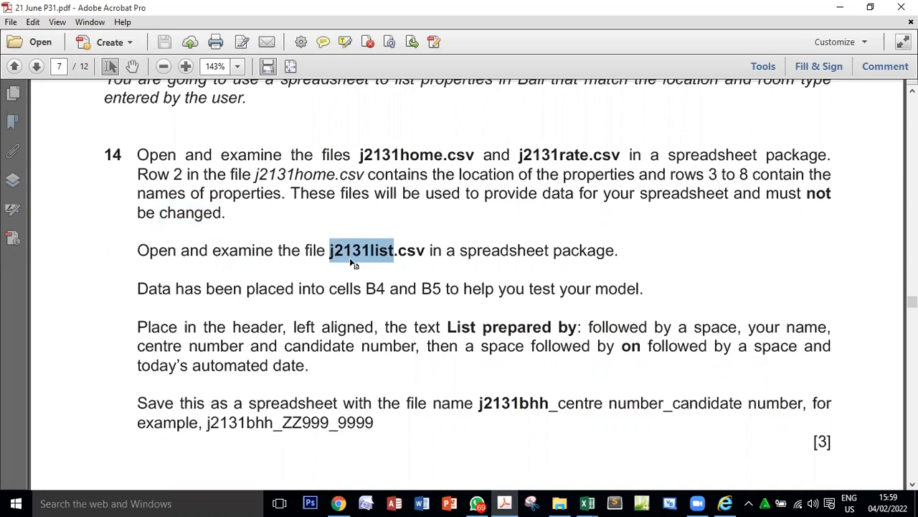
left_click(356, 251)
double_click(384, 257)
double_click(489, 253)
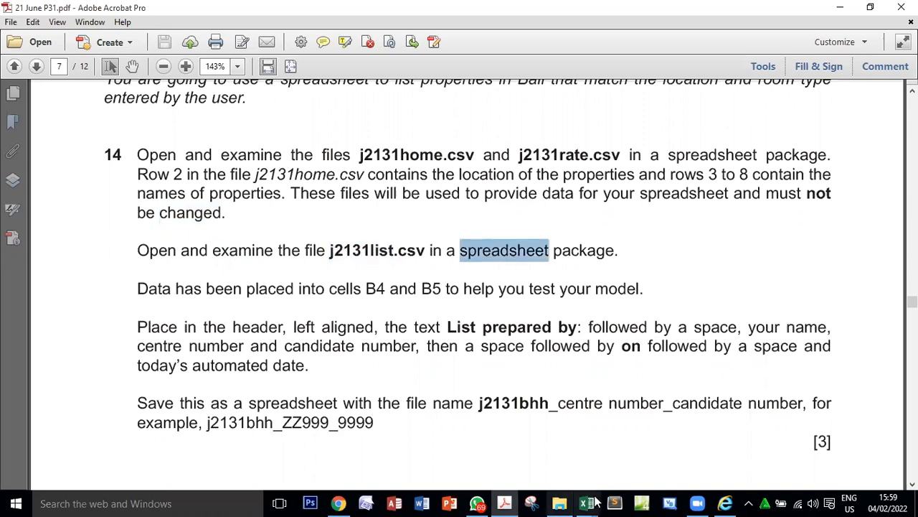
Open j2131list from the 21 June P31 folder in Excel and autofit all its column widths.
left_click(559, 503)
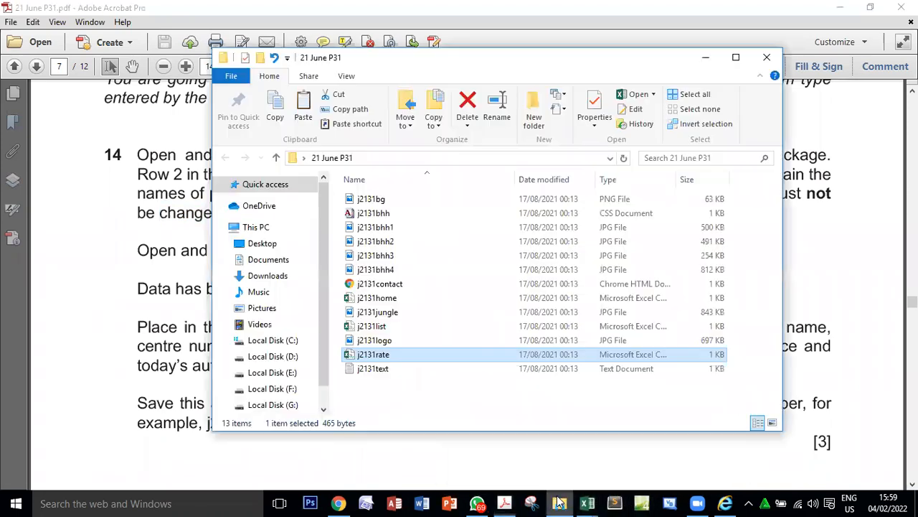
left_click(402, 329)
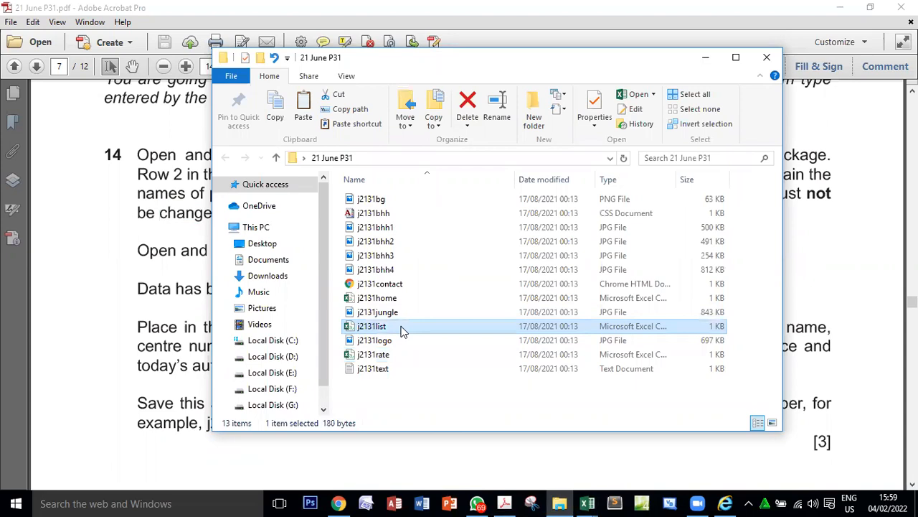
double_click(402, 328)
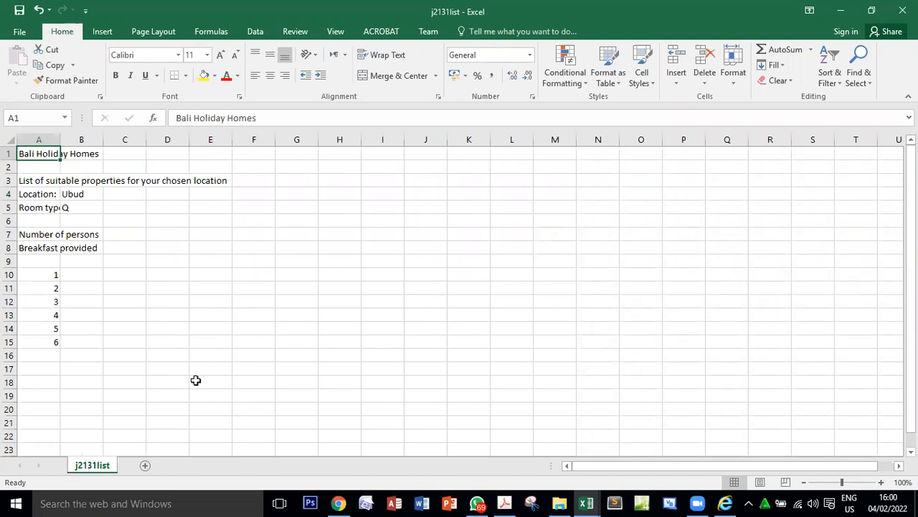
left_click(7, 139)
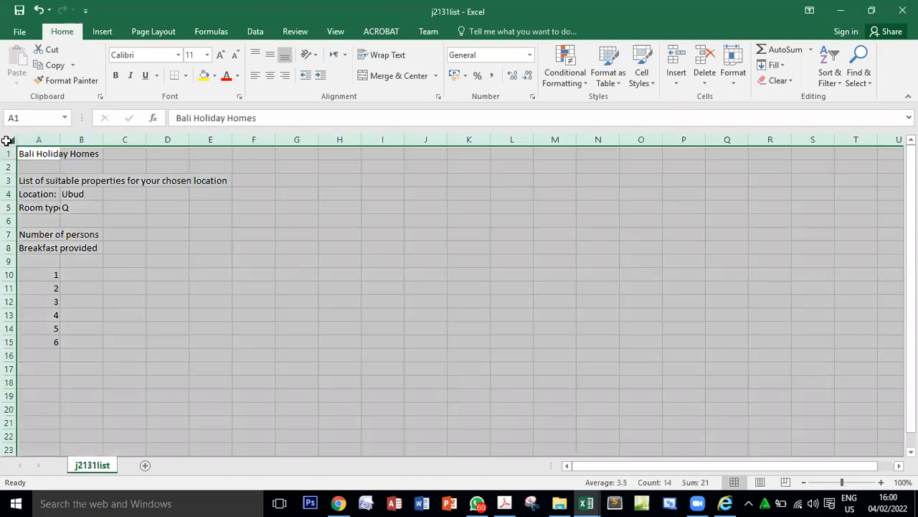
double_click(59, 139)
left_click(356, 289)
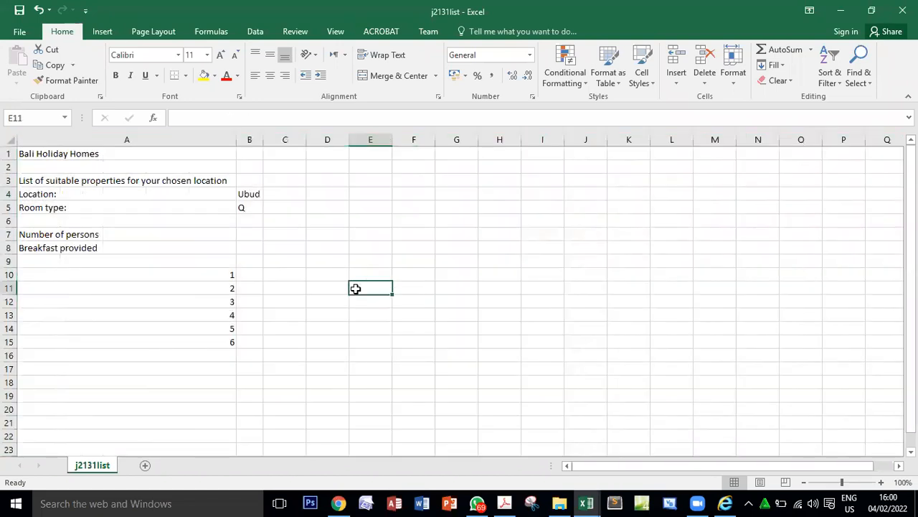
Reread the j2131list.csv instruction in the PDF, then examine the j2131list workbook's contents.
left_click(505, 502)
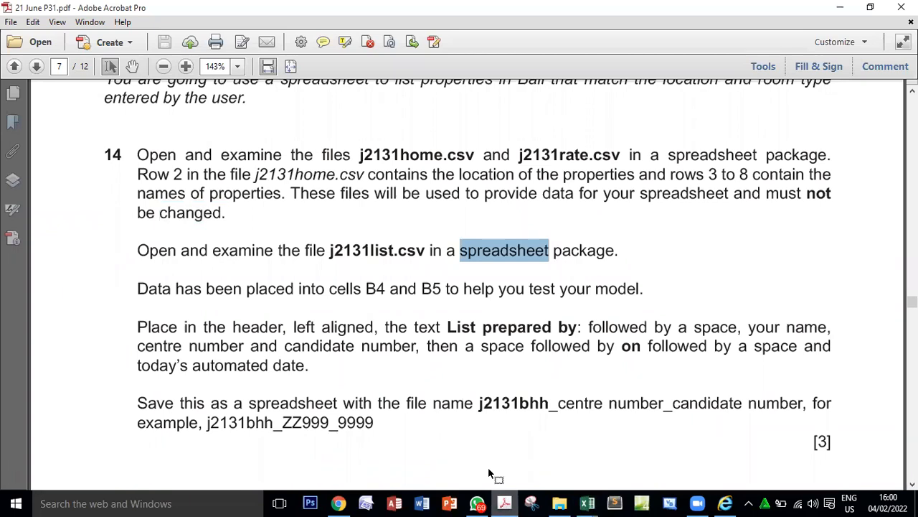
left_click_drag(136, 253, 619, 252)
mouse_move(587, 503)
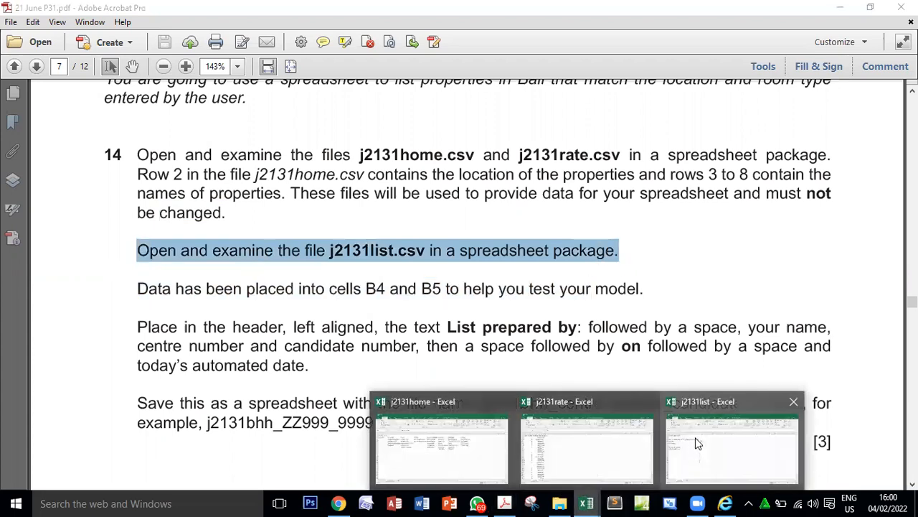
left_click(764, 424)
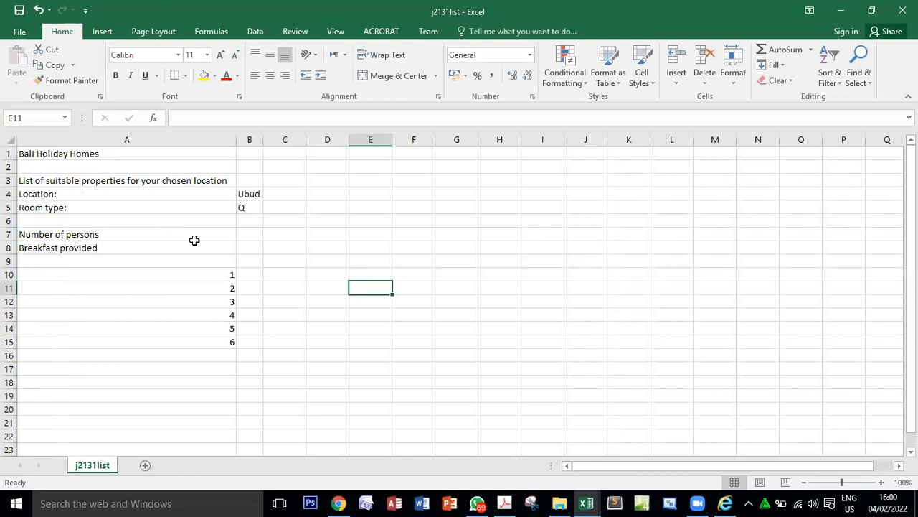
Switch to the PDF and read question 14's sentence about the test data in cells B4 and B5.
left_click(504, 502)
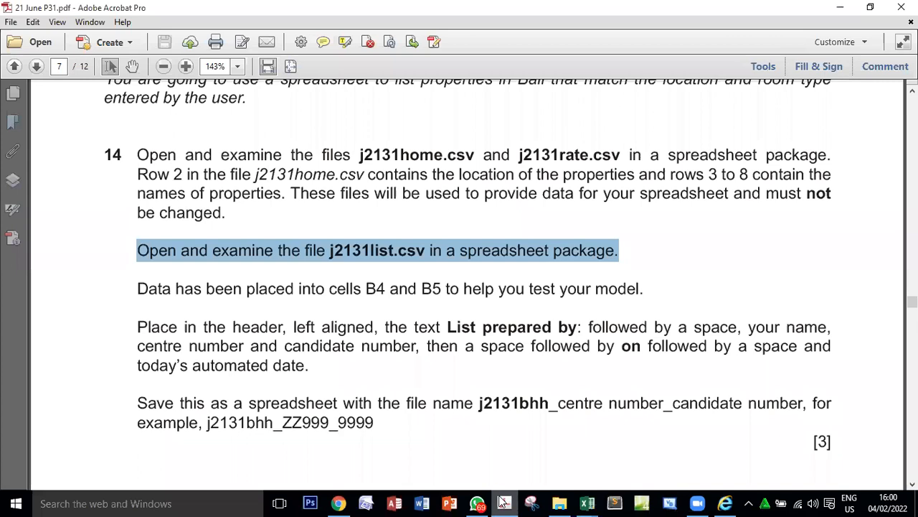
left_click_drag(138, 289, 362, 290)
double_click(376, 289)
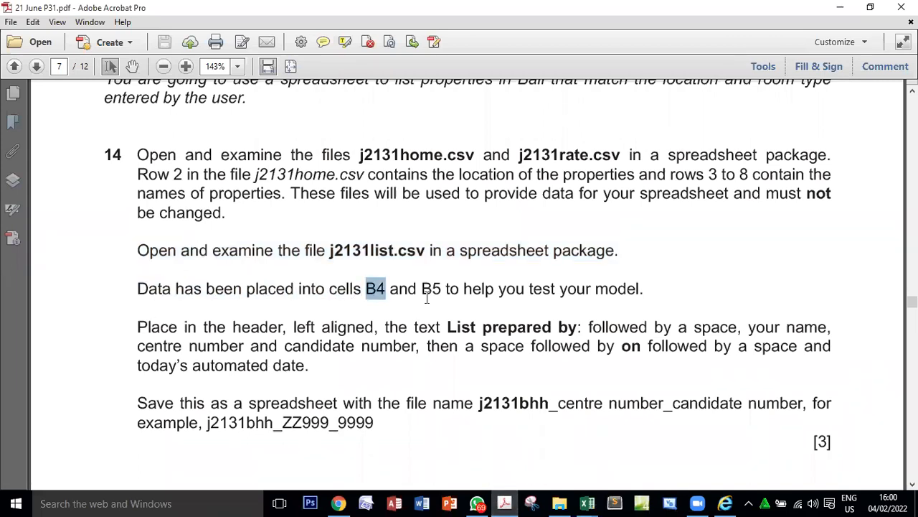
double_click(431, 289)
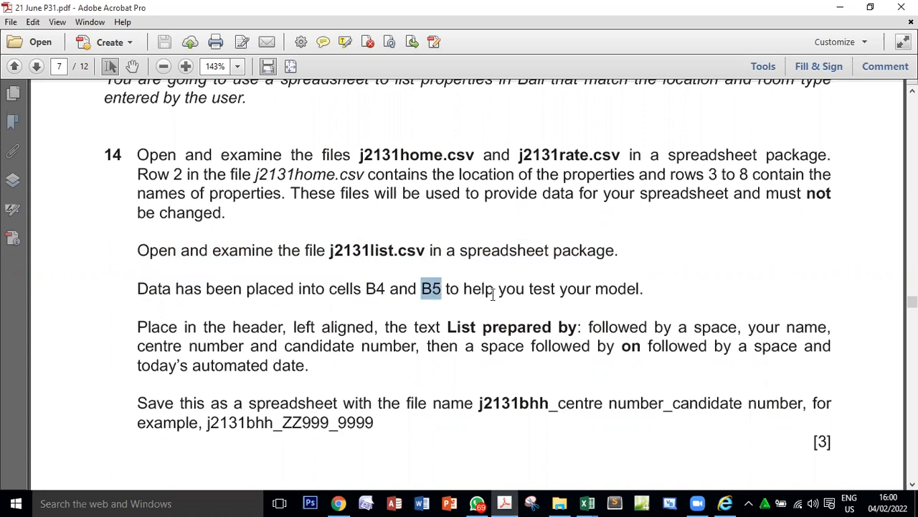
left_click_drag(463, 289, 643, 290)
double_click(375, 289)
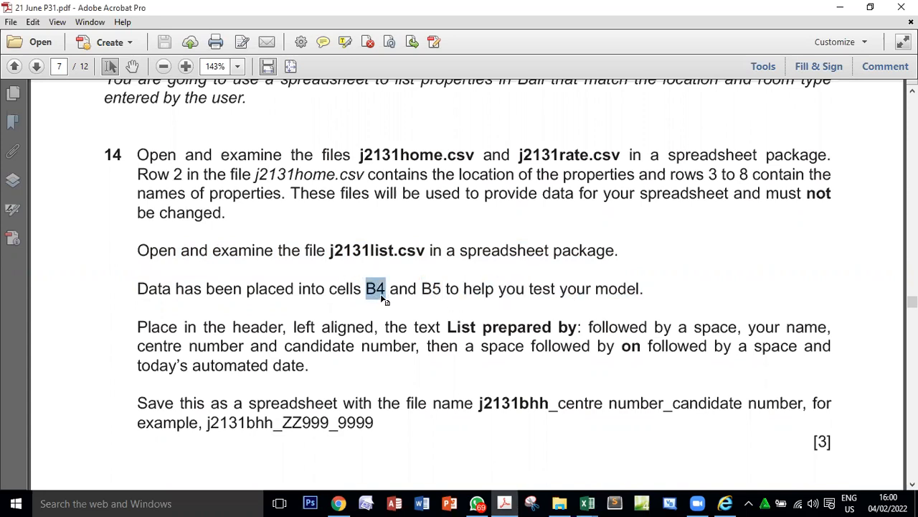
double_click(431, 289)
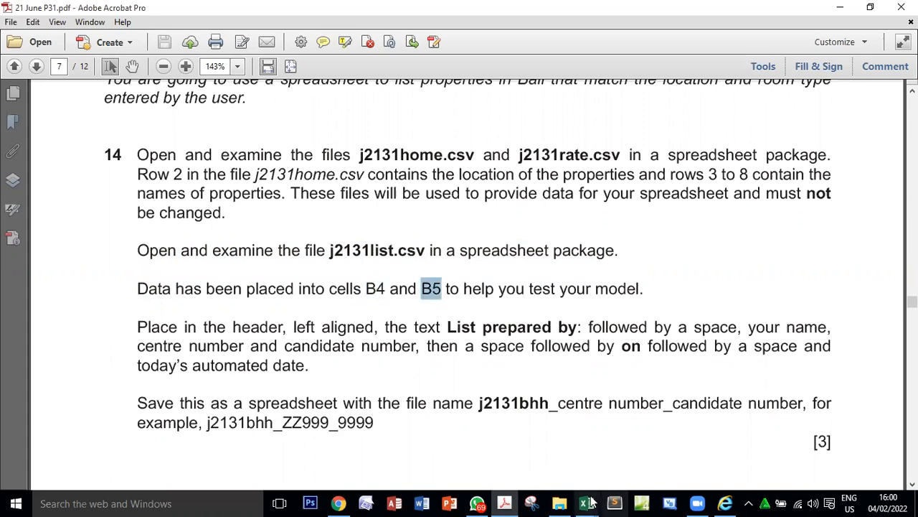
Switch to the j2131list workbook in Excel and examine the test data in cells B4 and B5.
mouse_move(590, 502)
left_click(683, 439)
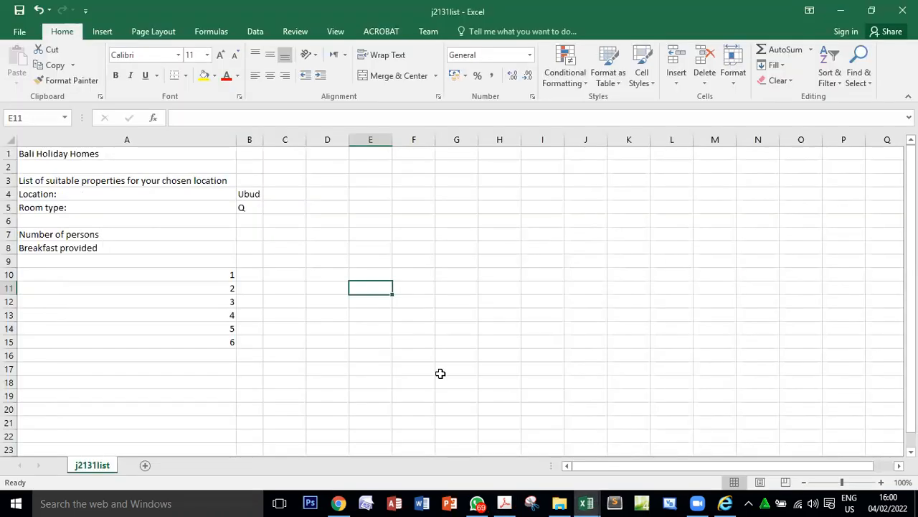
left_click(256, 194)
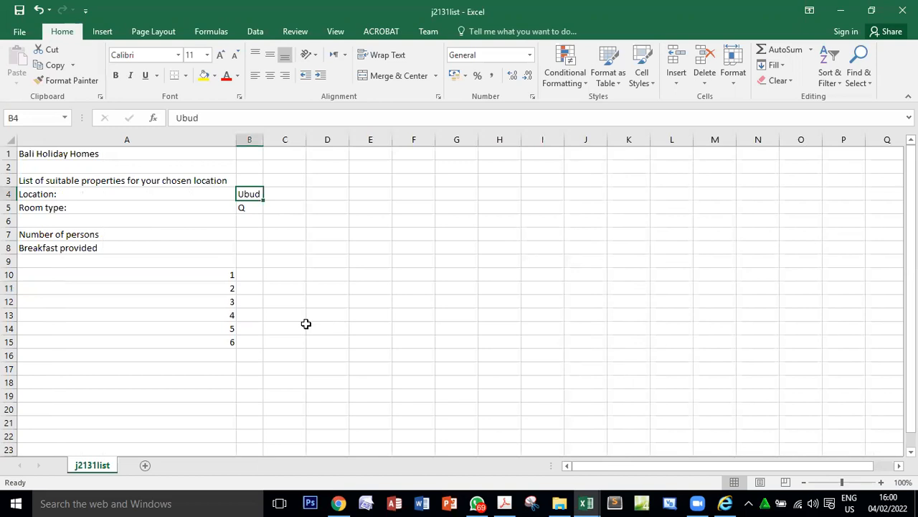
left_click(244, 206)
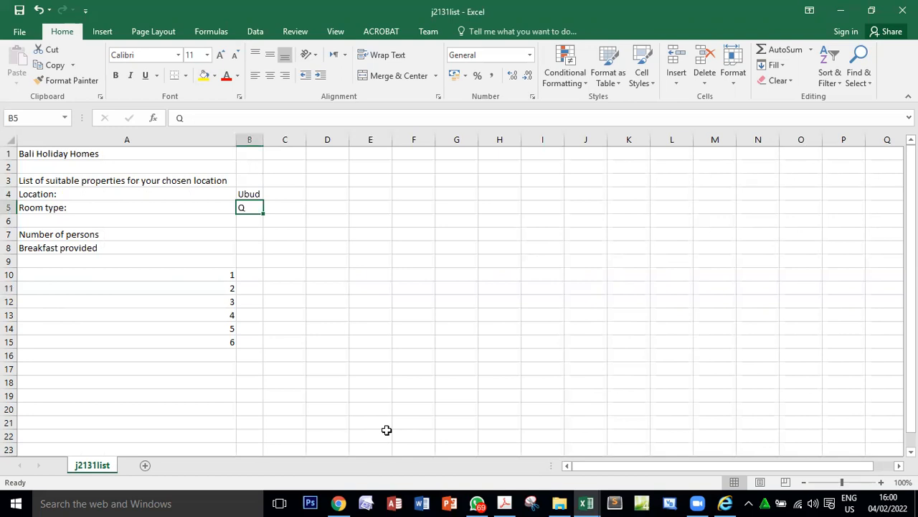
left_click_drag(297, 270, 396, 322)
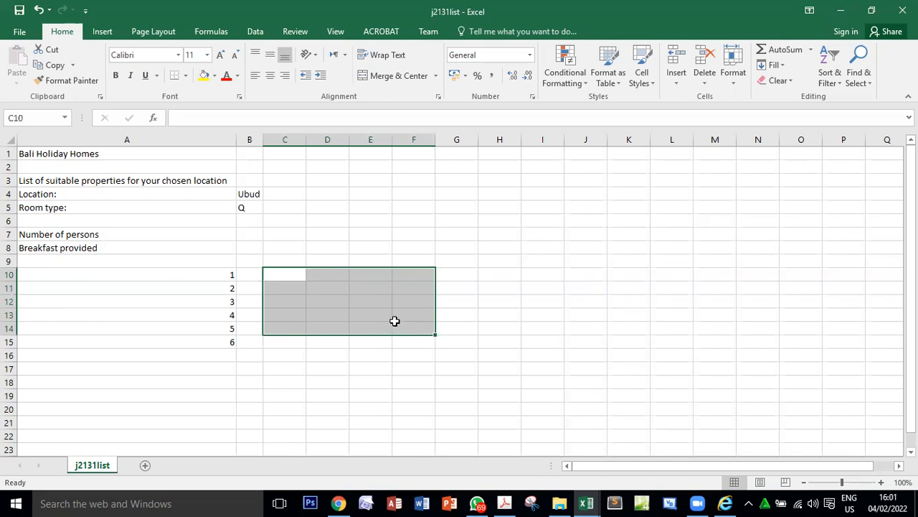
Check question 14 in the PDF briefly, then inspect the location and room type cells in j2131list.
left_click(510, 501)
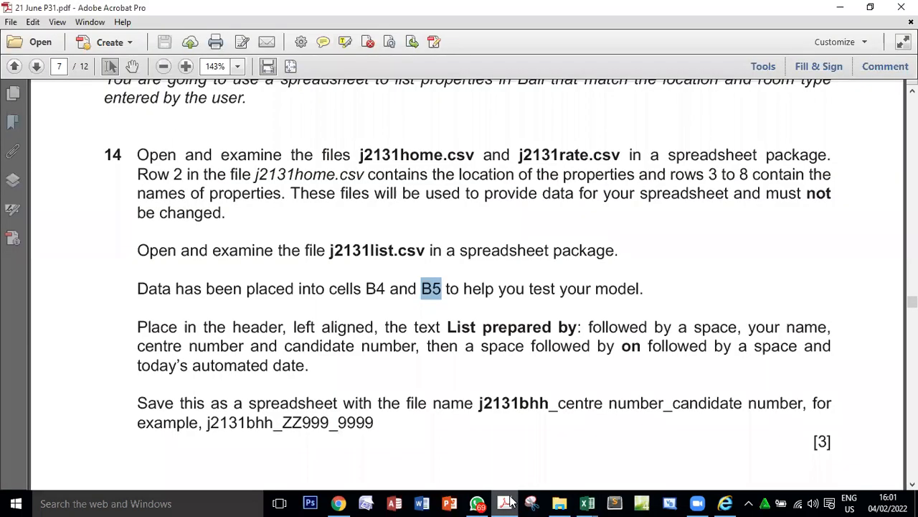
left_click(506, 500)
left_click(254, 195)
left_click(246, 209)
left_click(249, 190)
left_click(250, 206)
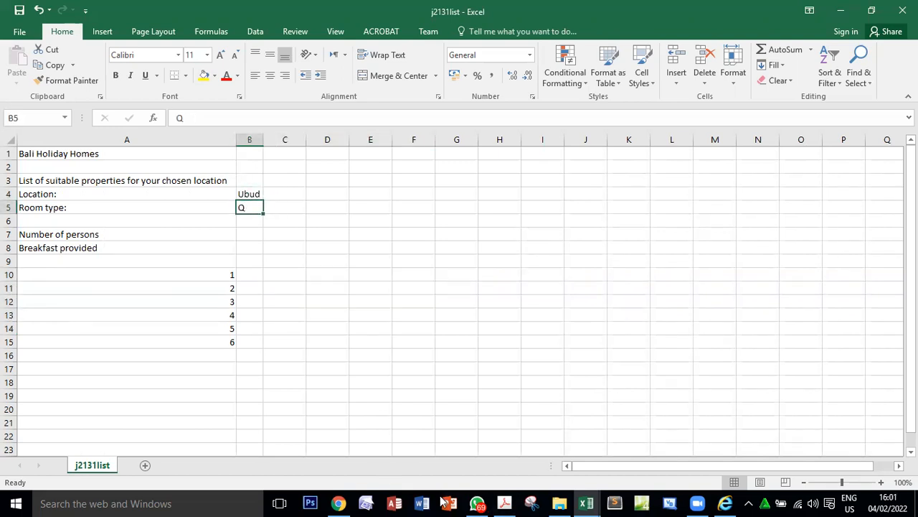
Reread the PDF's phrase about B4 and B5 helping to test the model, then review both cells in j2131list.
left_click(505, 502)
left_click_drag(367, 289, 633, 290)
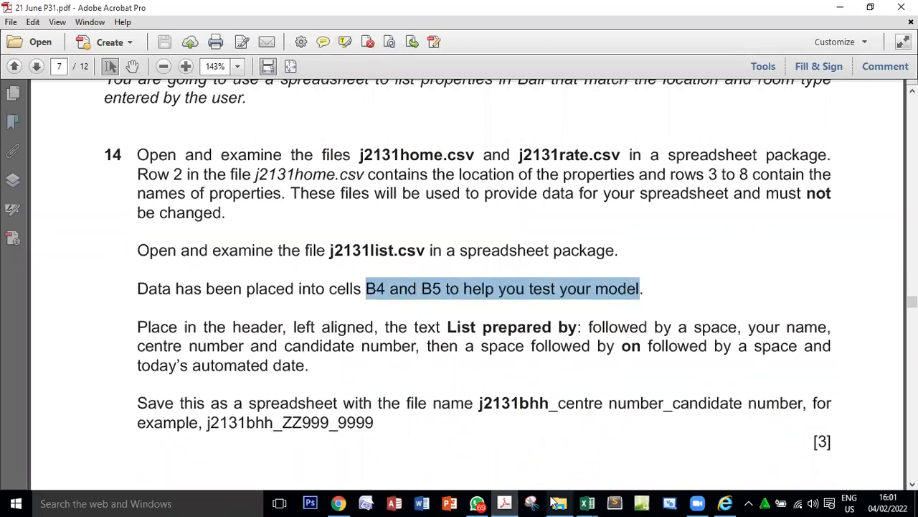
left_click(587, 503)
left_click(738, 423)
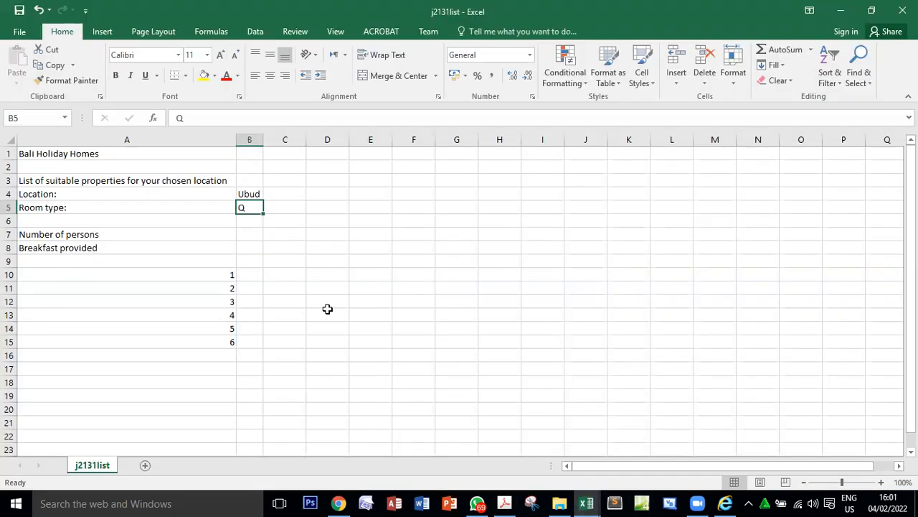
left_click(248, 195)
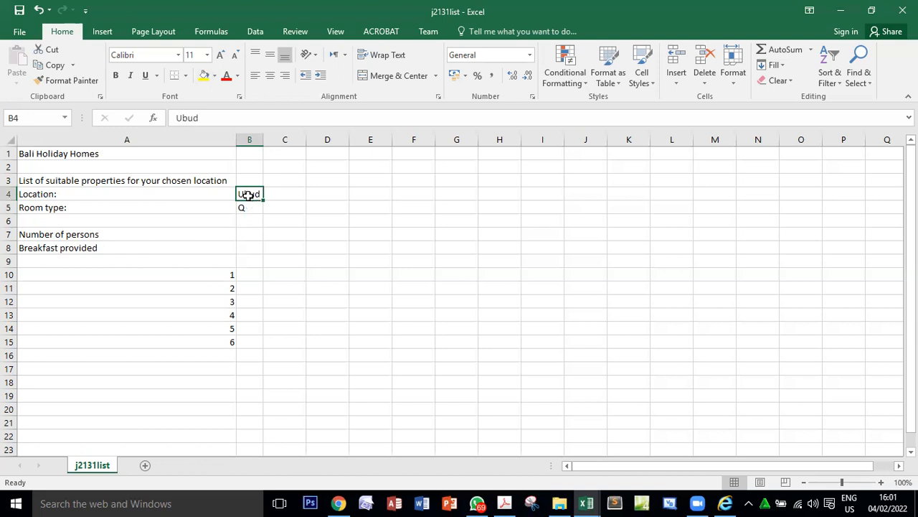
left_click(246, 208)
left_click(252, 197)
left_click(251, 206)
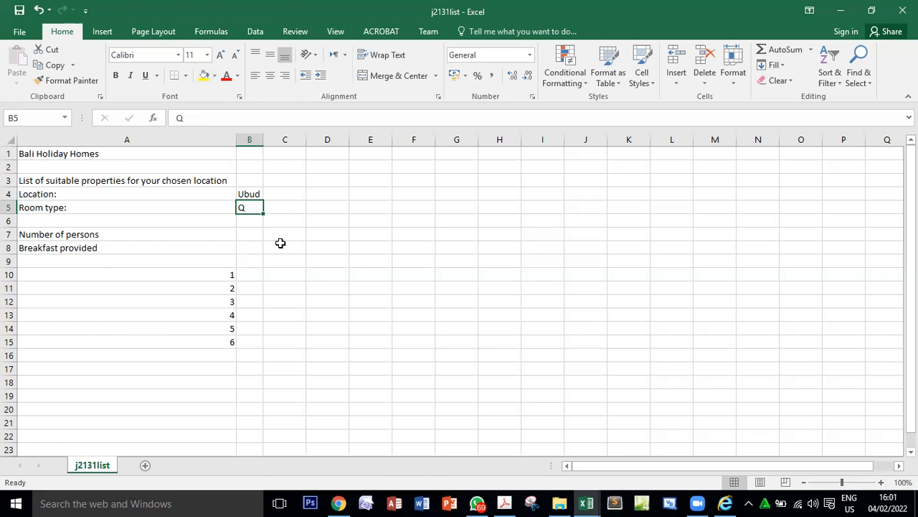
left_click(244, 192)
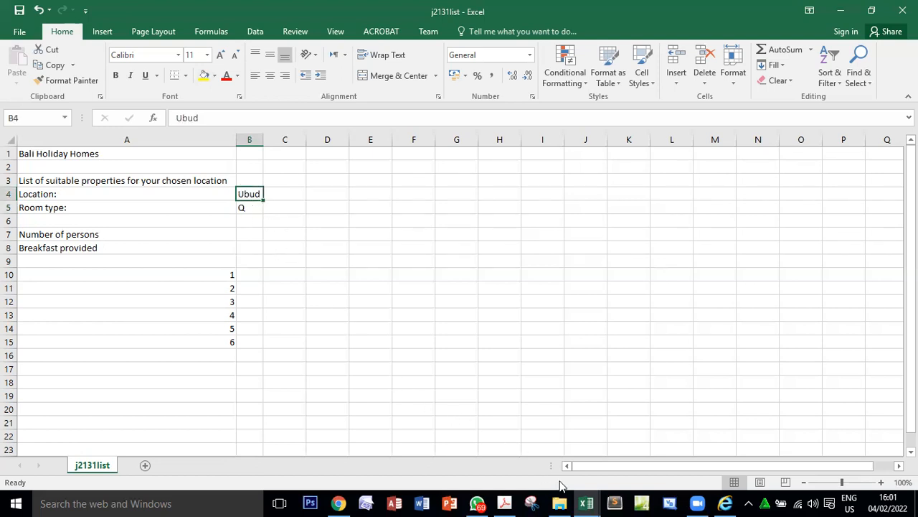
Switch to the j2131home workbook and examine the locations in row 2, locating Ubud.
left_click(586, 502)
left_click(449, 440)
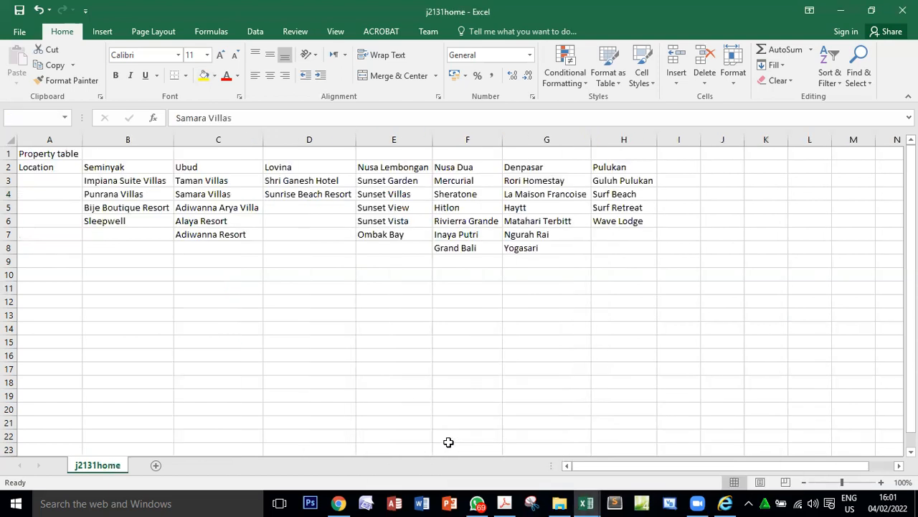
left_click_drag(103, 166, 606, 167)
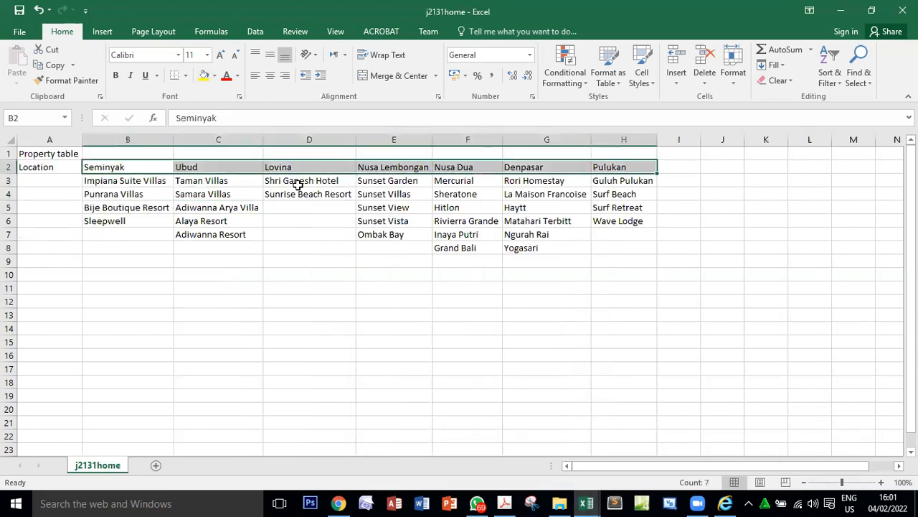
left_click(224, 168)
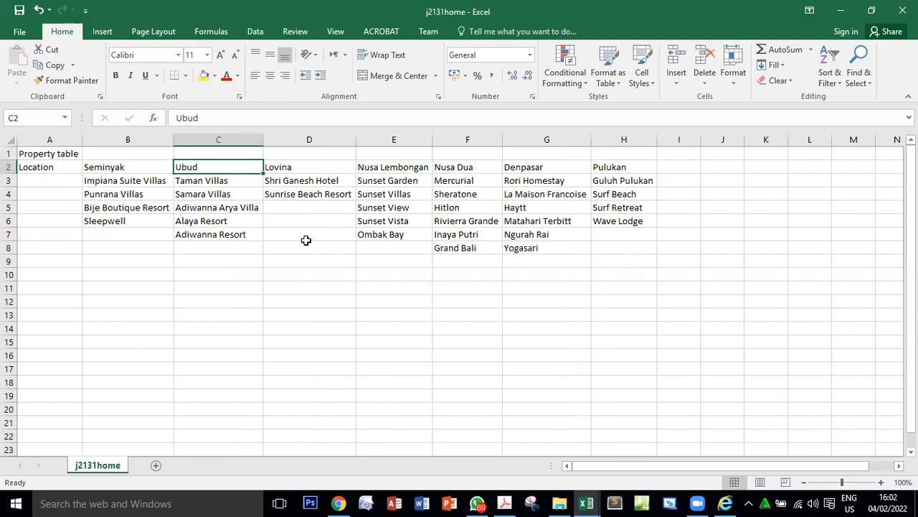
Compare the location in j2131list cell B4 with row 2 of j2131home and examine the properties listed under Ubud.
left_click(586, 503)
left_click(700, 448)
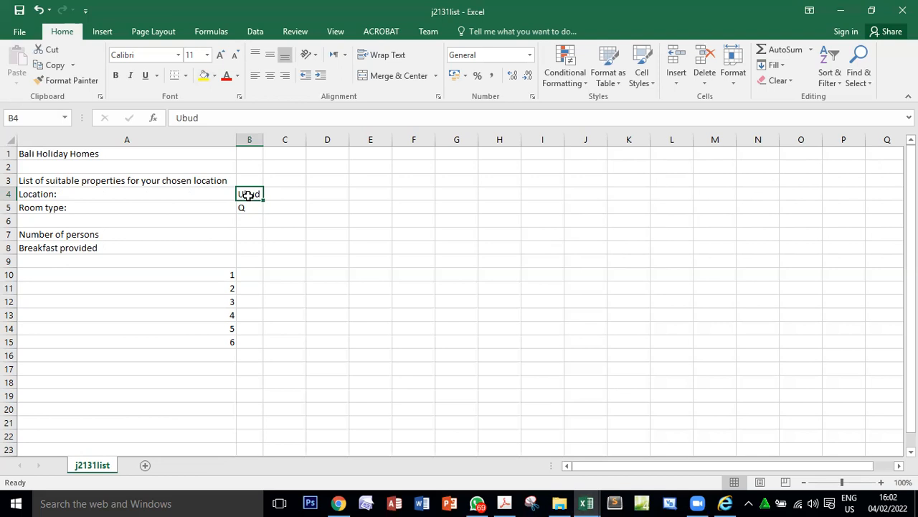
left_click(586, 503)
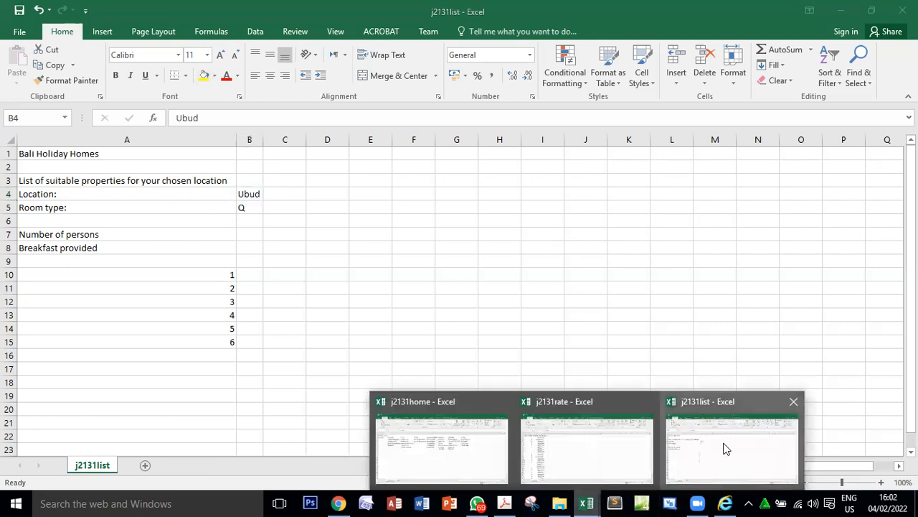
left_click(466, 447)
left_click_drag(128, 171, 614, 255)
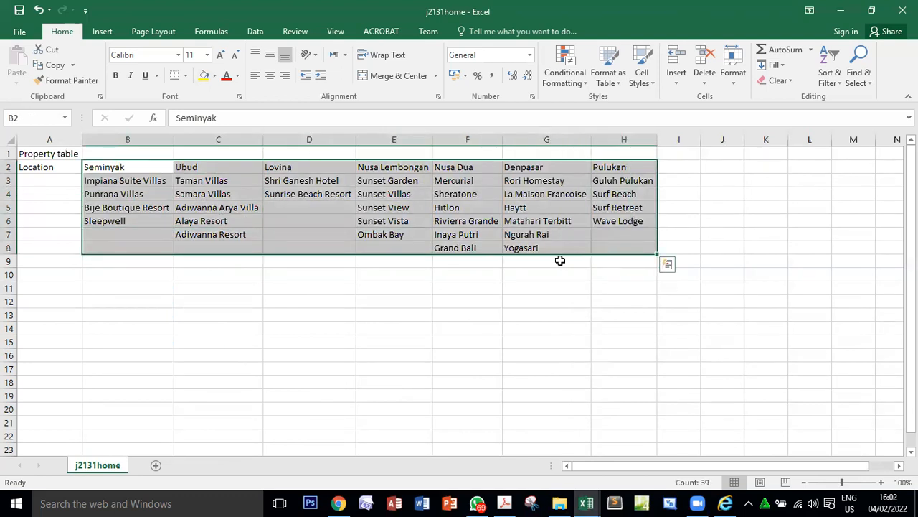
left_click(203, 170)
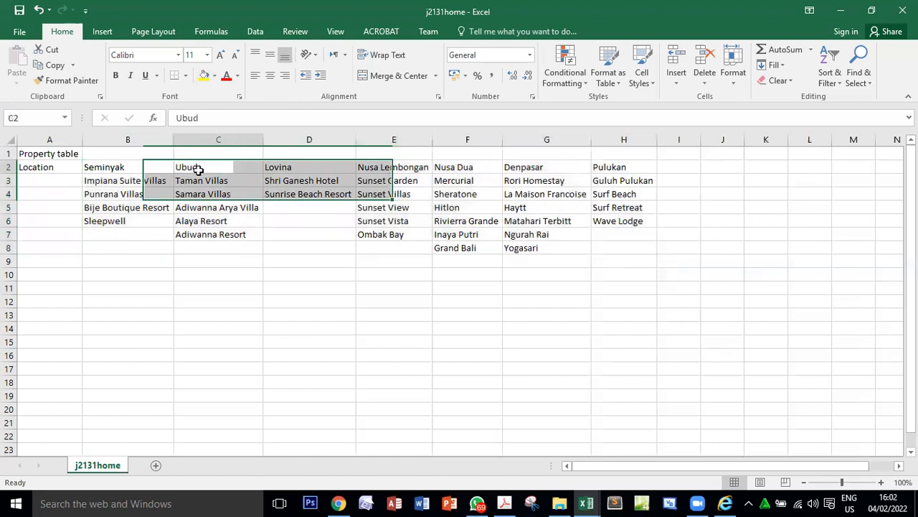
left_click_drag(129, 166, 625, 168)
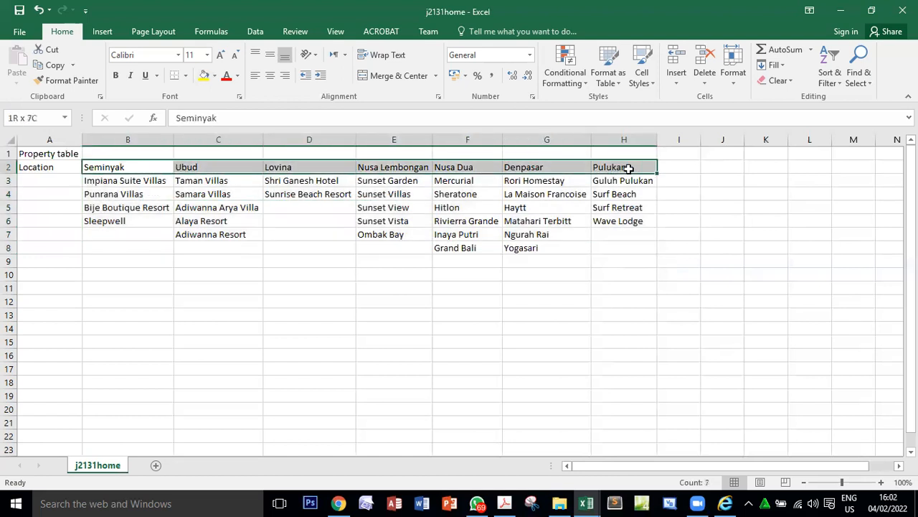
left_click(211, 174)
left_click_drag(214, 179, 210, 245)
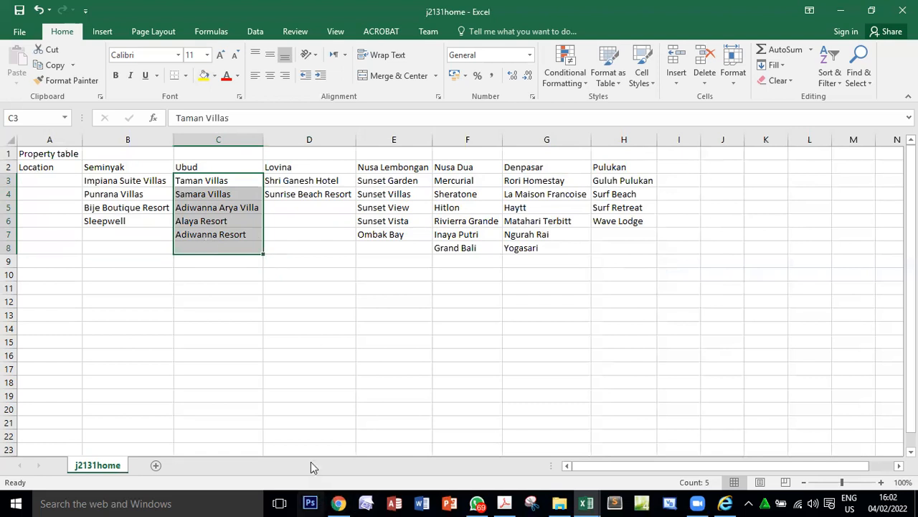
Check the reference to cell B5 in the PDF, then examine the room type in that cell of j2131list.
left_click(504, 502)
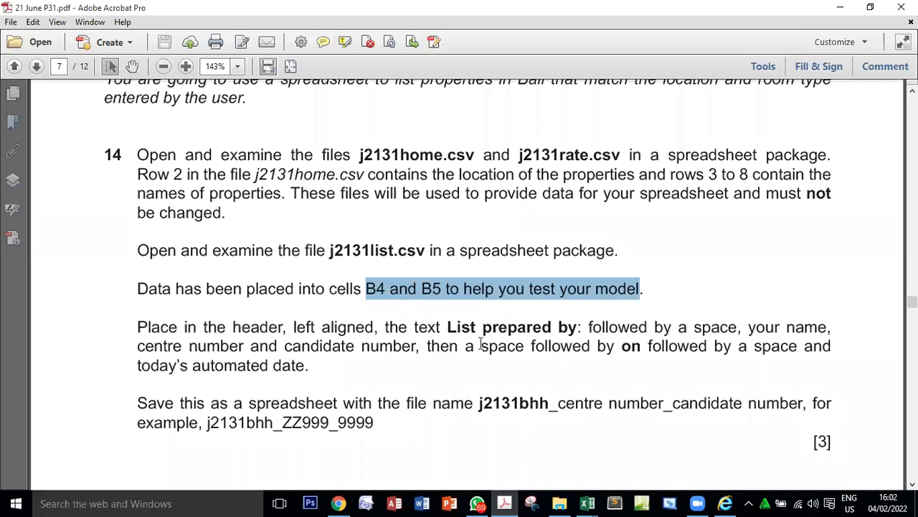
double_click(432, 289)
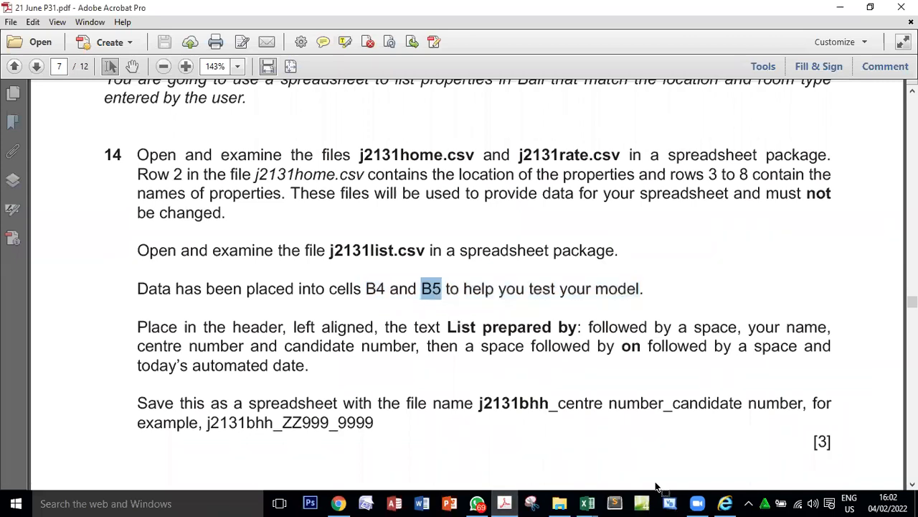
left_click(587, 502)
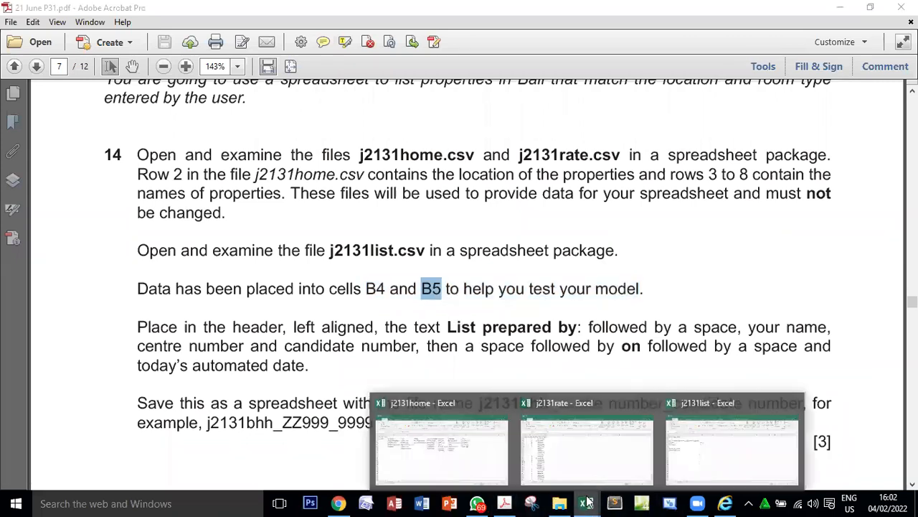
left_click(728, 439)
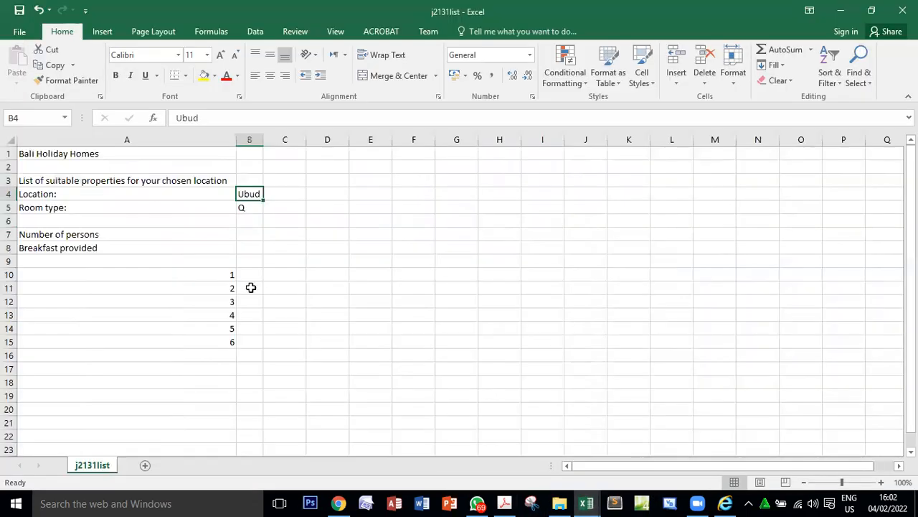
left_click(248, 208)
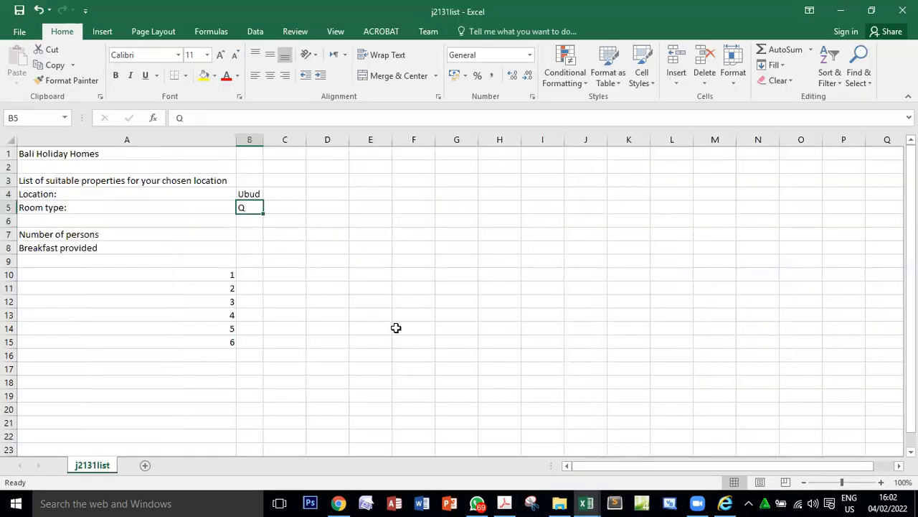
Switch to the j2131rate workbook and look up room code Q in the Code column.
left_click(589, 502)
left_click(574, 467)
left_click_drag(31, 171, 24, 449)
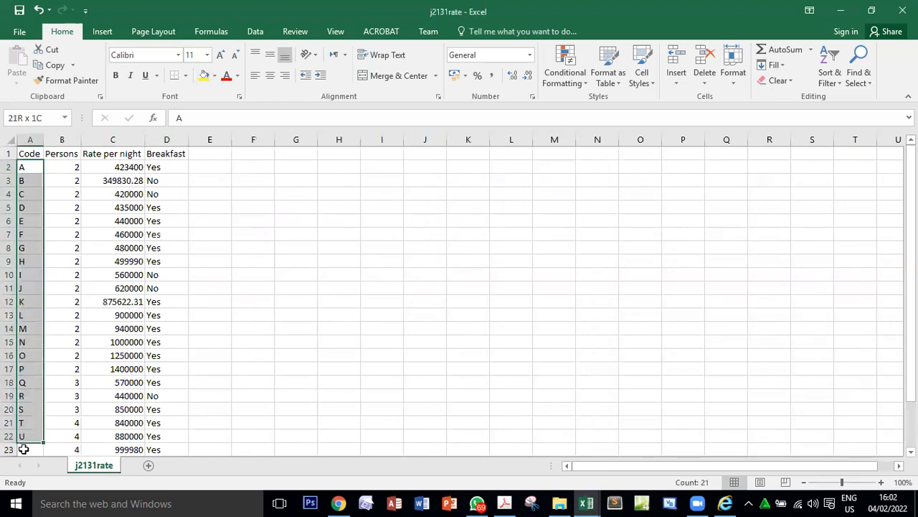
left_click(24, 383)
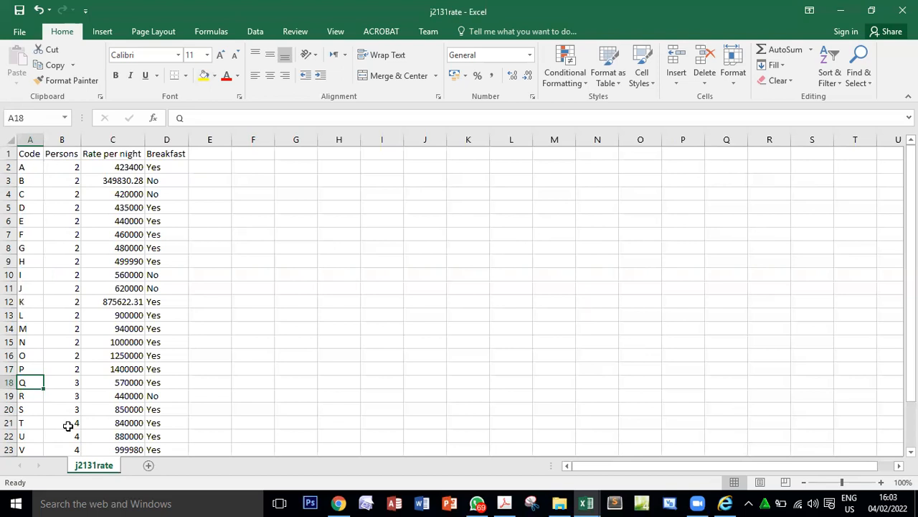
Return to the PDF and read ahead through questions 16 to 18, including the marks for question 18.
left_click(504, 502)
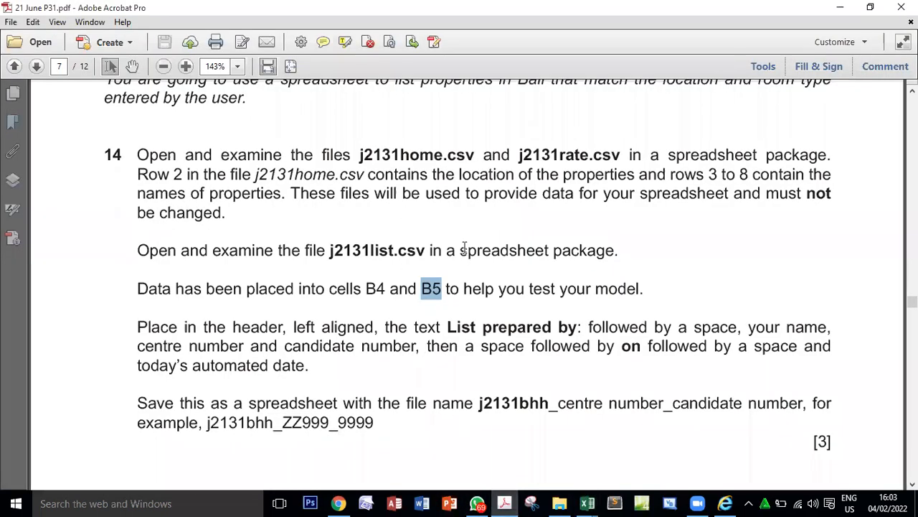
scroll(466, 250, "down", 3)
scroll(467, 252, "down", 1)
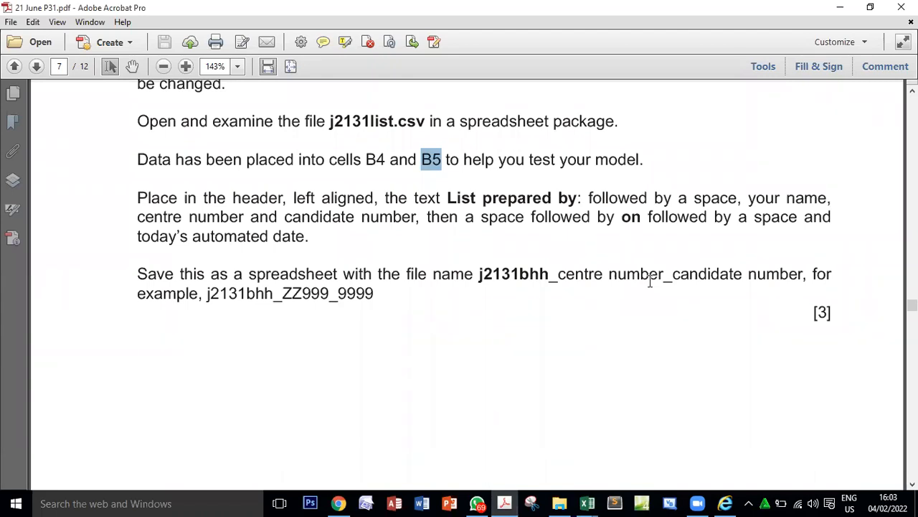
scroll(693, 236, "down", 20)
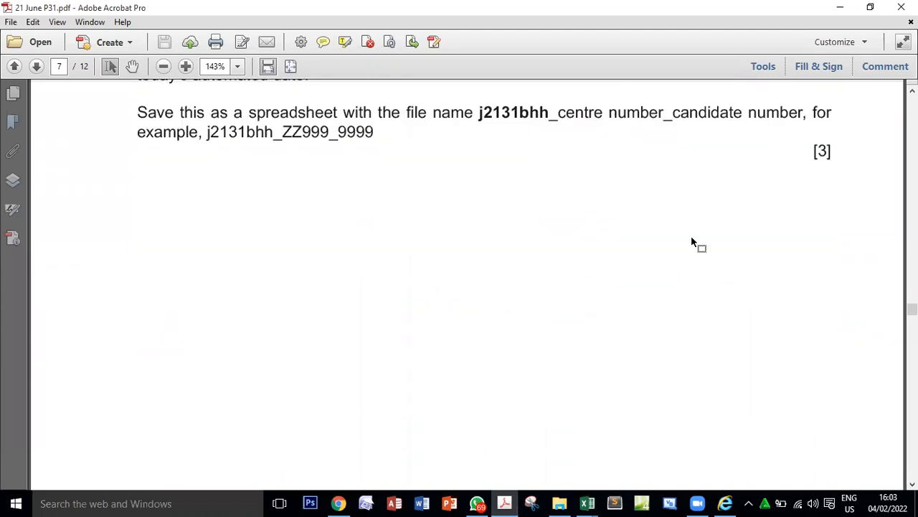
scroll(731, 312, "down", 7)
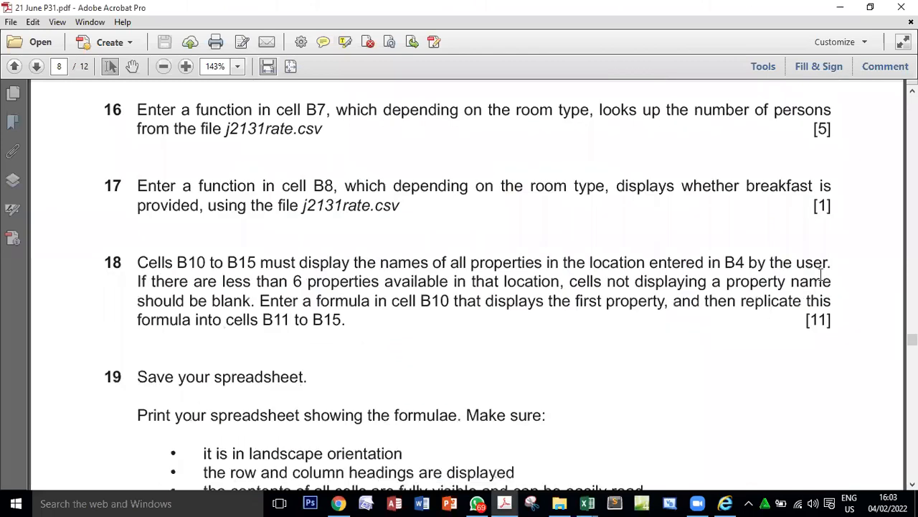
double_click(816, 318)
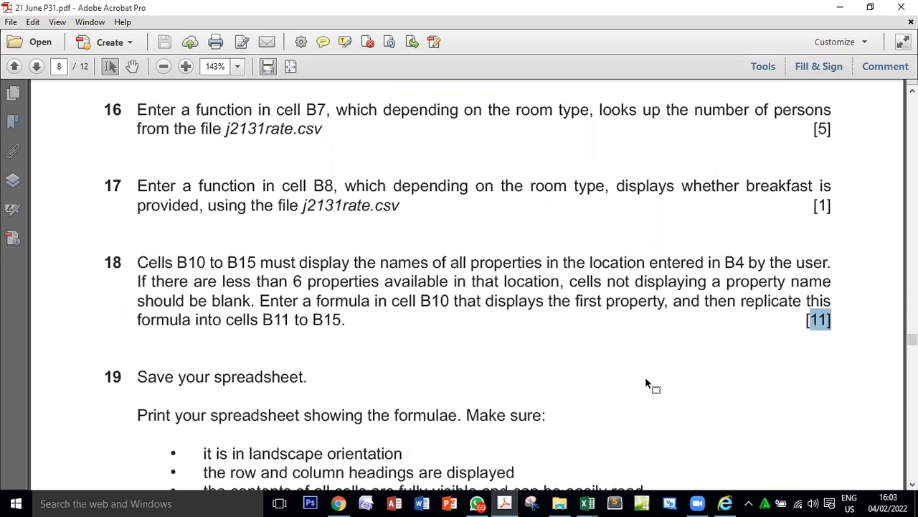
Review question 15's formatting example in the PDF, then go back to question 14's header and file name instructions.
scroll(645, 384, "up", 1)
scroll(645, 383, "up", 10)
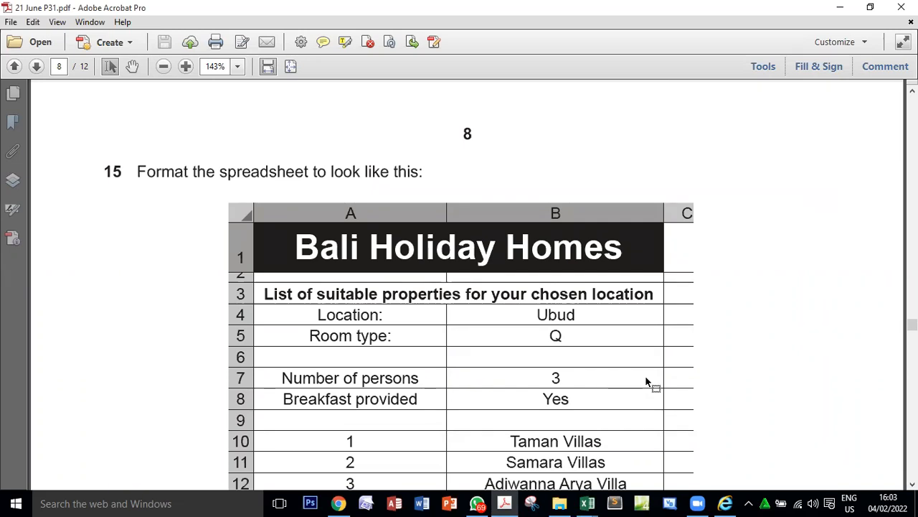
scroll(552, 334, "up", 10)
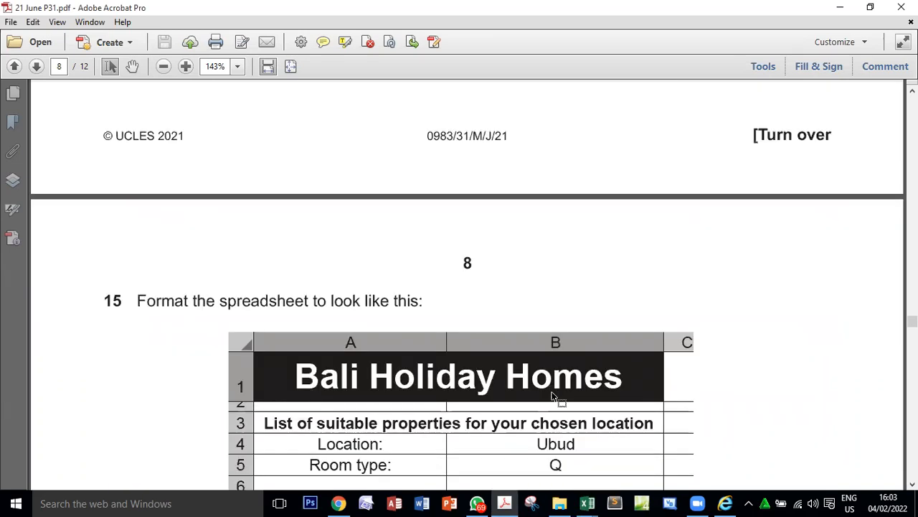
scroll(551, 392, "up", 5)
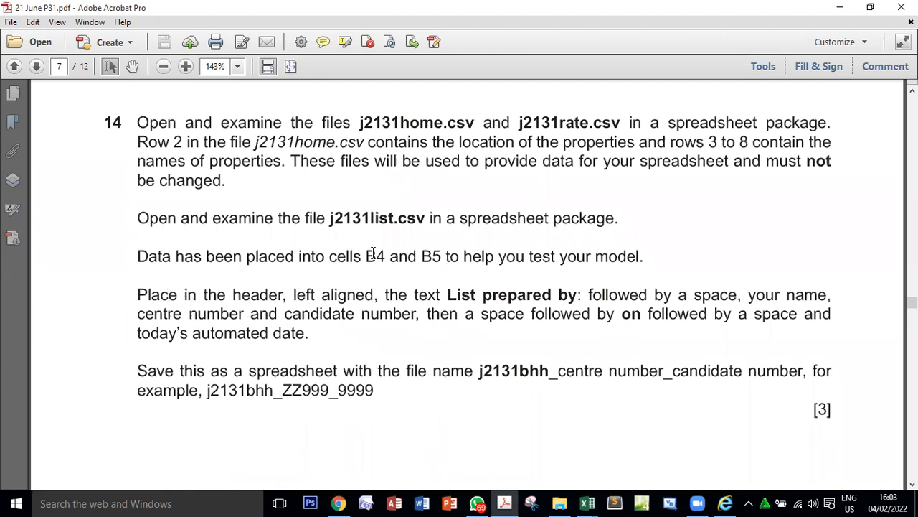
Review the source file names j2131list, j2131home and j2131rate in question 14.
double_click(357, 218)
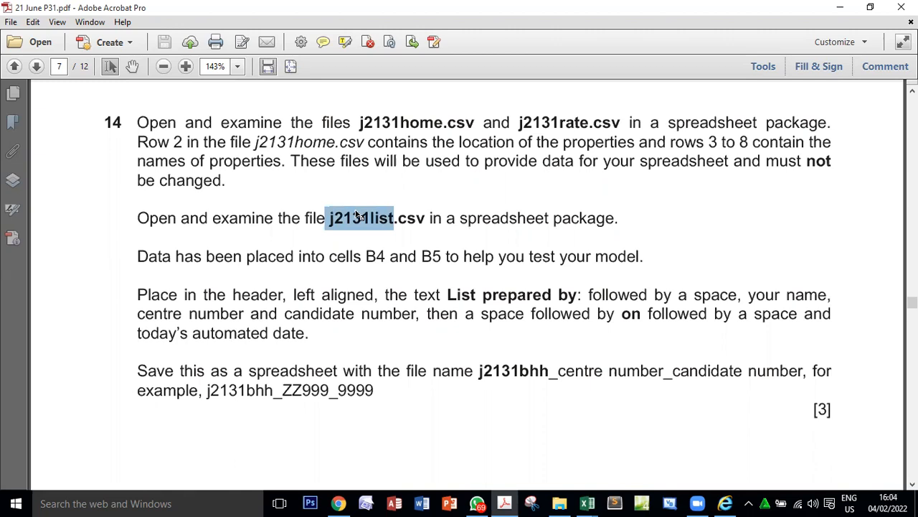
double_click(412, 122)
double_click(587, 123)
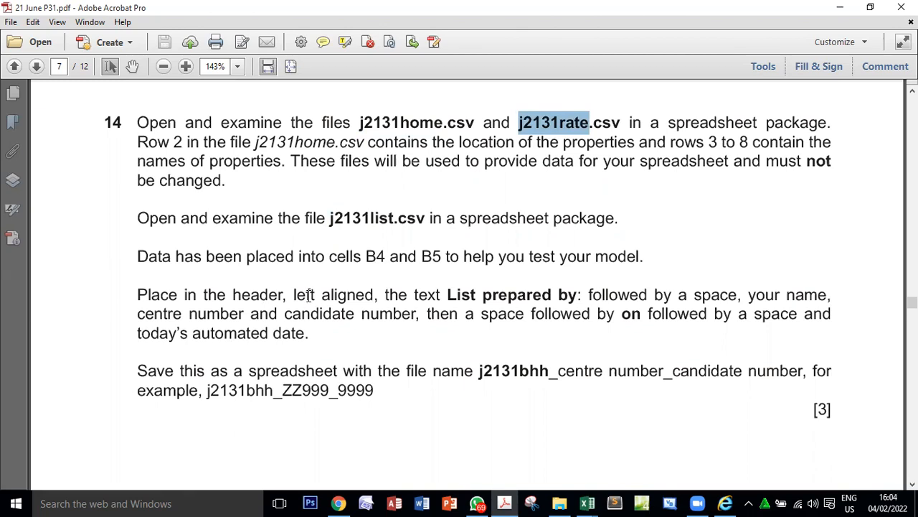
Copy "List prepared by:" from question 14 and place it in the left header section of the j2131list workbook in Excel.
left_click_drag(448, 294, 582, 295)
right_click(566, 297)
left_click(590, 300)
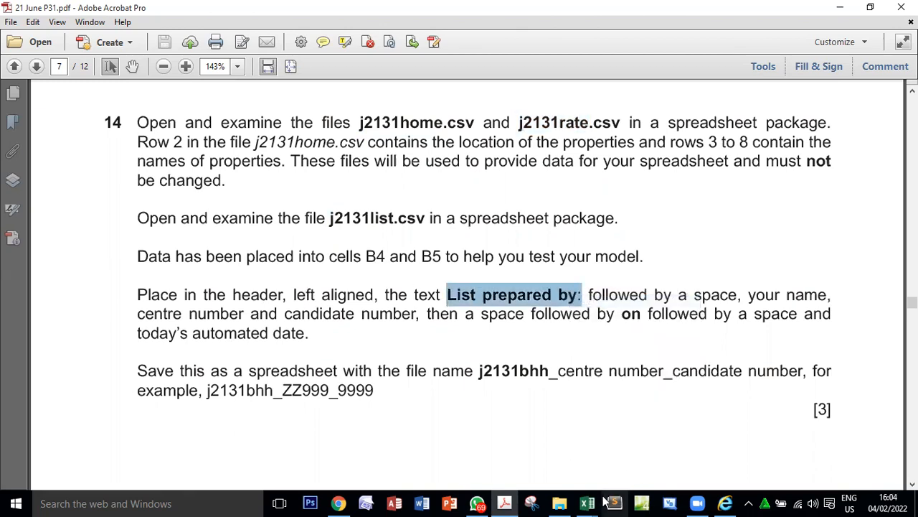
mouse_move(587, 503)
left_click(717, 441)
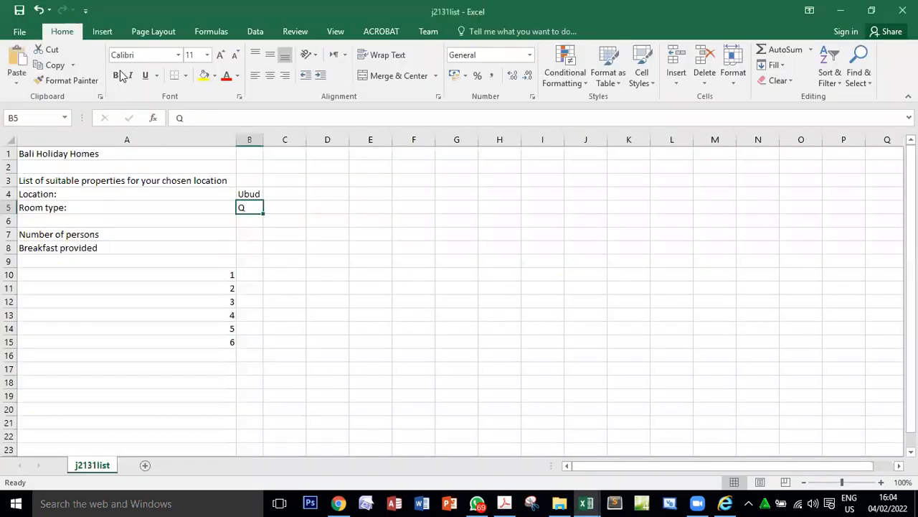
left_click(102, 31)
left_click(775, 73)
left_click(195, 216)
type("List prepared by:")
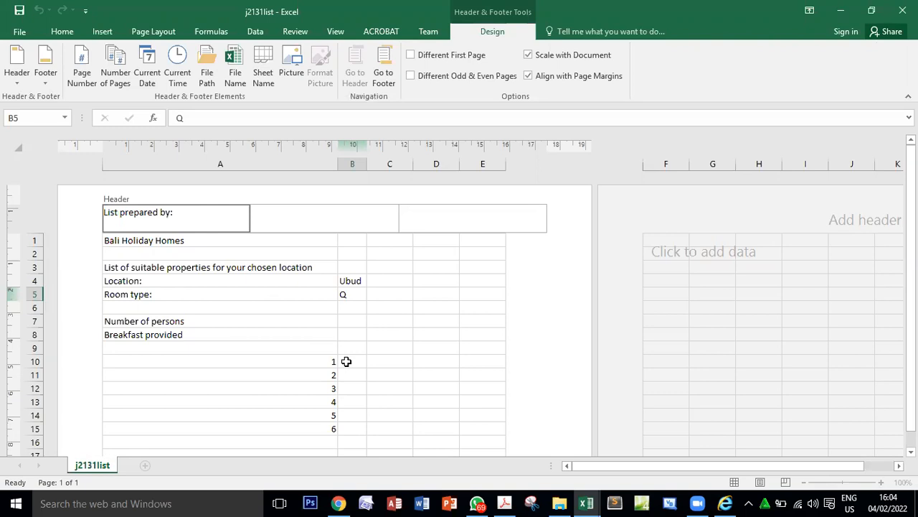
Check the header wording in the PDF, then add a space, the candidate's name, centre number and candidate number to the j2131list header.
left_click(504, 503)
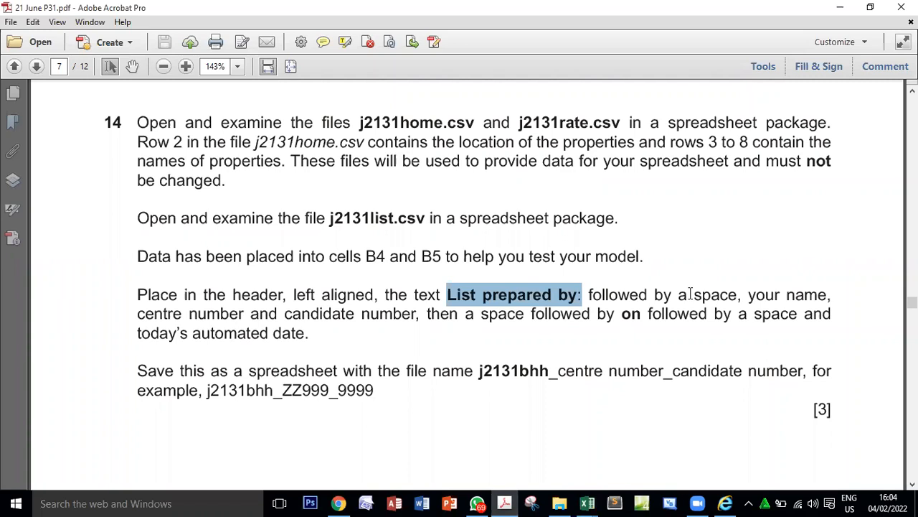
key("alt+Tab")
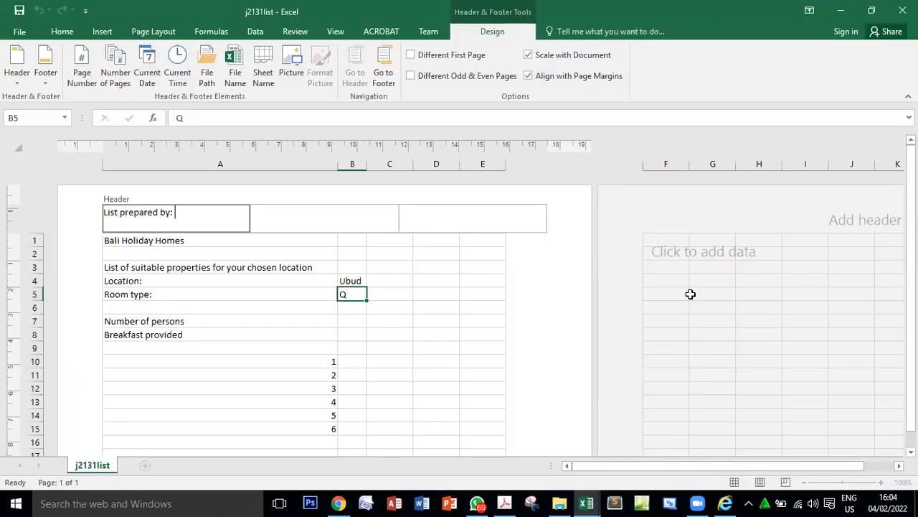
key("alt+Tab")
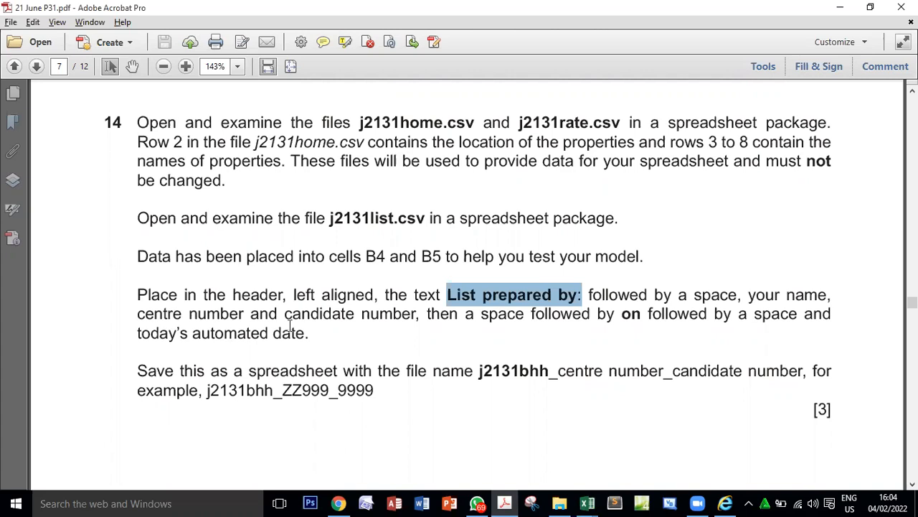
key("alt+Tab")
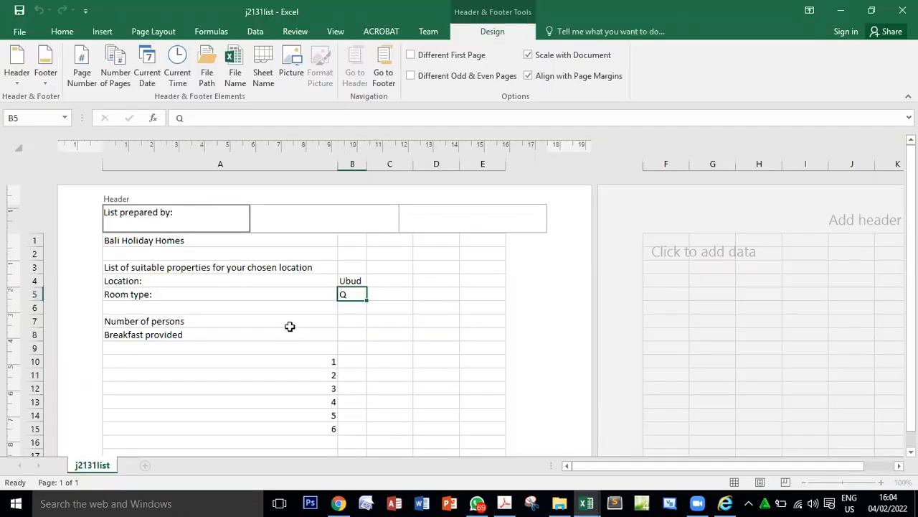
type("Name Name EG")
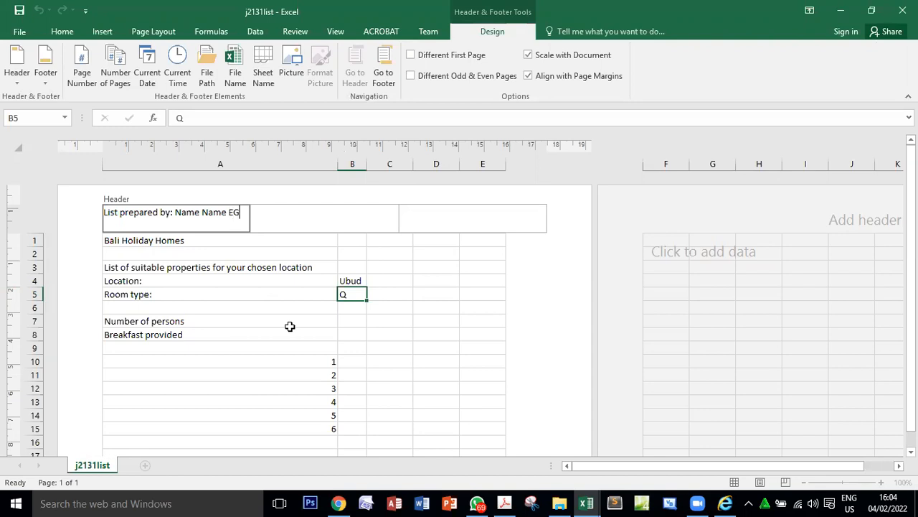
type("007 0001")
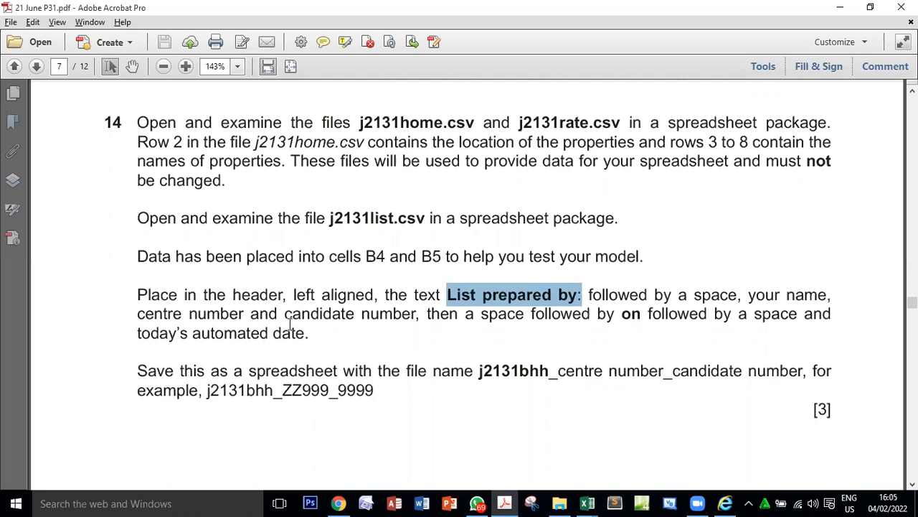
Following question 14's wording in the PDF, extend the j2131list header with a space, the word "on" and another space.
double_click(494, 314)
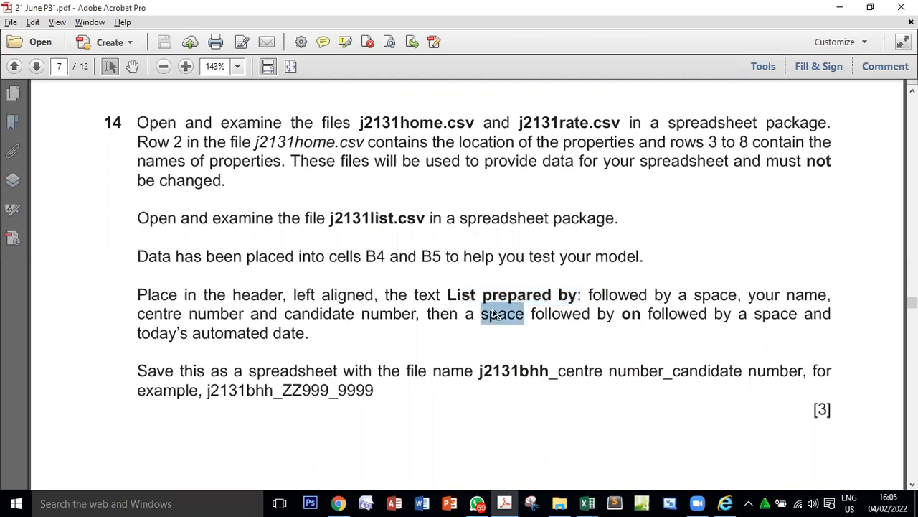
key("alt+Tab")
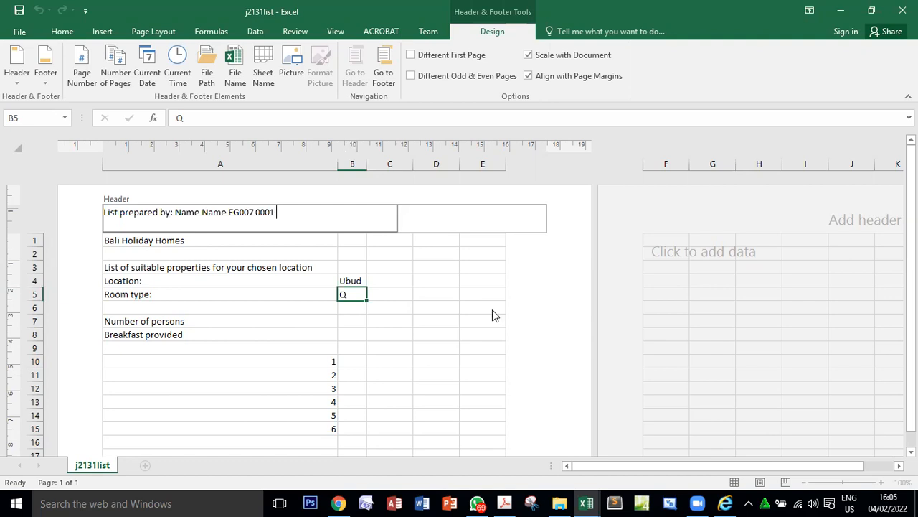
key("alt+Tab")
double_click(635, 320)
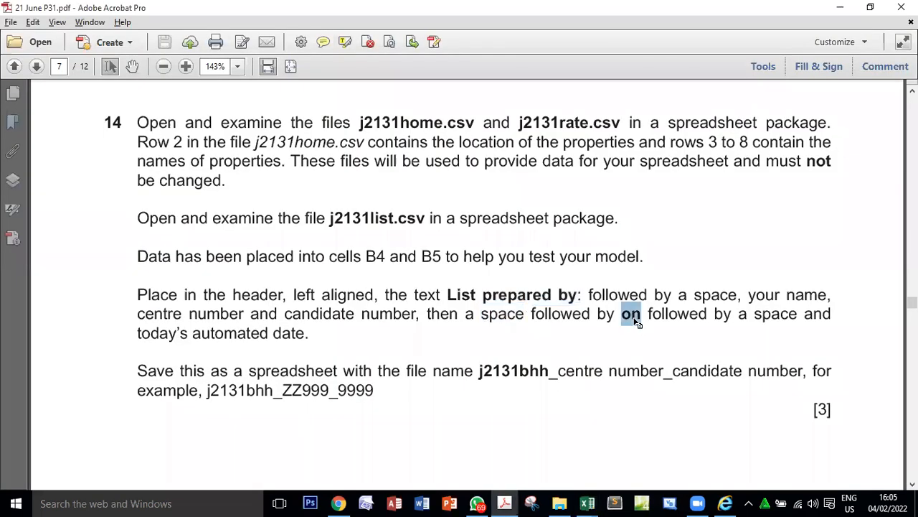
key("alt+Tab")
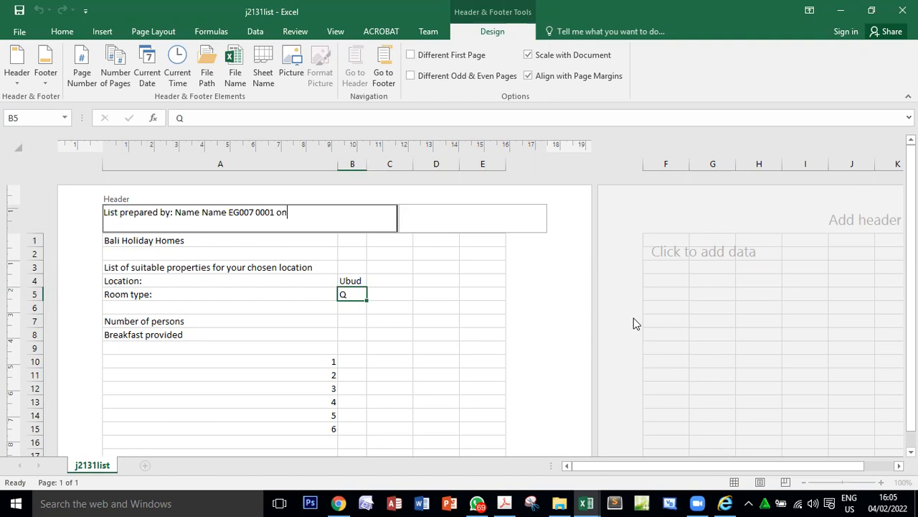
key("alt+Tab")
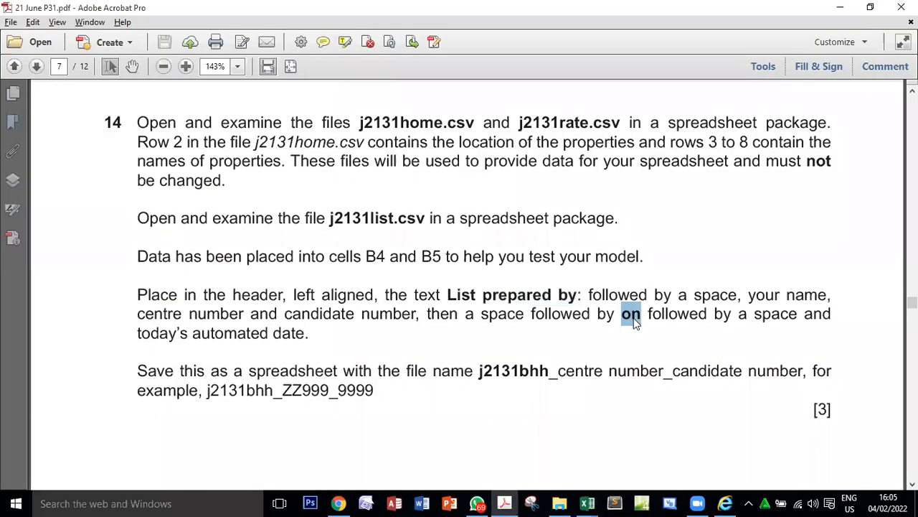
key("alt+Tab")
key("alt+Tab")
Check the automated date requirement in the PDF, then insert the current date field at the end of the j2131list header.
left_click_drag(138, 332, 279, 332)
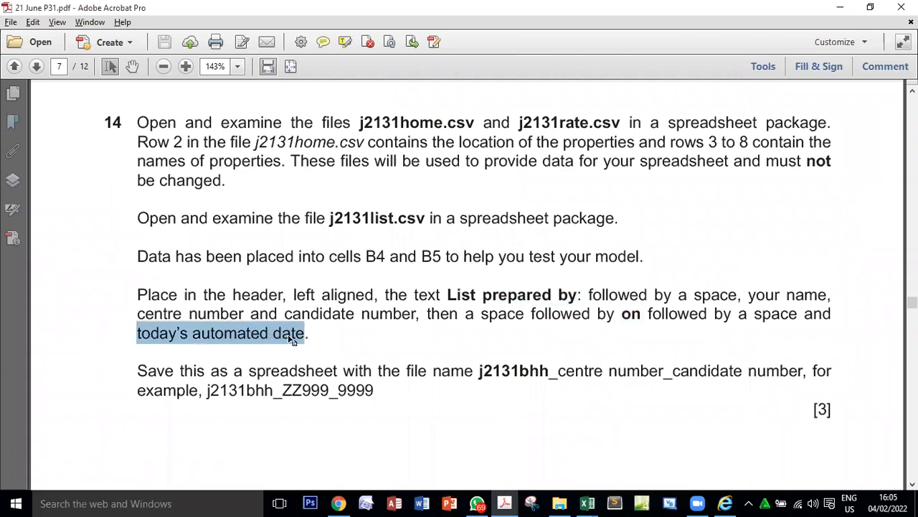
key("alt+Tab")
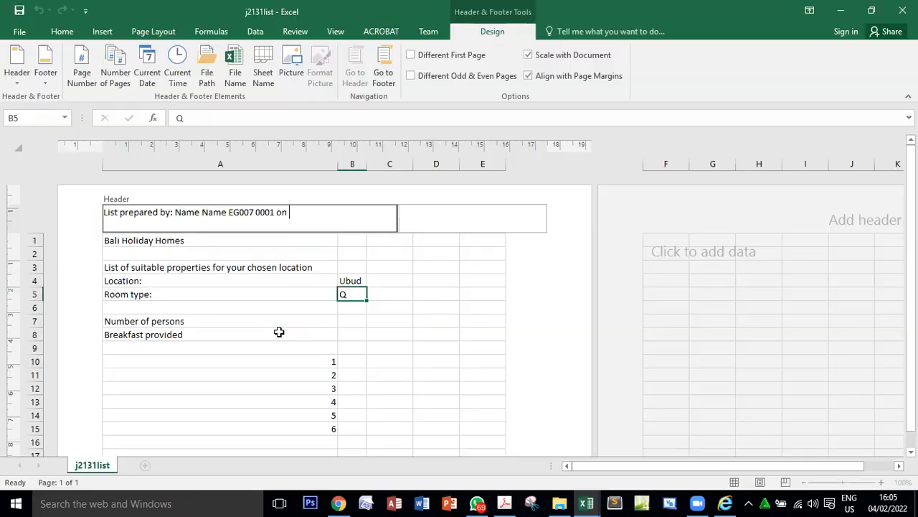
left_click(148, 72)
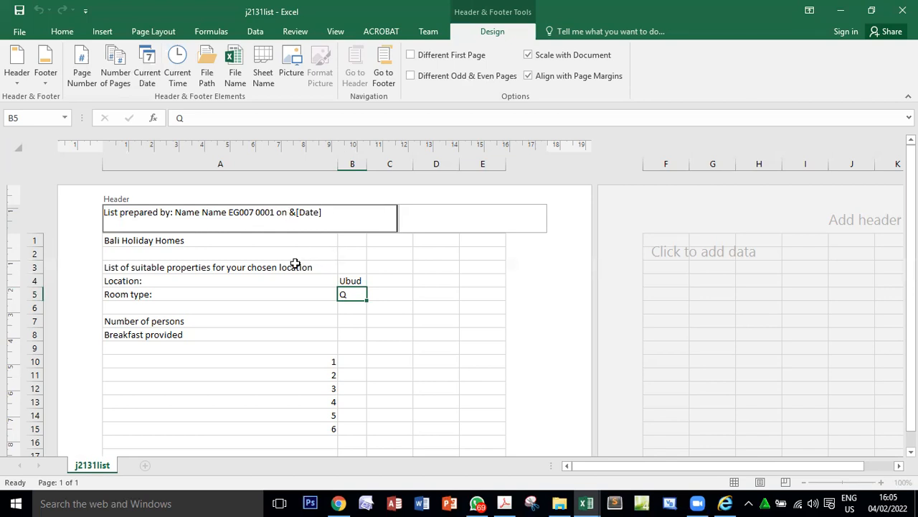
Examine the finished left header in j2131list and compare its text and date with question 14 in the PDF.
left_click(268, 295)
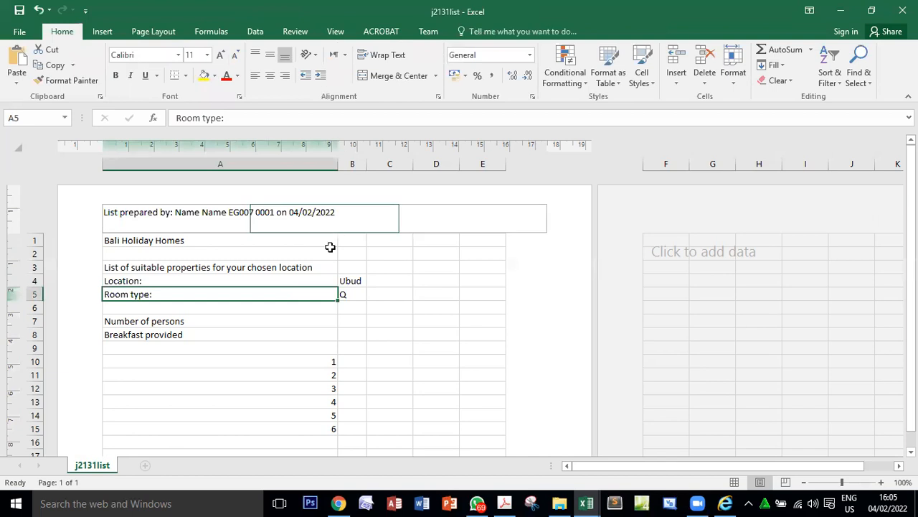
left_click(291, 219)
left_click(224, 217)
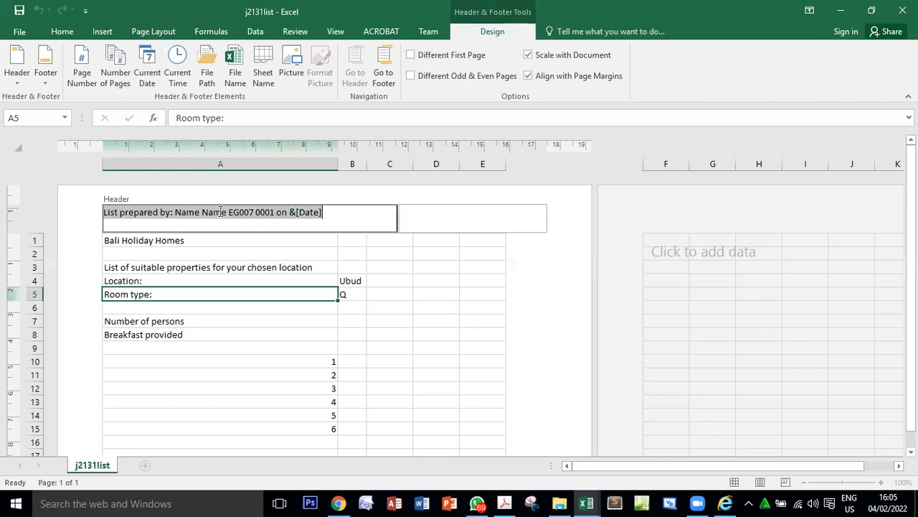
left_click(183, 212)
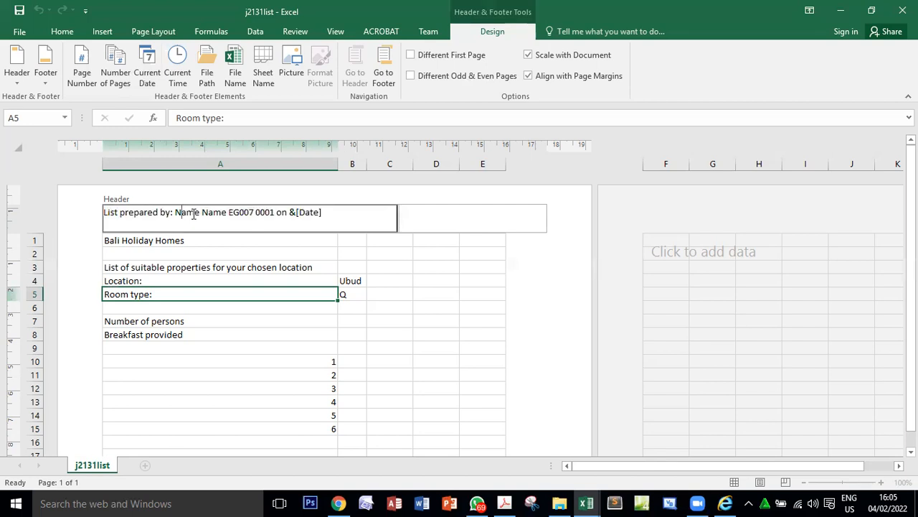
key("alt+Tab")
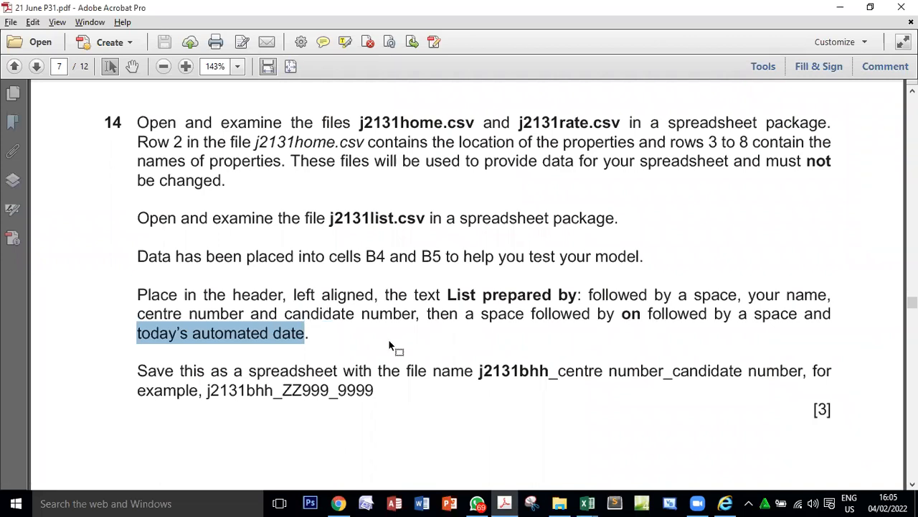
key("alt+Tab")
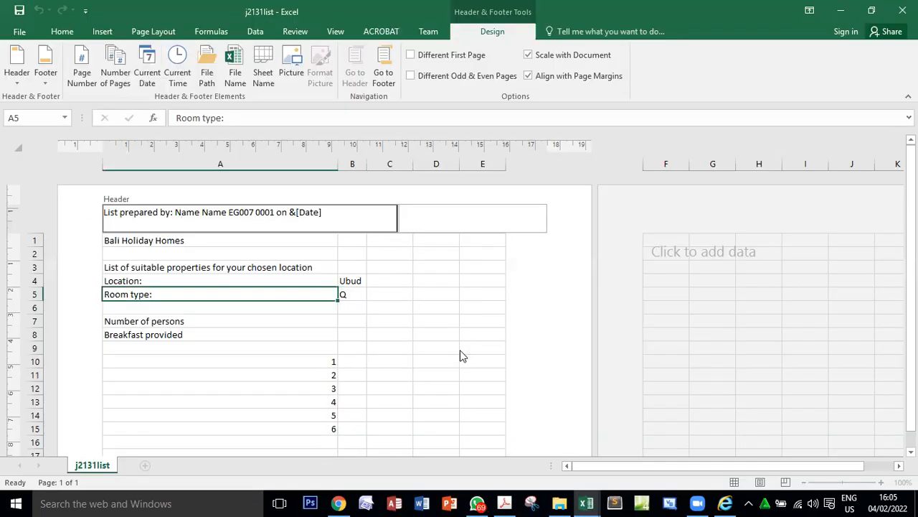
key("alt+Tab")
key("alt+Tab")
left_click(399, 295)
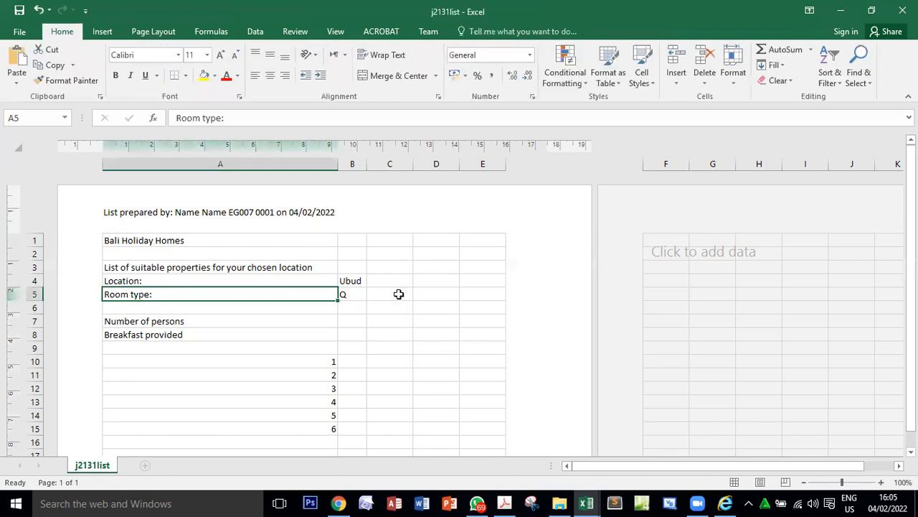
Return the j2131list worksheet from Page Layout to Normal view.
left_click(399, 294)
left_click(381, 401)
left_click(349, 323)
left_click(257, 333)
left_click(348, 267)
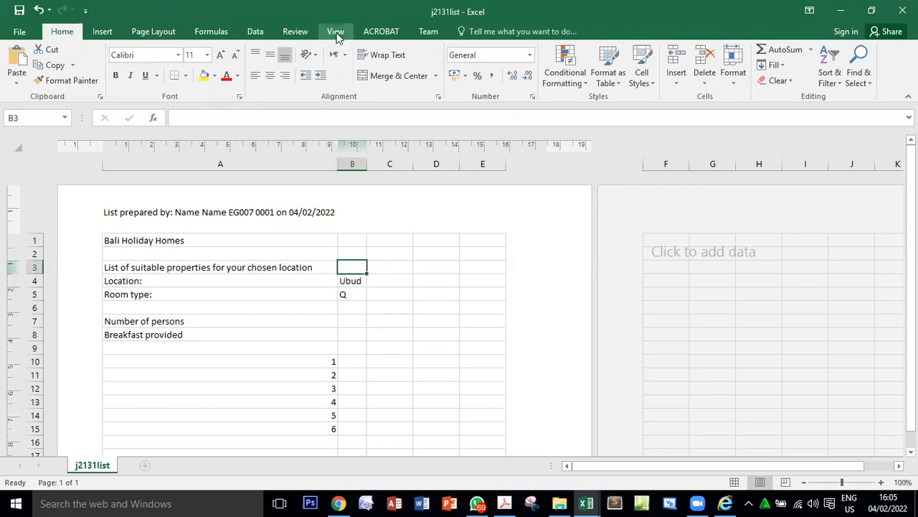
left_click(336, 31)
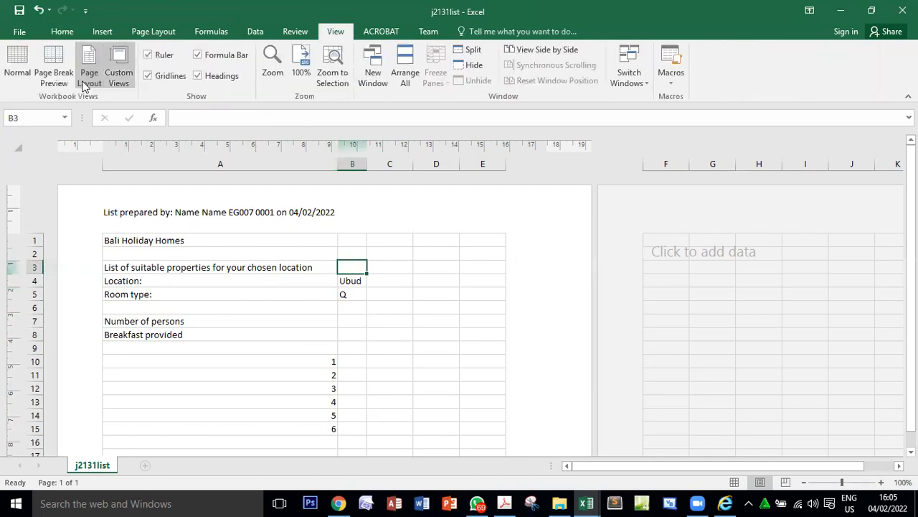
left_click(18, 69)
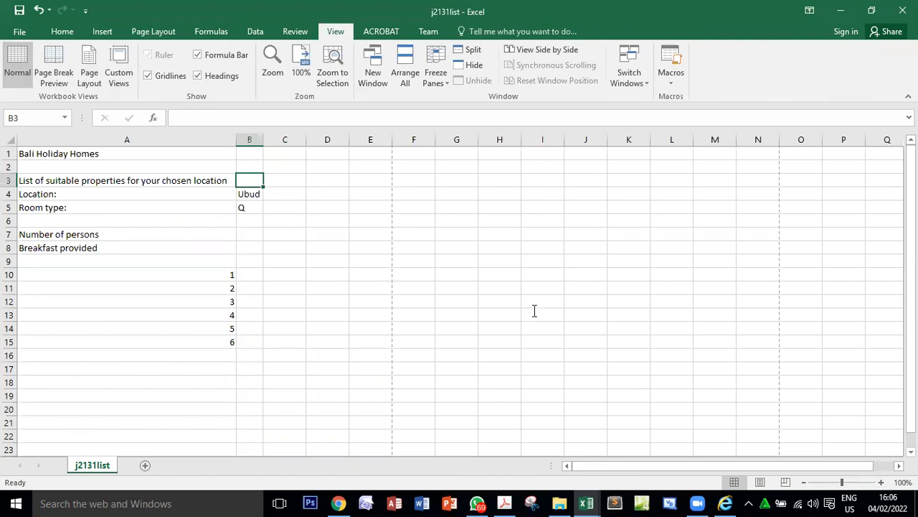
Check question 14 in the PDF for the required spreadsheet format and the j2131bhh file name.
key("alt+Tab")
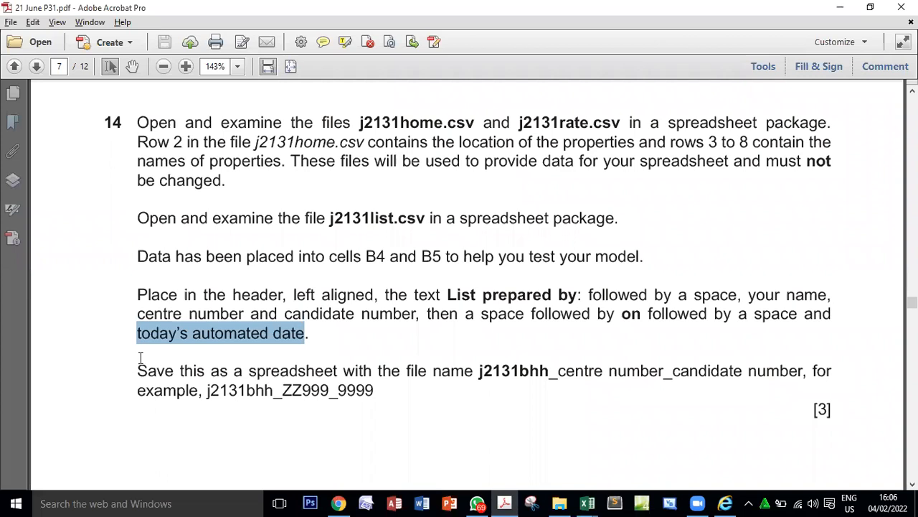
double_click(325, 379)
key("alt+Tab")
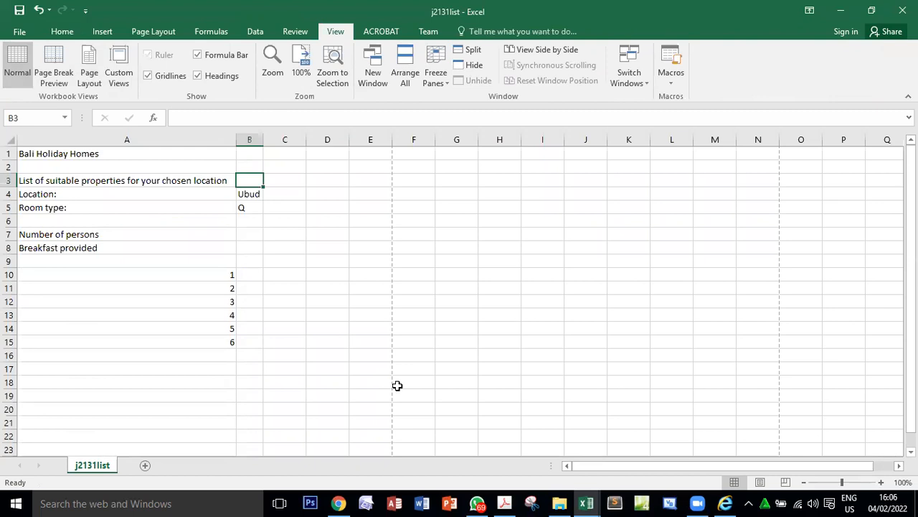
key("alt+Tab")
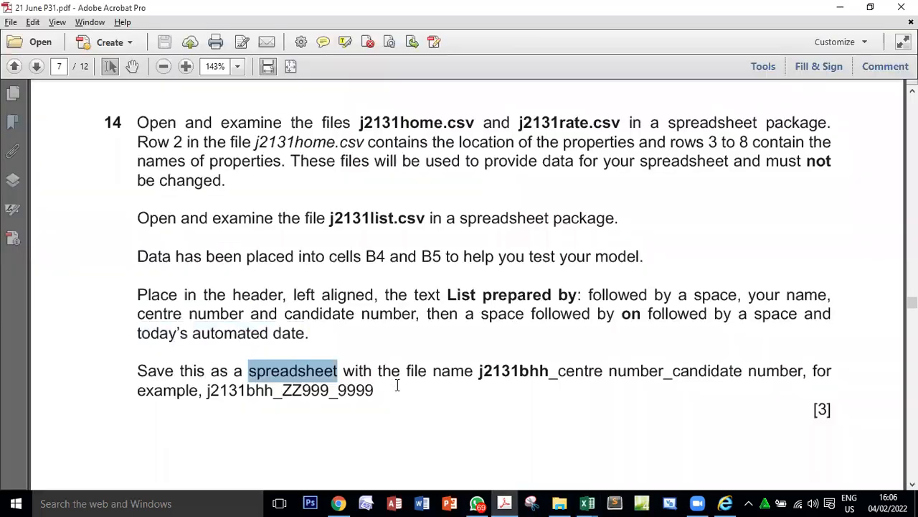
double_click(503, 373)
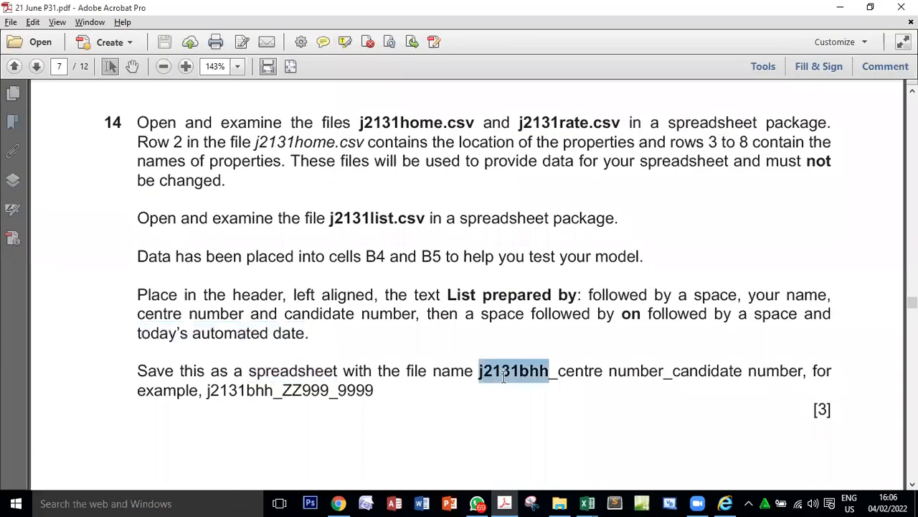
double_click(316, 371)
Start saving a copy of the j2131list sheet in the 21 June P31 folder with Excel Workbook as the file type.
key("alt+Tab")
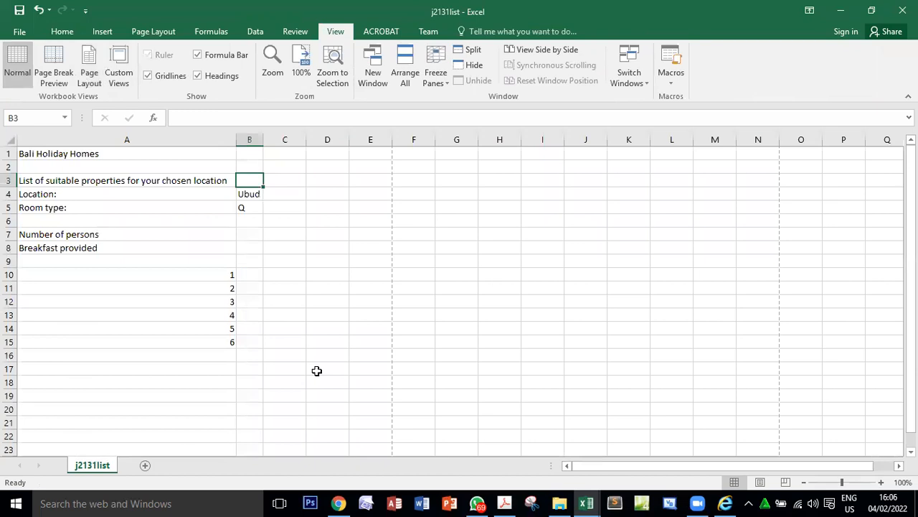
left_click(24, 36)
left_click(46, 171)
left_click(393, 132)
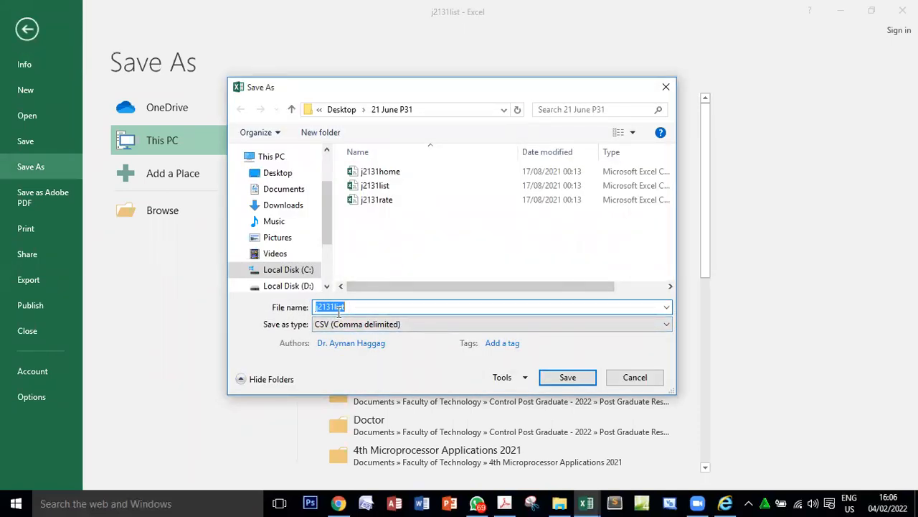
left_click(379, 330)
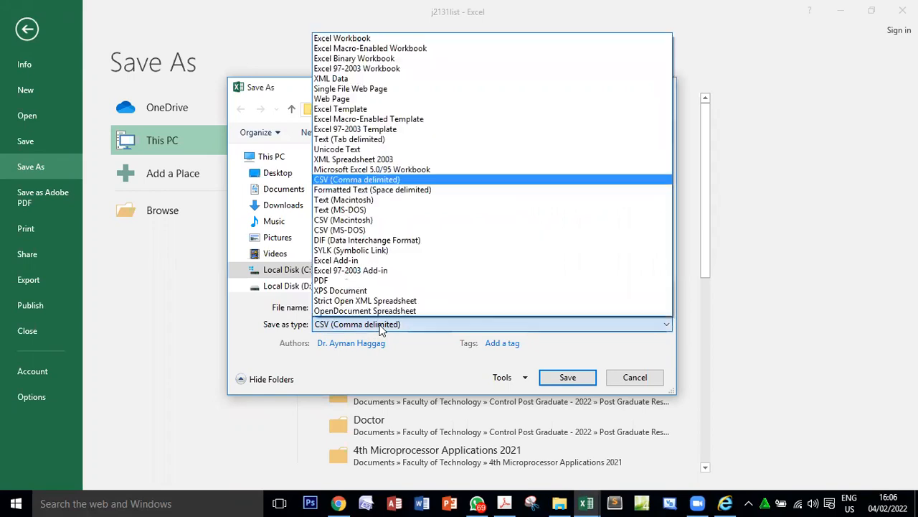
left_click(364, 38)
Copy the example file name from question 14 in the PDF and save the workbook as j2131bhh_ZZ999_9999.
key("alt+Tab")
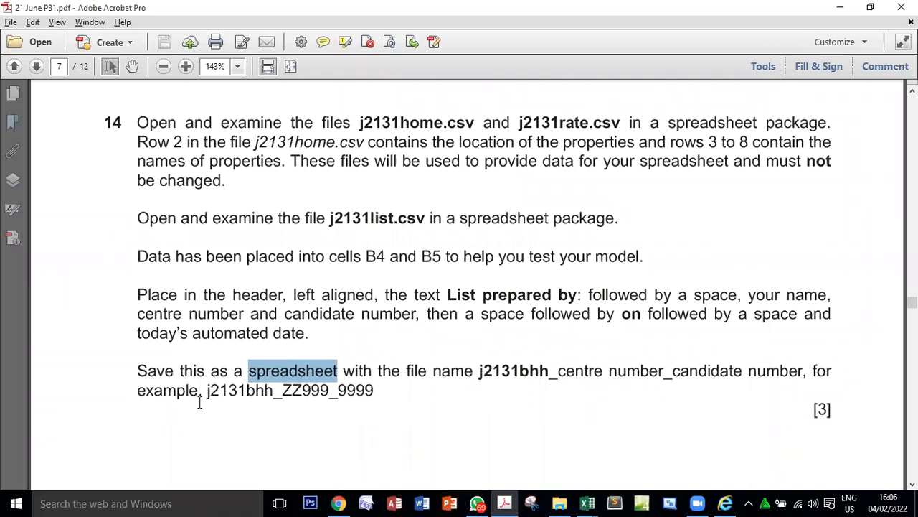
left_click_drag(208, 394, 376, 391)
key("ctrl+c")
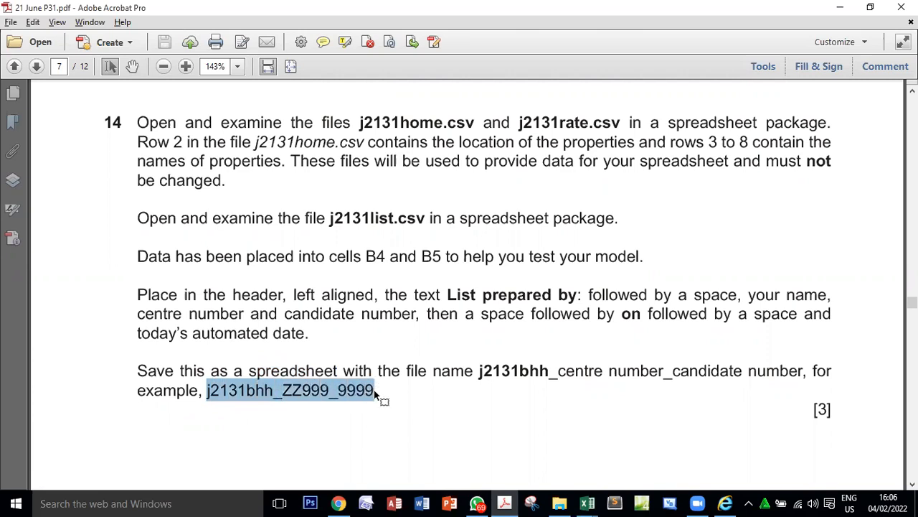
key("alt+Tab")
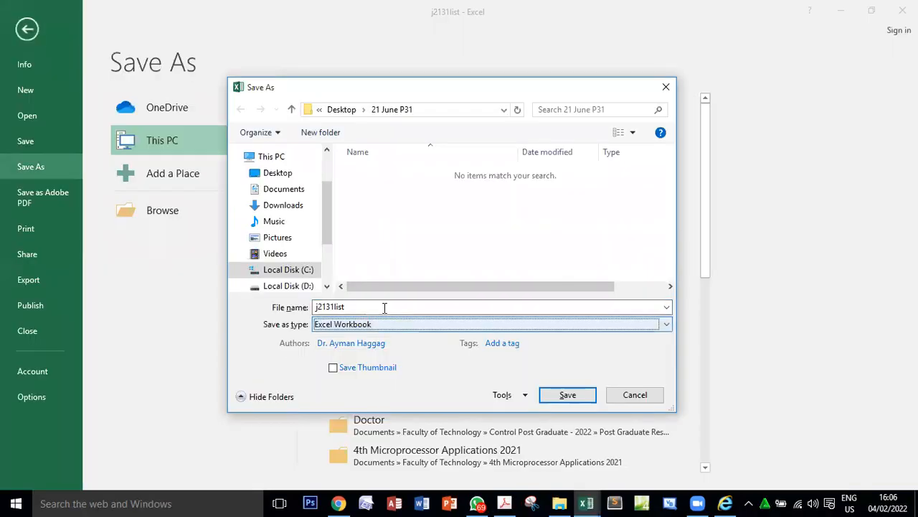
left_click(383, 307)
key("ctrl+v")
left_click(566, 396)
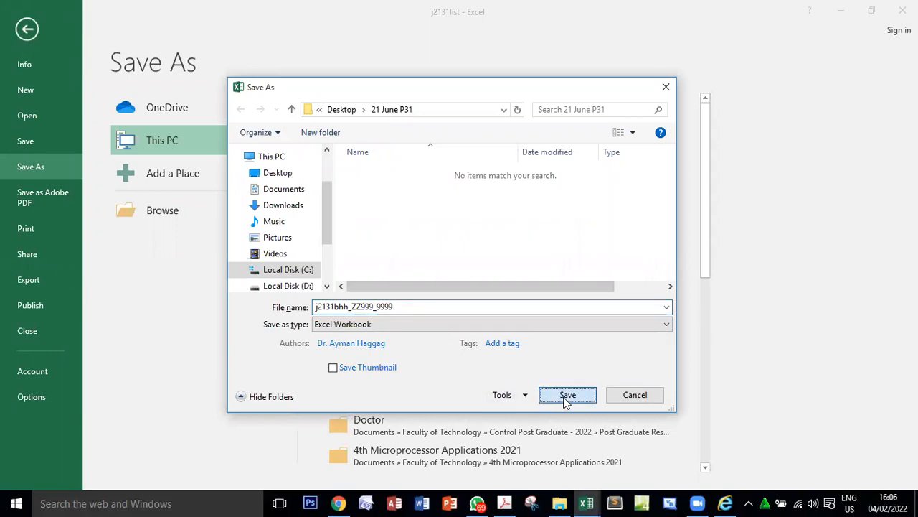
Examine the marks for question 14 and the required spreadsheet layout, formatting instruction and marks for question 15 in the PDF.
key("alt+Tab")
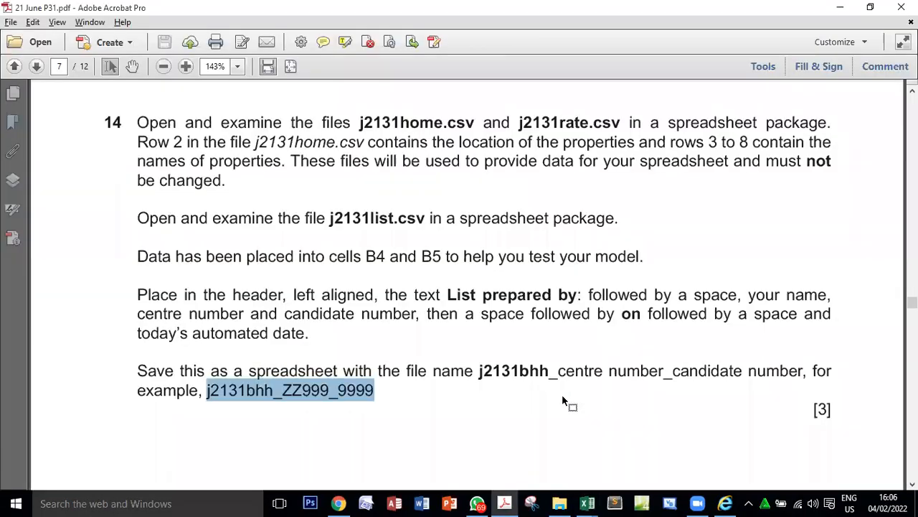
double_click(828, 409)
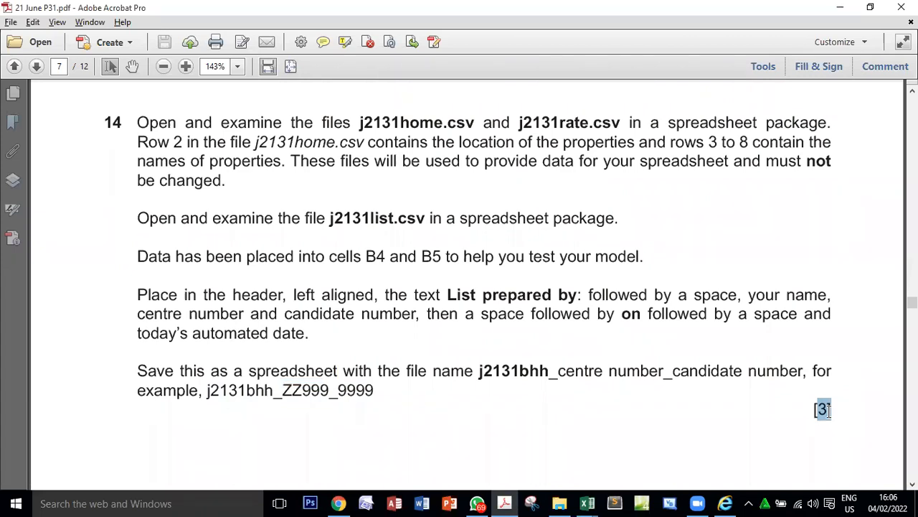
scroll(775, 402, "down", 10)
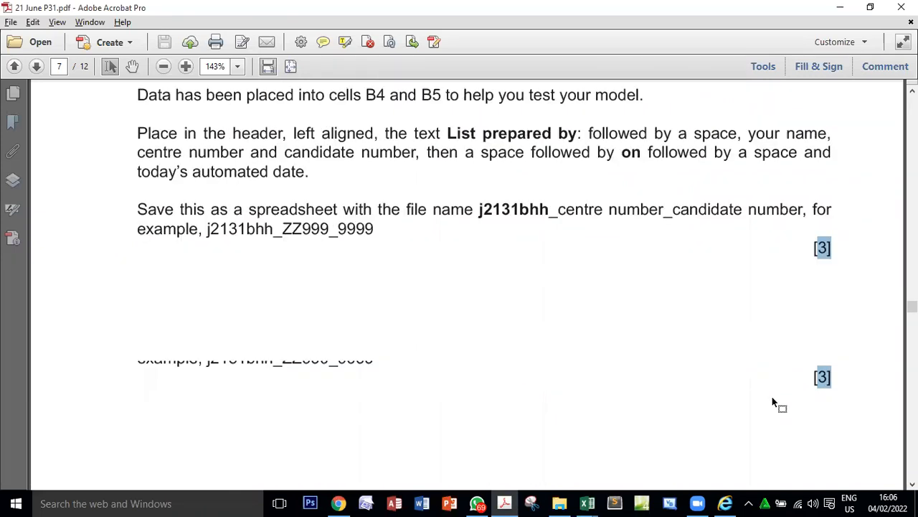
scroll(772, 397, "down", 4)
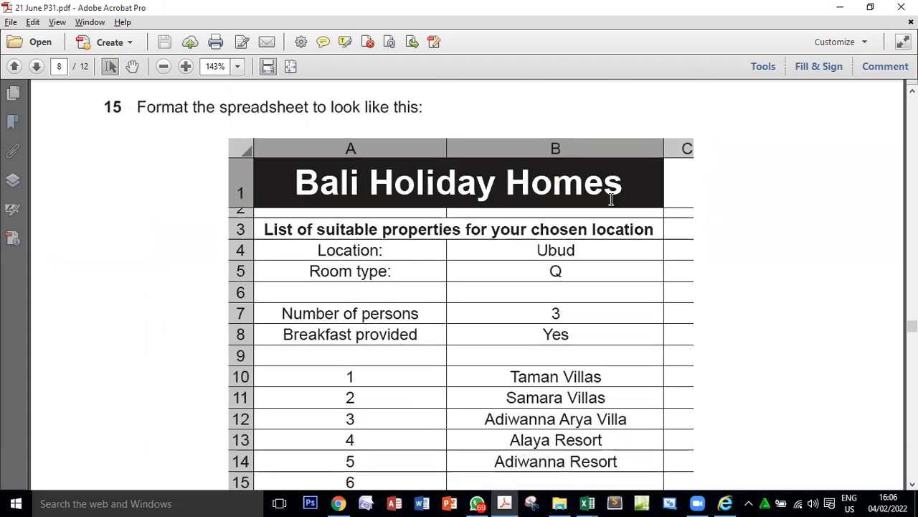
scroll(818, 365, "down", 6)
double_click(819, 369)
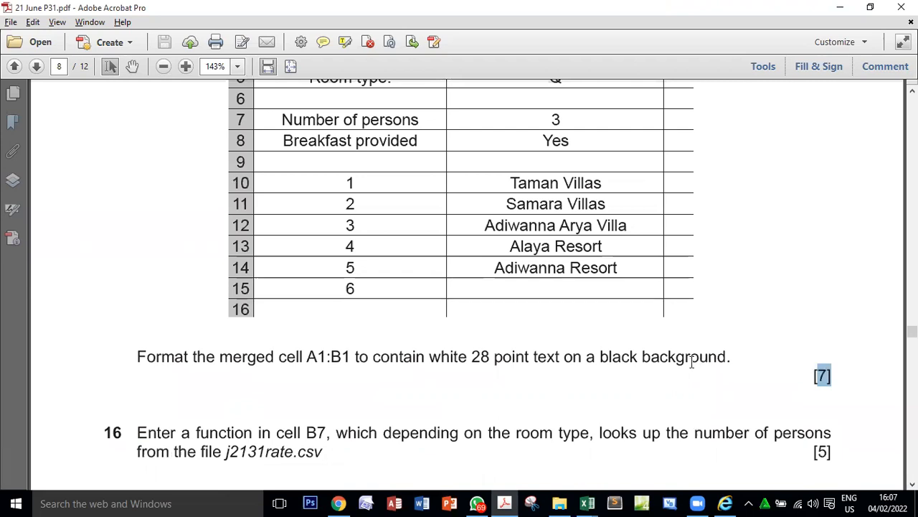
scroll(692, 364, "up", 7)
scroll(683, 361, "down", 1)
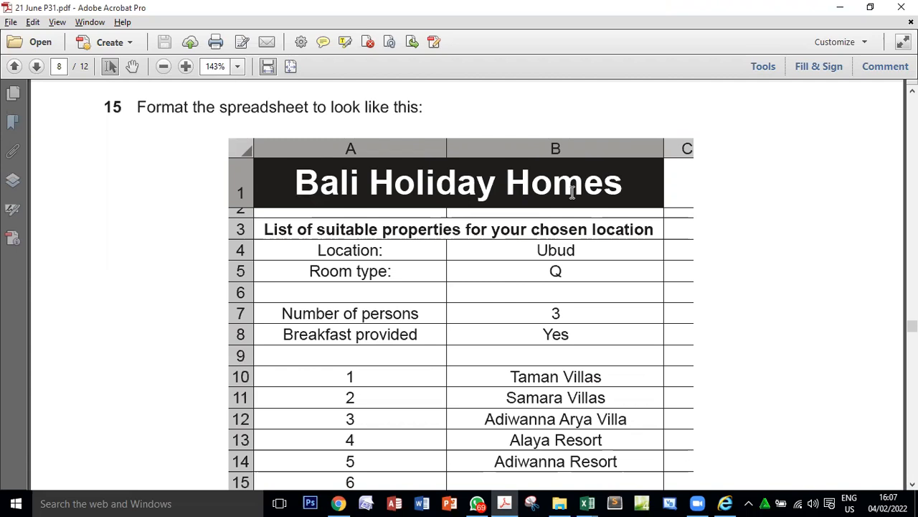
Switch to the Excel workbook, then merge and centre the Bali Holiday Homes title across cells A1:B1.
key("alt+Tab")
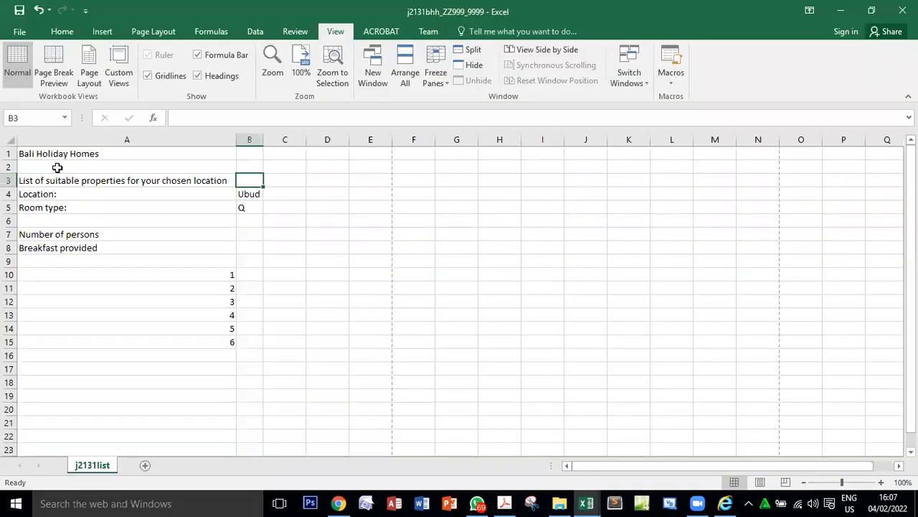
left_click_drag(57, 152, 253, 153)
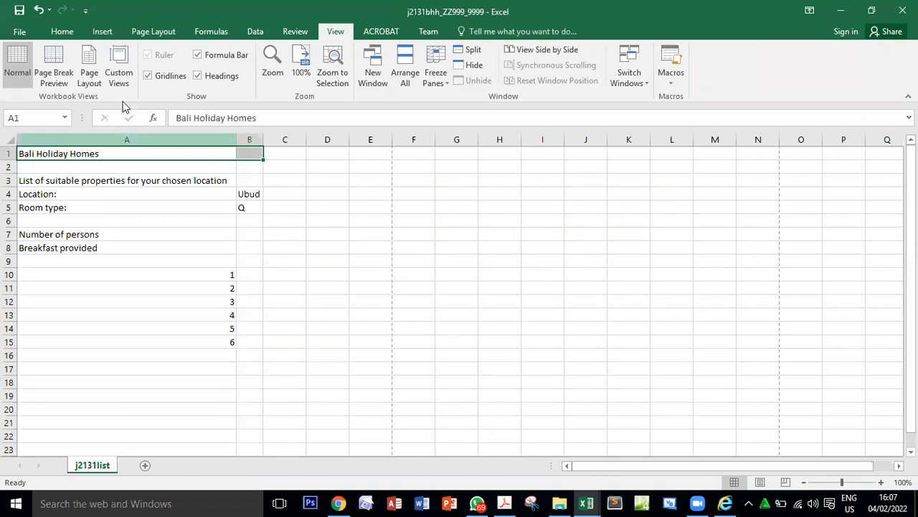
left_click(63, 32)
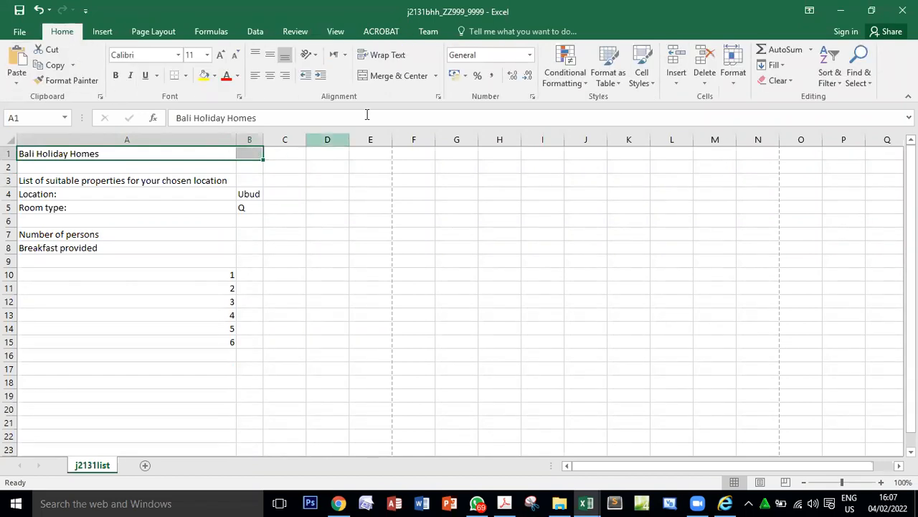
left_click(388, 79)
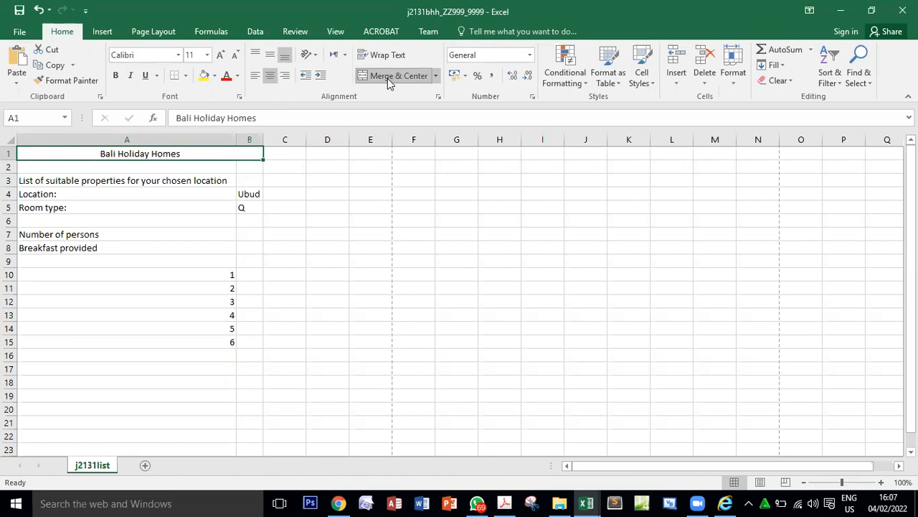
Check the row 3 heading in the PDF layout, then merge and centre it across cells A3:B3 in the workbook.
key("alt+Tab")
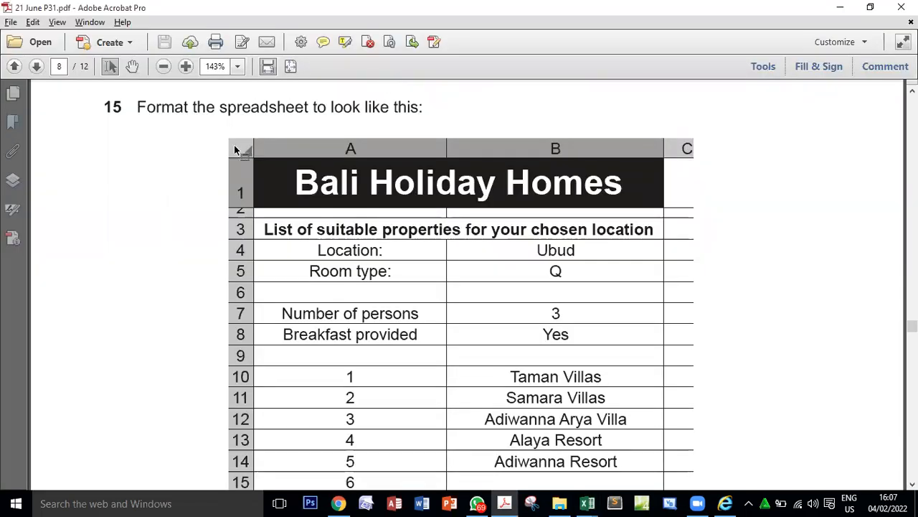
left_click_drag(264, 230, 625, 236)
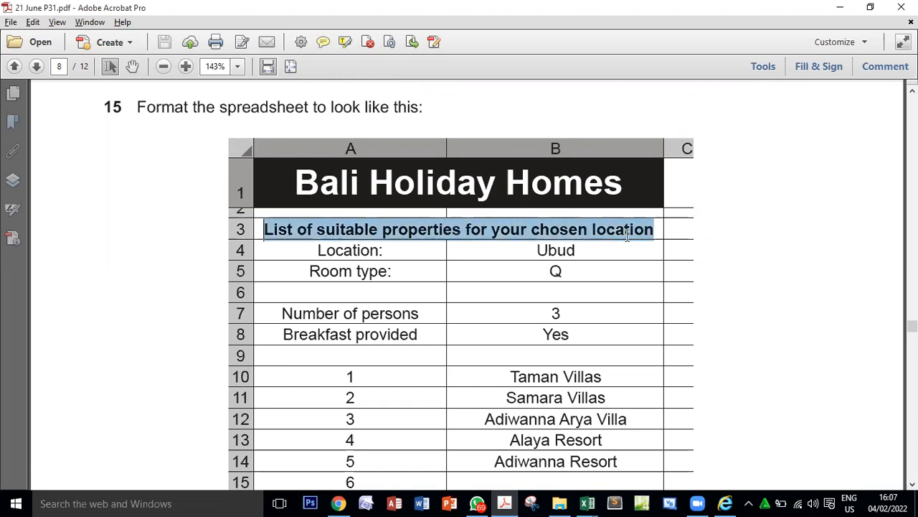
key("alt+Tab")
left_click(45, 180)
left_click_drag(228, 180, 252, 181)
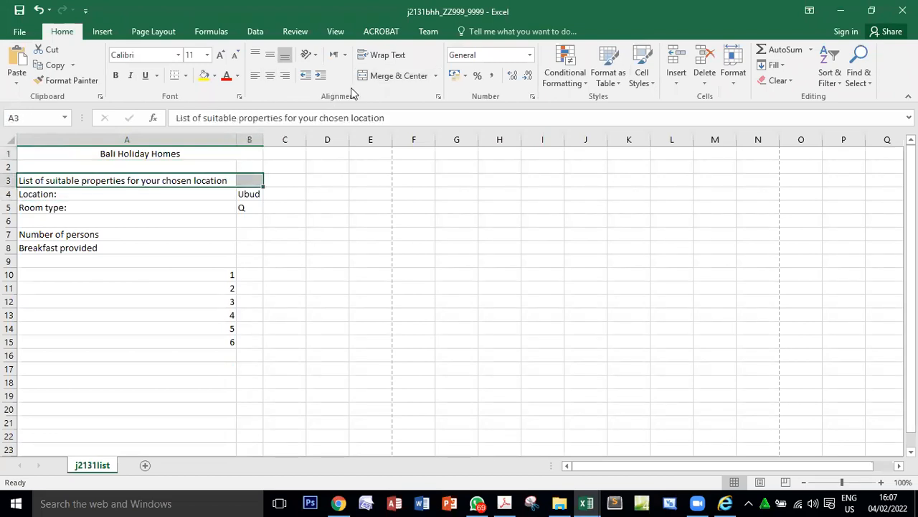
left_click(408, 74)
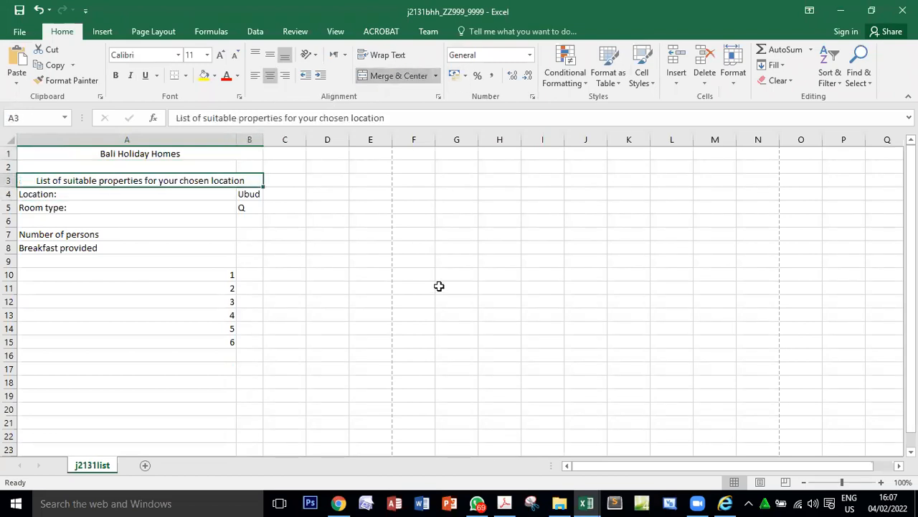
Check row 2 in the PDF layout, reduce the worksheet's row 2 to about half its height, and compare both layouts.
key("alt+Tab")
left_click(242, 214)
double_click(242, 213)
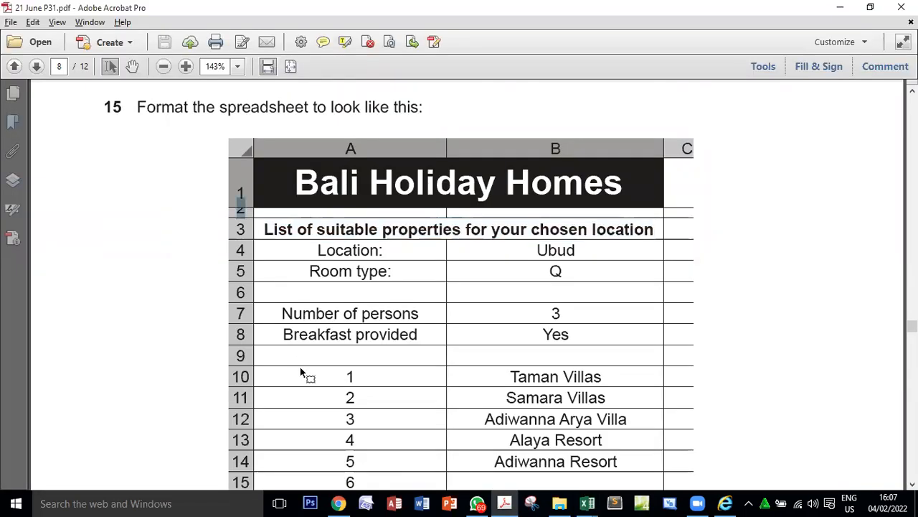
key("alt+Tab")
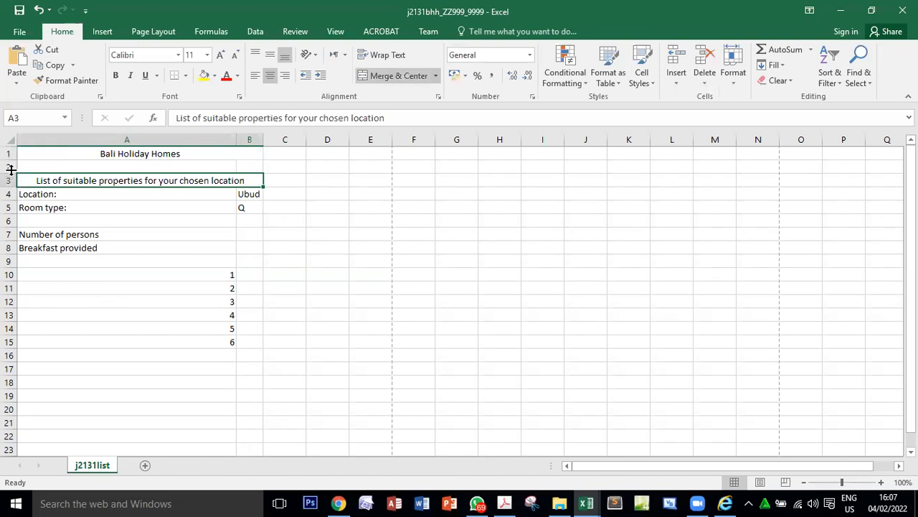
left_click_drag(11, 169, 12, 162)
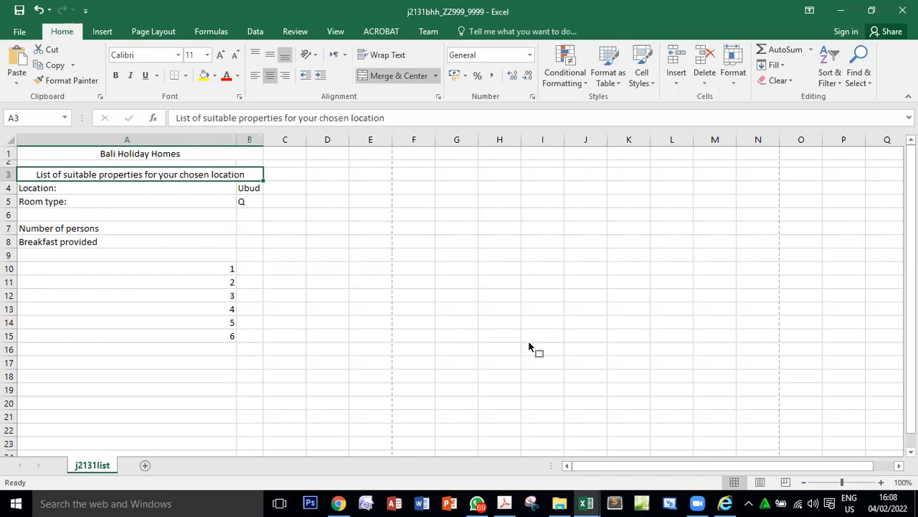
key("alt+Tab")
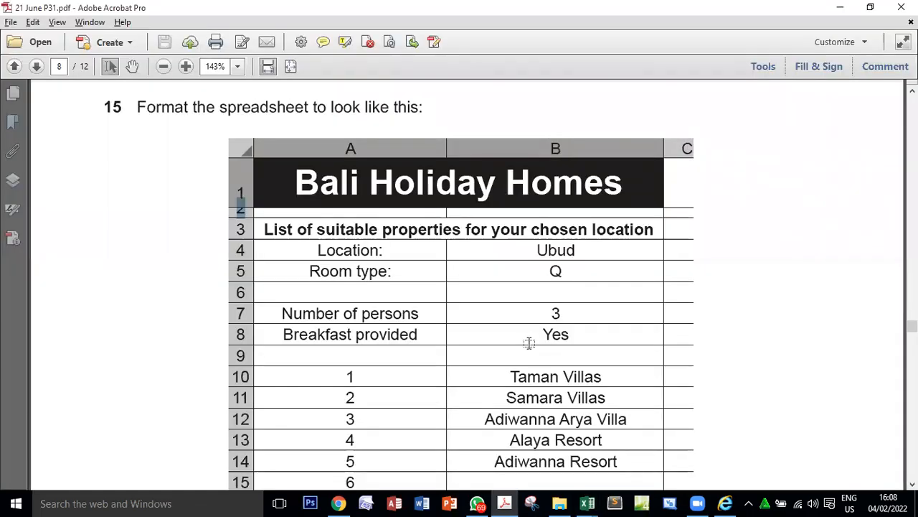
key("alt+Tab")
key("alt+Tab")
Check question 15 in the PDF for the text colour, point size and background required for merged cell A1:B1.
key("alt+Tab")
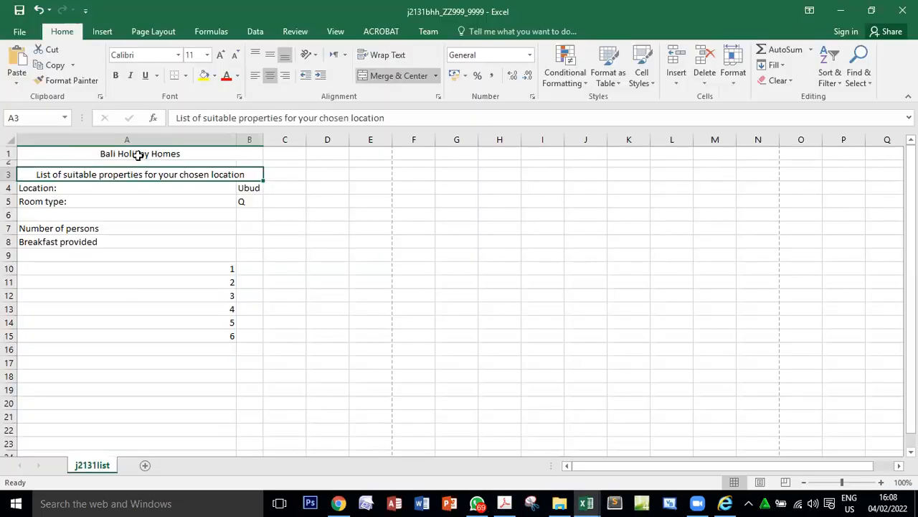
key("alt+Tab")
scroll(532, 358, "down", 3)
scroll(532, 365, "down", 3)
left_click_drag(133, 289, 350, 288)
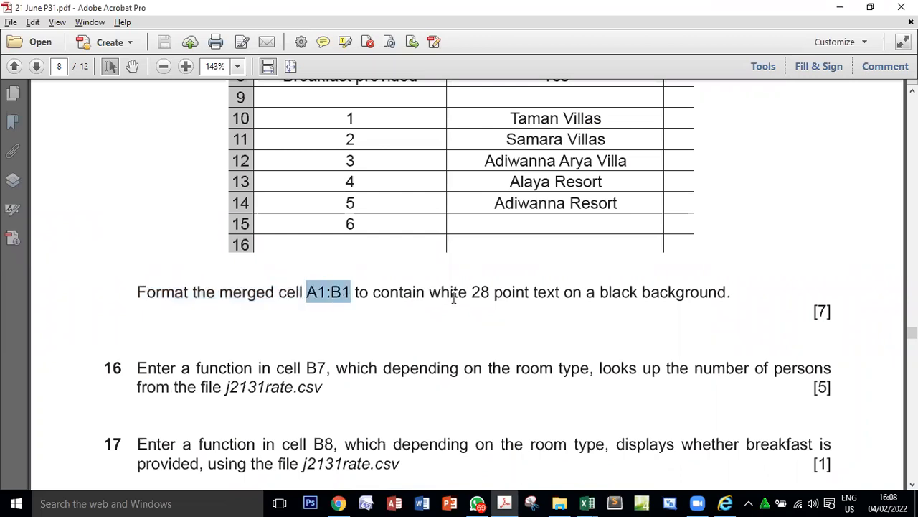
double_click(459, 291)
left_click(488, 291)
double_click(481, 292)
left_click(558, 292)
double_click(614, 291)
Format merged cell A1:B1 with white 28 point text on a black fill.
key("alt+Tab")
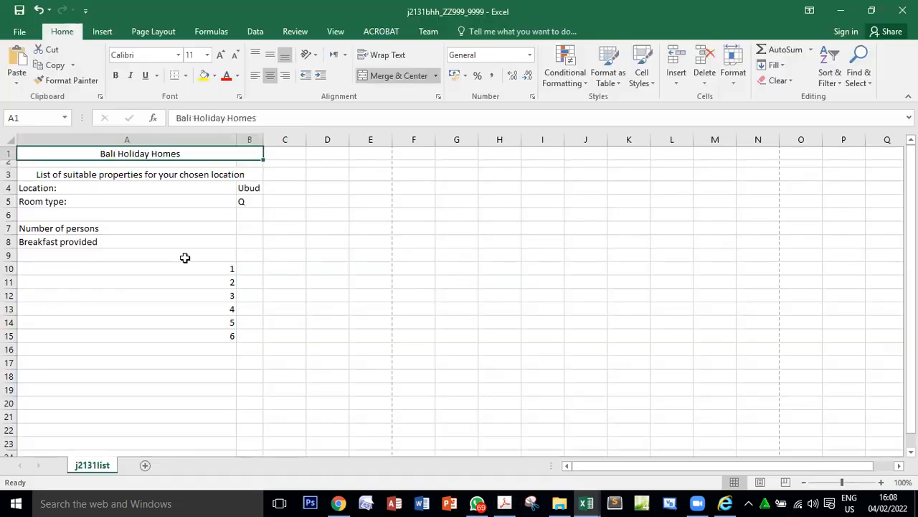
left_click(239, 78)
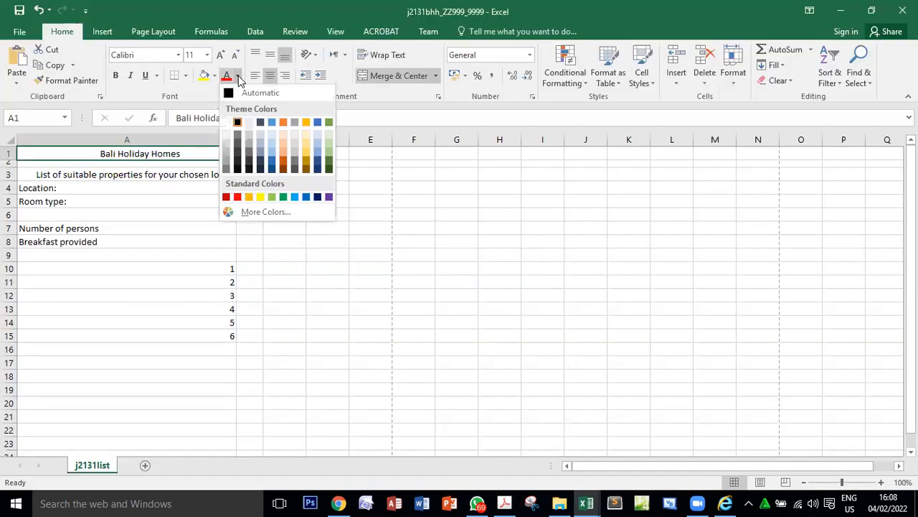
left_click(236, 121)
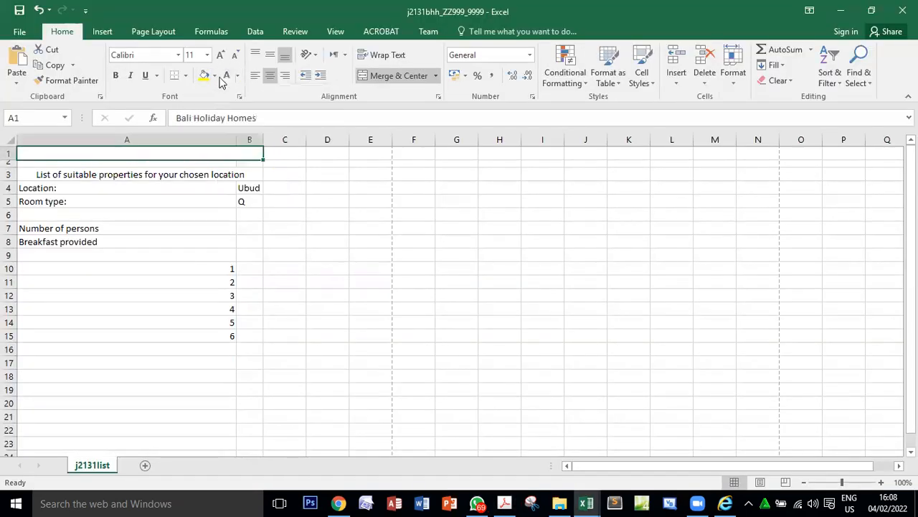
left_click(215, 75)
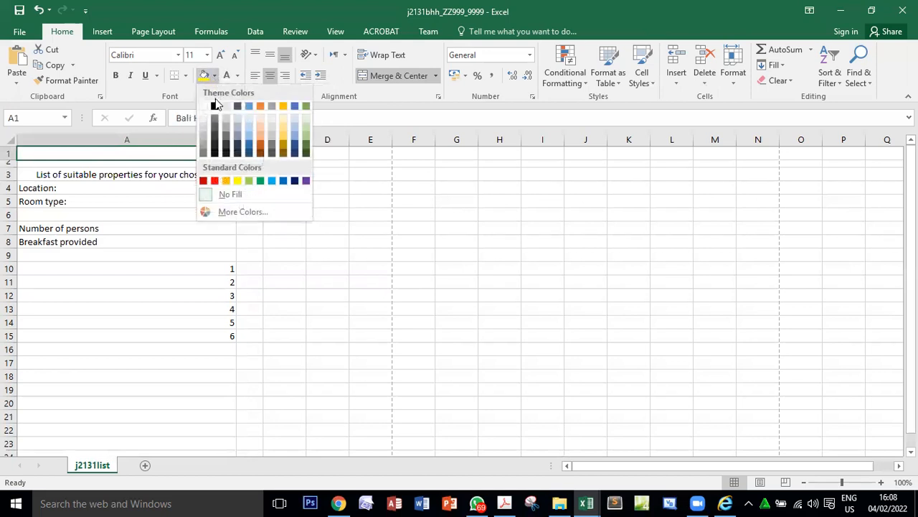
left_click(214, 106)
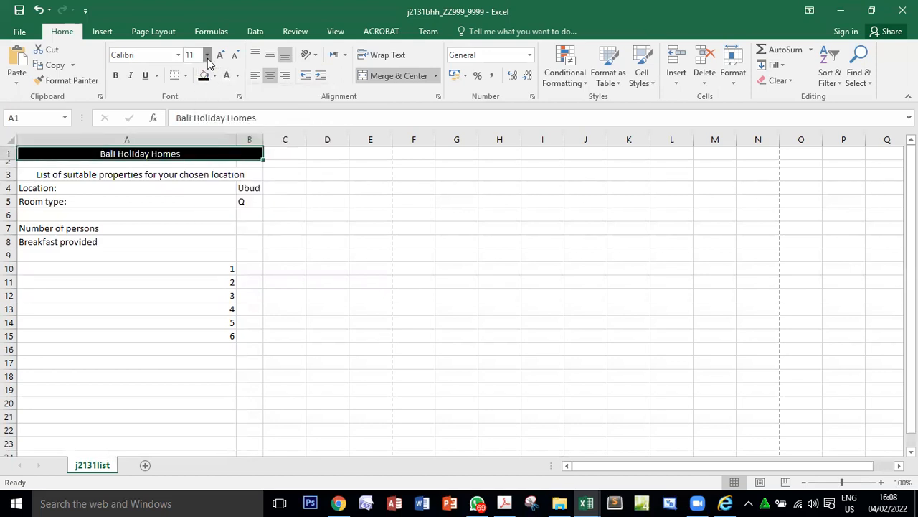
left_click(206, 54)
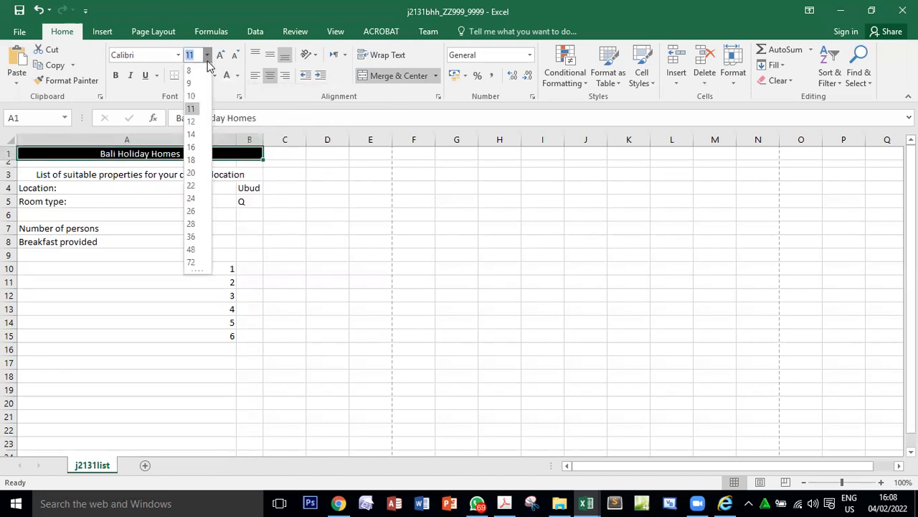
left_click(193, 223)
Check question 15's text colour, size and background requirements in the PDF against merged cell A1:B1 in the workbook.
key("alt+Tab")
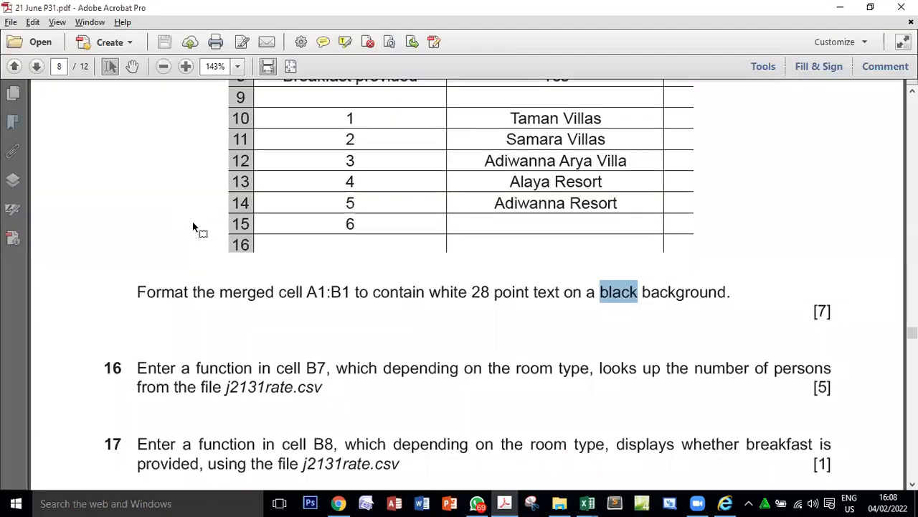
double_click(438, 290)
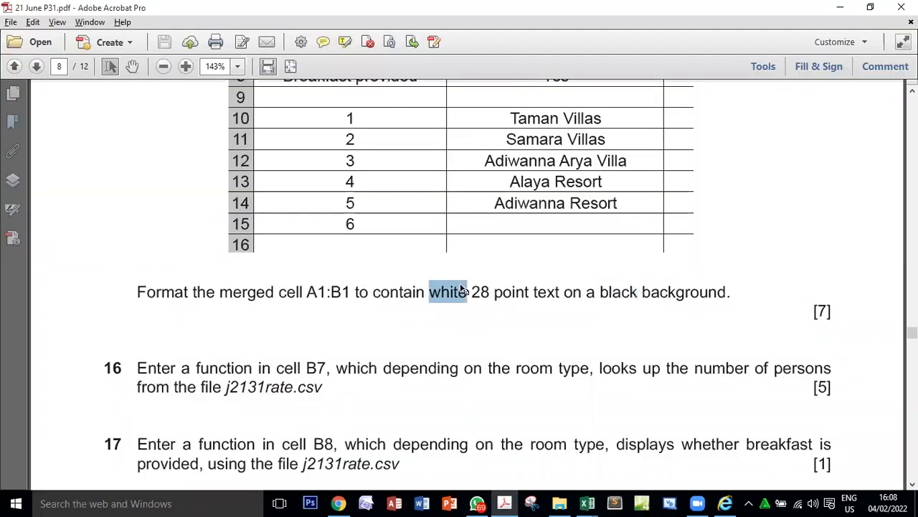
left_click(538, 292)
left_click_drag(599, 292, 800, 307)
key("alt+Tab")
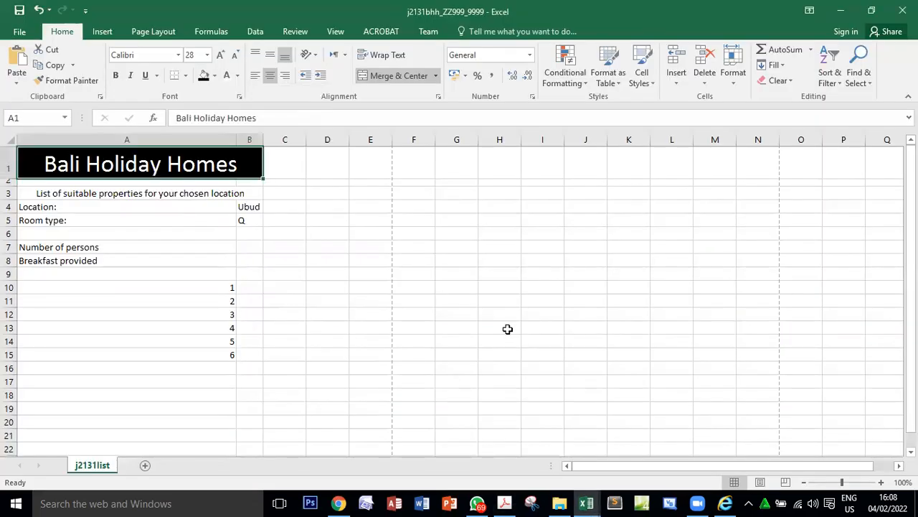
Check the row 3 heading in the PDF layout, then make the merged A3:B3 heading bold and 12 point.
key("alt+Tab")
scroll(502, 336, "up", 3)
scroll(506, 364, "up", 2)
scroll(507, 362, "down", 1)
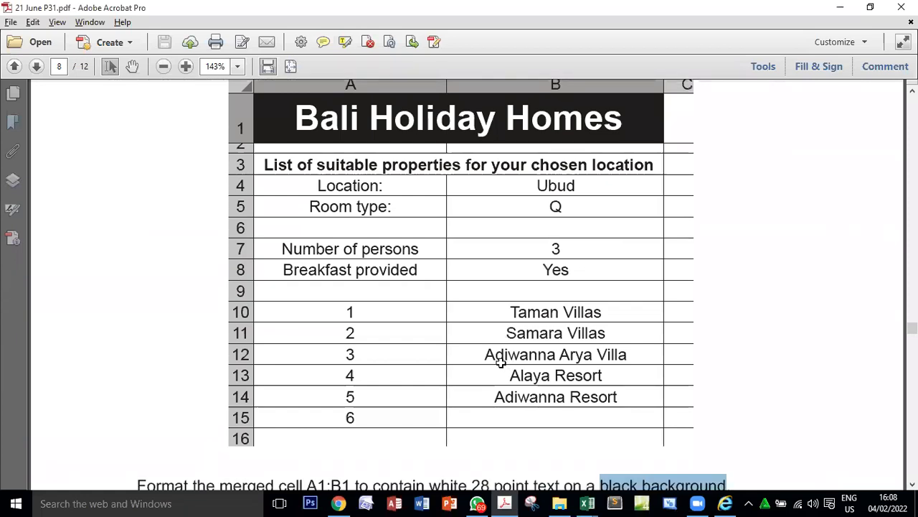
key("alt+Tab")
left_click(139, 193)
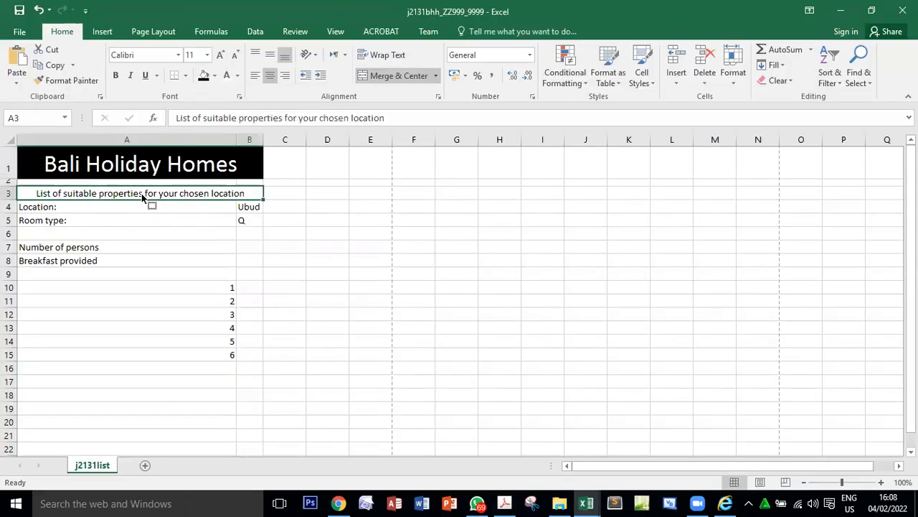
key("alt+Tab")
key("alt+Tab")
key("alt+Tab")
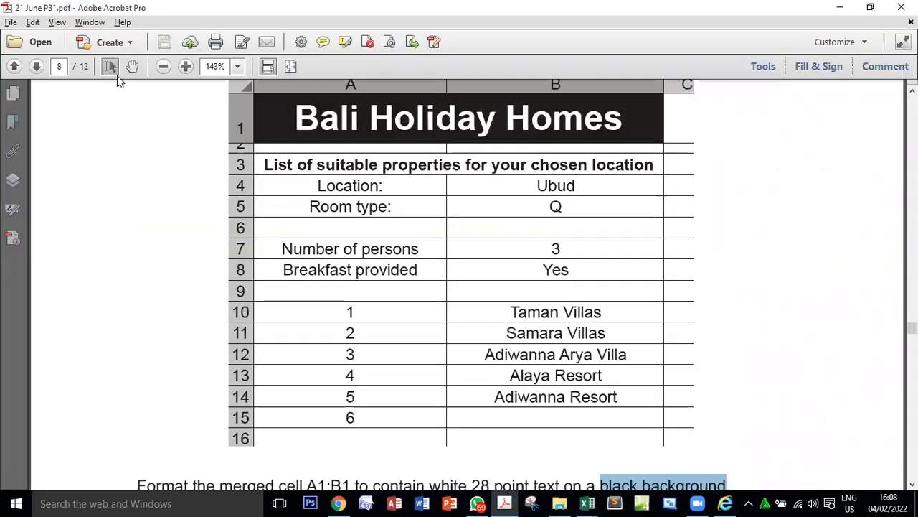
key("alt+Tab")
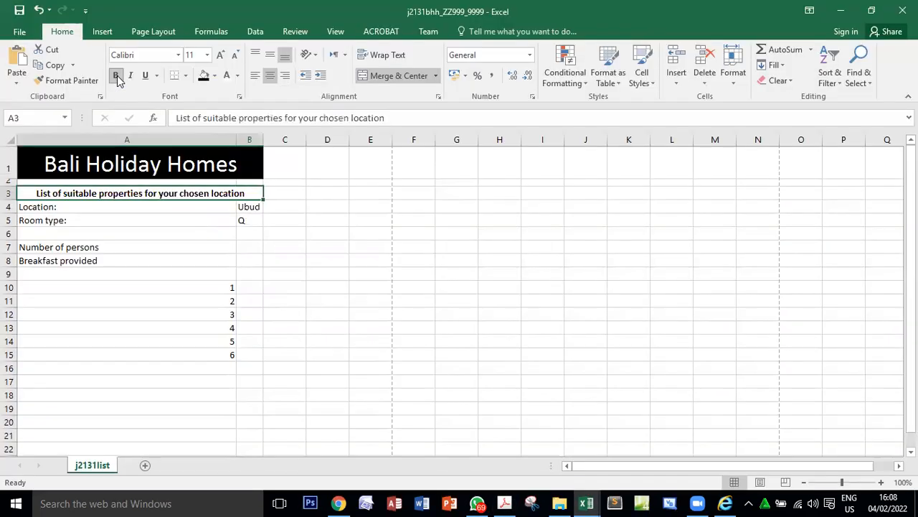
left_click(221, 55)
key("alt+Tab")
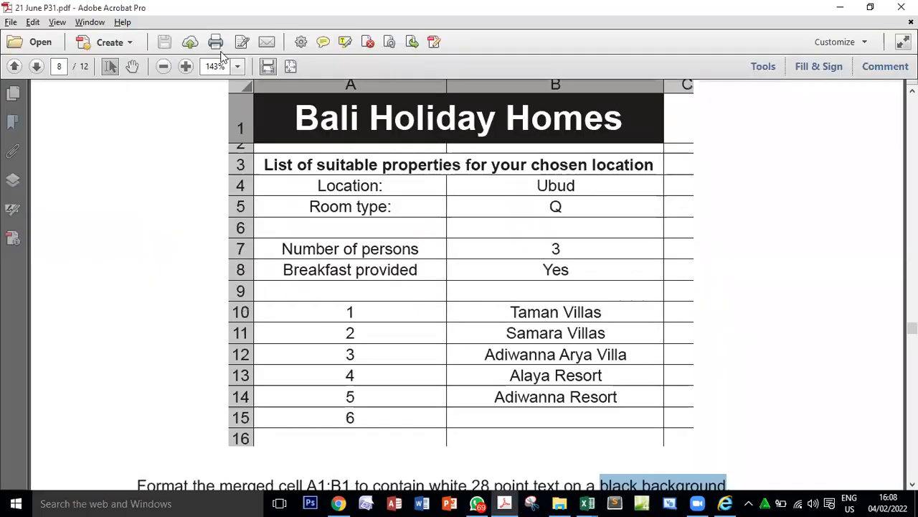
Centre the contents of cells A4:B15 horizontally to match the PDF layout.
key("alt+Tab")
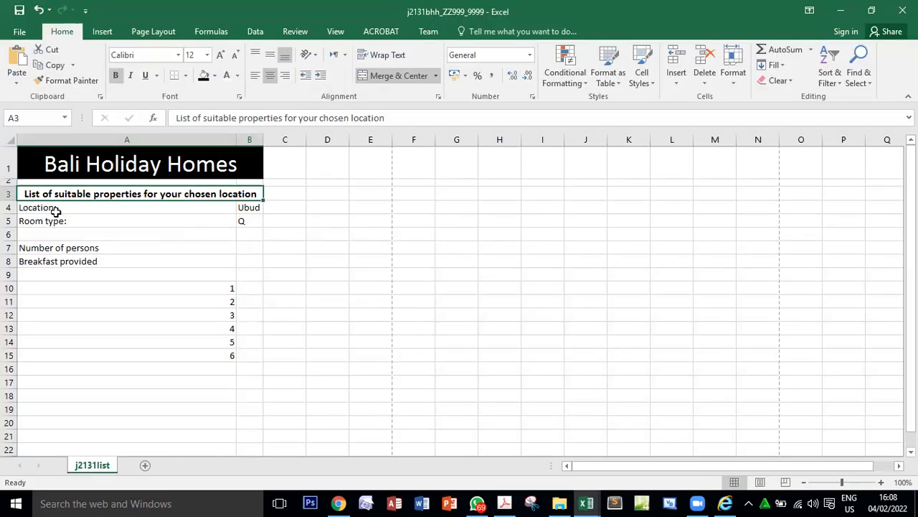
left_click(213, 210)
left_click_drag(213, 210, 251, 356)
key("alt+Tab")
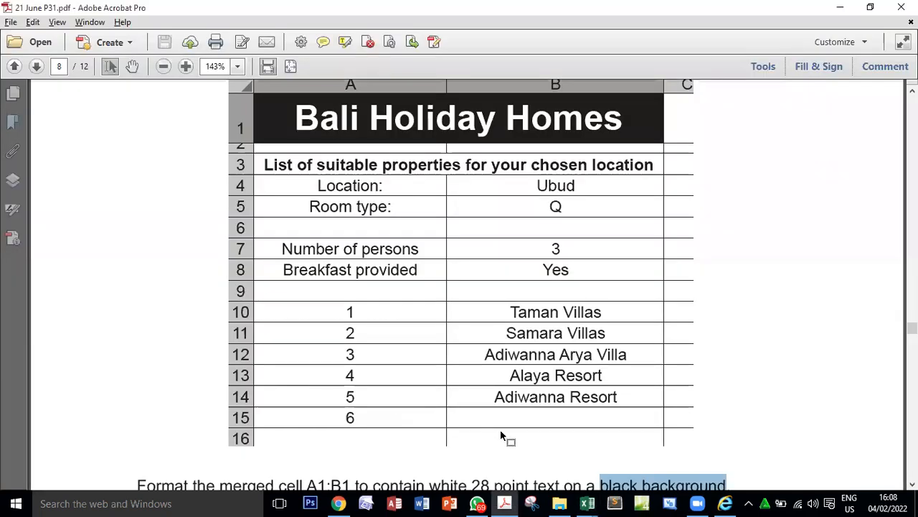
Set the text in cells A4:B15 to 12 point and compare the sheet with the PDF layout.
key("alt+Tab")
left_click(268, 79)
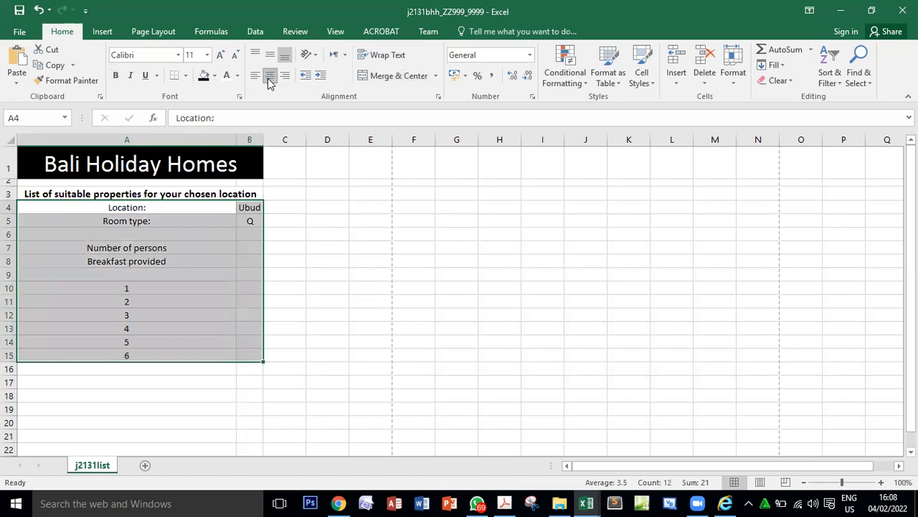
key("alt+Tab")
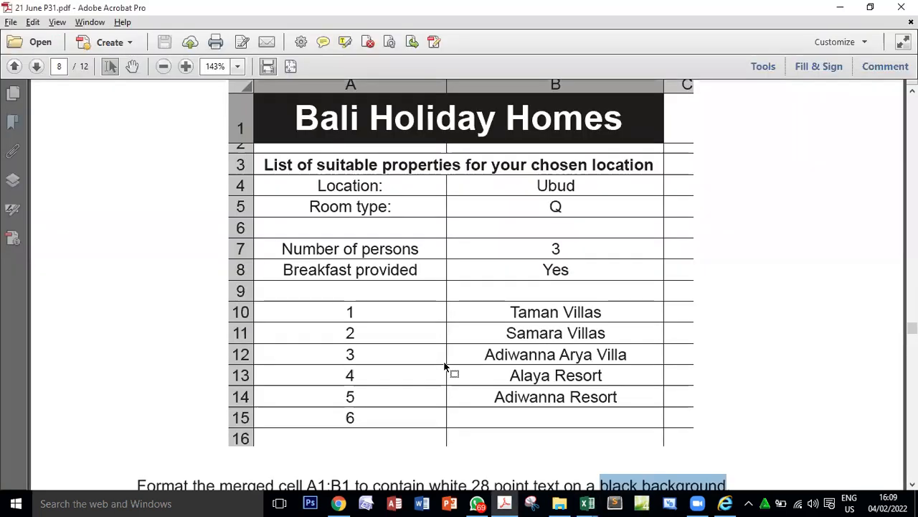
key("alt+Tab")
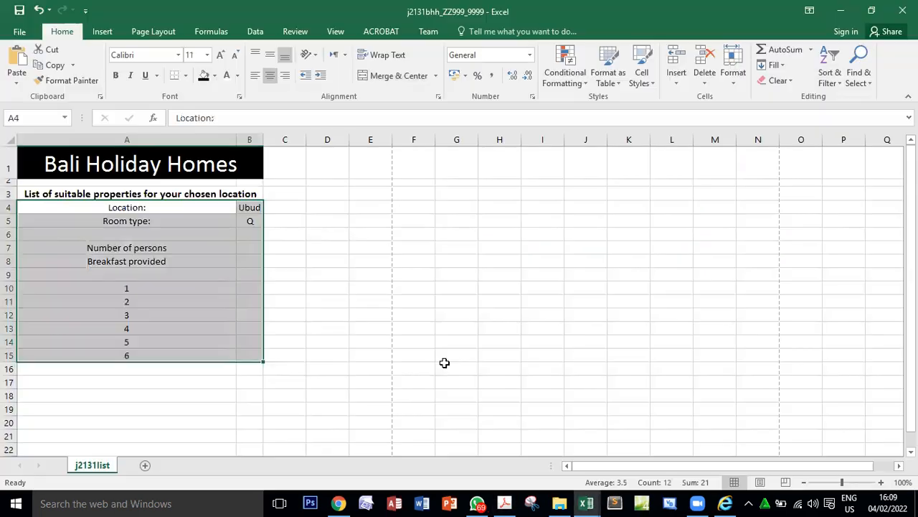
left_click(220, 56)
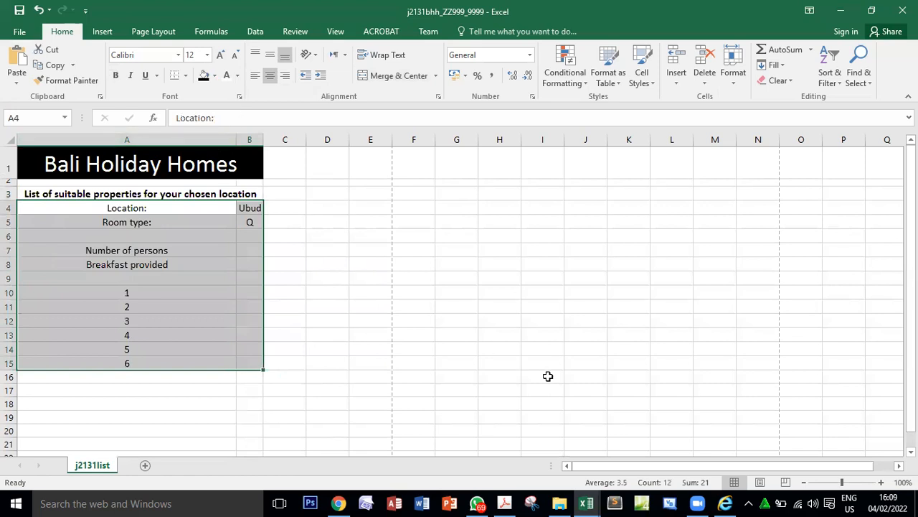
key("alt+Tab")
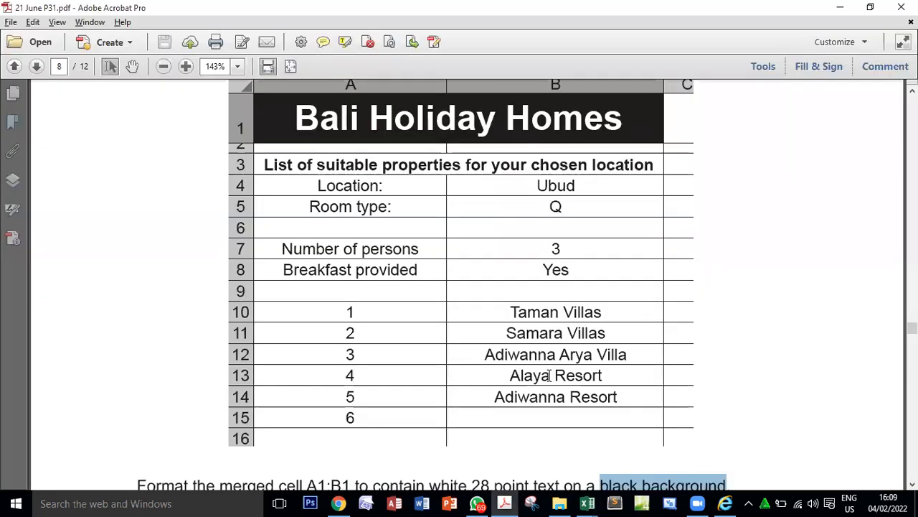
key("alt+Tab")
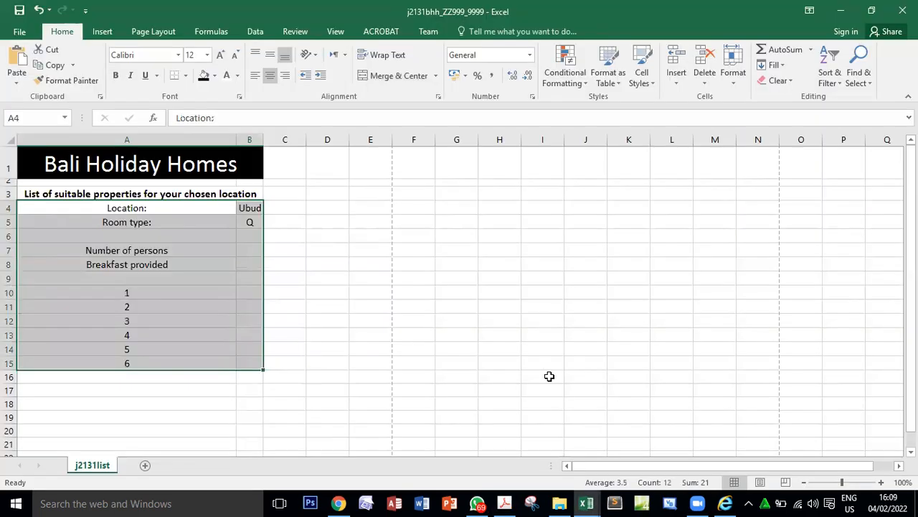
key("alt+Tab")
Compare the number of persons and breakfast entries in the PDF layout with cells B7 and B8 in the workbook.
key("alt+Tab")
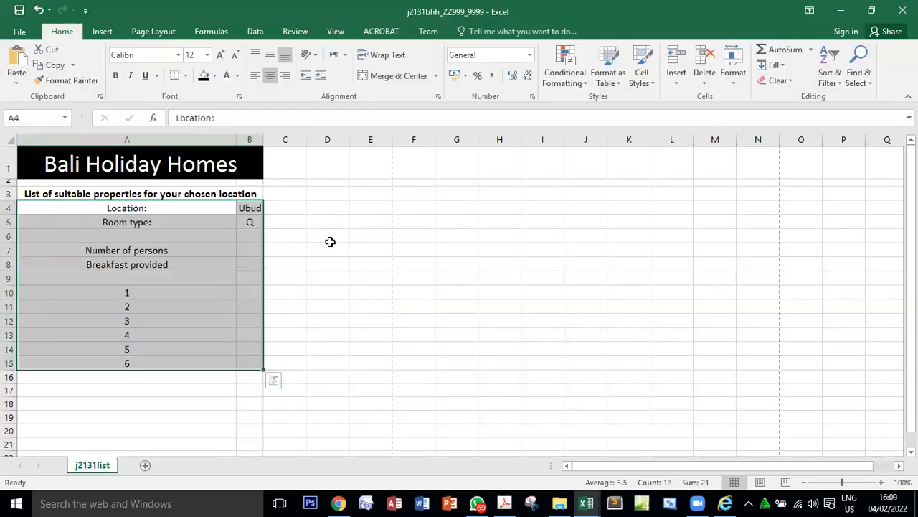
key("alt+Tab")
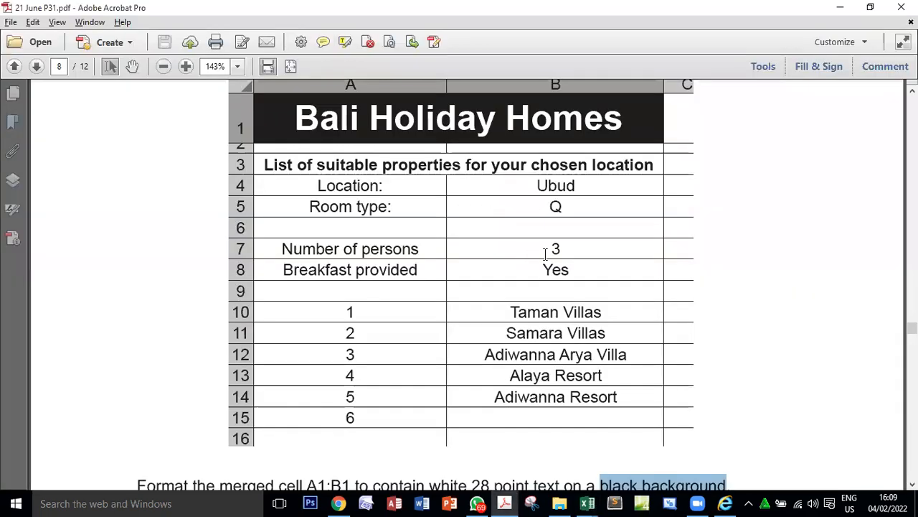
double_click(556, 270)
double_click(551, 247)
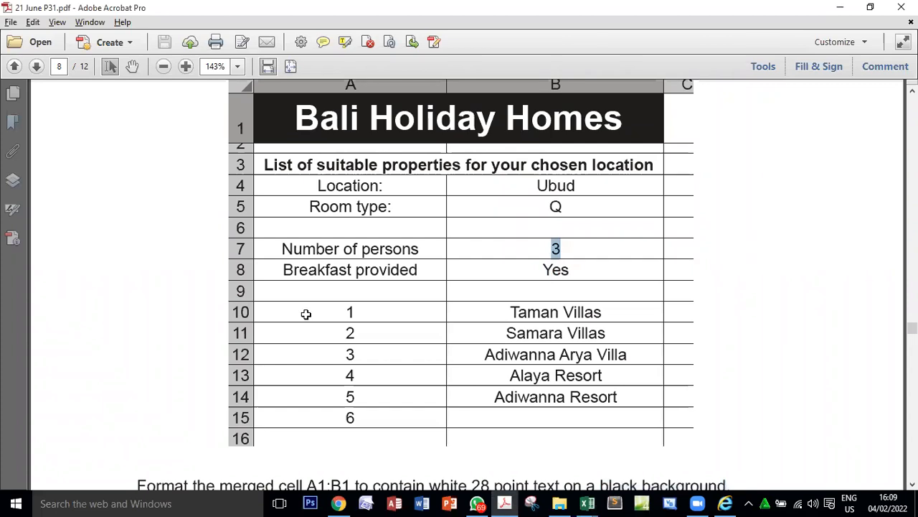
key("alt+Tab")
left_click(255, 250)
left_click(252, 262)
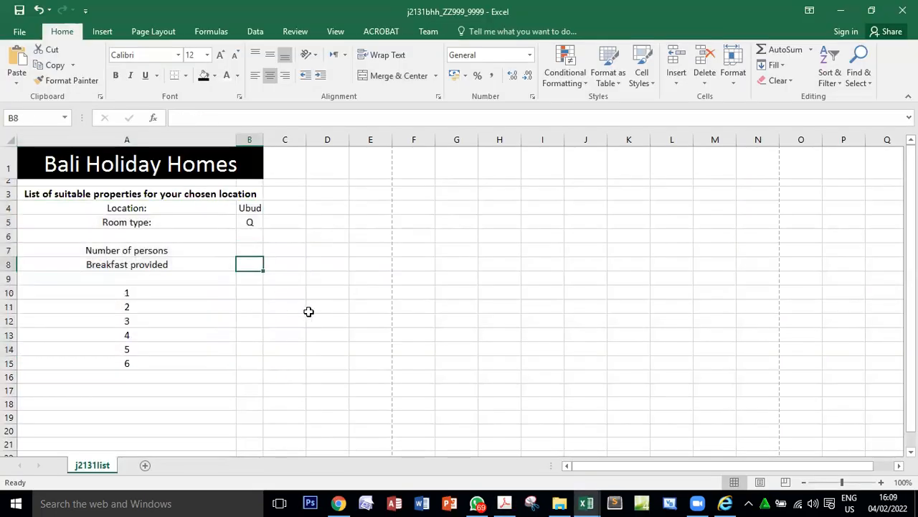
key("alt+Tab")
left_click(555, 249)
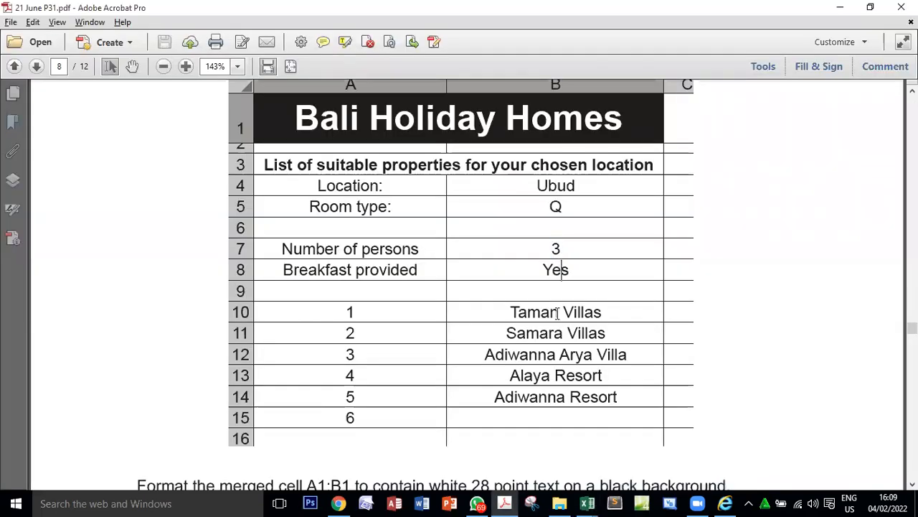
Examine the property names and the B7:B8 entries in the PDF layout and compare them with the workbook's column B.
double_click(558, 312)
double_click(563, 331)
double_click(564, 375)
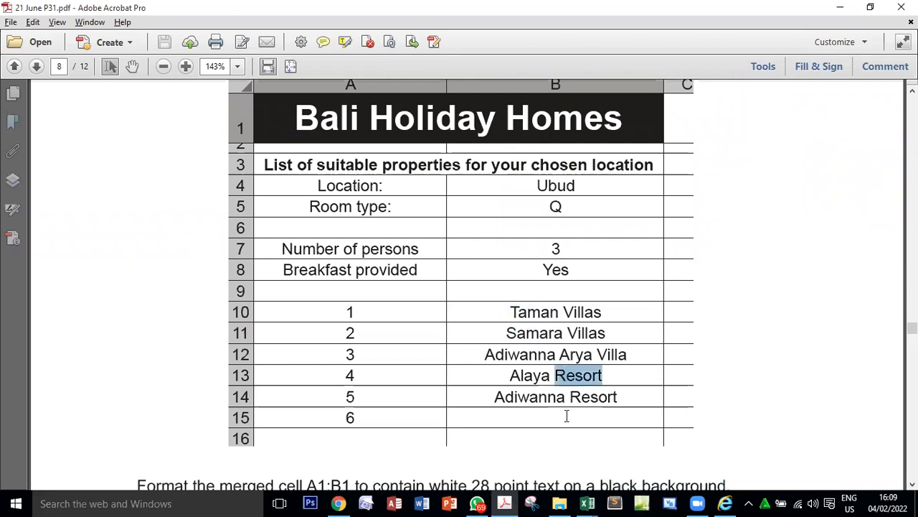
double_click(566, 398)
double_click(554, 353)
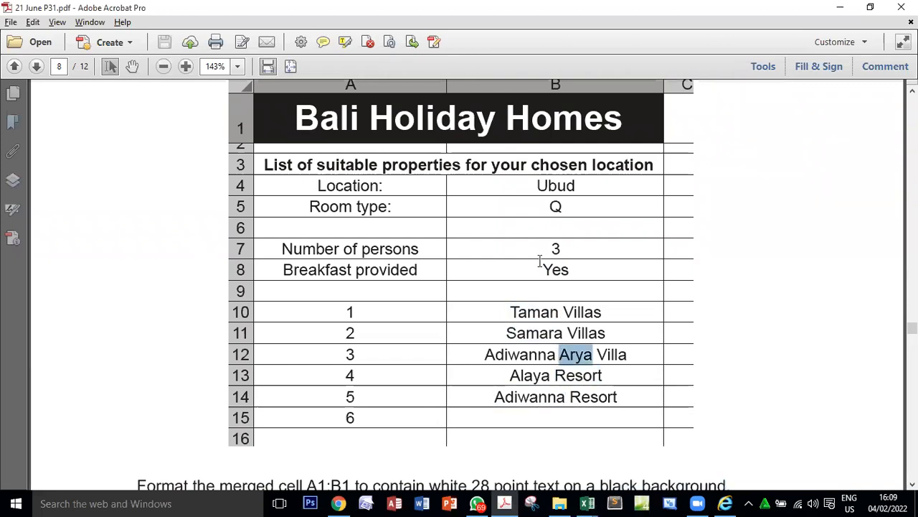
double_click(540, 263)
double_click(543, 255)
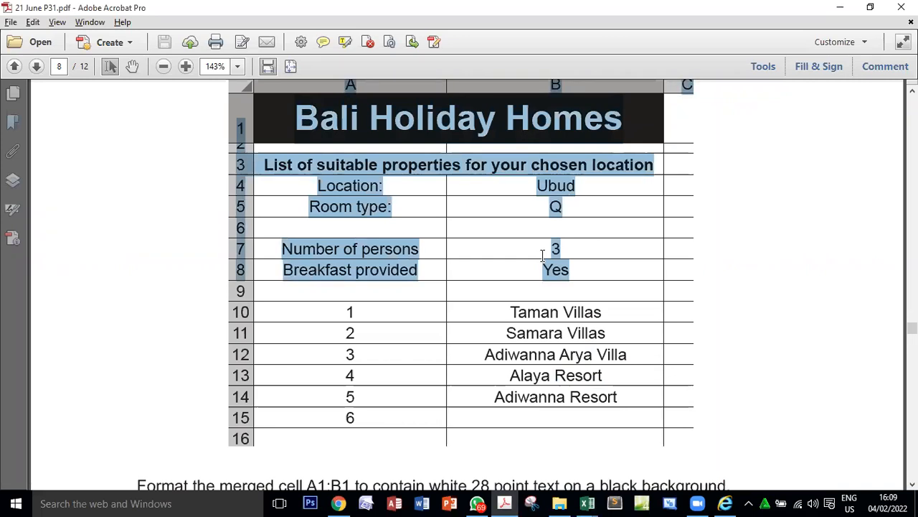
left_click(559, 249)
double_click(557, 249)
double_click(556, 270)
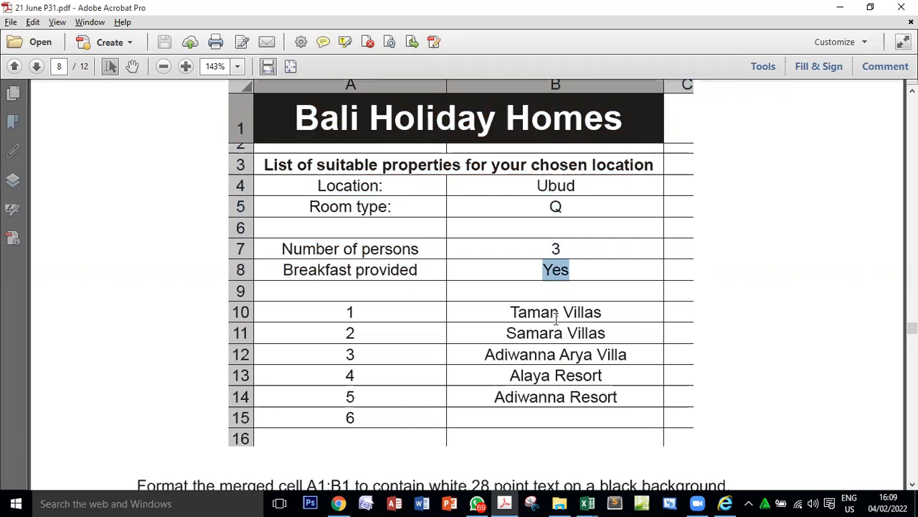
double_click(546, 310)
double_click(594, 313)
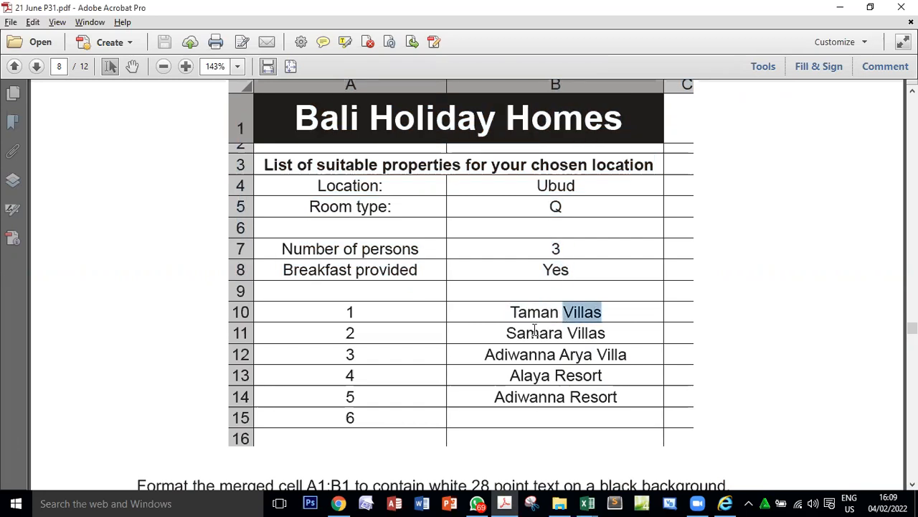
double_click(535, 332)
key("alt+Tab")
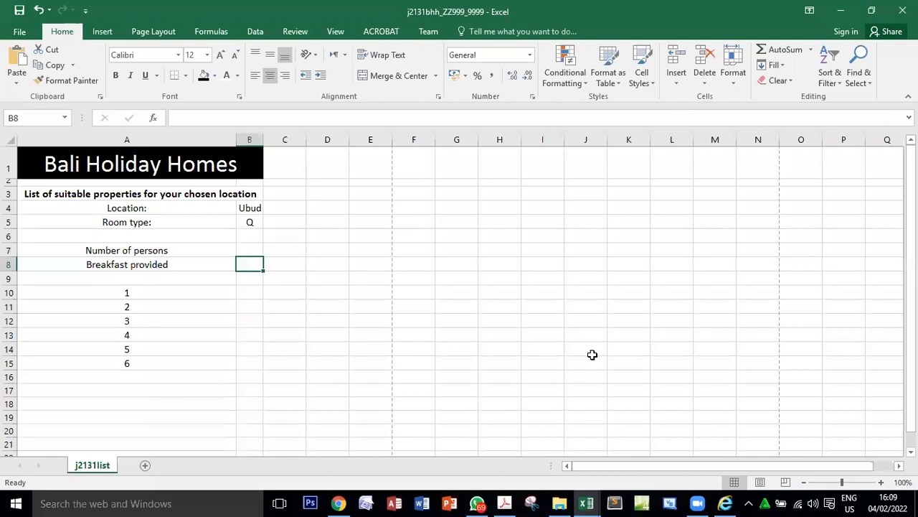
key("alt+Tab")
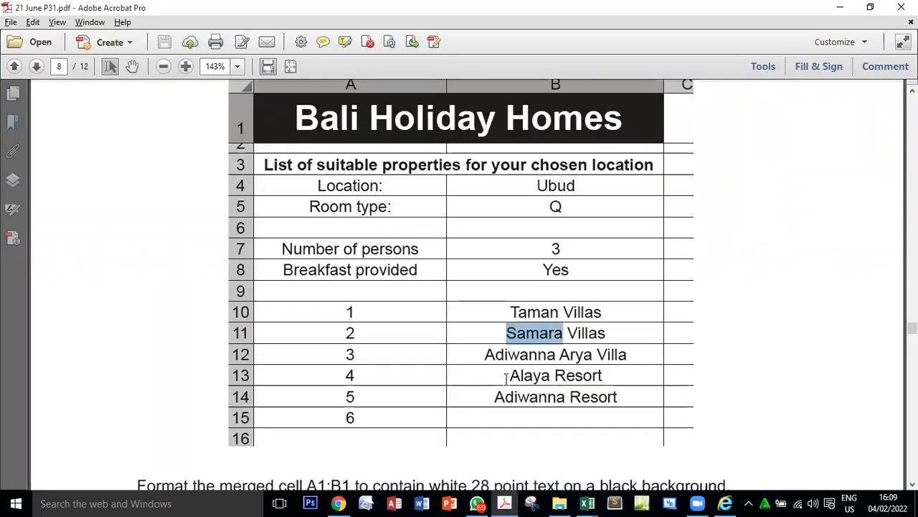
Check the marks awarded for question 15 and compare the full PDF layout with the formatted worksheet.
scroll(506, 379, "down", 3)
scroll(506, 379, "up", 2)
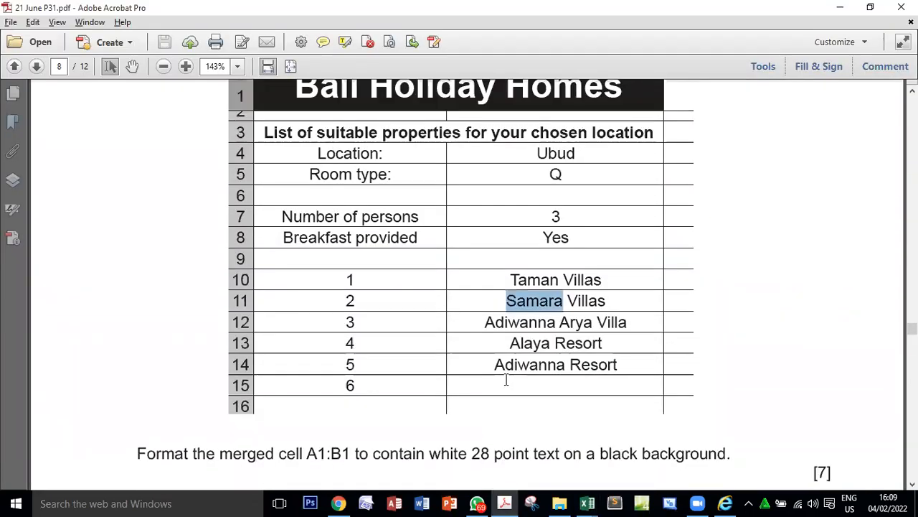
left_click(819, 471)
double_click(820, 470)
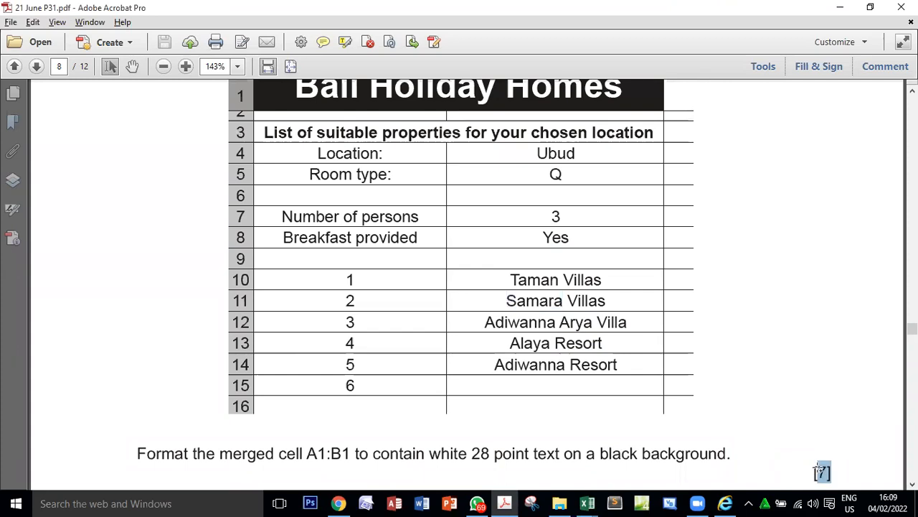
scroll(518, 344, "up", 3)
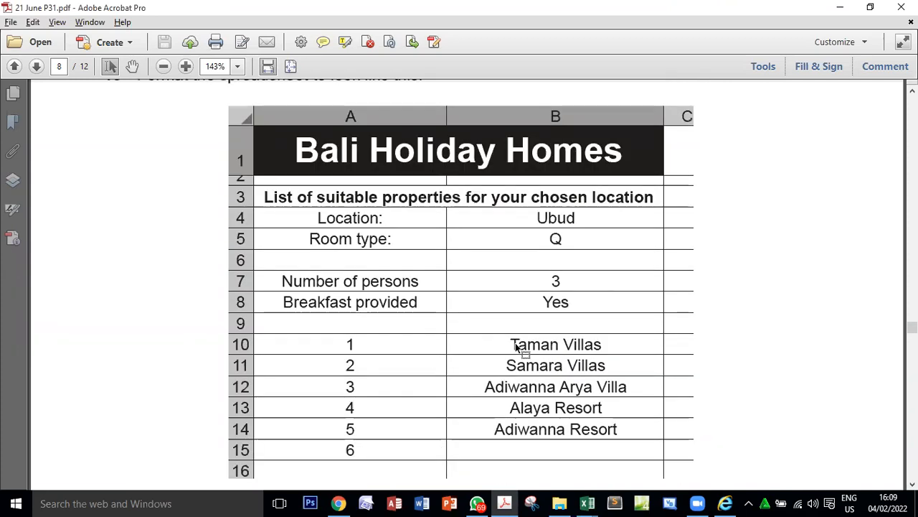
key("alt+Tab")
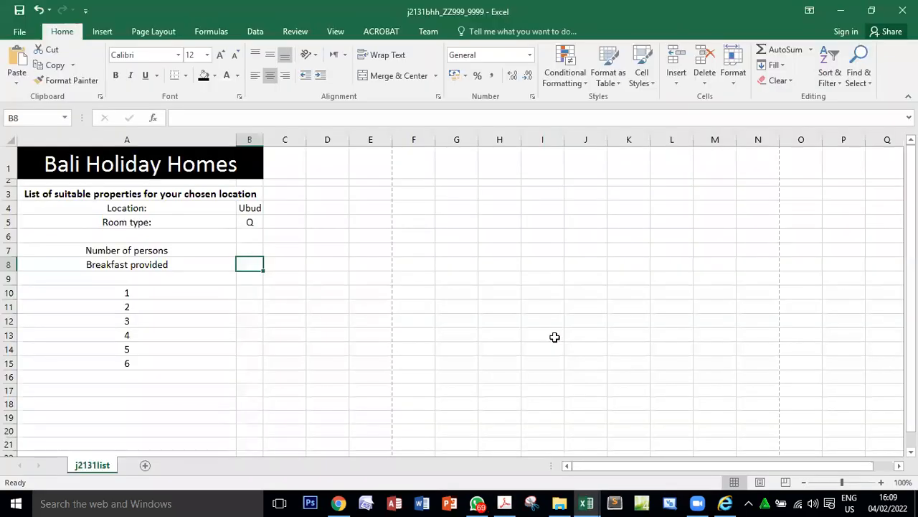
Read question 16 in the PDF for the cell and lookup file required, then return to the workbook.
key("alt+Tab")
scroll(555, 335, "down", 10)
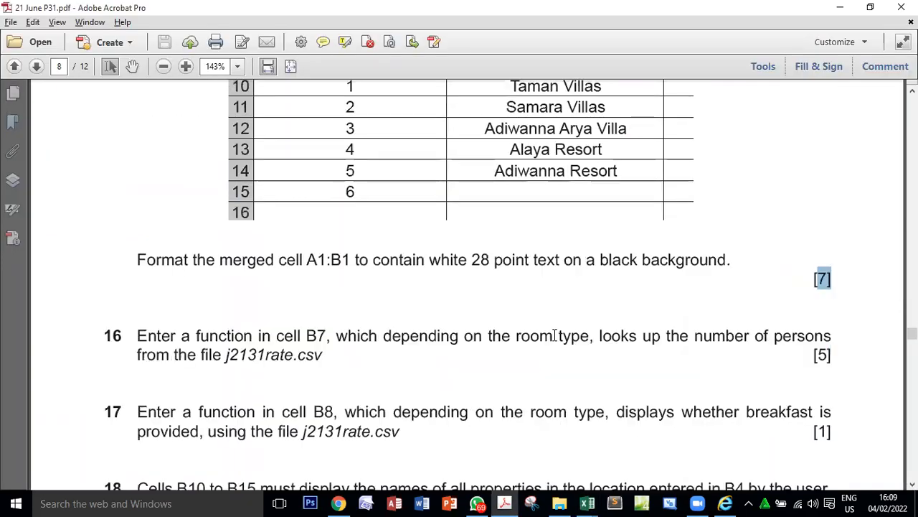
scroll(555, 335, "down", 1)
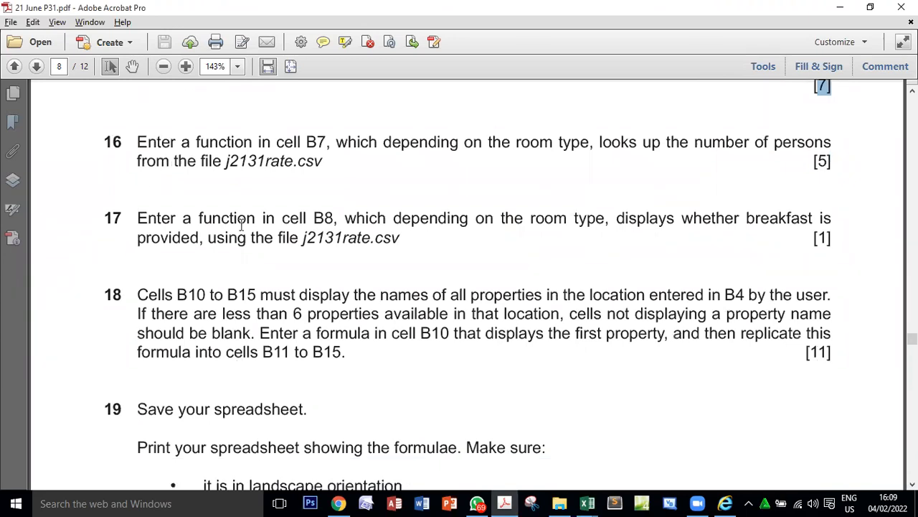
left_click_drag(306, 141, 330, 142)
key("alt+Tab")
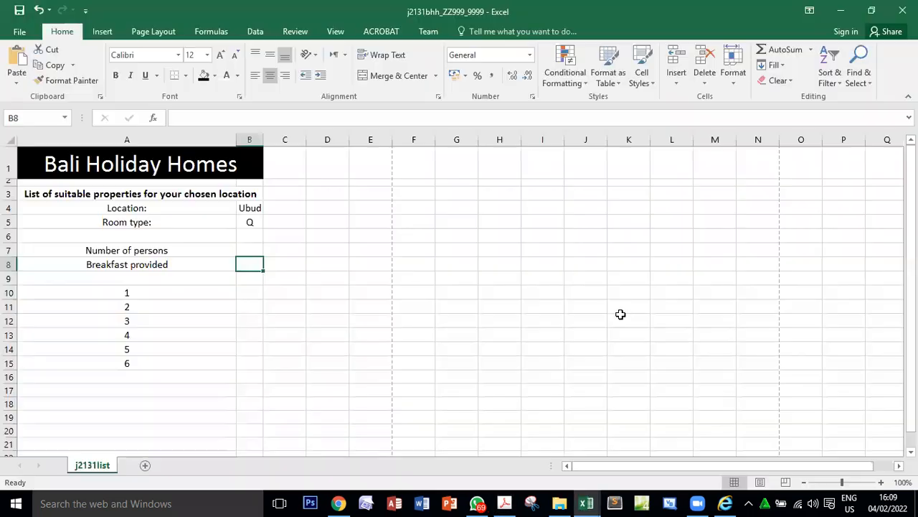
Examine the Number of persons label in A7 and the empty cell B7 beside it.
left_click(251, 249)
left_click(131, 251)
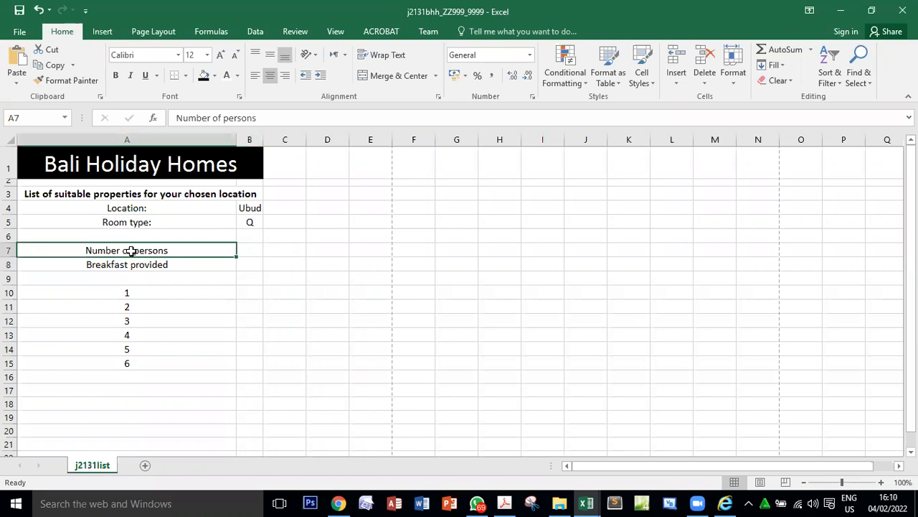
left_click(242, 249)
left_click(99, 249)
left_click(246, 244)
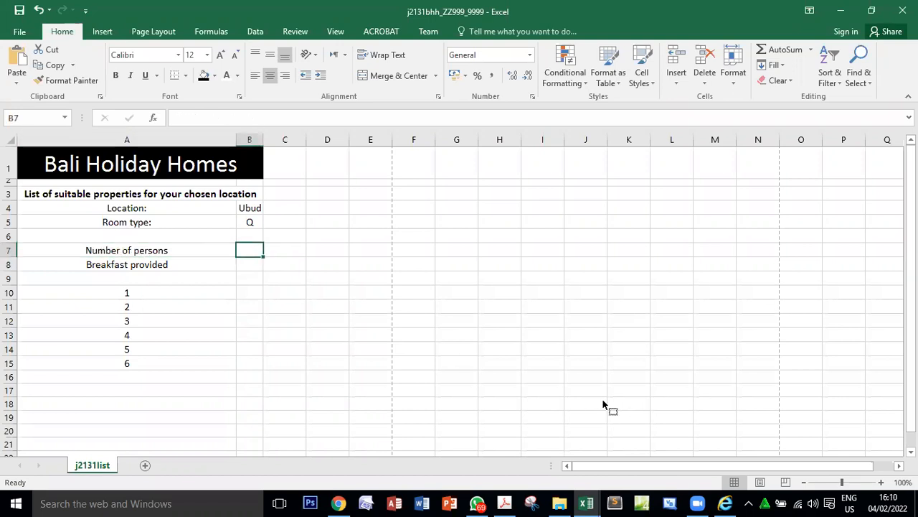
Read question 16 in the PDF, highlight "depending on the room type", and return to the workbook.
key("alt+Tab")
key("alt+Tab")
key("alt+Tab")
left_click(207, 140)
double_click(322, 143)
key("alt+Tab")
key("alt+Tab")
left_click_drag(385, 141, 590, 144)
key("alt+Tab")
Examine the room type entry in cell B5 in relation to the number of persons cell B7.
left_click(246, 222)
type("Q")
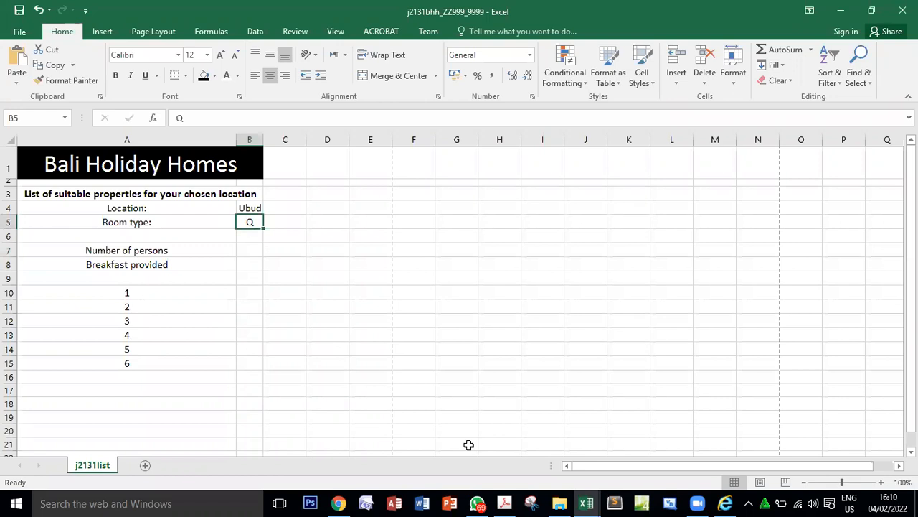
left_click(253, 247)
left_click(255, 224)
left_click(246, 249)
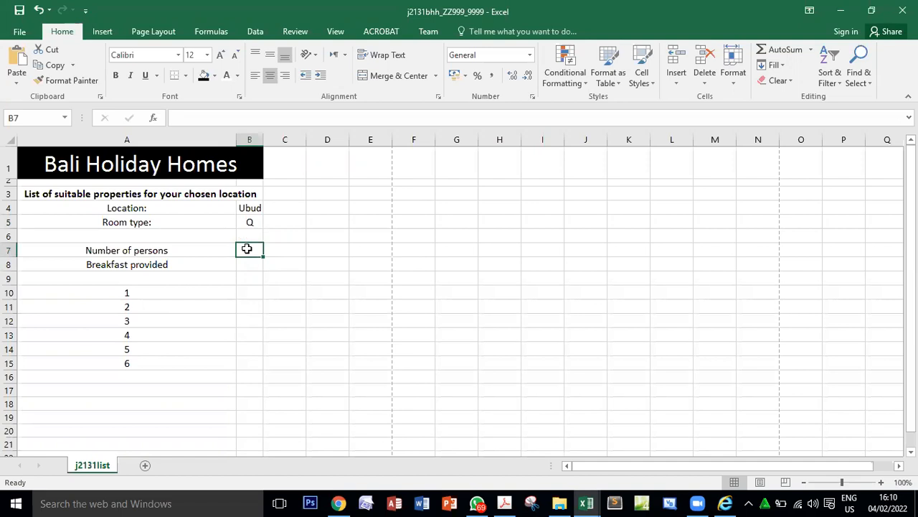
left_click(249, 223)
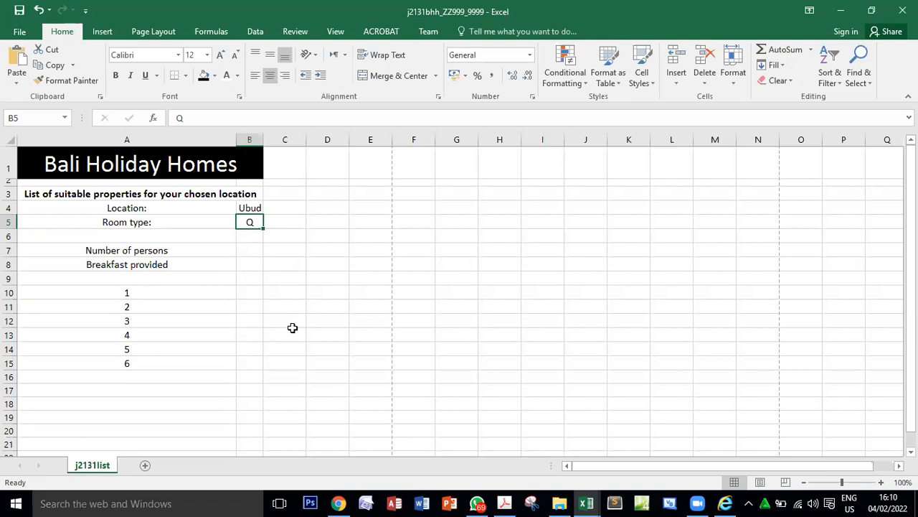
Check the room type cell against question 16 in the PDF and highlight the words "looks up".
key("alt+Tab")
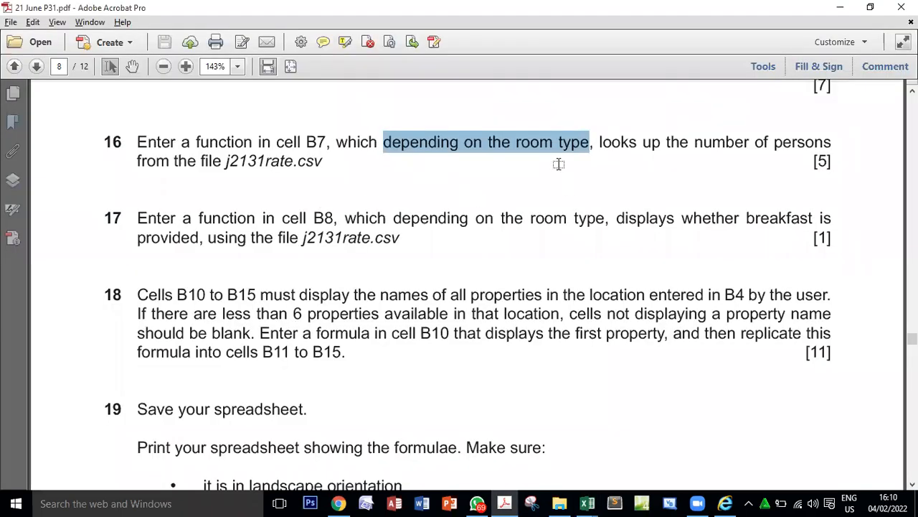
key("alt+Tab")
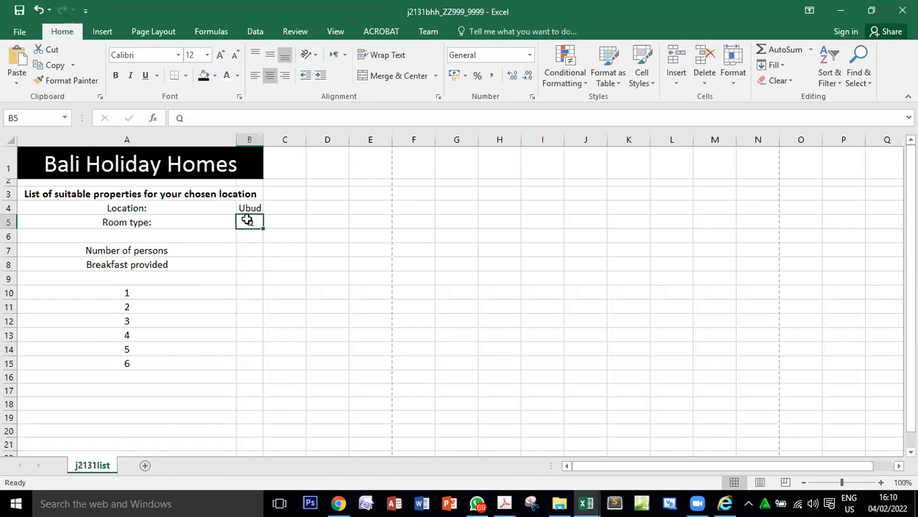
key("alt+Tab")
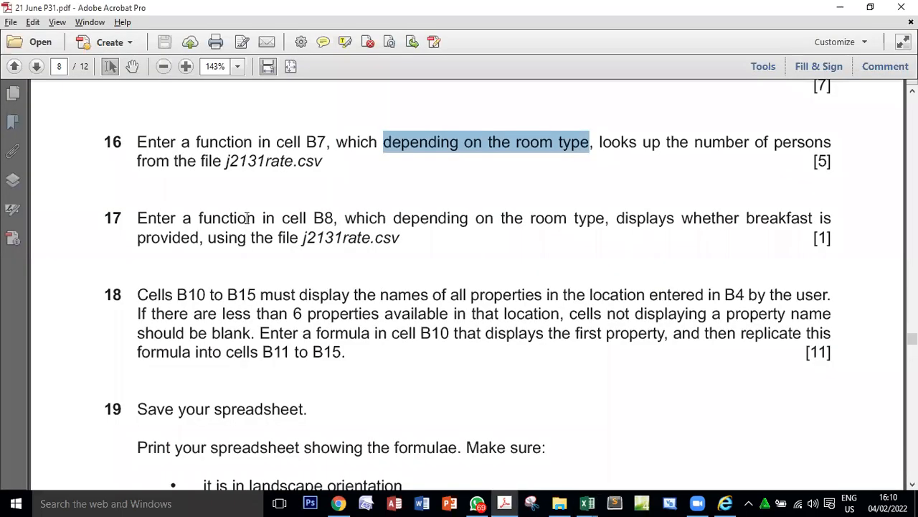
left_click_drag(385, 141, 659, 144)
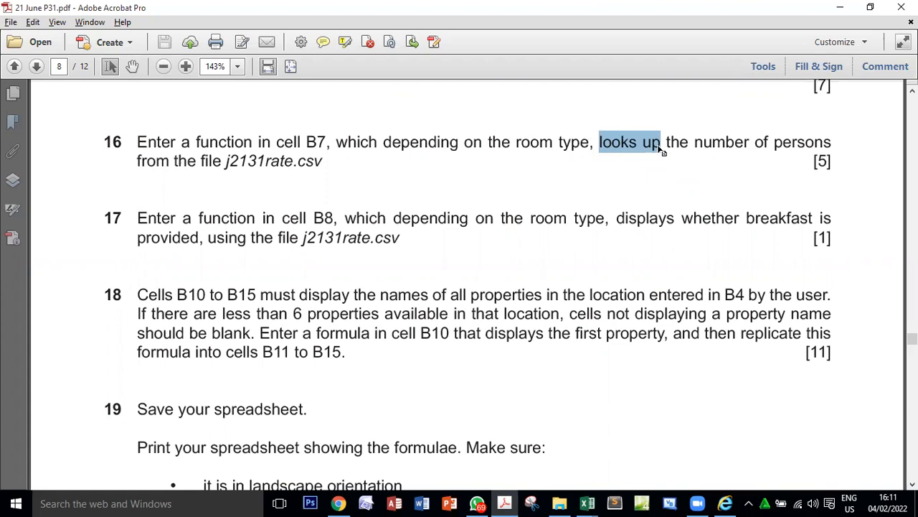
Highlight the file name in question 16, switch to the j2131rate workbook, and examine its room codes, the code Q row and the Persons column.
double_click(246, 159)
key("alt+Tab")
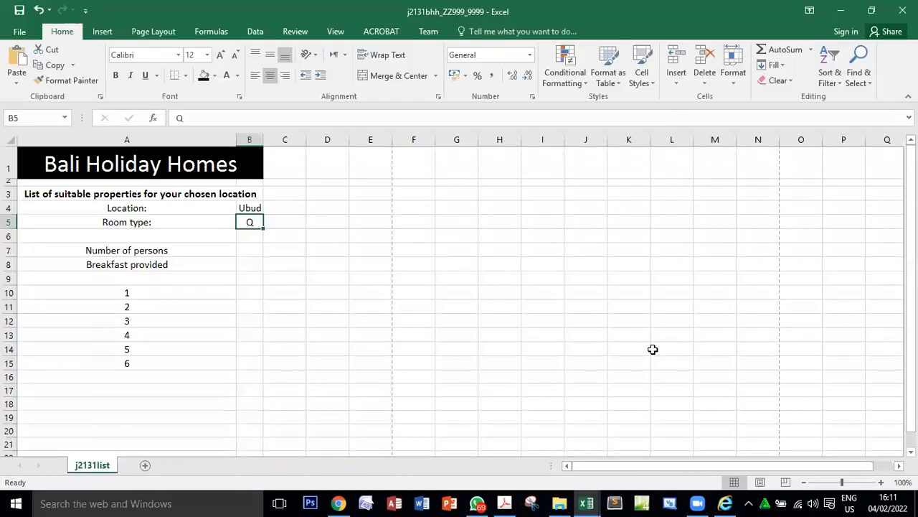
left_click(586, 501)
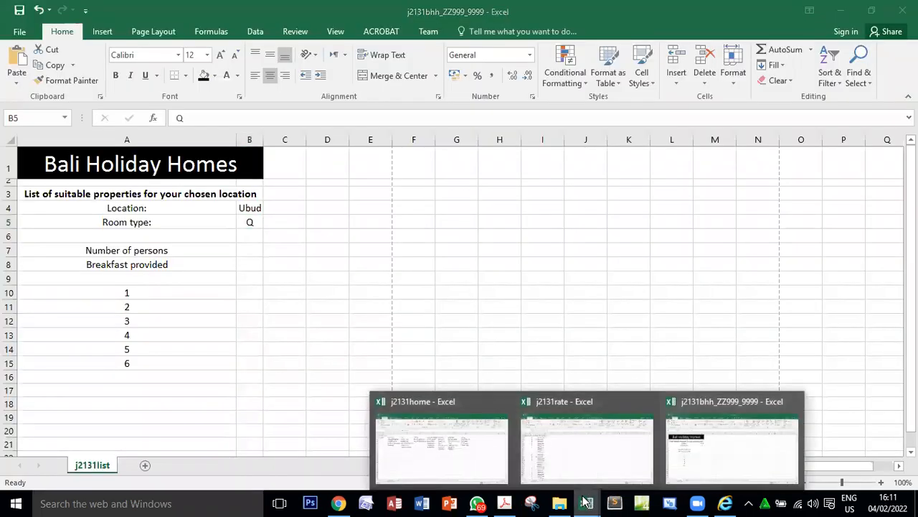
left_click(557, 450)
left_click_drag(34, 170, 149, 382)
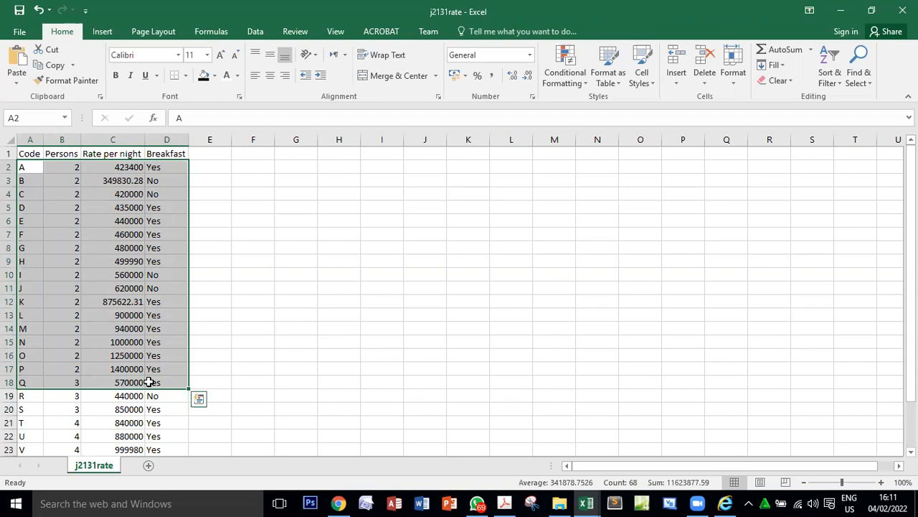
scroll(87, 373, "down", 3)
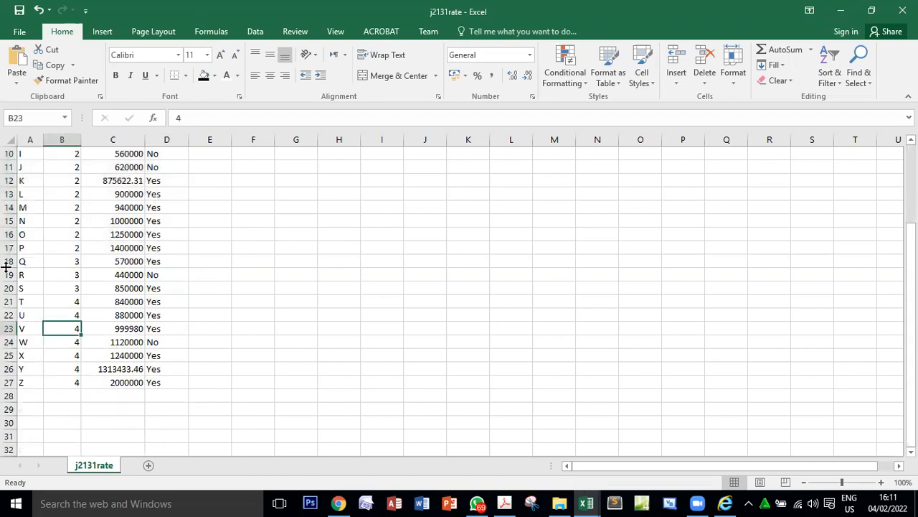
left_click(33, 263)
scroll(244, 381, "up", 3)
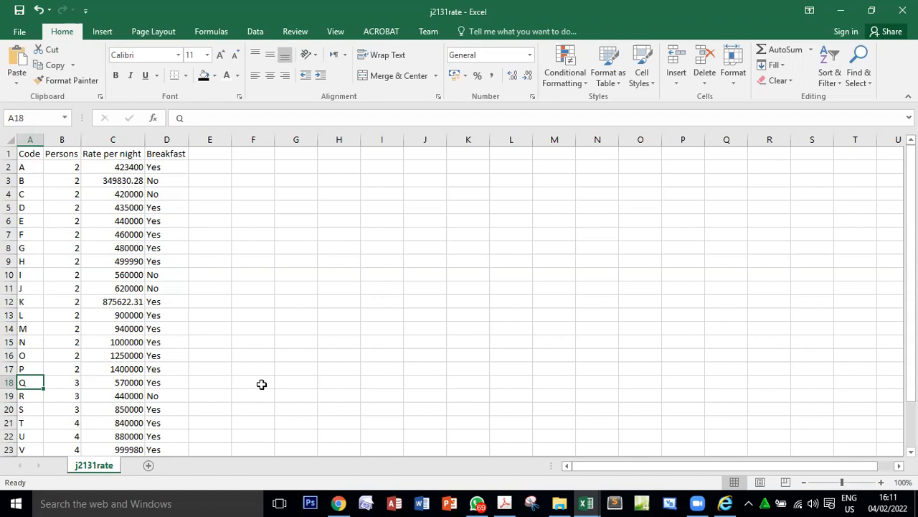
left_click(63, 139)
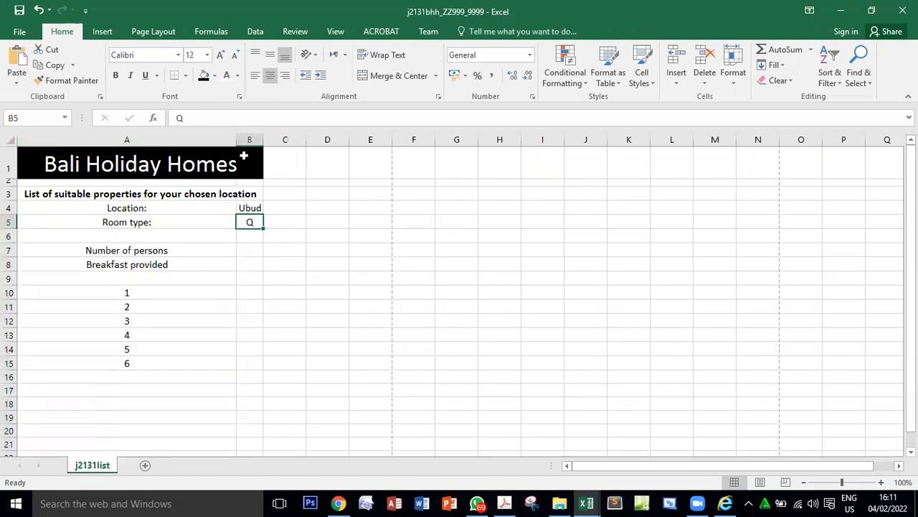
Start a VLOOKUP function in cell B7 of the j2131bhh workbook with room type cell B5 as the lookup value.
left_click(252, 250)
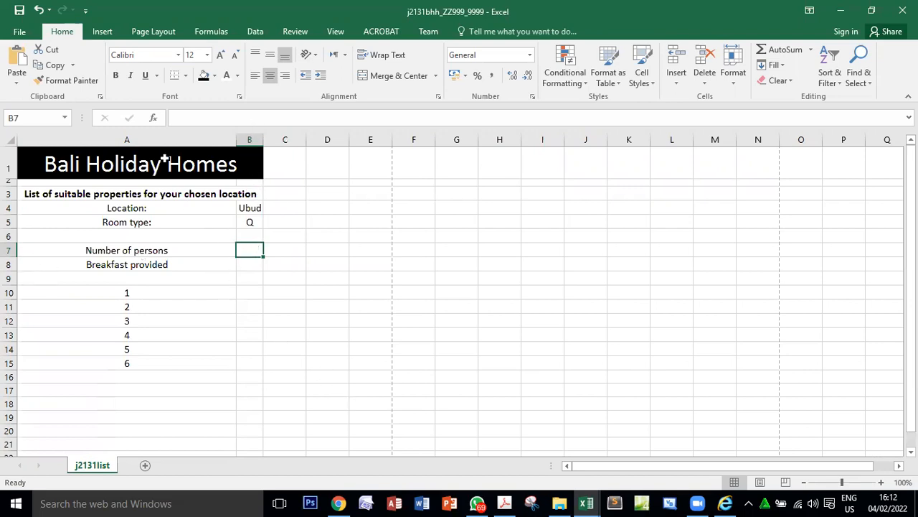
left_click(153, 117)
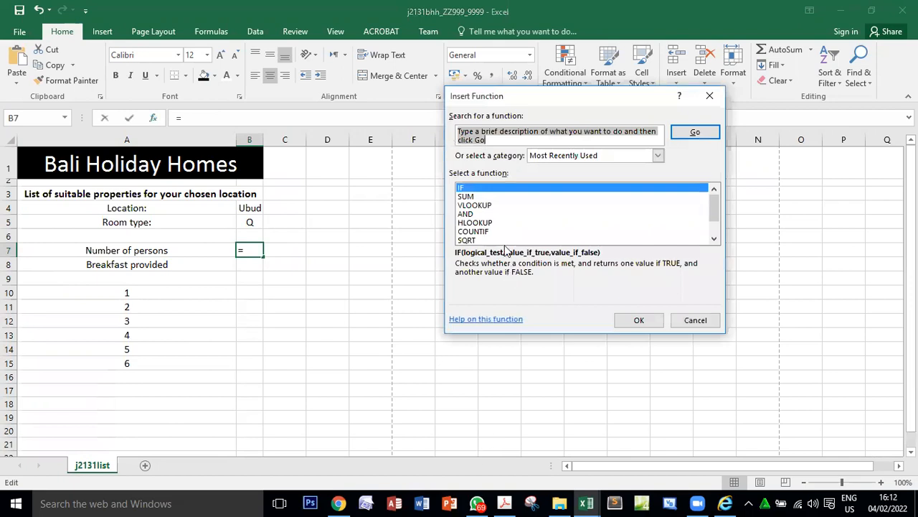
left_click(498, 205)
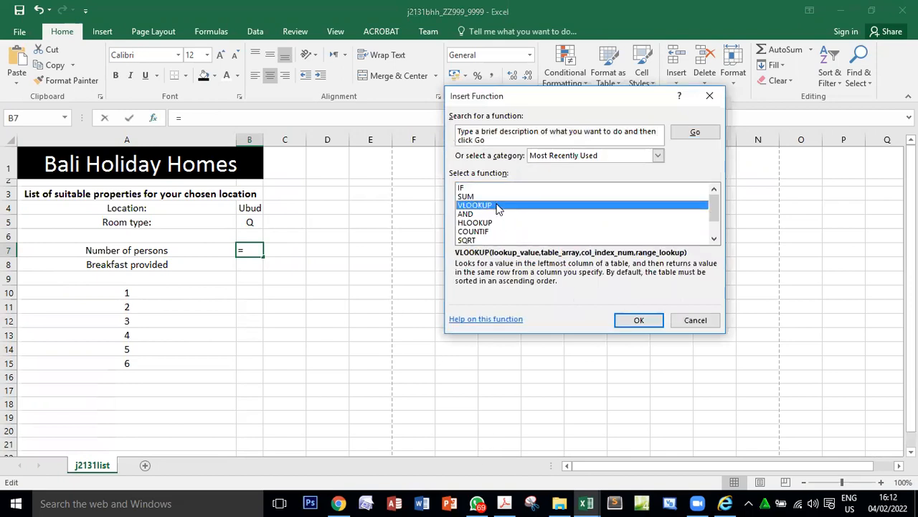
left_click(647, 321)
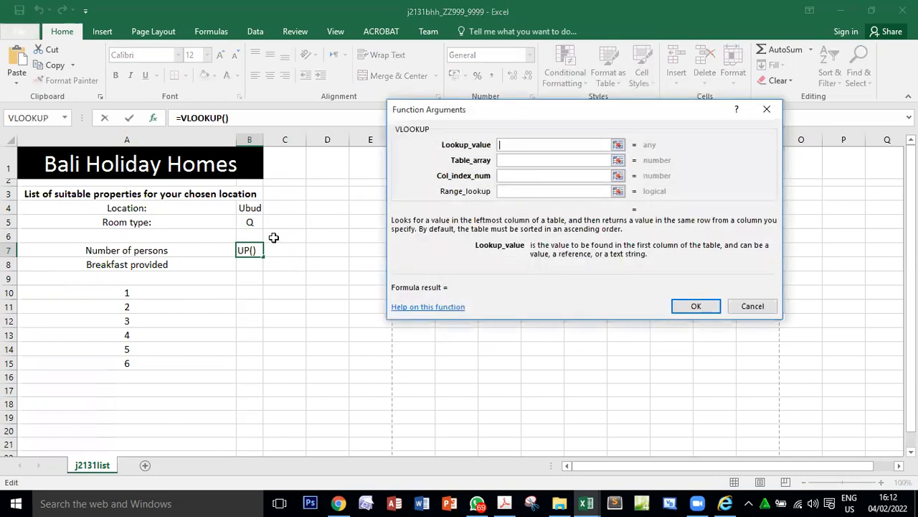
left_click(255, 223)
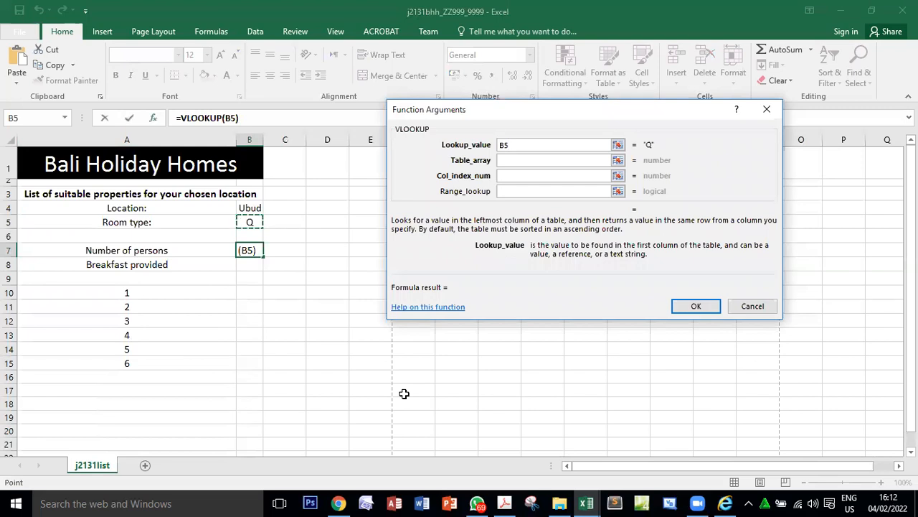
Set the VLOOKUP table array to the range $A$2:$D$27 in the j2131rate workbook, leaving out the heading row.
left_click(511, 159)
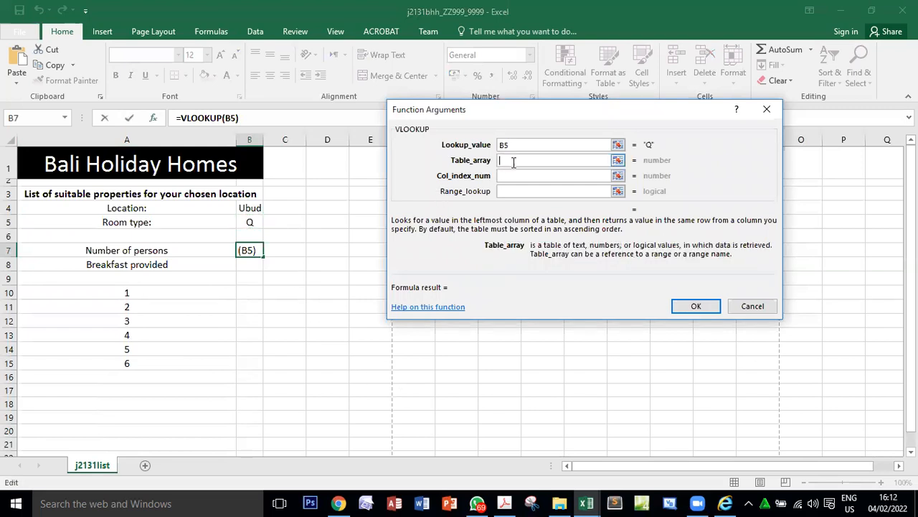
left_click(587, 502)
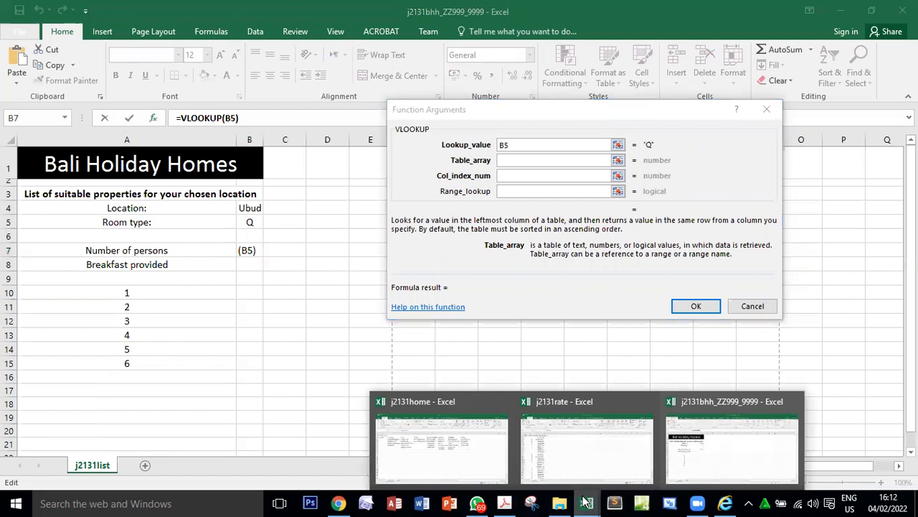
left_click(578, 460)
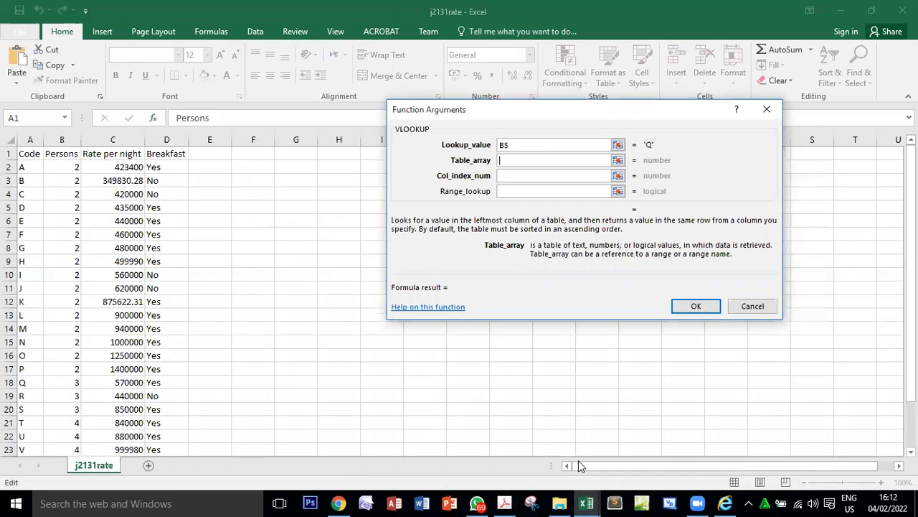
left_click_drag(23, 166, 162, 372)
scroll(162, 372, "up", 4)
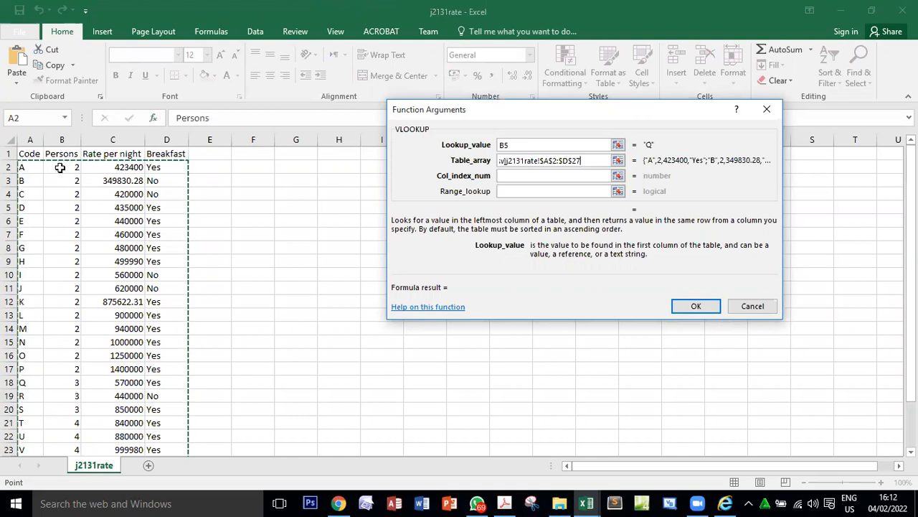
Complete the B7 VLOOKUP with column index 2 and range lookup false for an exact match.
left_click(508, 175)
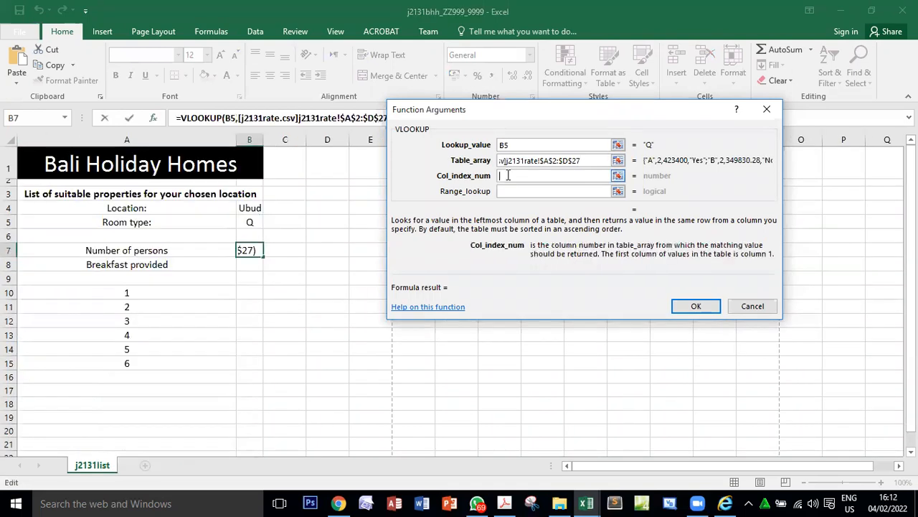
type("2")
left_click(506, 191)
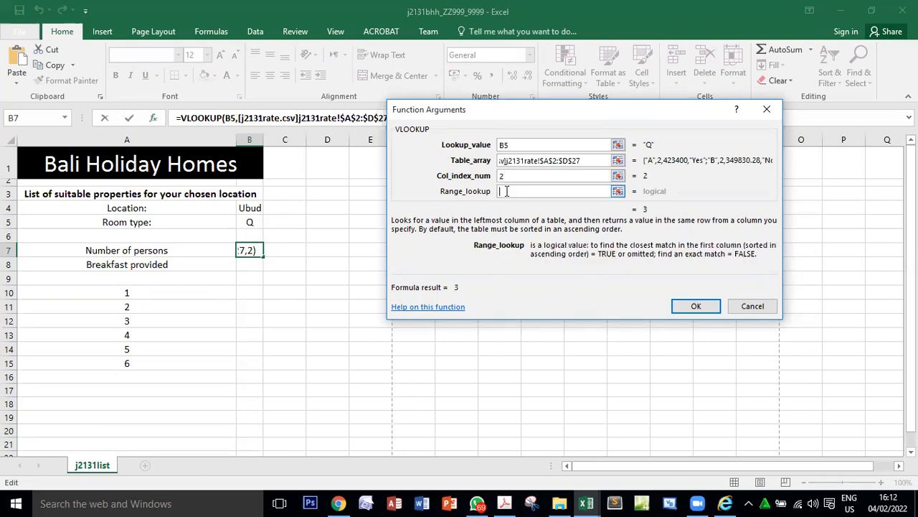
type("false")
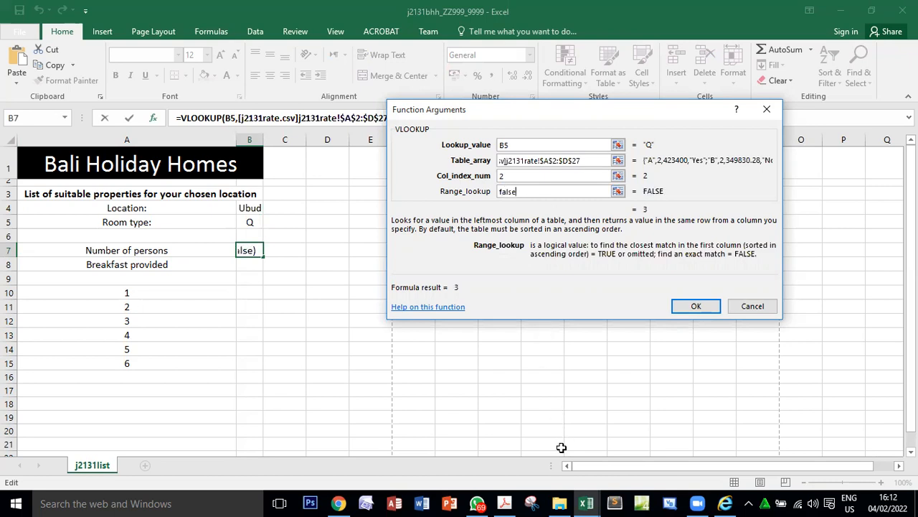
left_click(698, 305)
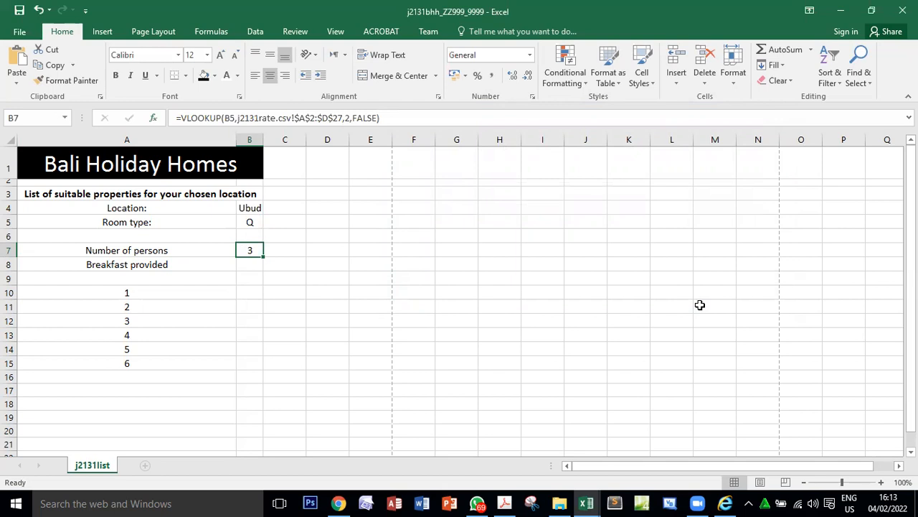
Review the VLOOKUP formula in B7 together with the room type cell B5 it refers to.
double_click(253, 250)
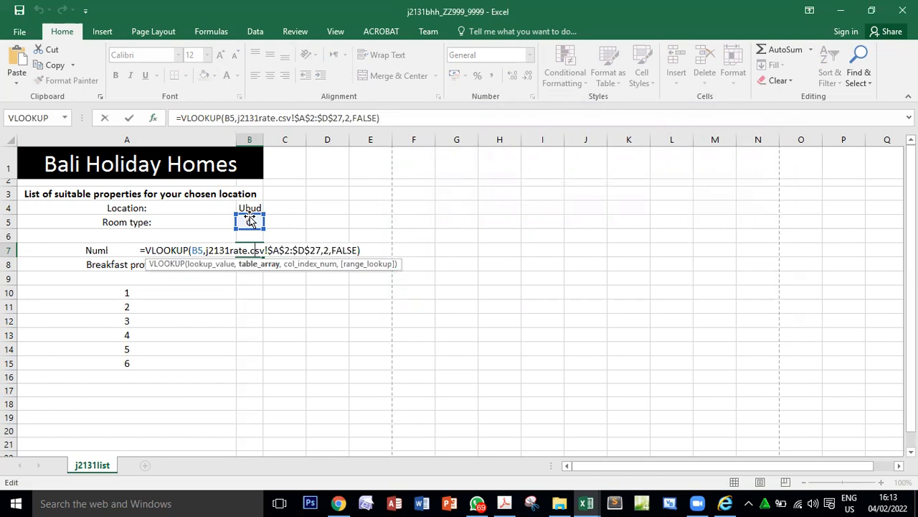
key("Escape")
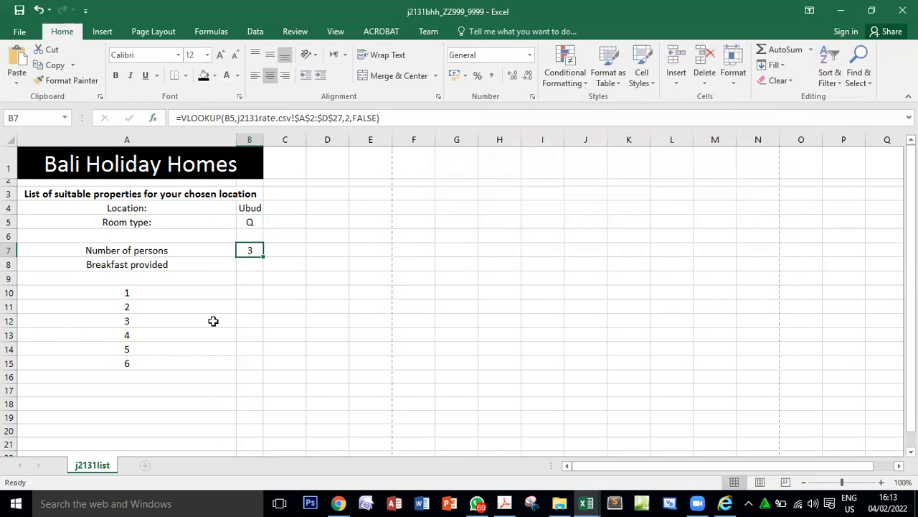
left_click(247, 223)
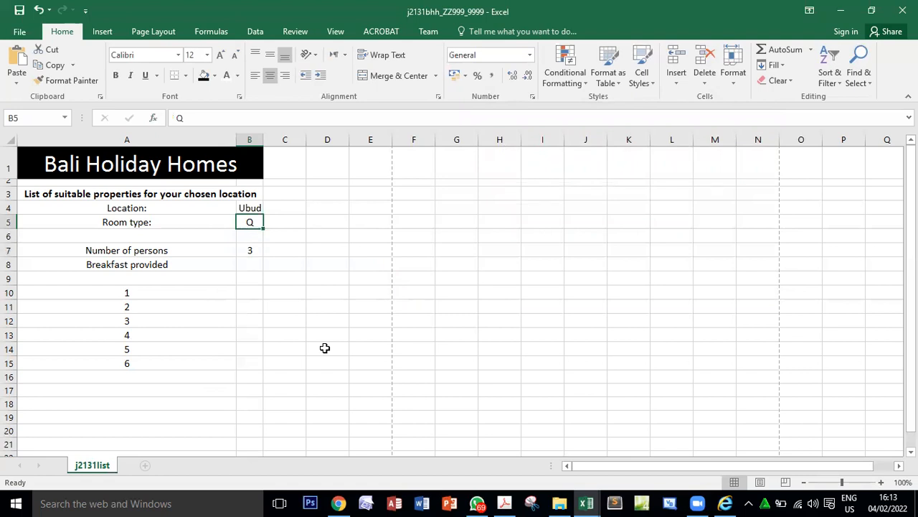
left_click(249, 248)
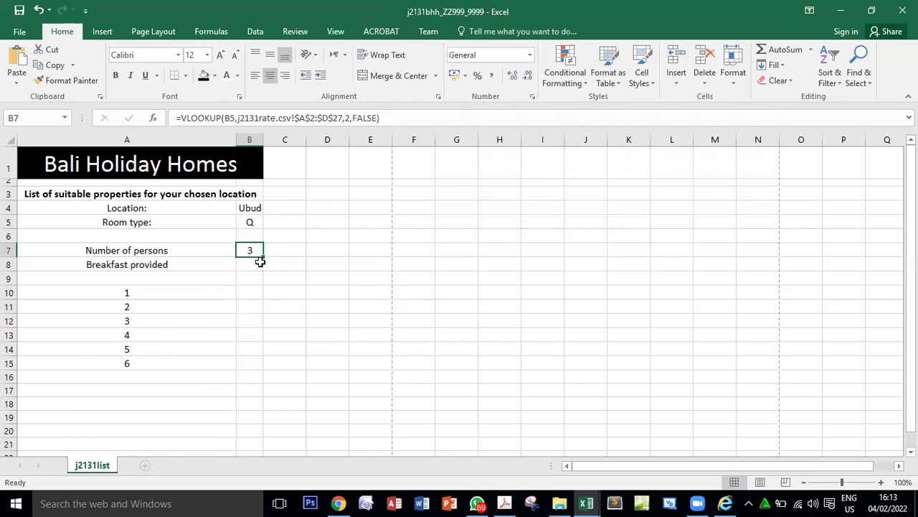
Compare the B7 result with the Number of persons value in the PDF's sample spreadsheet and return to the workbook.
left_click(505, 501)
scroll(431, 390, "up", 8)
left_click_drag(543, 242, 564, 244)
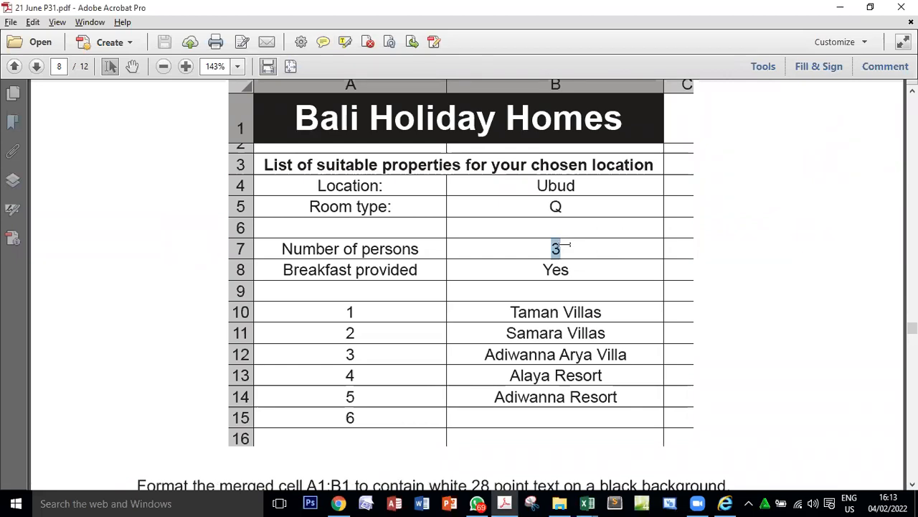
key("alt+Tab")
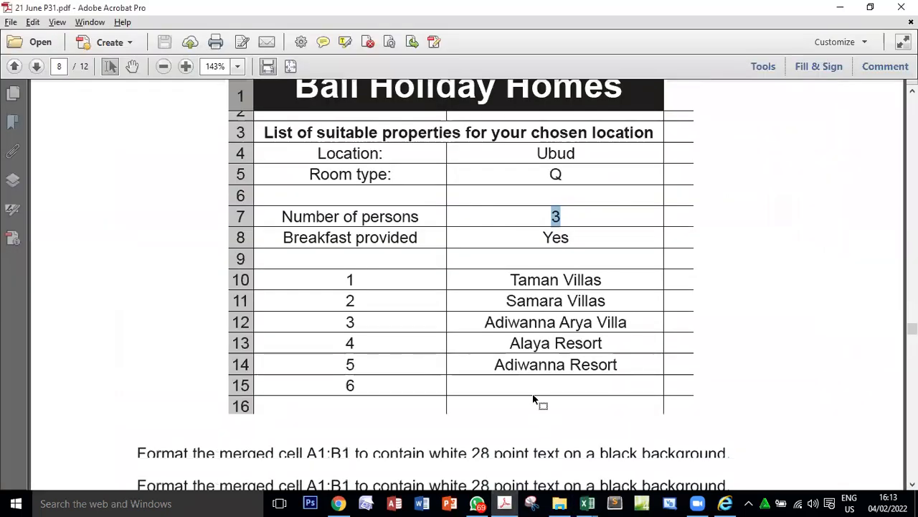
Read question 17 in the PDF, highlight the cell reference B8, and select the Breakfast provided cell B8 in the workbook.
left_click(505, 501)
scroll(650, 370, "down", 8)
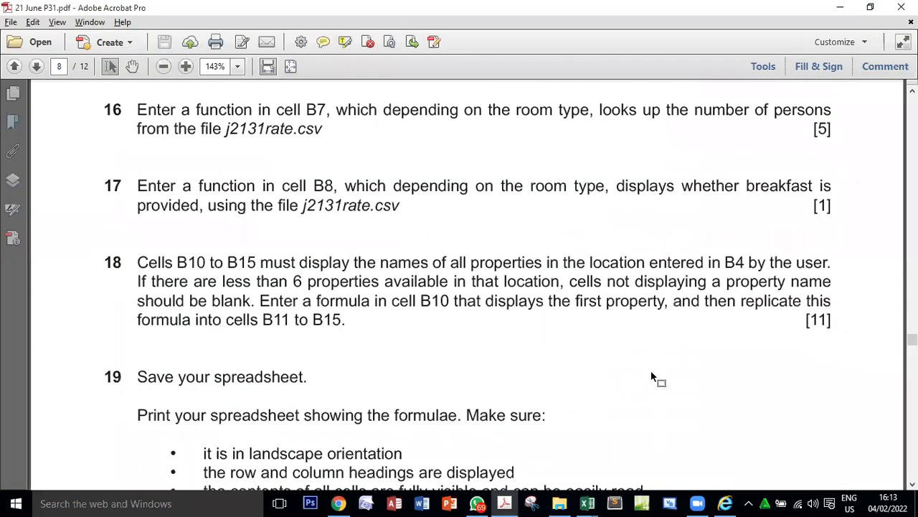
double_click(828, 123)
left_click(323, 185)
double_click(323, 185)
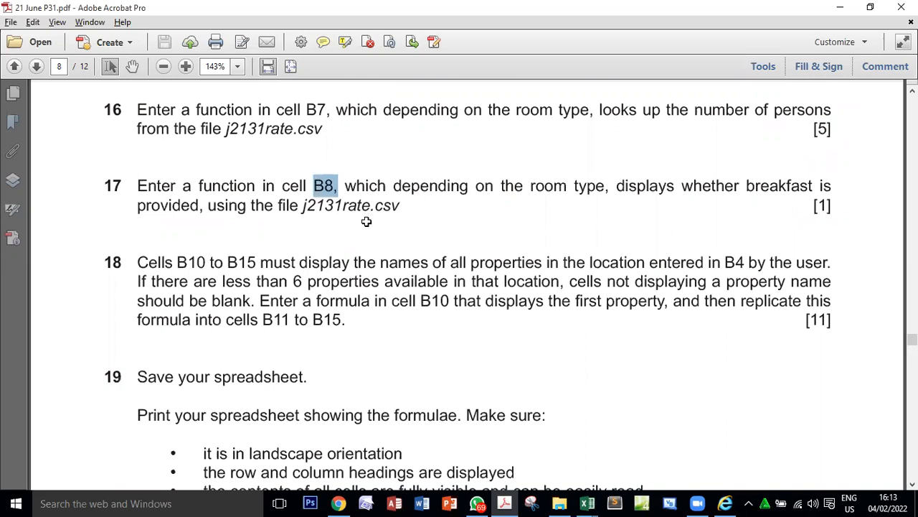
key("alt+Tab")
left_click(248, 264)
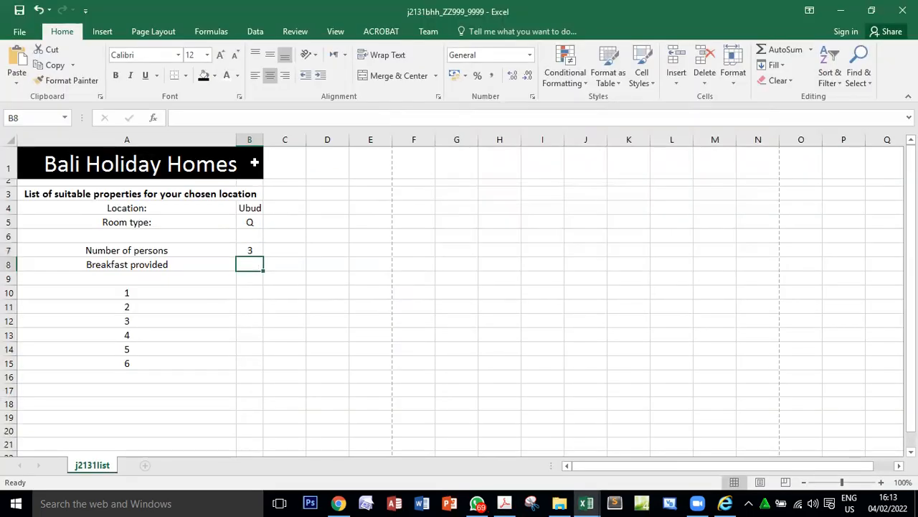
Compare question 17 in the PDF with the workbook's empty cell B8 and review the existing VLOOKUP formula in B7.
key("alt+Tab")
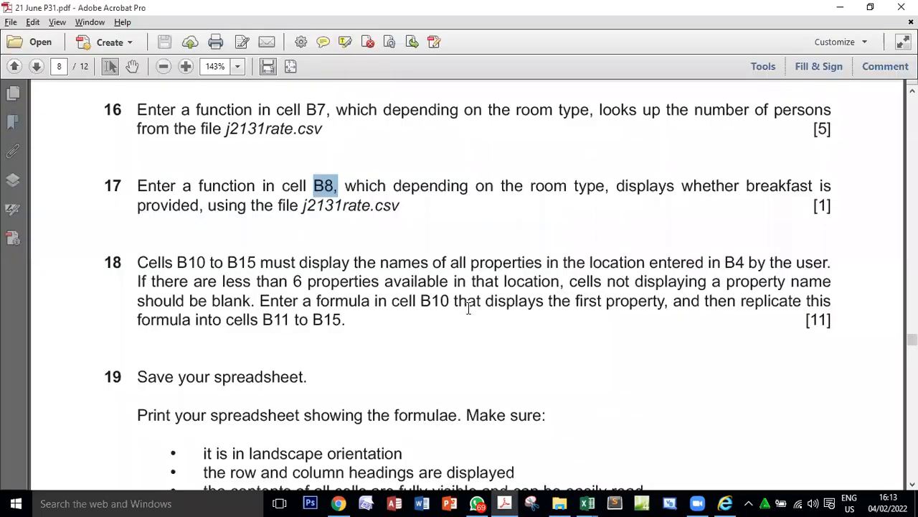
key("alt+Tab")
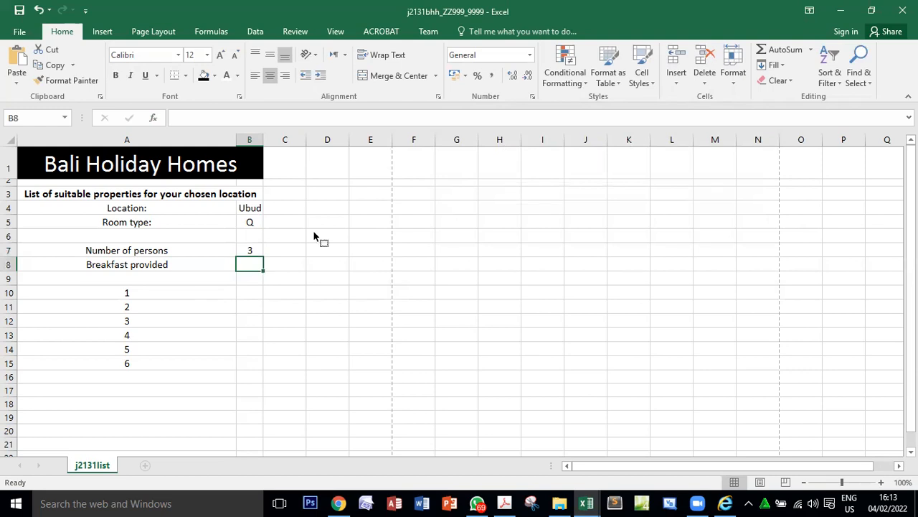
key("alt+Tab")
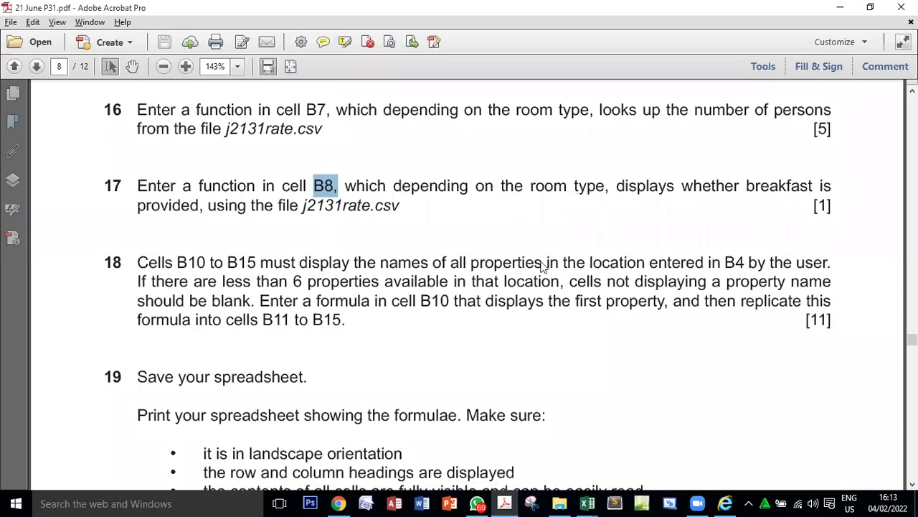
key("alt+Tab")
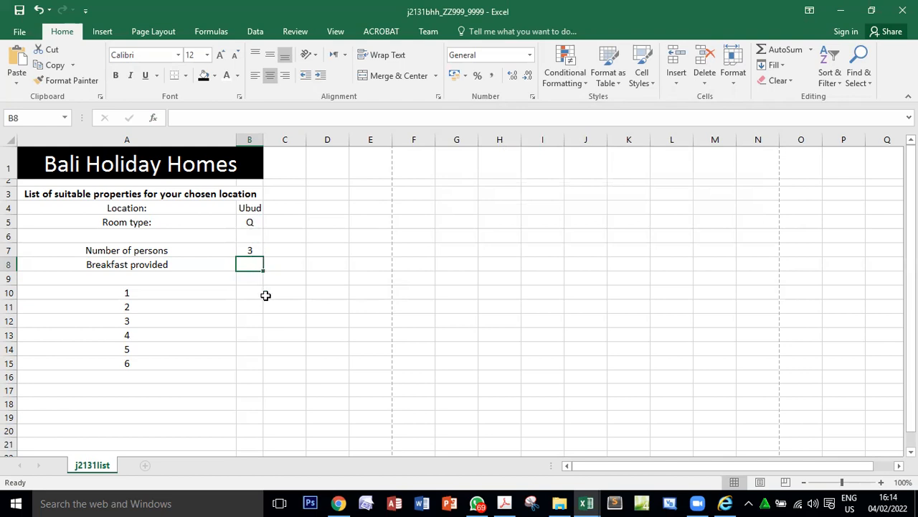
double_click(254, 250)
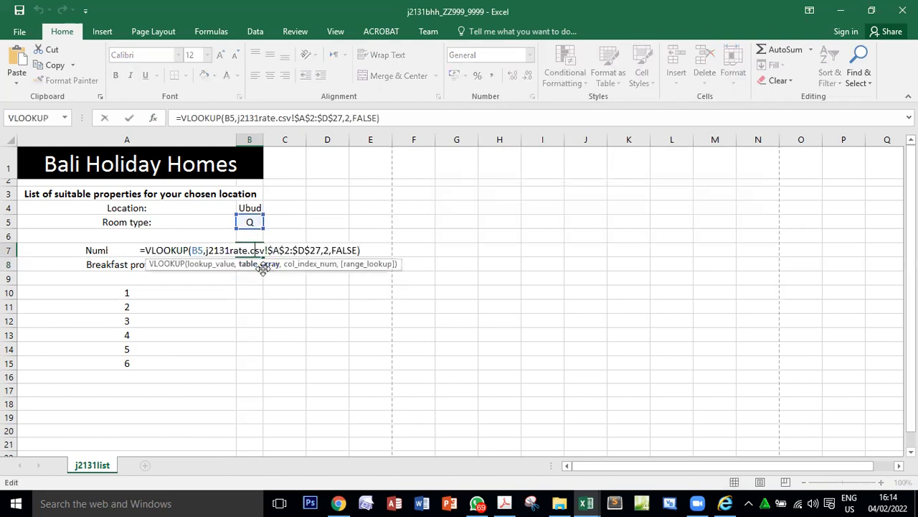
key("Return")
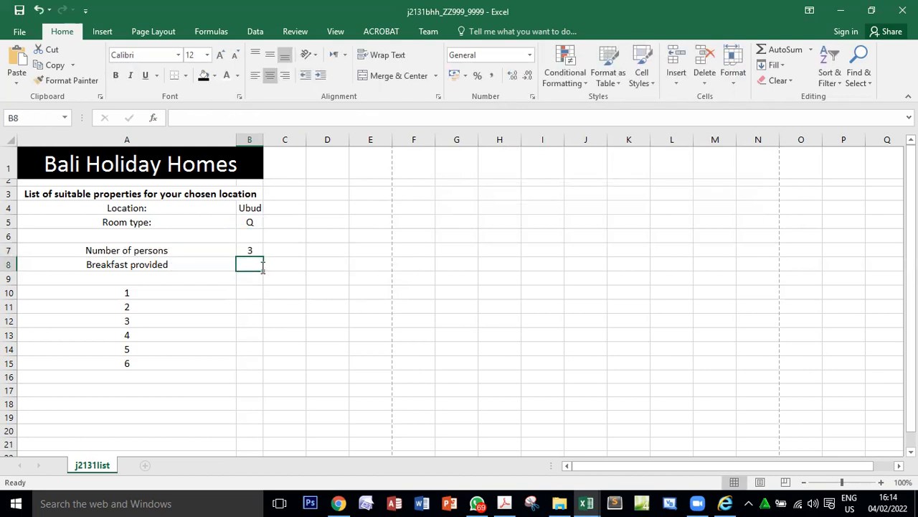
key("alt+Tab")
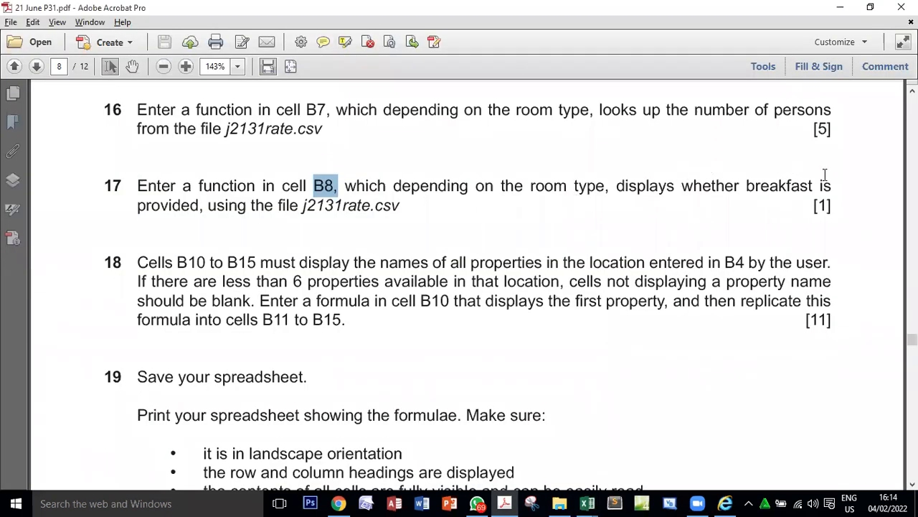
Review question 17's reference to the file j2131rate.csv and the marks for question 16 in the PDF, and return to the workbook.
left_click(262, 204)
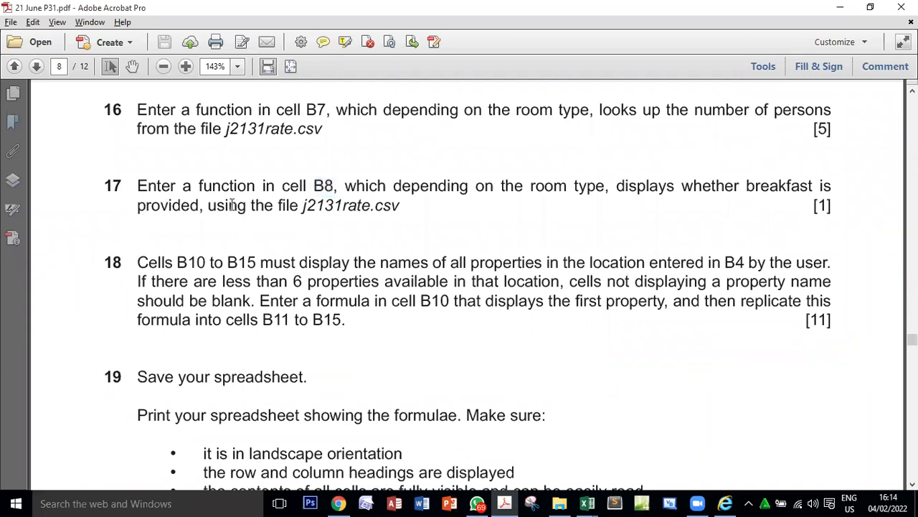
left_click_drag(207, 205, 506, 236)
key("alt+Tab")
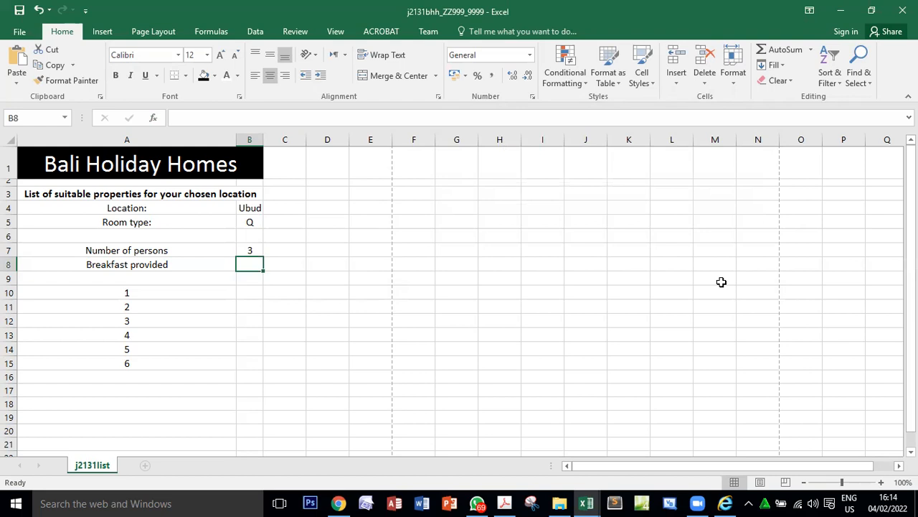
key("alt+Tab")
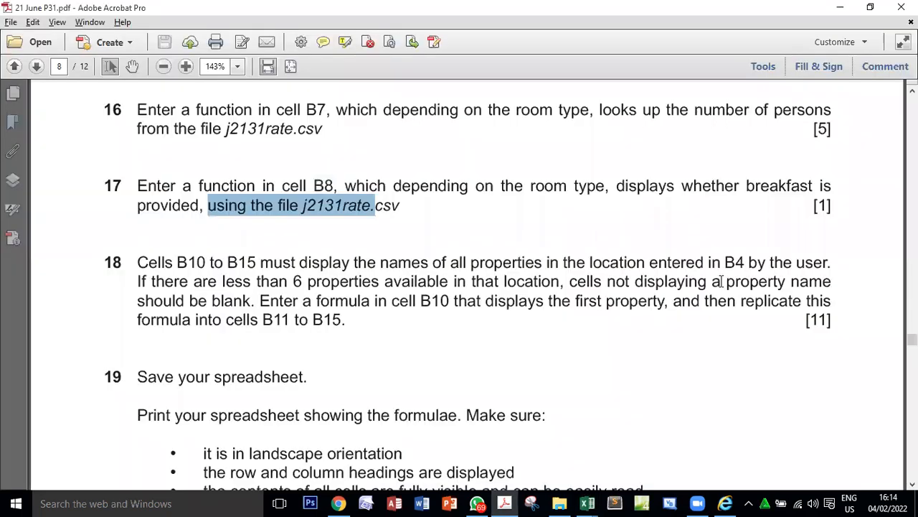
left_click_drag(828, 205, 818, 205)
left_click(823, 129)
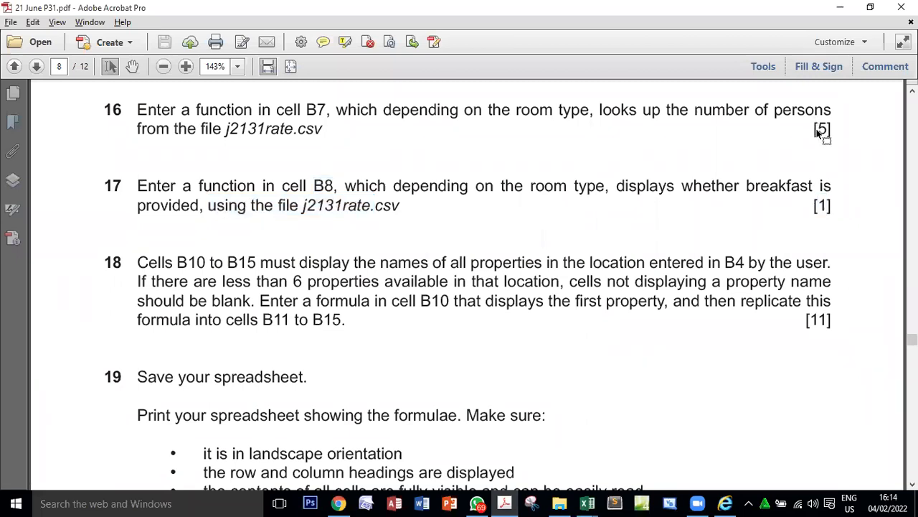
double_click(823, 130)
key("alt+Tab")
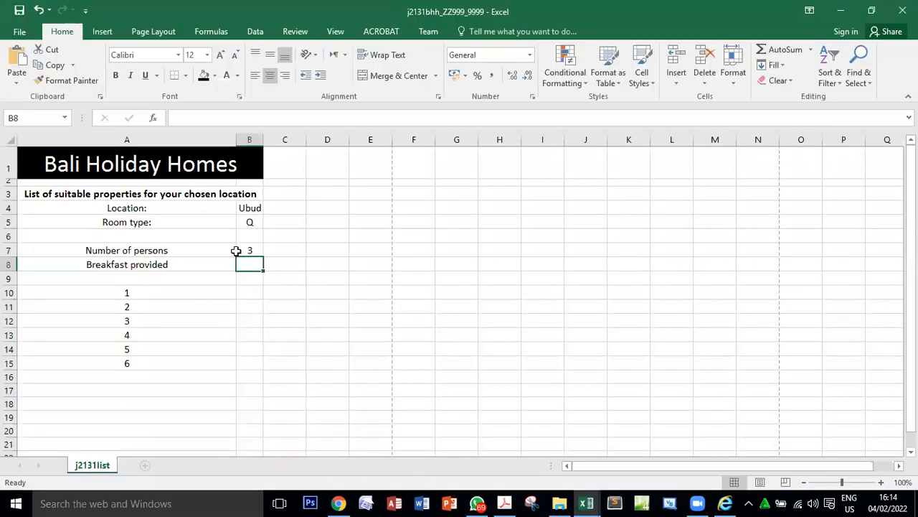
Start a VLOOKUP function in B8 with B5 as lookup value and cells $A$2:$D$27 of j2131rate.csv as table array.
left_click(155, 117)
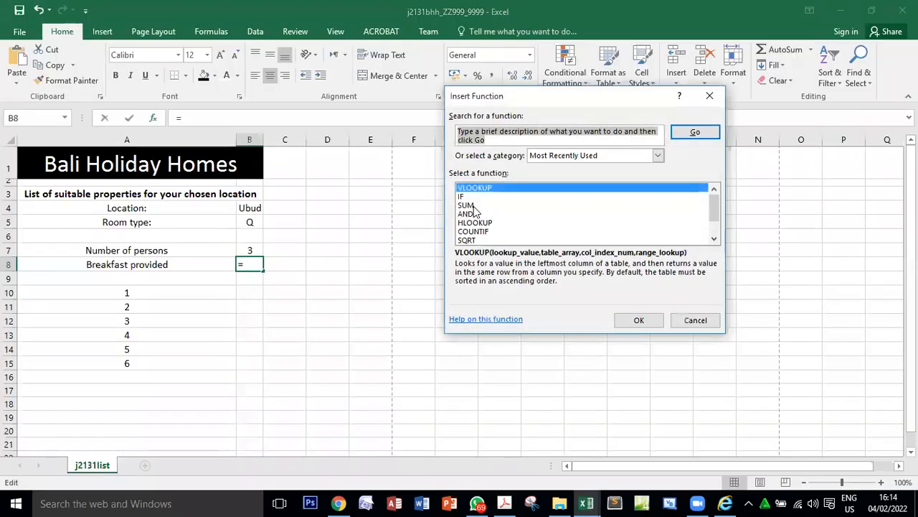
left_click(641, 320)
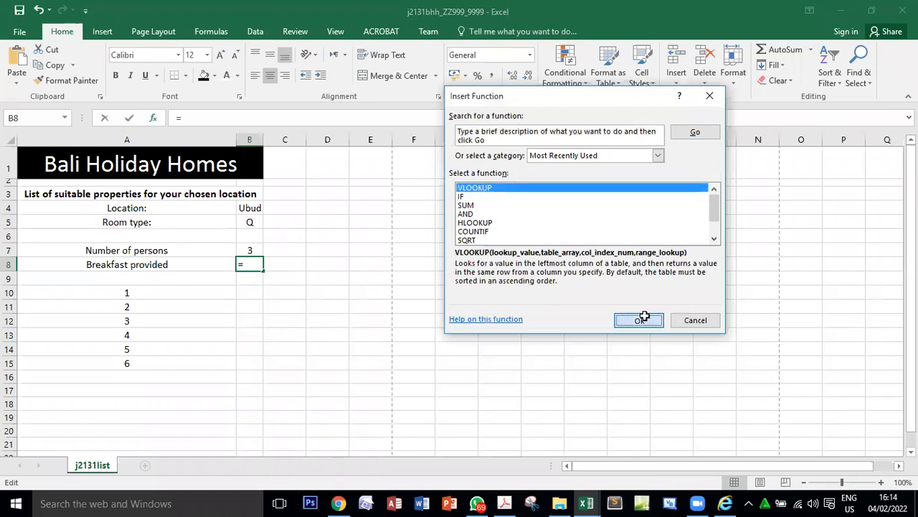
left_click(250, 222)
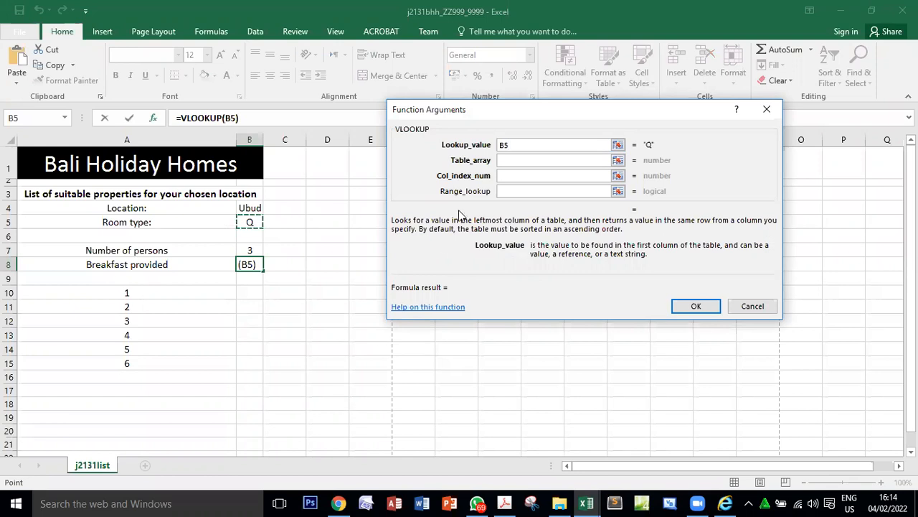
left_click(525, 159)
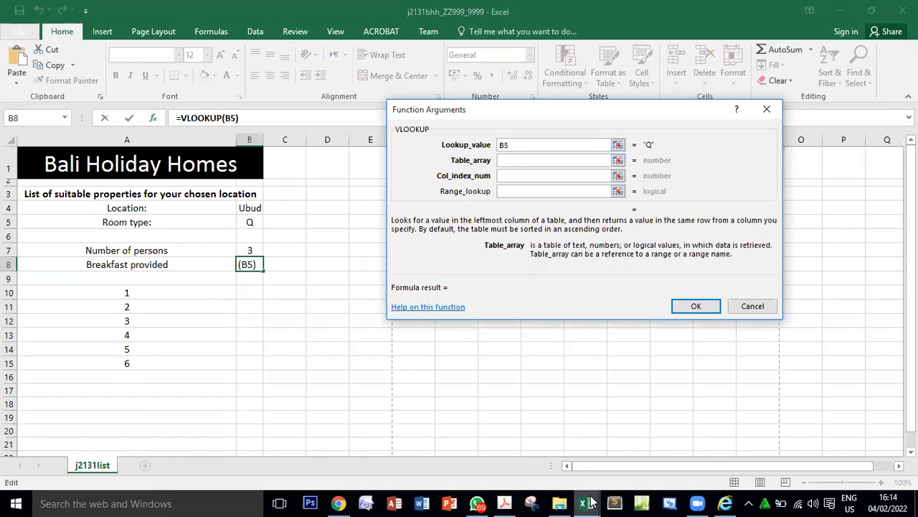
mouse_move(586, 503)
left_click(566, 427)
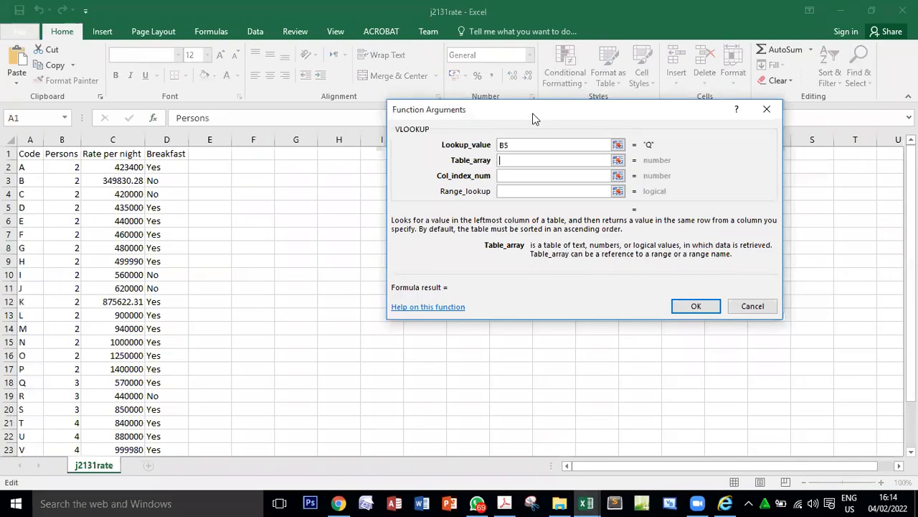
left_click_drag(21, 167, 180, 181)
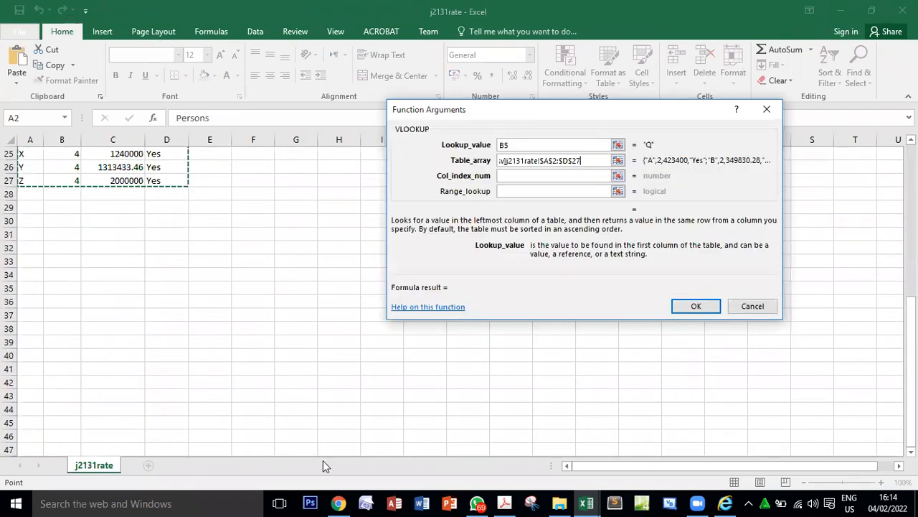
scroll(323, 460, "up", 8)
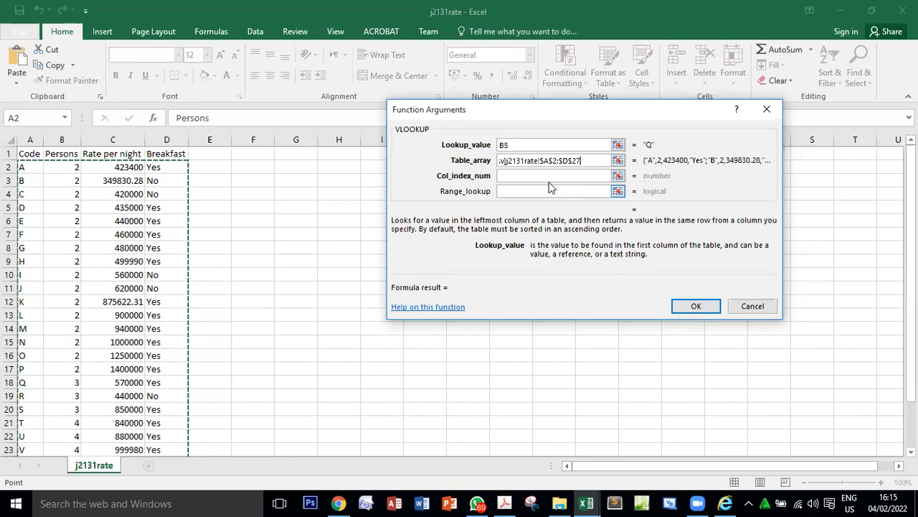
Set the VLOOKUP column index number to 4 and the range lookup to FALSE, and complete the function in B8.
left_click(546, 175)
type("4")
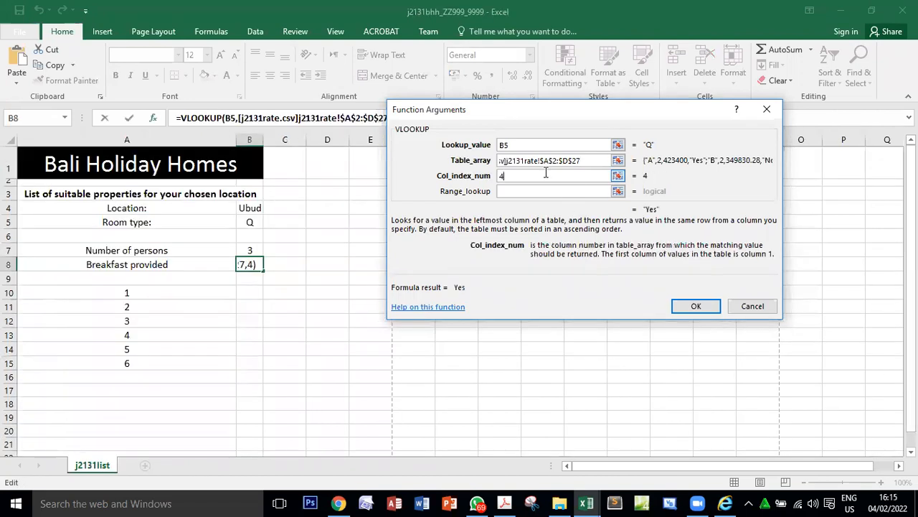
left_click(557, 190)
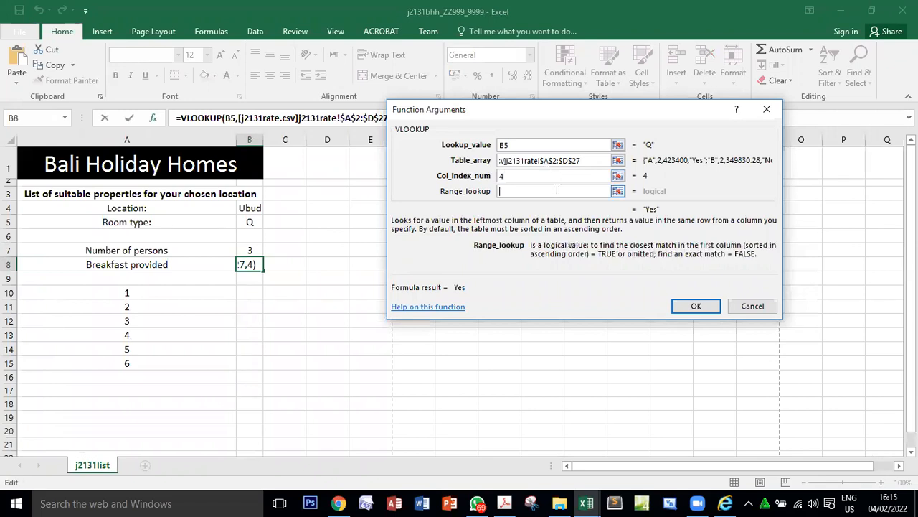
type("faks")
key("BackSpace")
key("BackSpace")
type("lse")
left_click(702, 310)
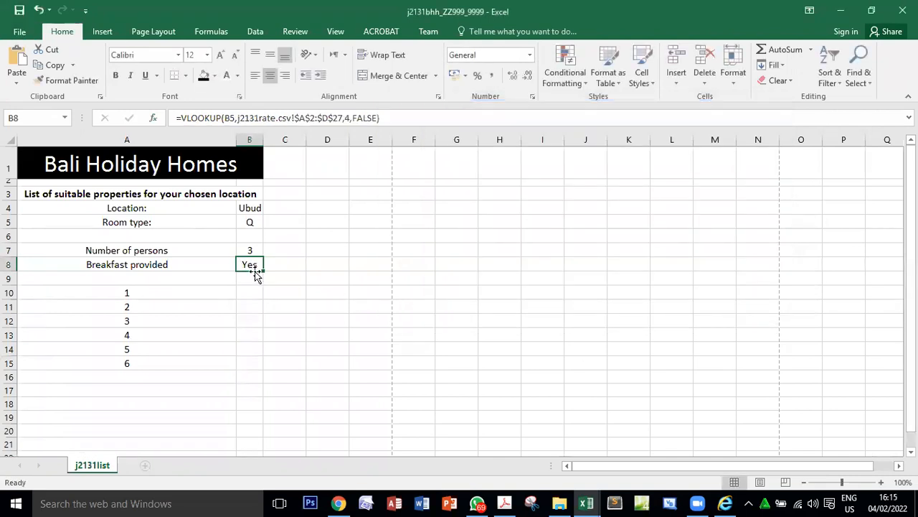
Check the B8 result against the PDF's sample spreadsheet and review the marks for questions 16 to 18.
left_click(505, 503)
scroll(340, 366, "up", 10)
double_click(556, 367)
scroll(556, 373, "down", 10)
double_click(823, 163)
double_click(828, 226)
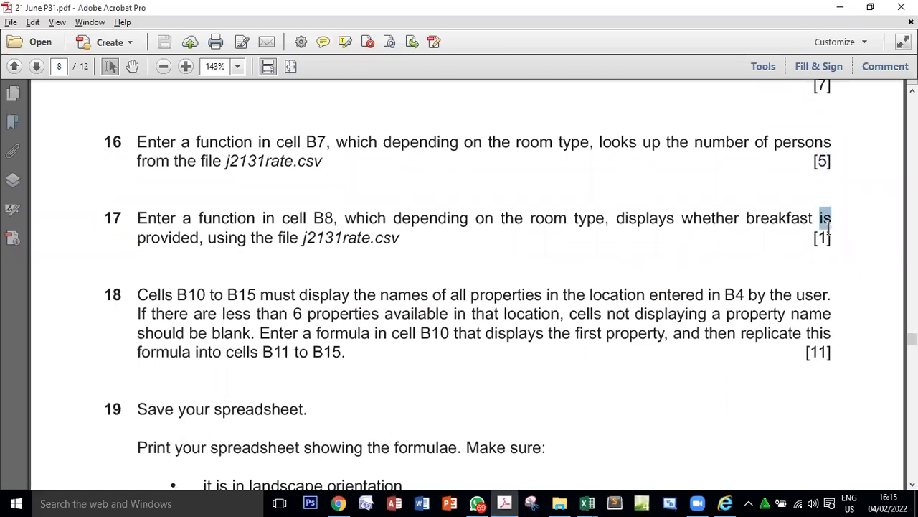
double_click(820, 355)
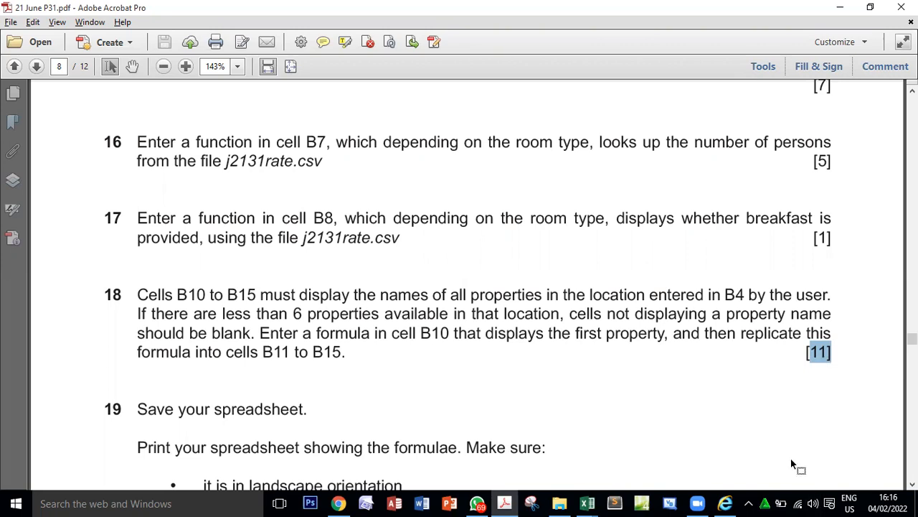
Highlight the reference to cells B10 to B15 in question 18 and examine the matching range B10:B15 in the workbook.
left_click_drag(178, 294, 256, 295)
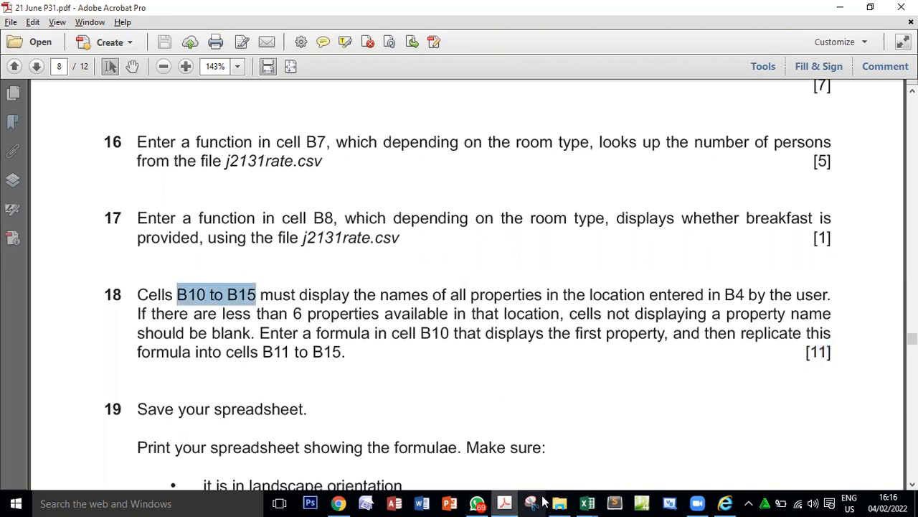
mouse_move(587, 503)
left_click(696, 446)
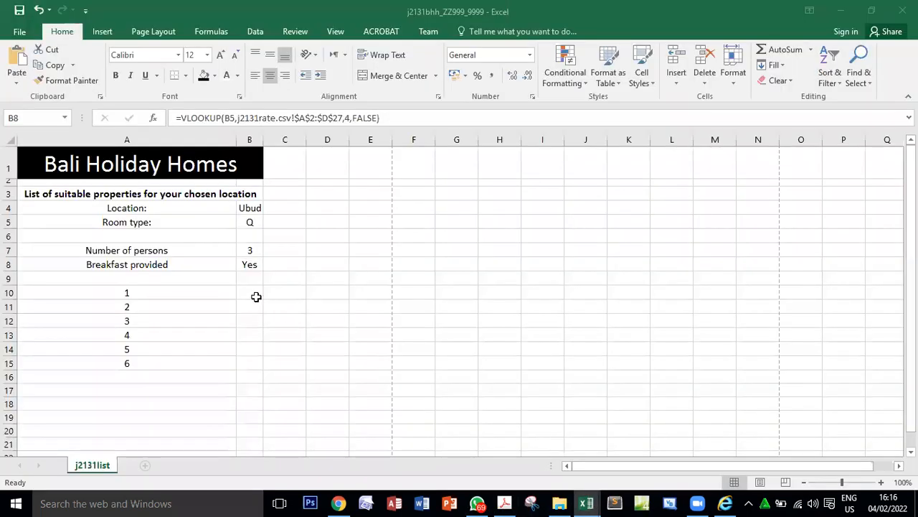
left_click_drag(250, 293, 251, 364)
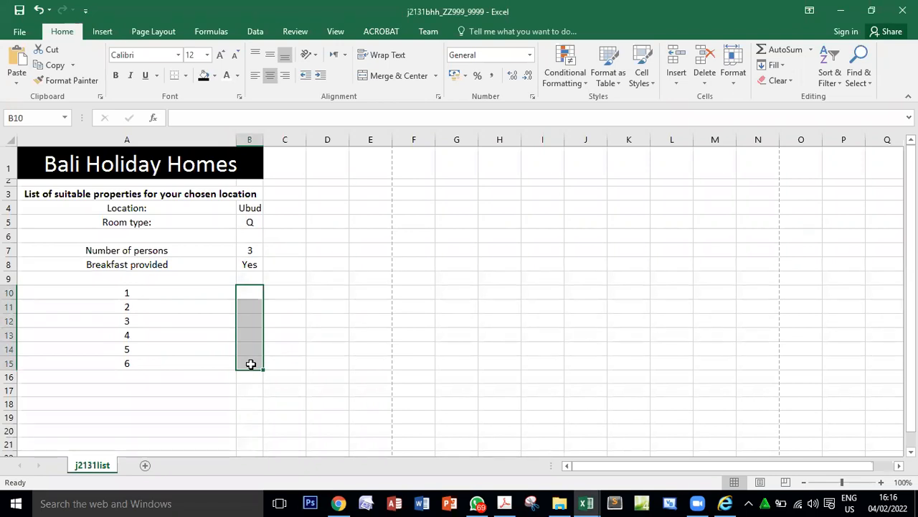
left_click(248, 295)
left_click_drag(263, 298, 258, 371)
left_click(505, 501)
left_click(505, 502)
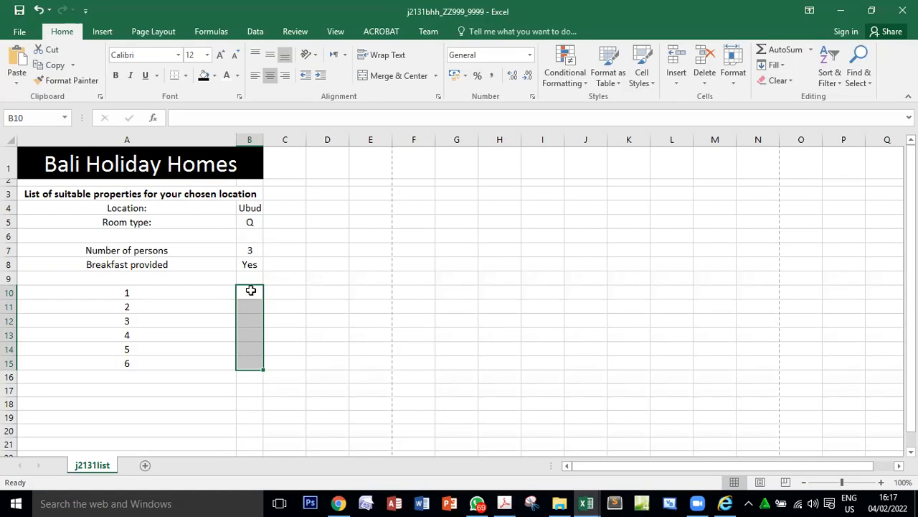
left_click(250, 290)
left_click_drag(263, 298, 275, 370)
Read in question 18 of the PDF what the formula in B10 must display and which cells it must be replicated into.
left_click(504, 501)
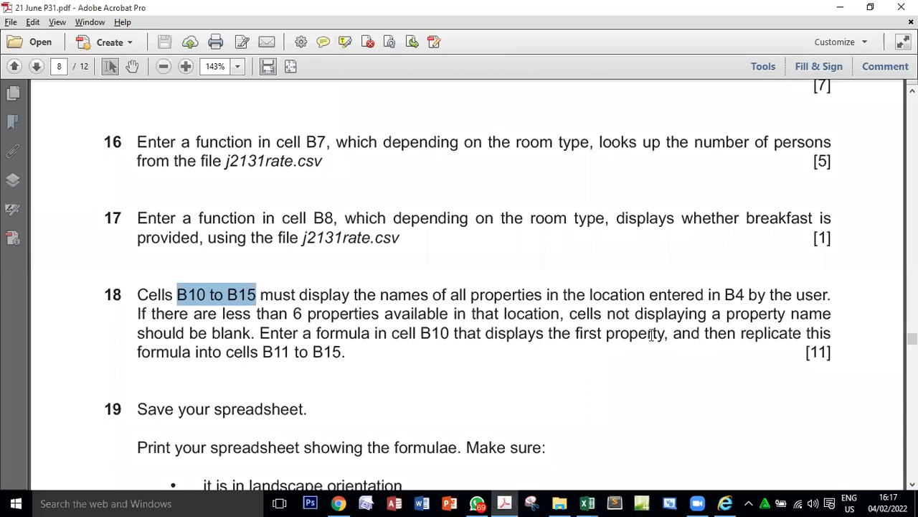
left_click_drag(260, 333, 800, 334)
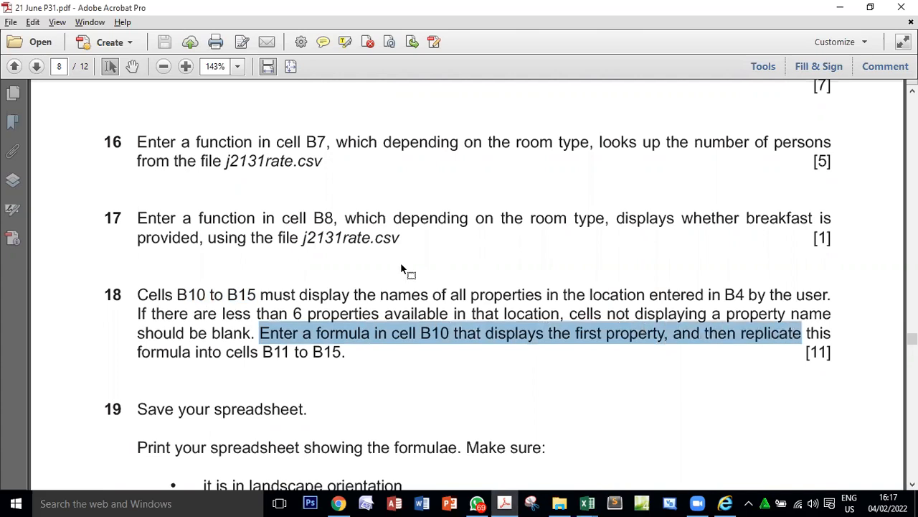
left_click_drag(139, 356, 334, 364)
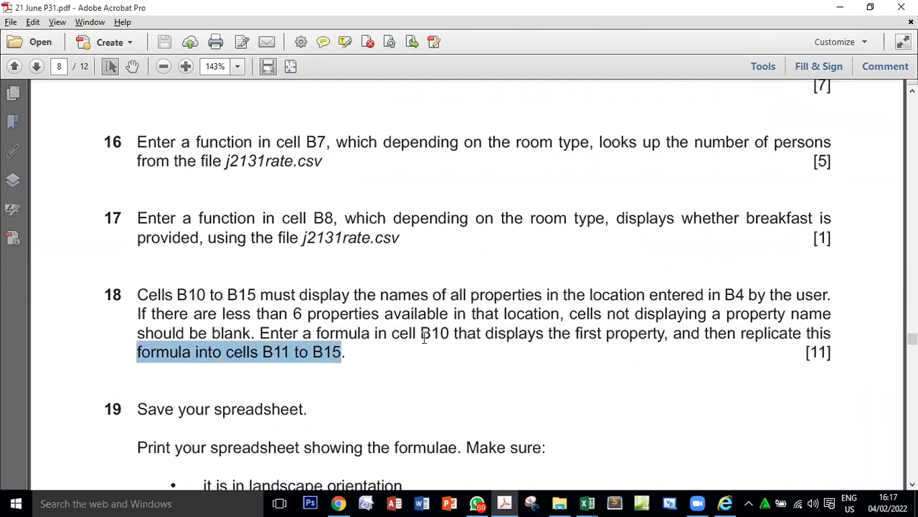
left_click_drag(424, 337, 611, 343)
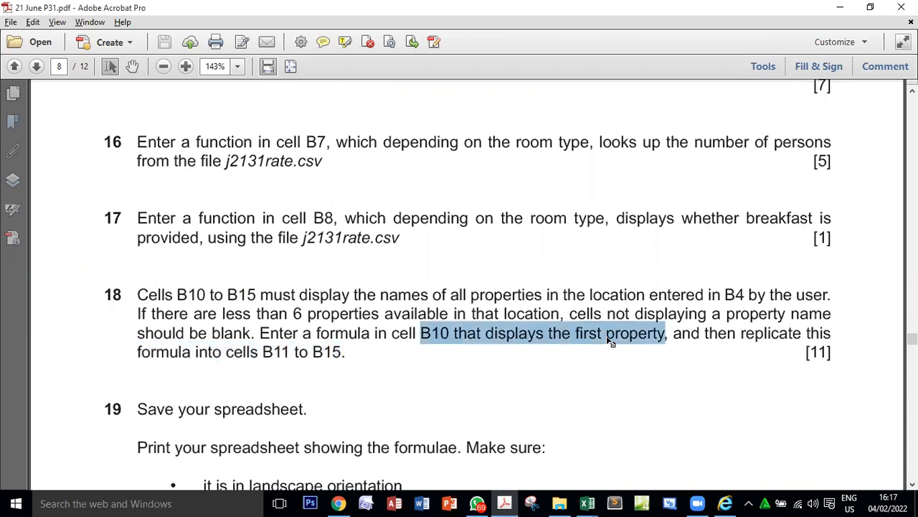
Return to the j2131bhh workbook and extend the empty cell B10 down to B15 as a trial of the replication.
left_click(587, 503)
left_click(714, 438)
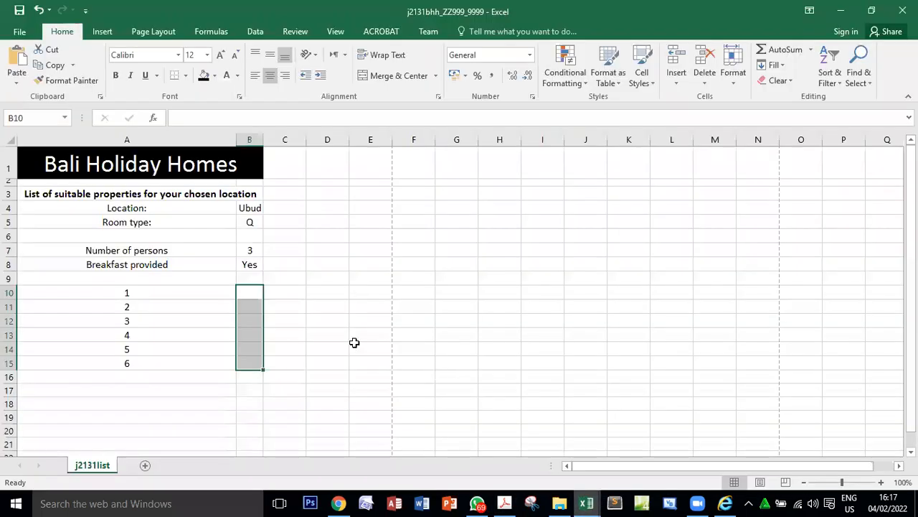
left_click(250, 291)
left_click_drag(265, 298, 256, 373)
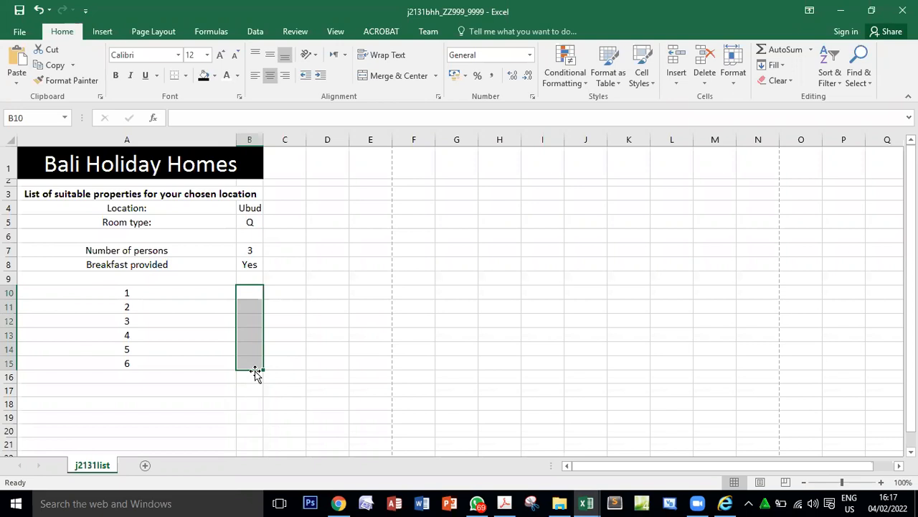
Reread the first sentence of question 18 in the PDF, highlighting the cell references B10 and B4.
left_click(505, 503)
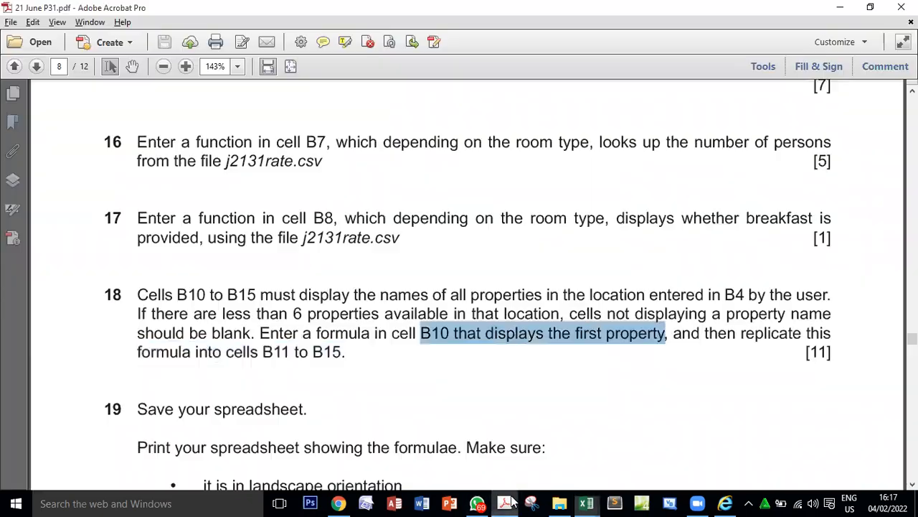
left_click(335, 382)
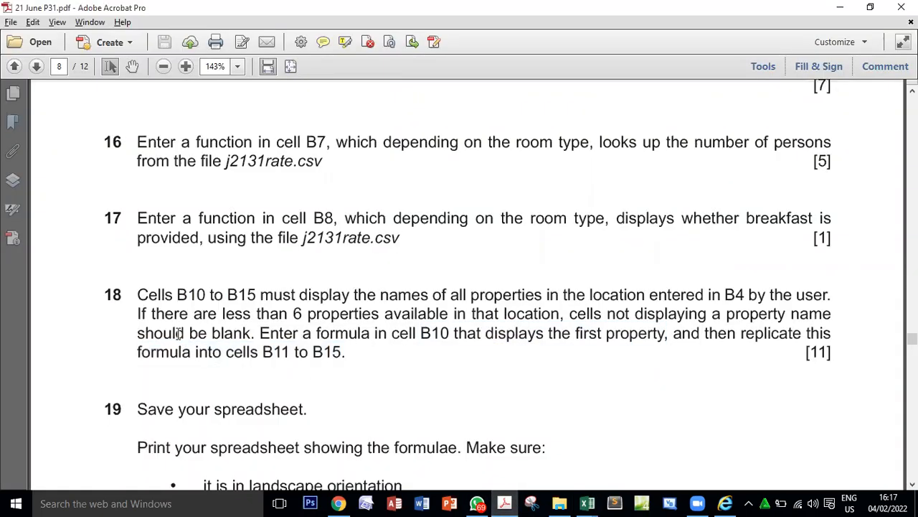
left_click(147, 291)
left_click_drag(173, 284, 225, 299)
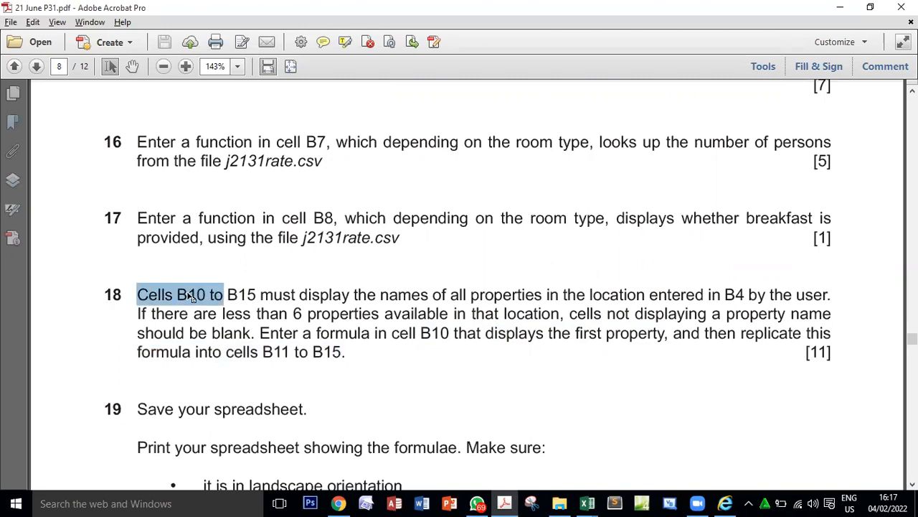
double_click(192, 298)
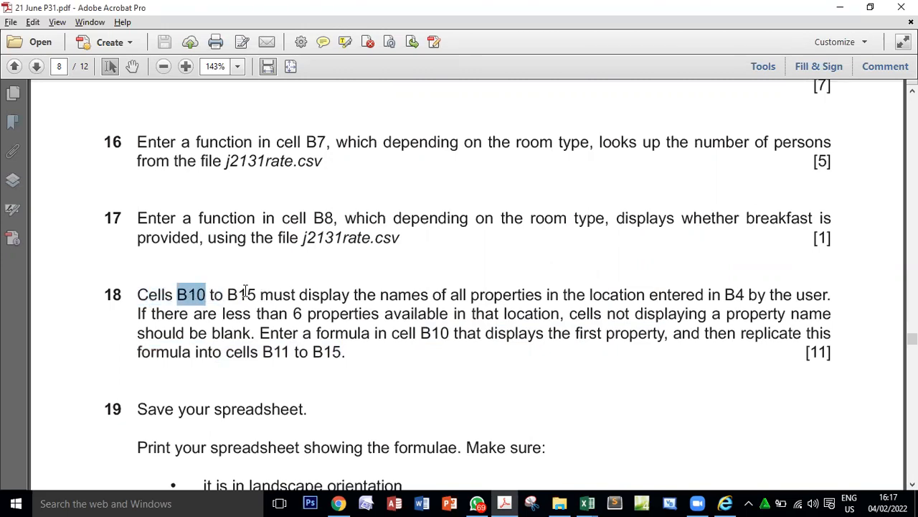
left_click_drag(256, 294, 342, 293)
left_click_drag(447, 293, 603, 287)
left_click_drag(665, 284, 704, 295)
double_click(735, 295)
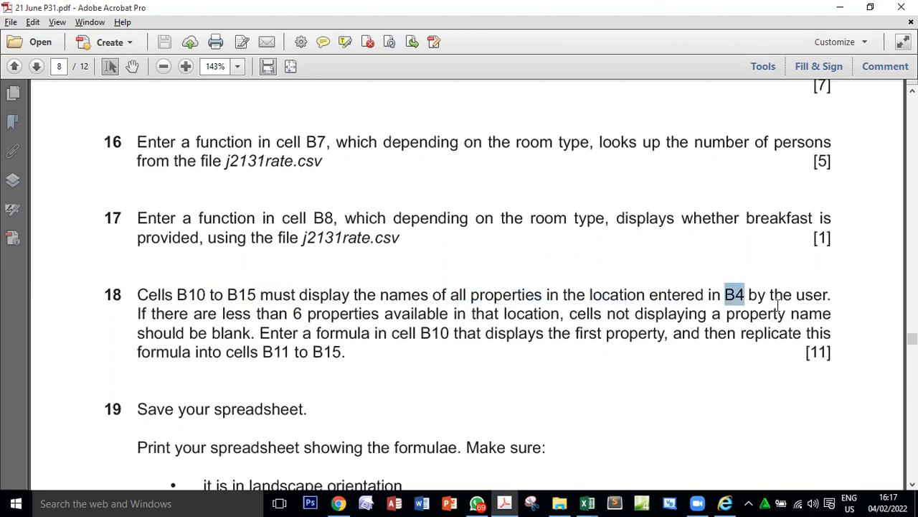
Compare question 18's reference to B4 with the location cell B4 in the workbook, and select the first property cell B10.
key("alt+Tab")
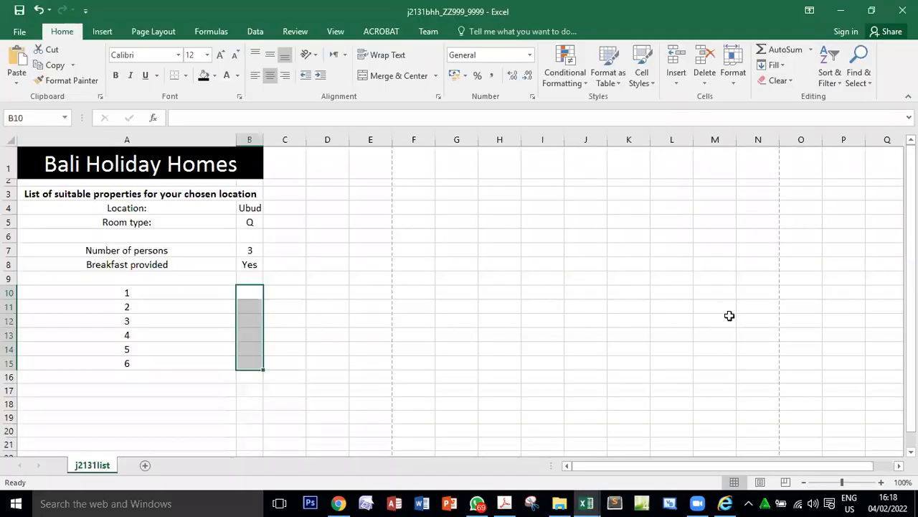
left_click(254, 212)
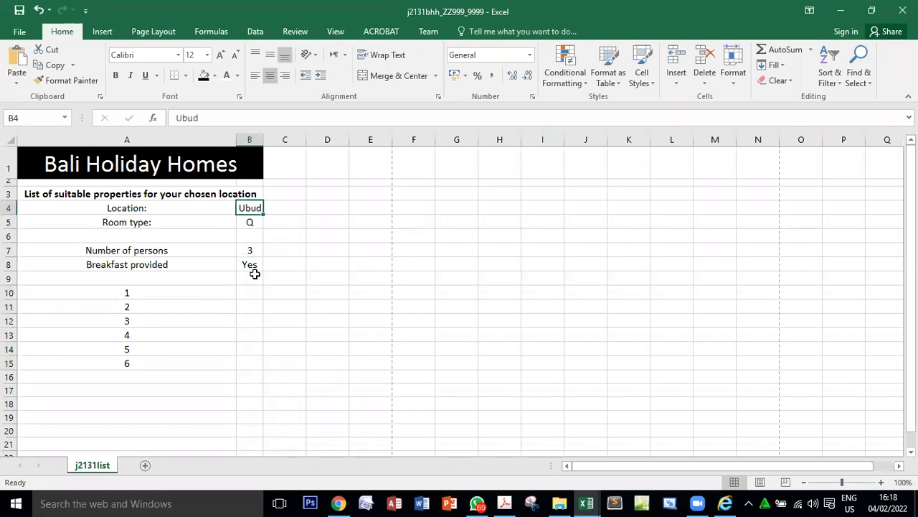
key("alt+Tab")
left_click_drag(394, 295, 825, 294)
double_click(733, 294)
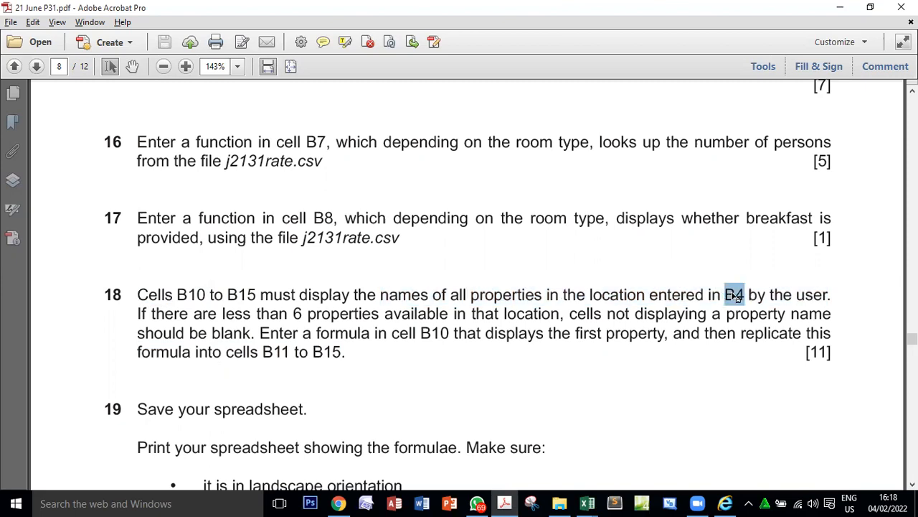
key("alt+Tab")
left_click(251, 208)
left_click(250, 292)
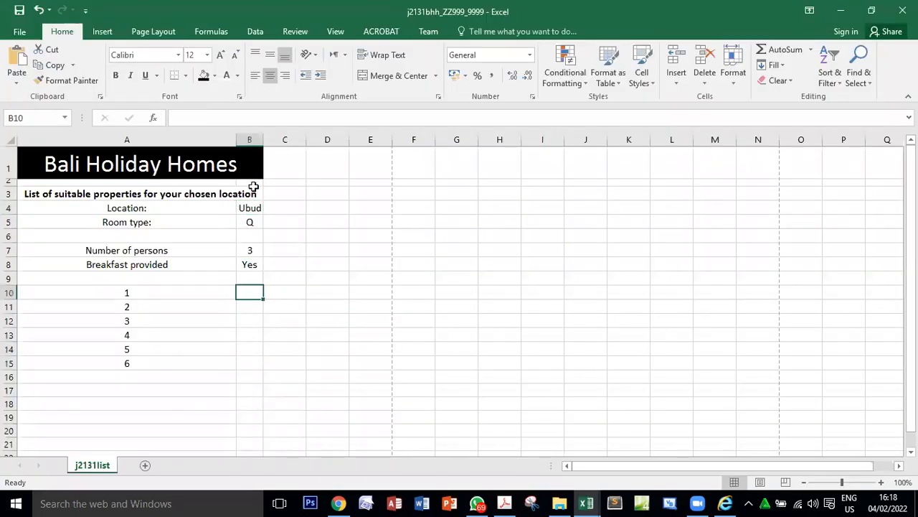
Check the location cell B4 in the workbook against question 18 in the PDF, highlighting the reference to B4.
double_click(246, 208)
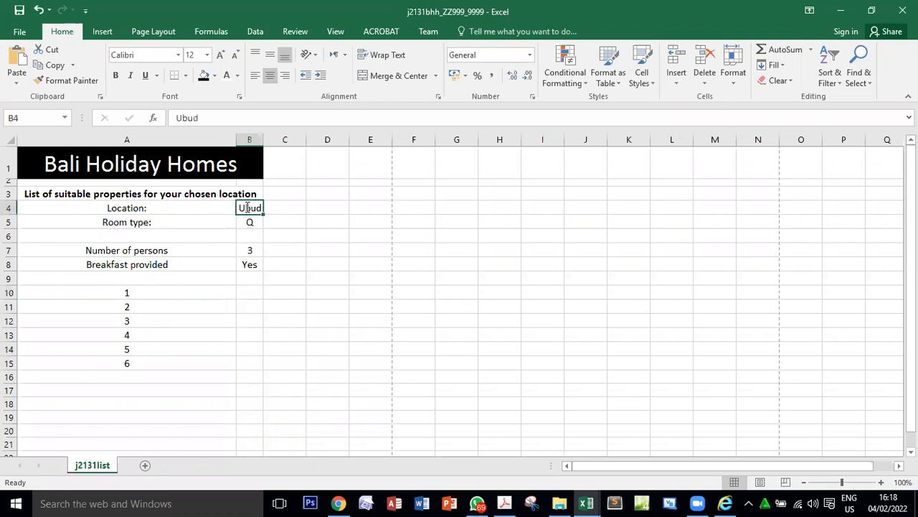
left_click(248, 290)
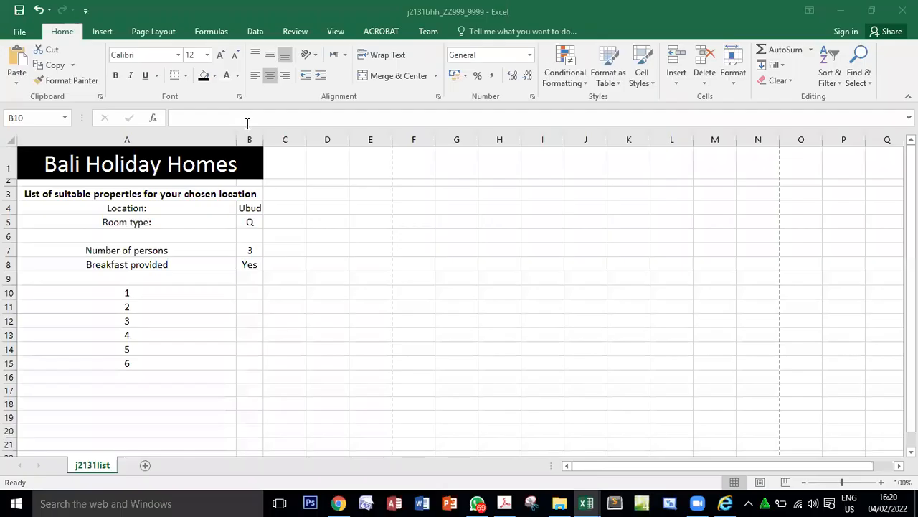
left_click(504, 503)
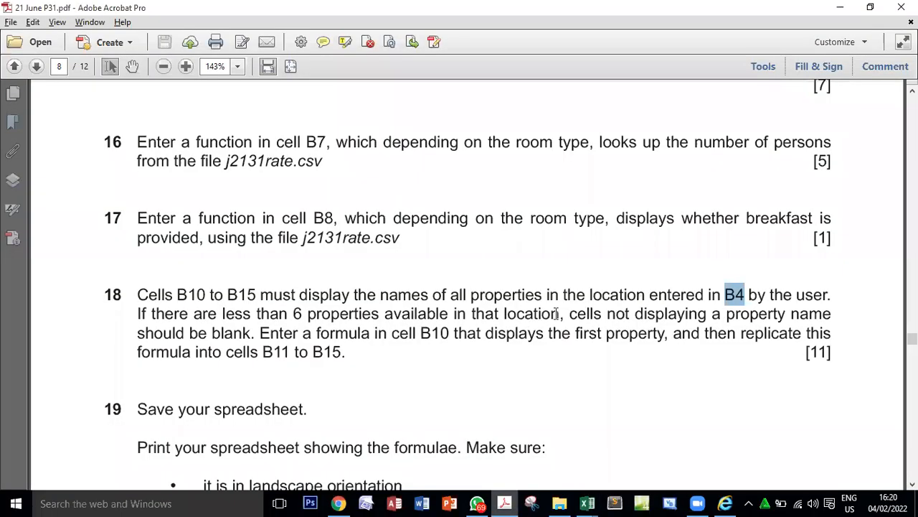
left_click(636, 296)
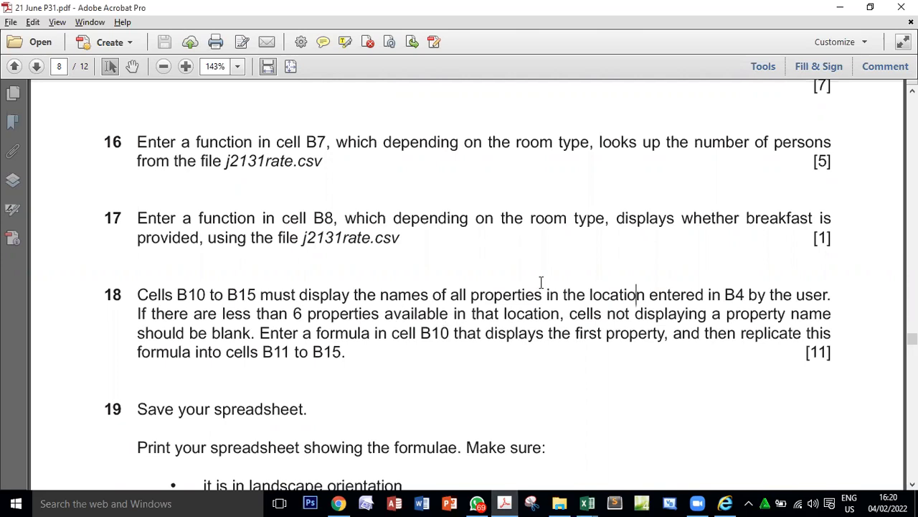
double_click(732, 290)
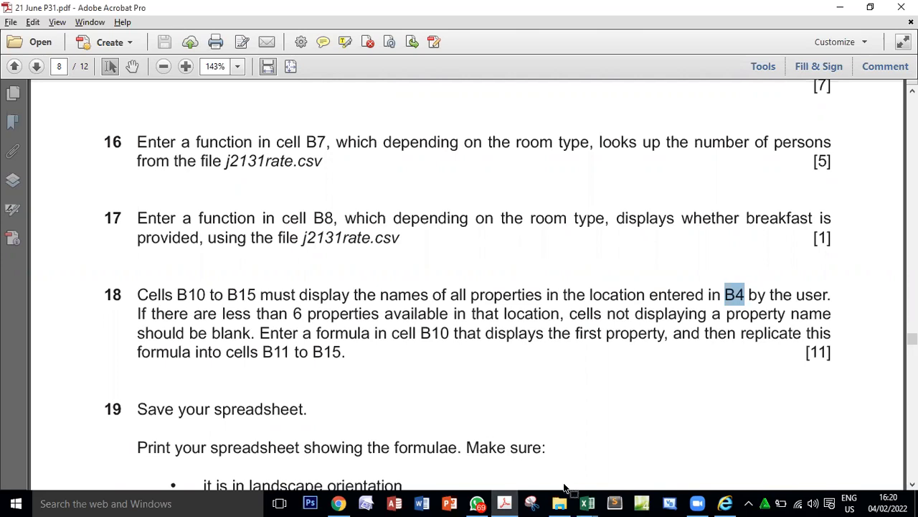
Return to the j2131bhh workbook and start a trial entry of x in the first property cell B10.
mouse_move(583, 501)
left_click(693, 459)
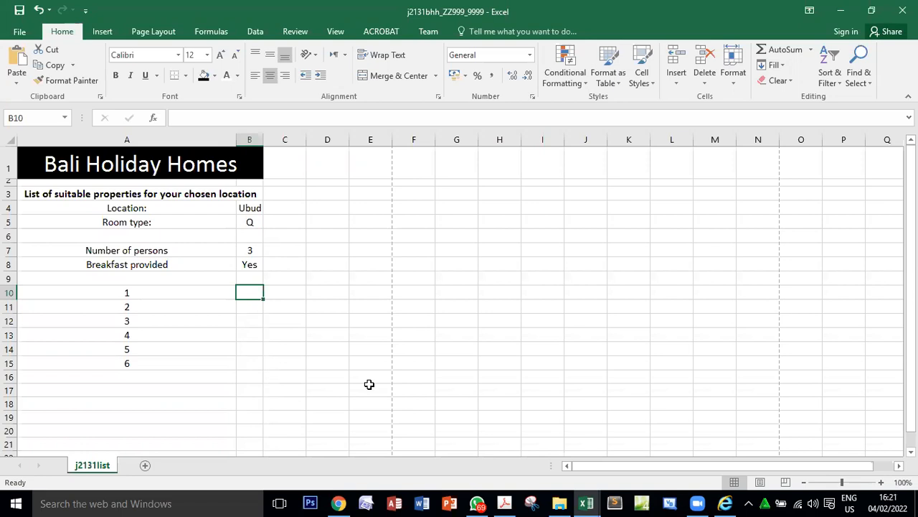
type("x")
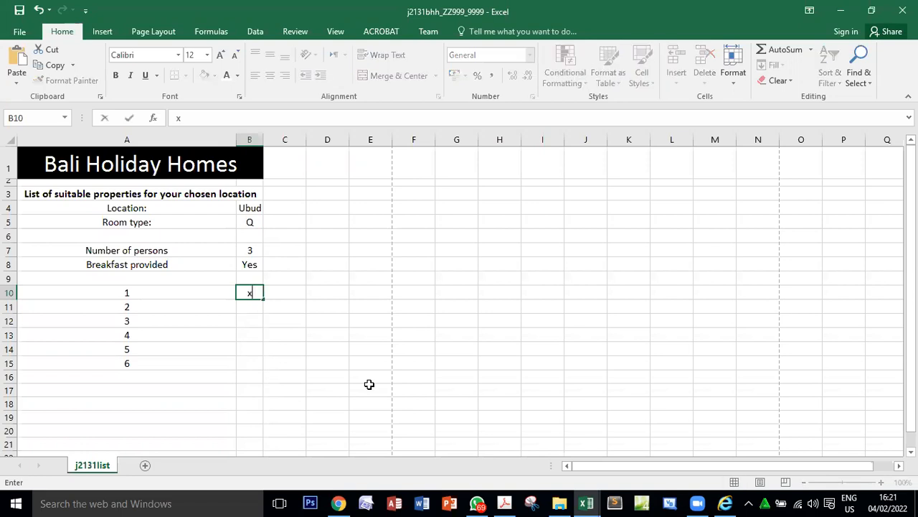
Read in question 18 of the PDF how unused property cells must appear and where the B10 formula must be replicated, highlighting the passages.
left_click(504, 502)
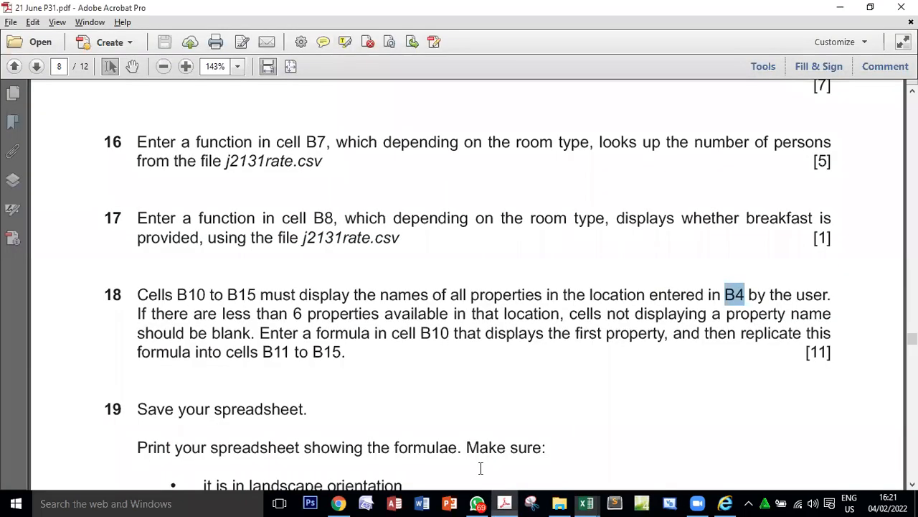
left_click_drag(138, 314, 247, 336)
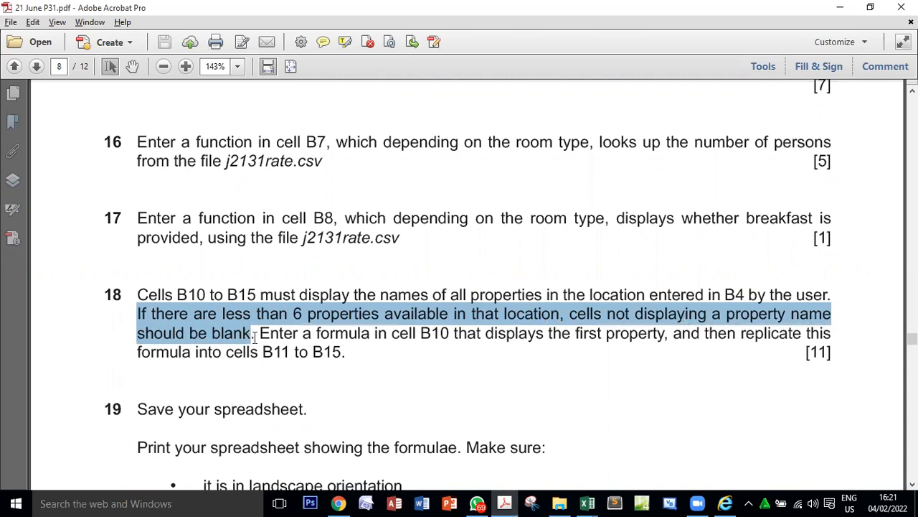
left_click_drag(256, 336, 146, 327)
left_click(429, 333)
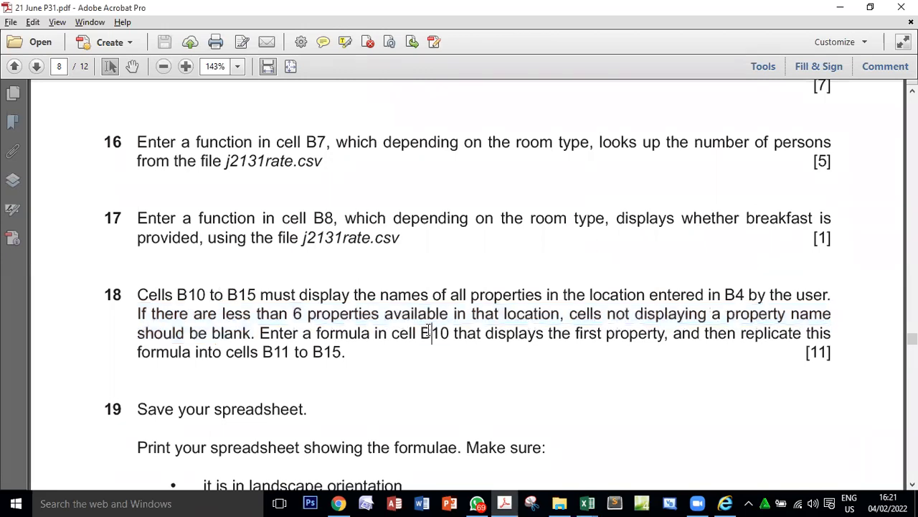
double_click(429, 332)
left_click_drag(576, 332, 811, 330)
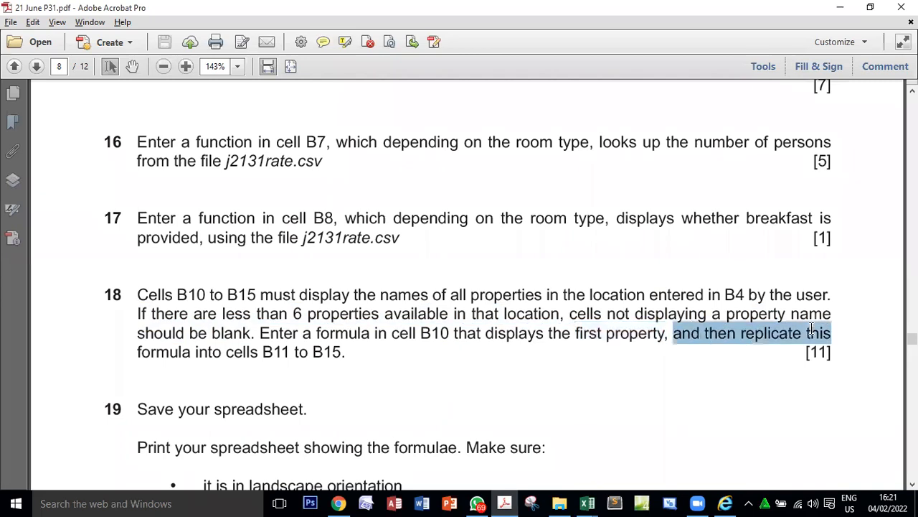
left_click_drag(139, 351, 346, 354)
double_click(277, 353)
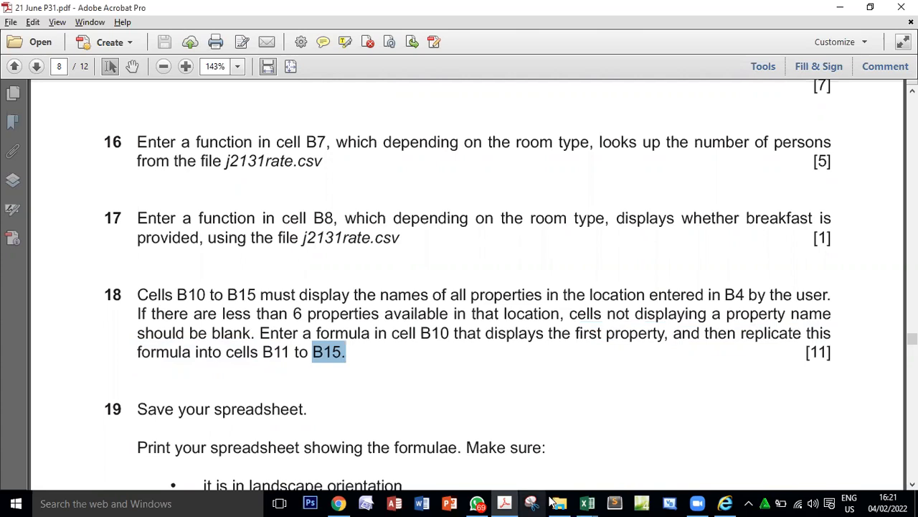
Return to the j2131bhh workbook and discard the uncommitted x entry in B10.
mouse_move(587, 503)
left_click(684, 457)
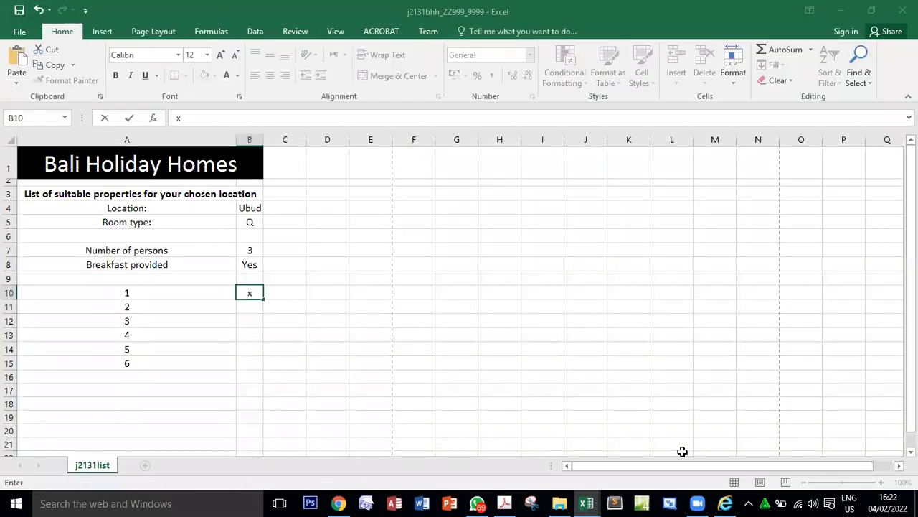
key("Escape")
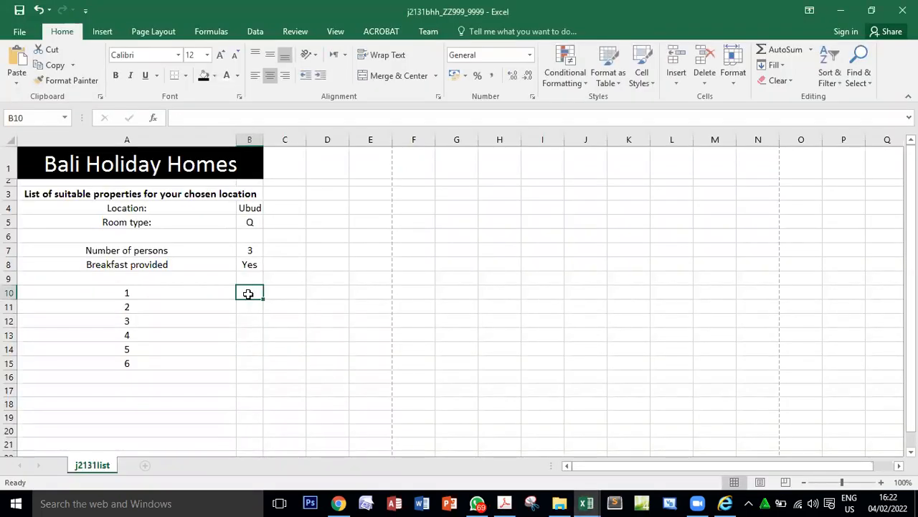
Search the function list for hlookup and insert the HLOOKUP function in cell B10.
left_click(154, 118)
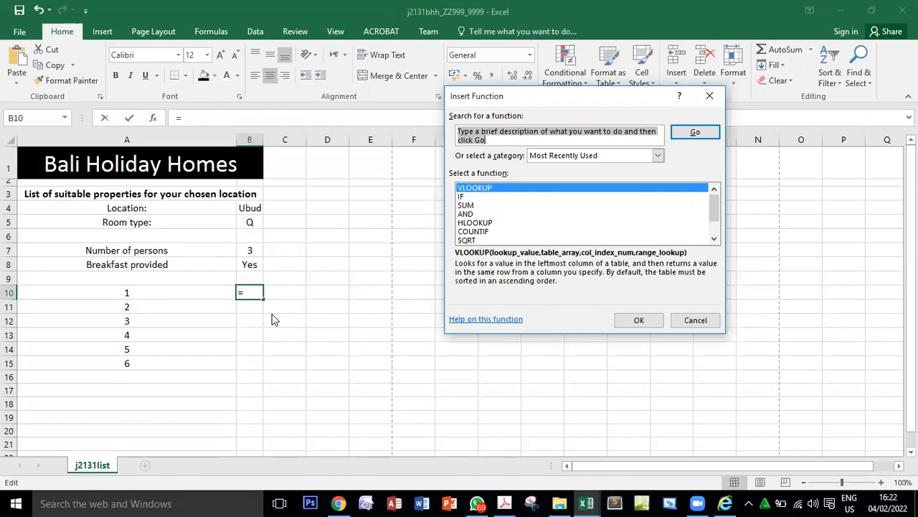
key("BackSpace")
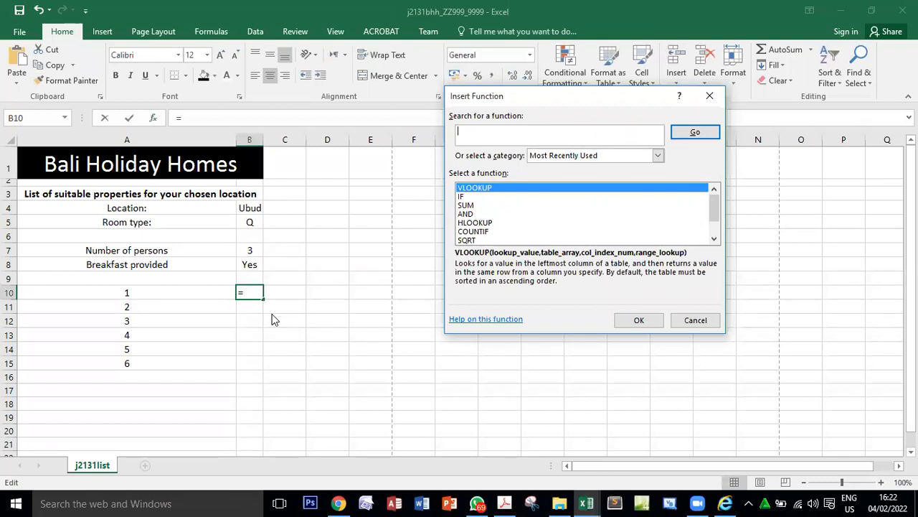
type("hlookup")
left_click(693, 134)
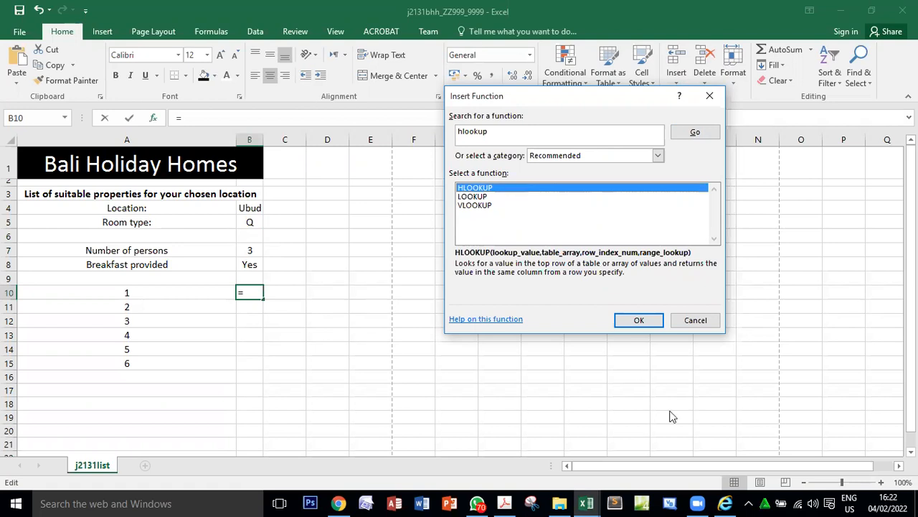
left_click(646, 325)
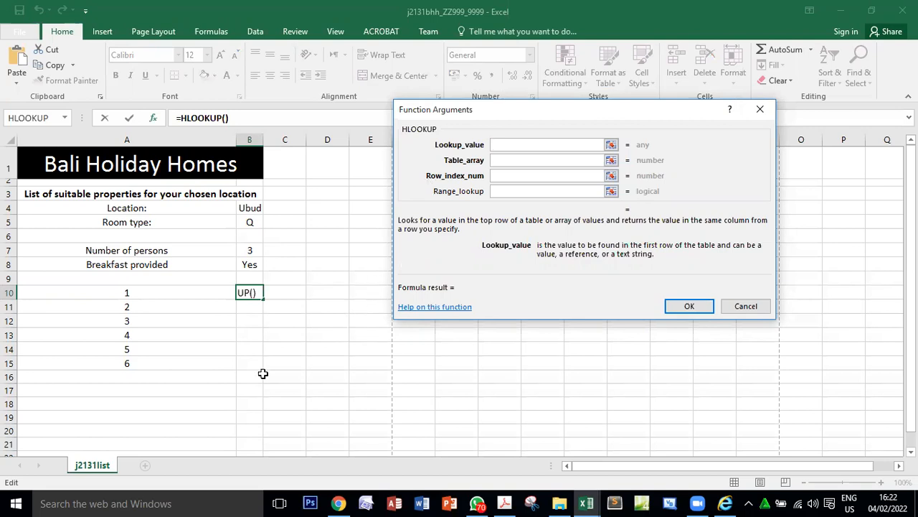
Set the HLOOKUP lookup value to B4 and its table array to $B$2:$H$8 in the j2131home workbook.
left_click(245, 208)
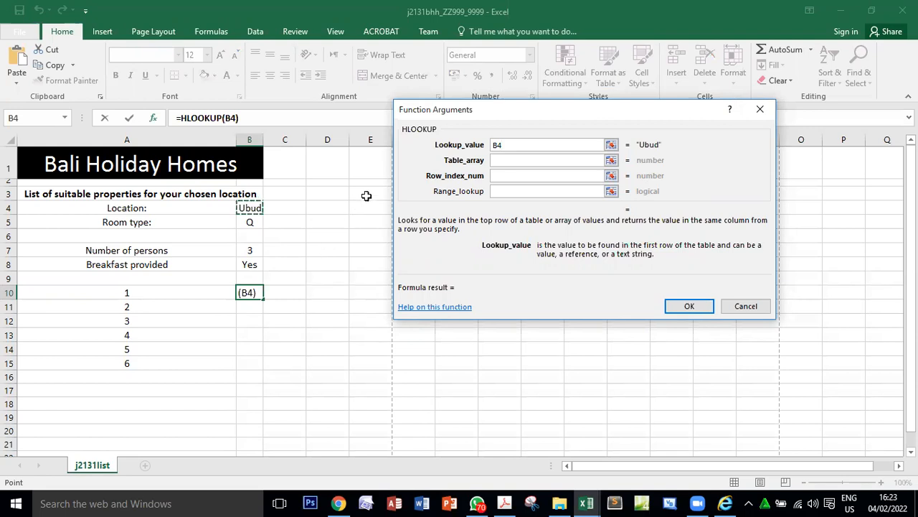
left_click(518, 160)
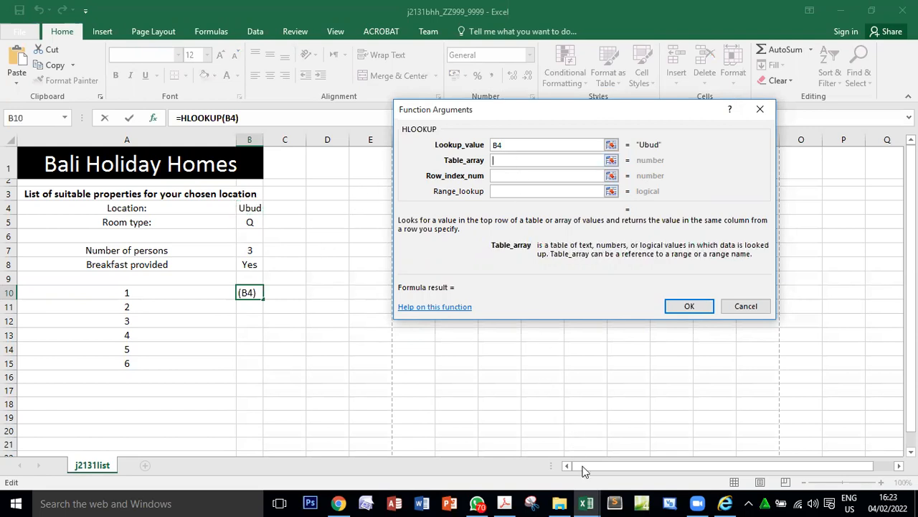
left_click(587, 503)
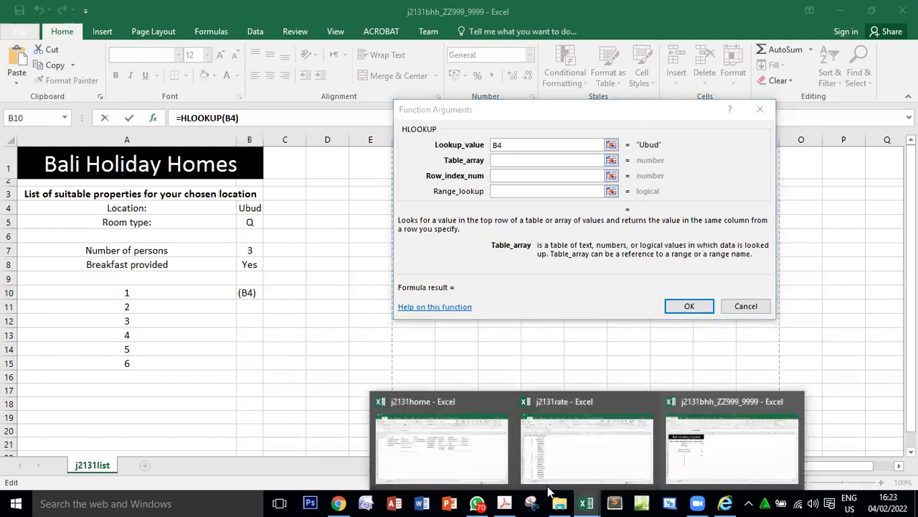
left_click(472, 449)
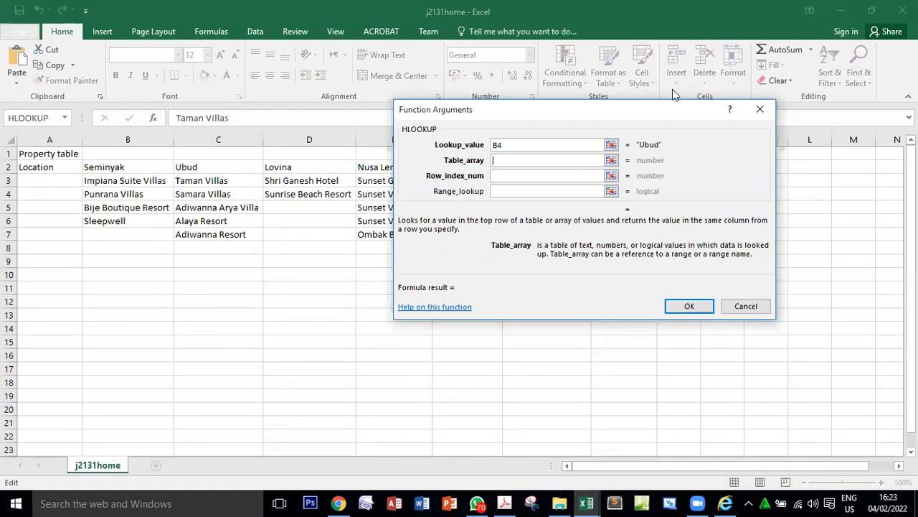
left_click_drag(640, 117, 599, 288)
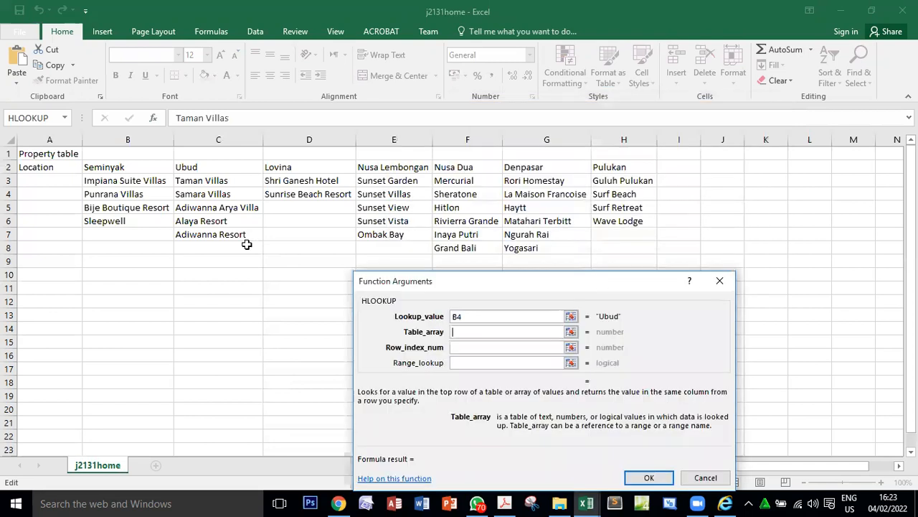
left_click(112, 169)
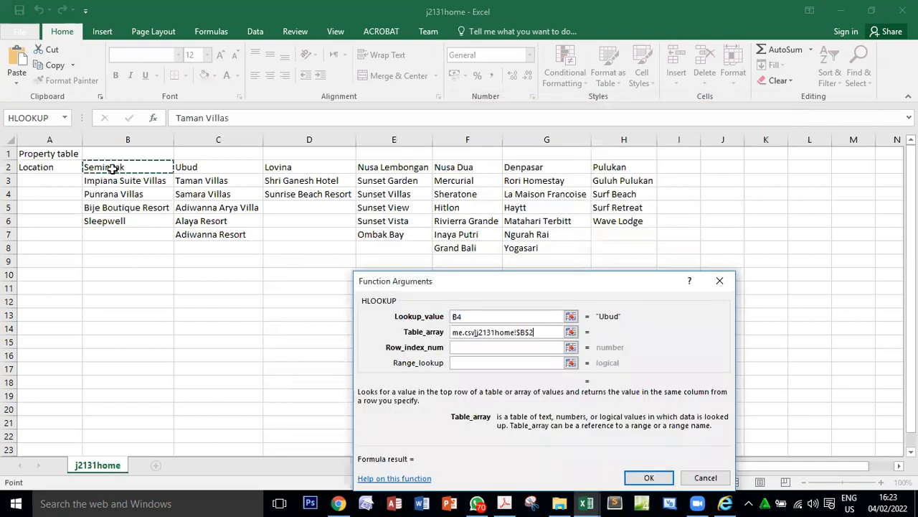
left_click_drag(113, 169, 609, 246)
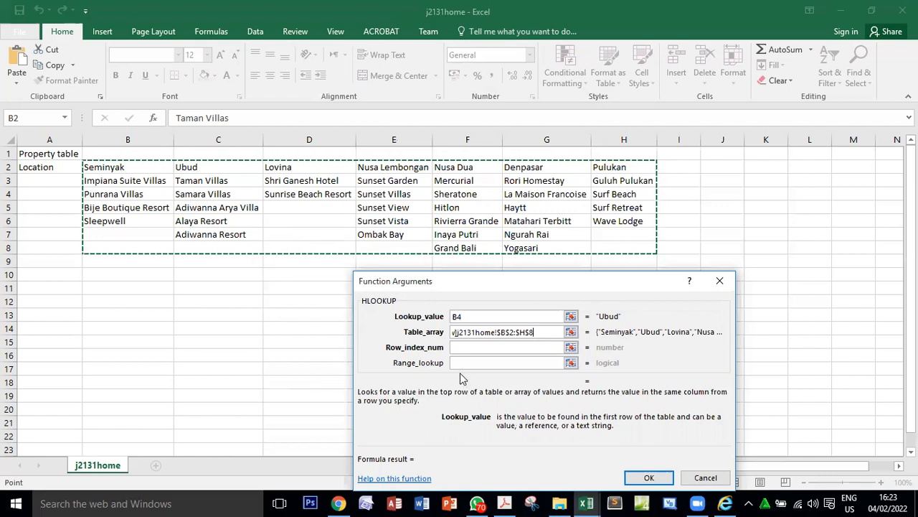
With the row index argument active, compare the numbered property rows in j2131bhh with the rows under Ubud in j2131home.
left_click(456, 347)
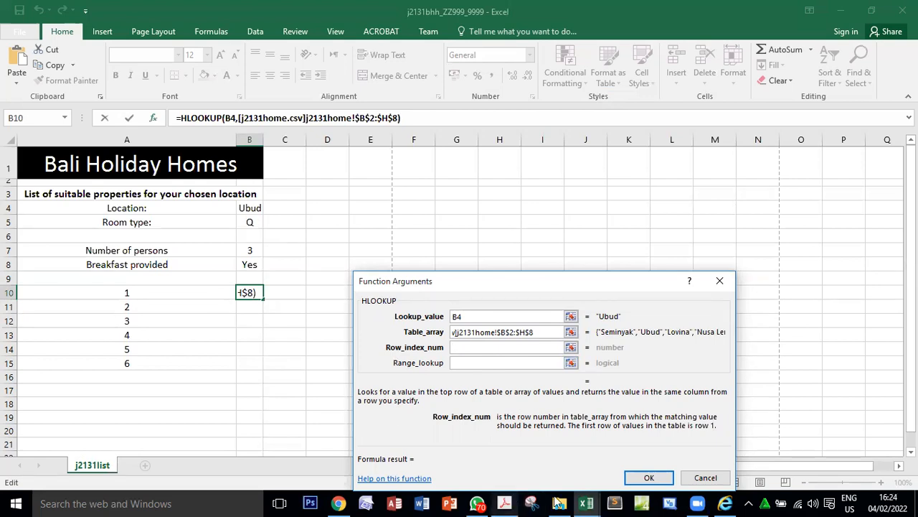
mouse_move(585, 502)
left_click(511, 448)
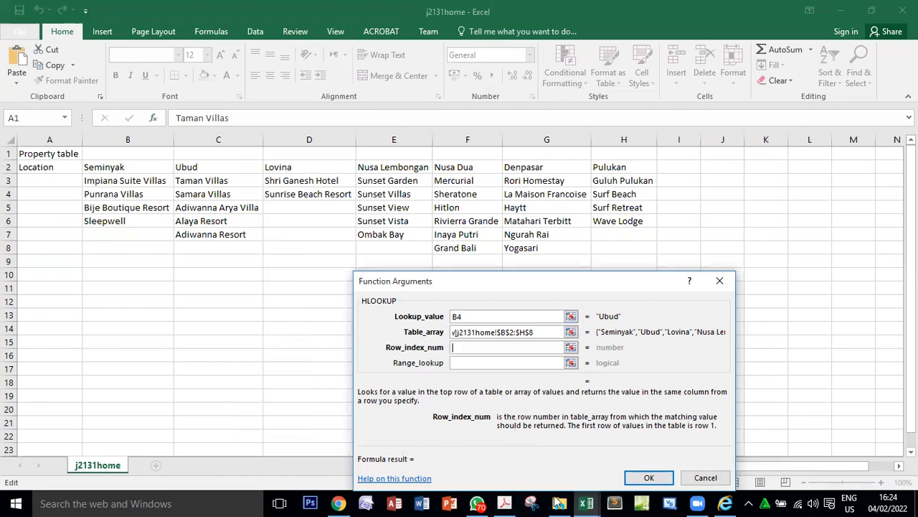
left_click(587, 502)
left_click(709, 448)
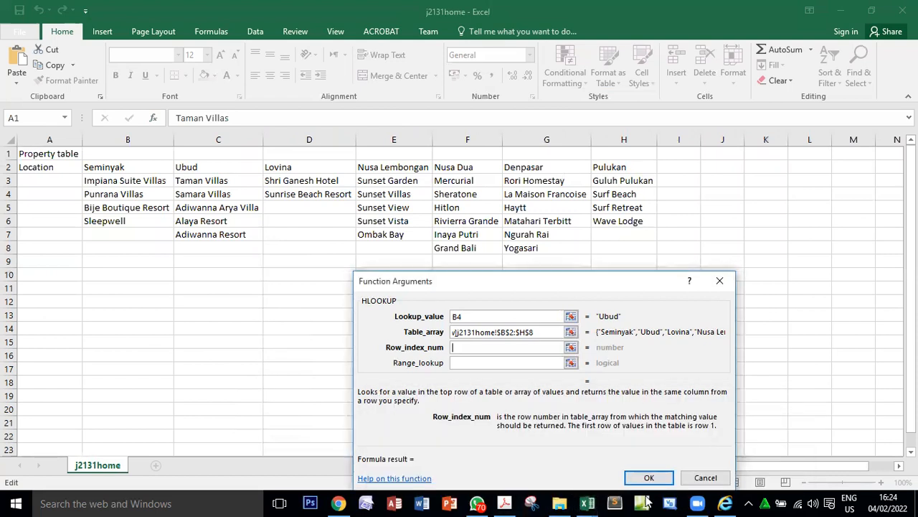
left_click(586, 503)
left_click(710, 445)
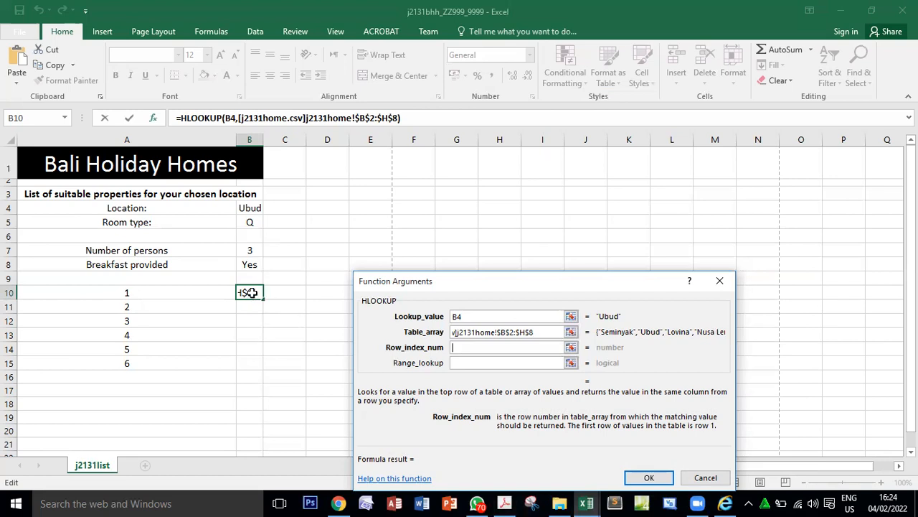
key("alt+Tab")
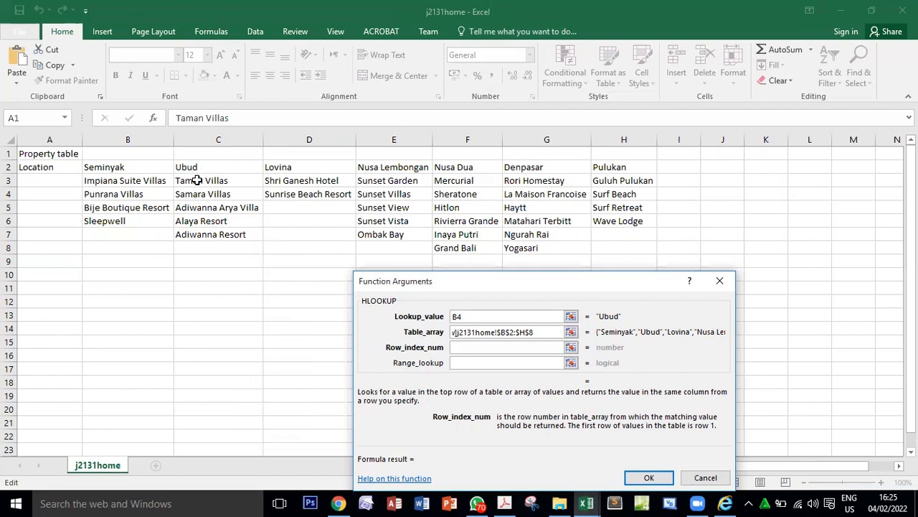
key("ctrl+Tab")
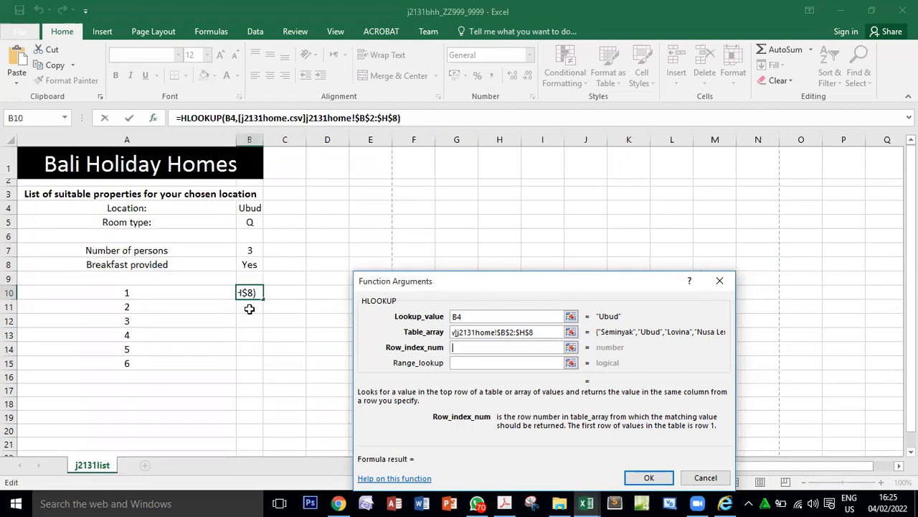
key("ctrl+Tab")
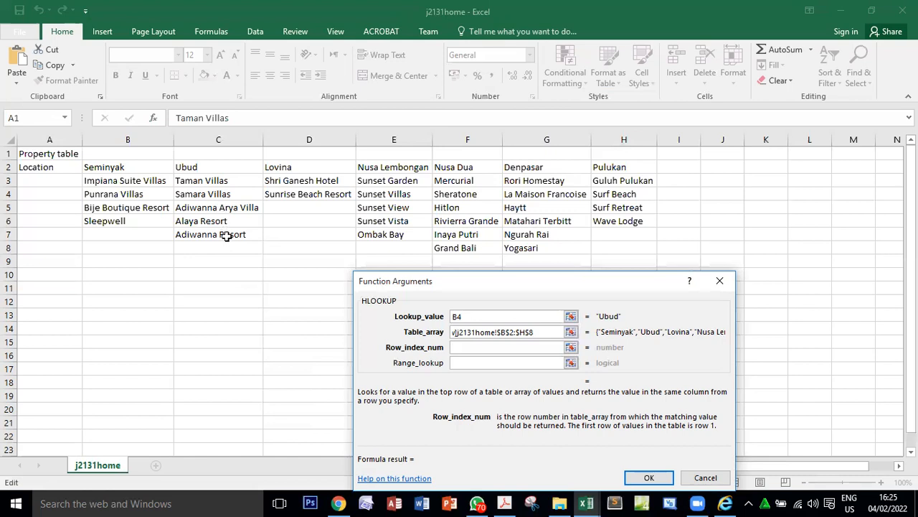
Return to the j2131bhh workbook and set the HLOOKUP row index to A10+1.
key("alt+Tab")
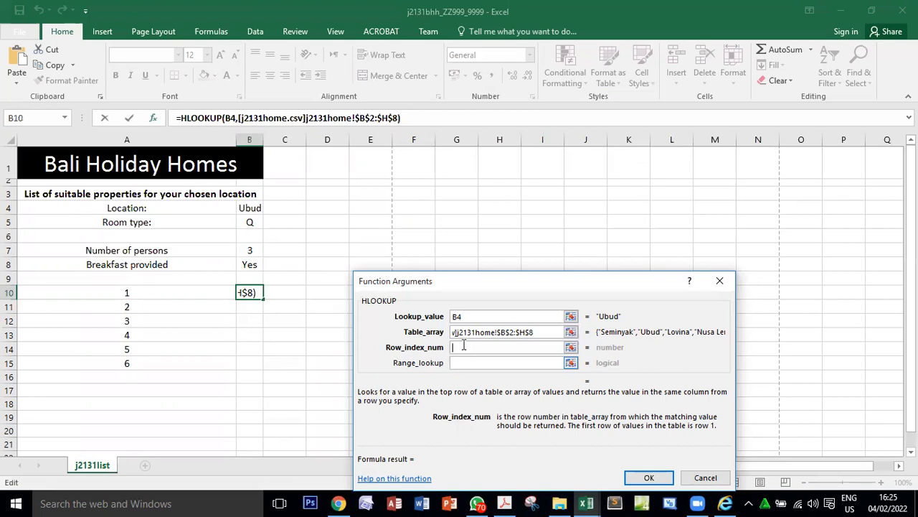
left_click(128, 292)
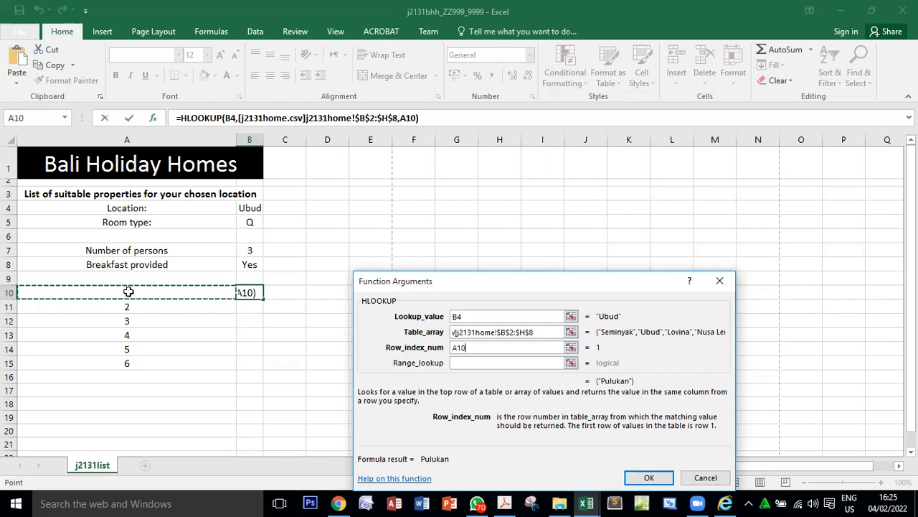
type("+1")
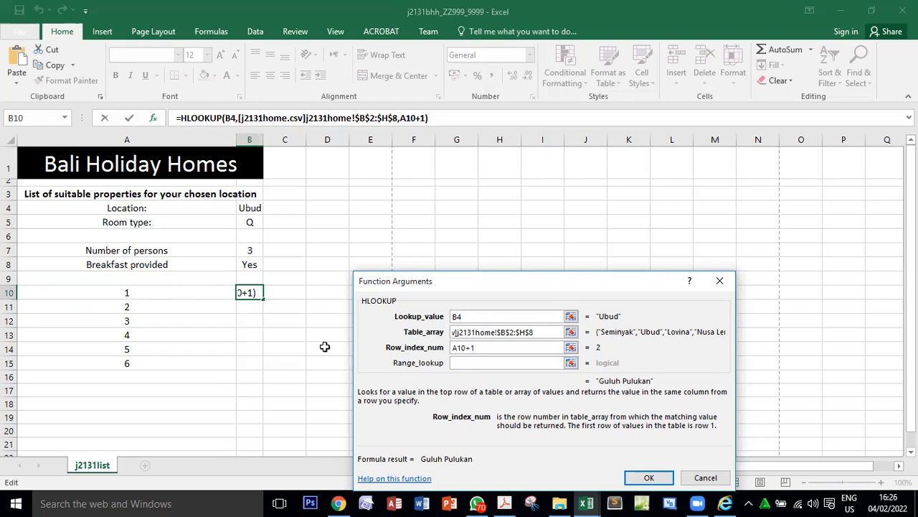
Set the HLOOKUP range lookup to false, insert the function in B10, and fit column B's width to its contents.
left_click(587, 503)
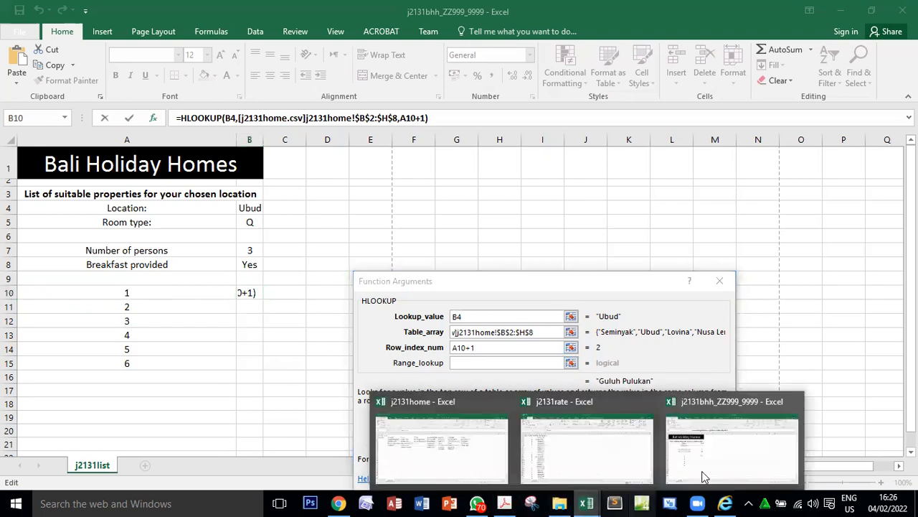
left_click(455, 397)
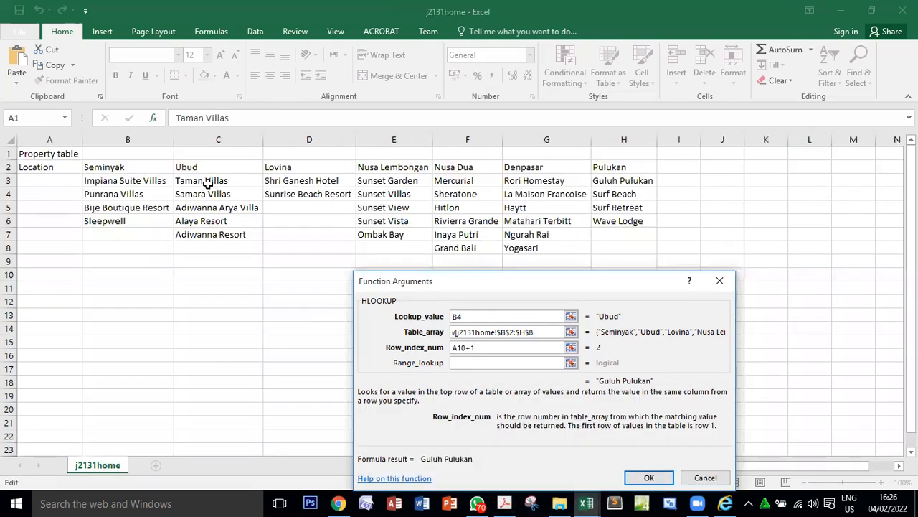
left_click(584, 502)
left_click(751, 463)
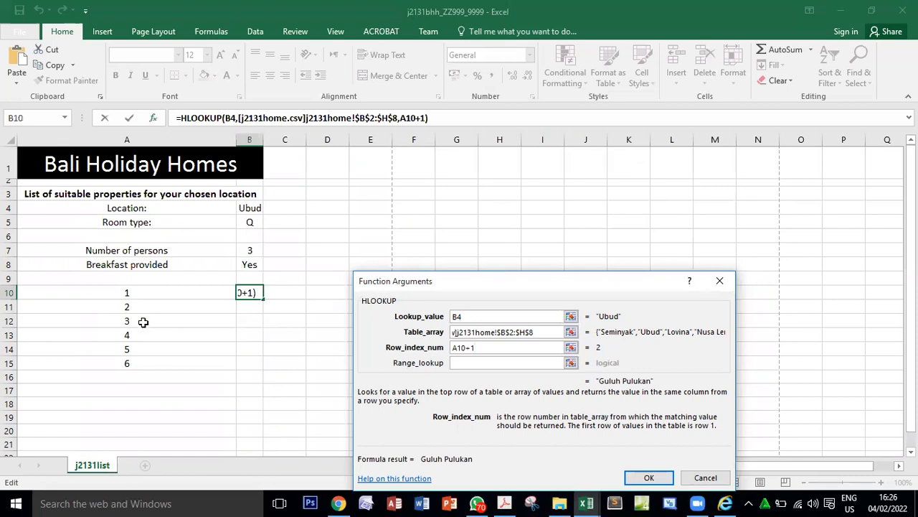
left_click(471, 365)
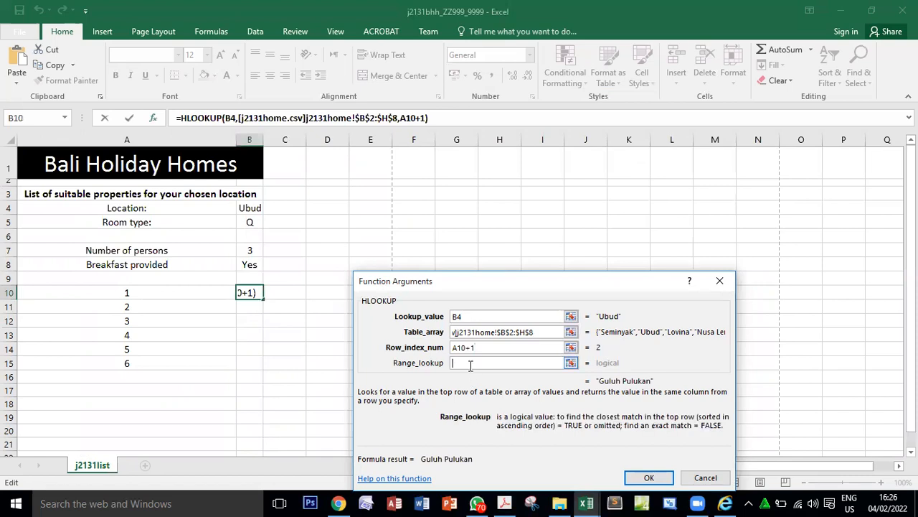
type("false")
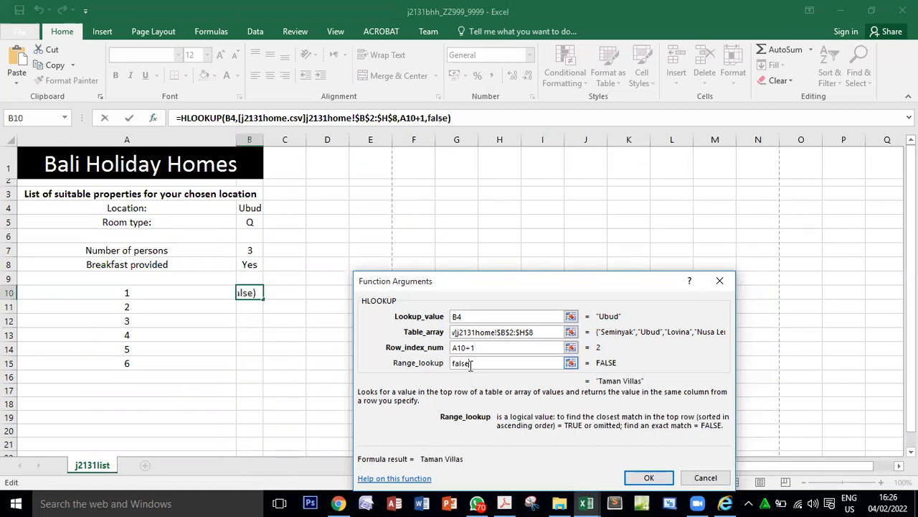
left_click(654, 479)
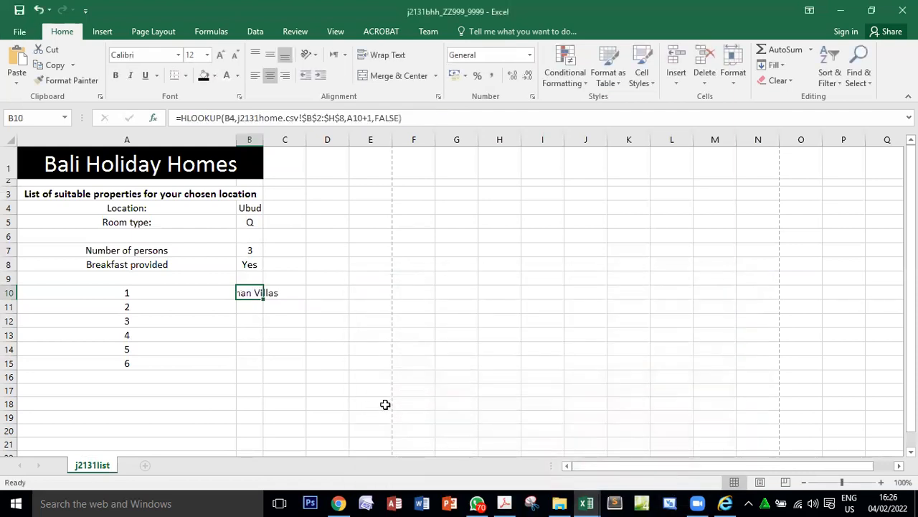
double_click(263, 139)
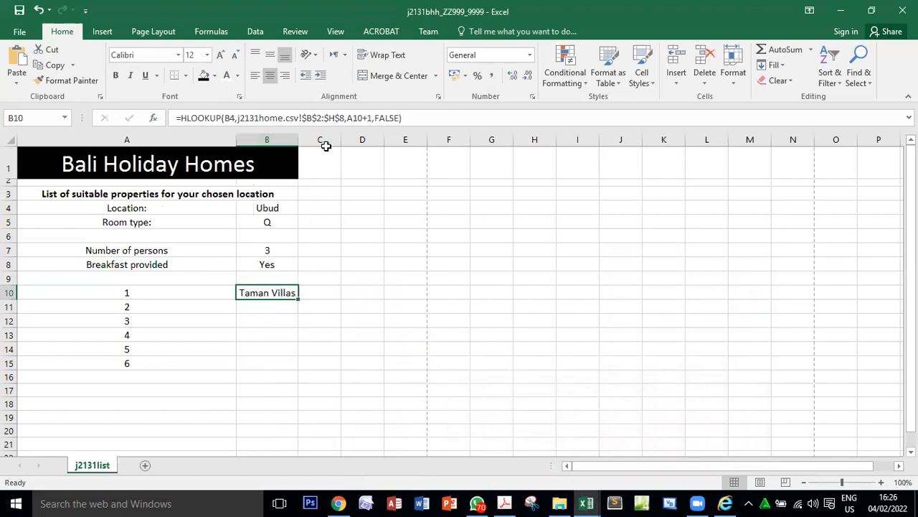
Review the HLOOKUP references in B10 against the Ubud properties in C3:C8 of j2131home and question 18 of the exam paper.
double_click(274, 292)
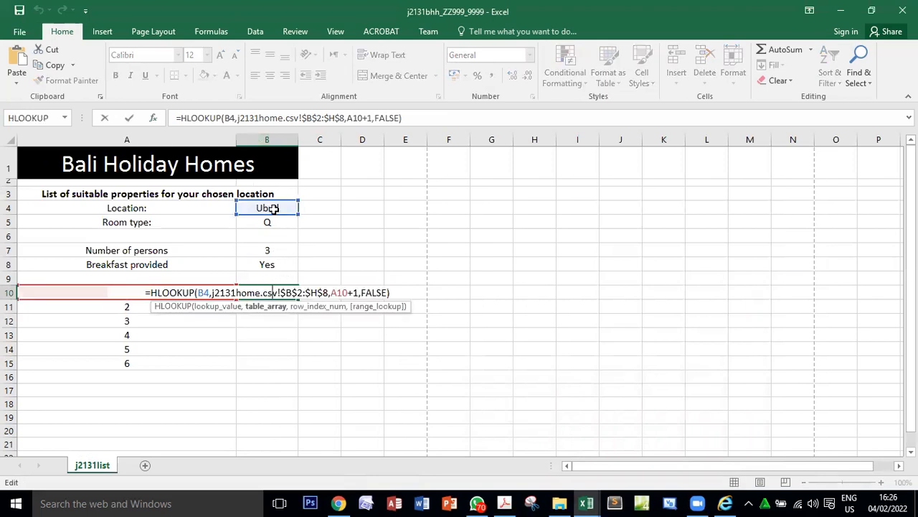
left_click(586, 503)
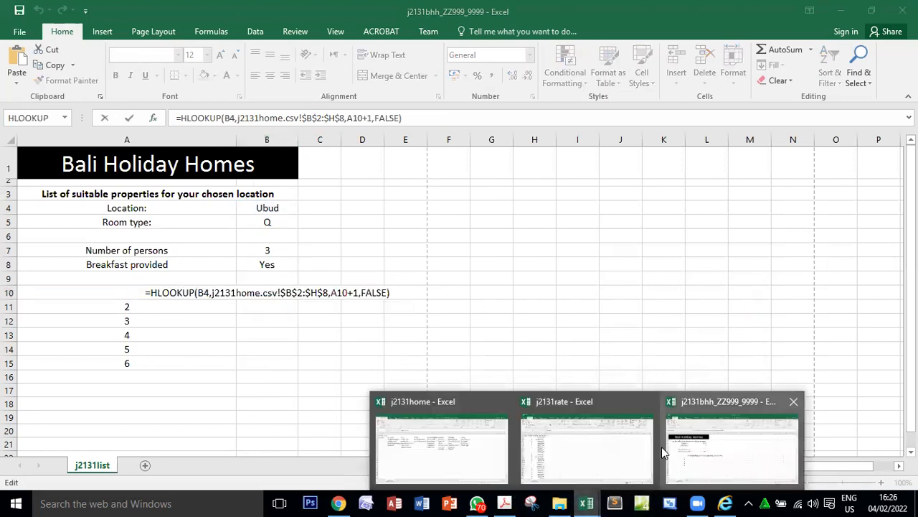
left_click(470, 442)
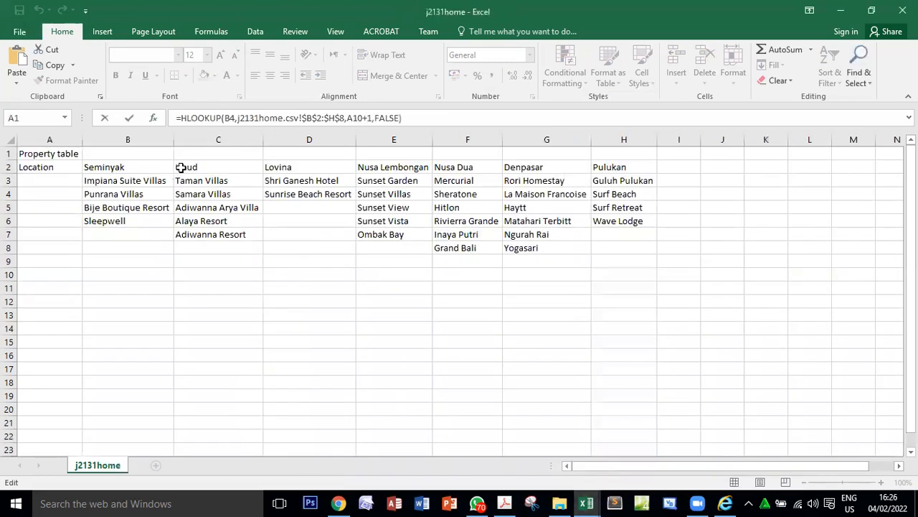
key("Return")
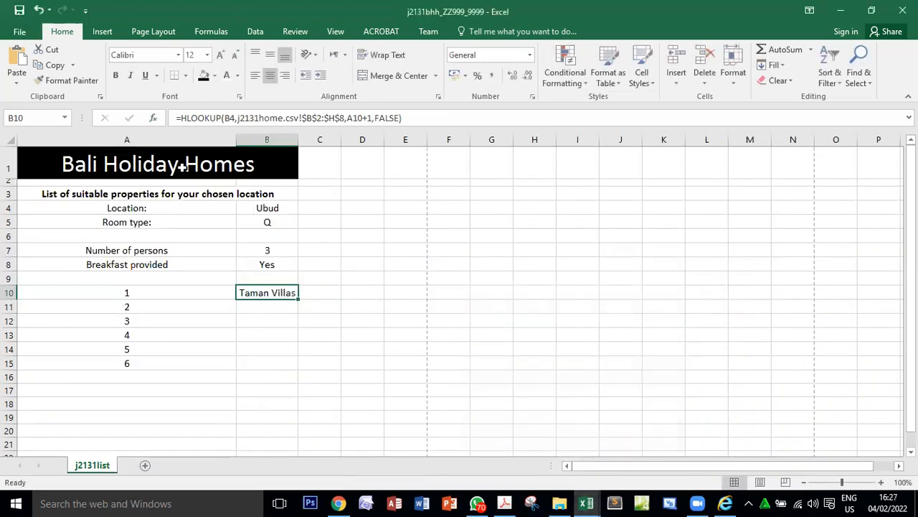
left_click(587, 502)
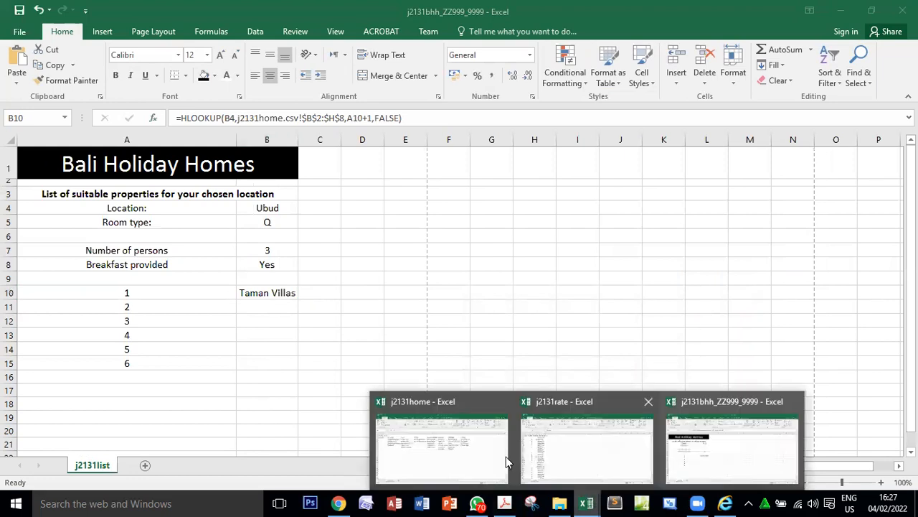
left_click(506, 456)
left_click_drag(201, 180, 216, 248)
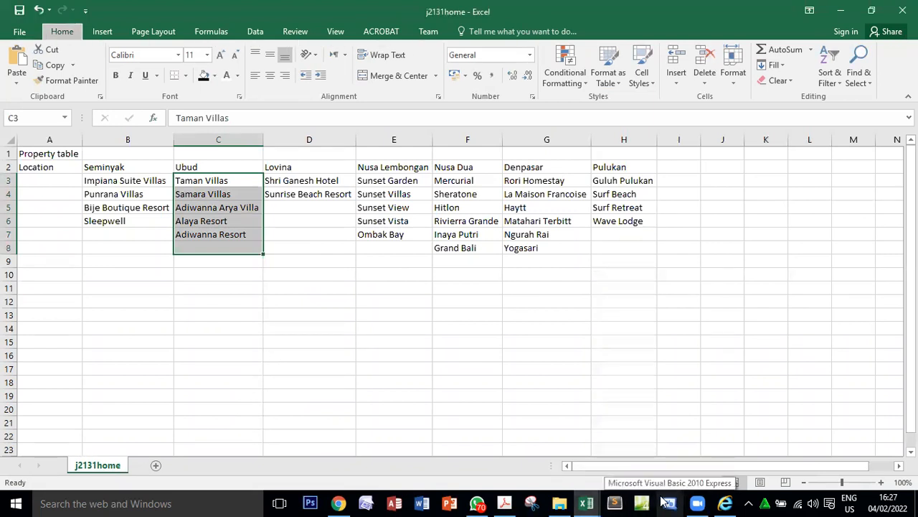
key("alt+Tab")
mouse_move(587, 502)
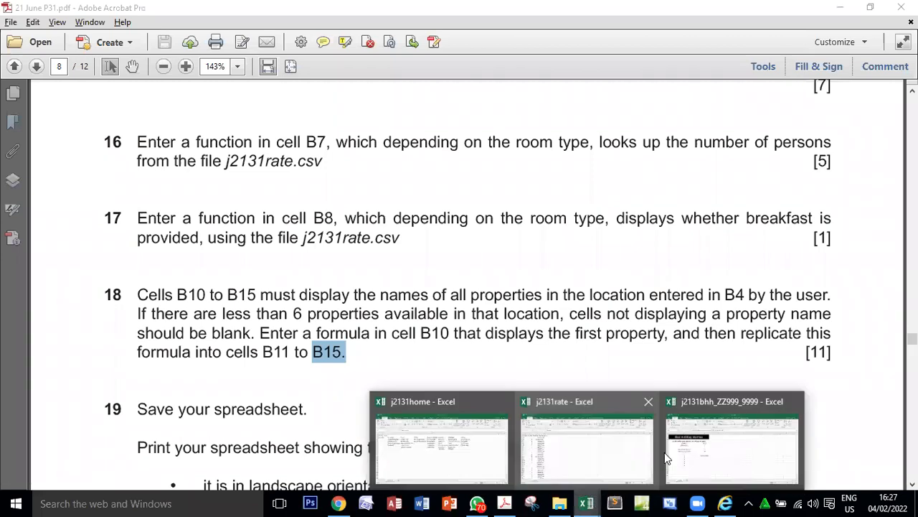
left_click(660, 448)
double_click(266, 293)
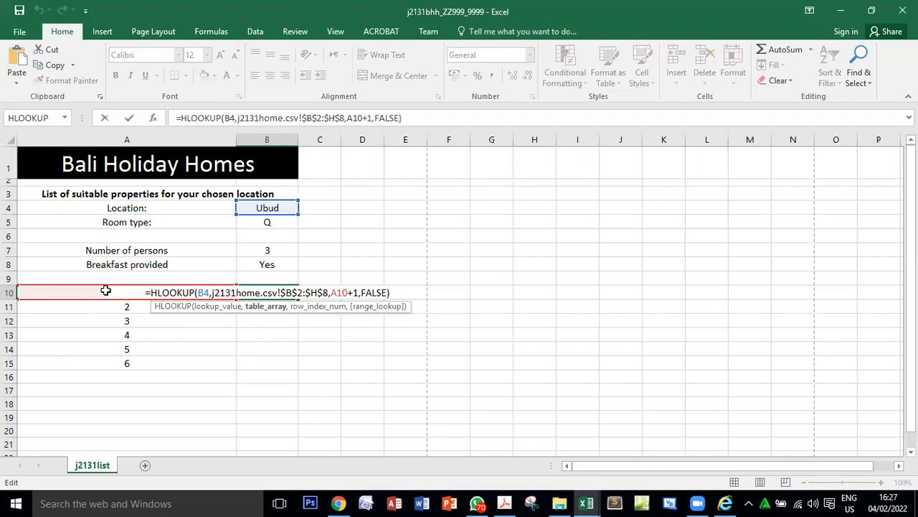
key("Return")
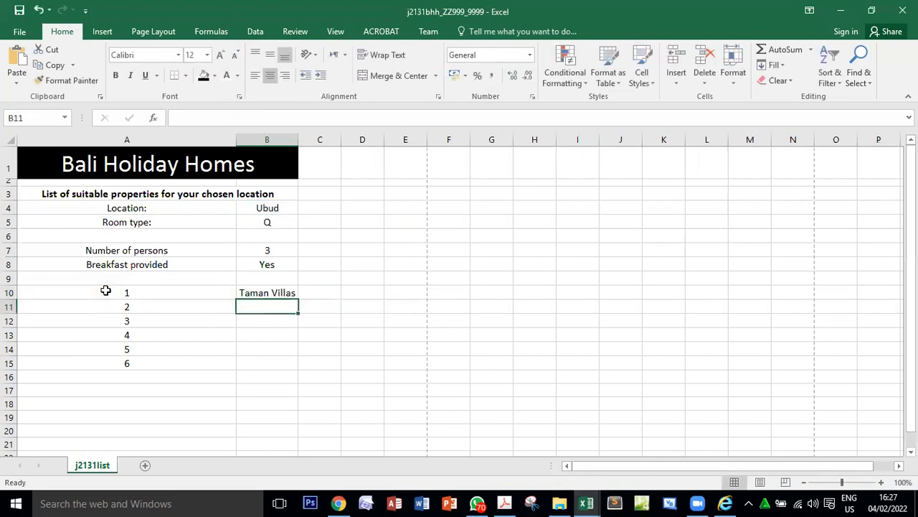
Compare the first Ubud properties in j2131home with the numbered property rows in column A of j2131bhh.
mouse_move(586, 503)
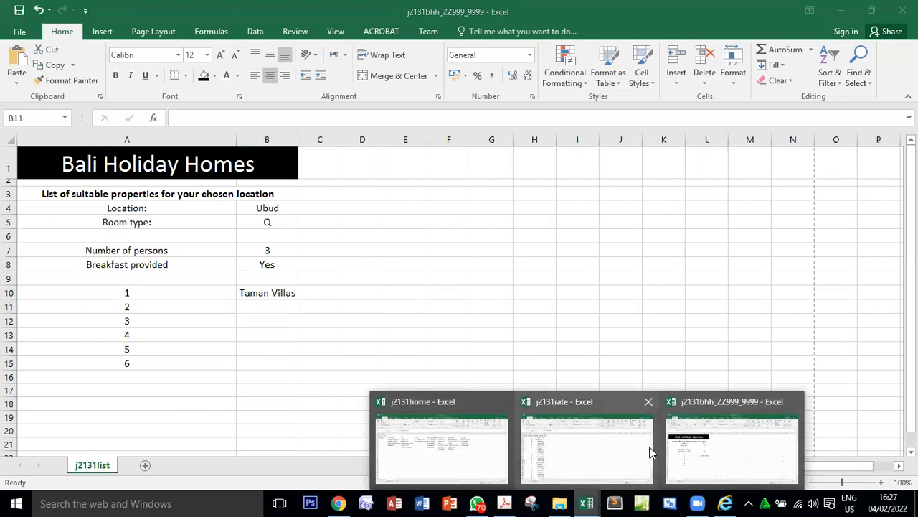
left_click(451, 435)
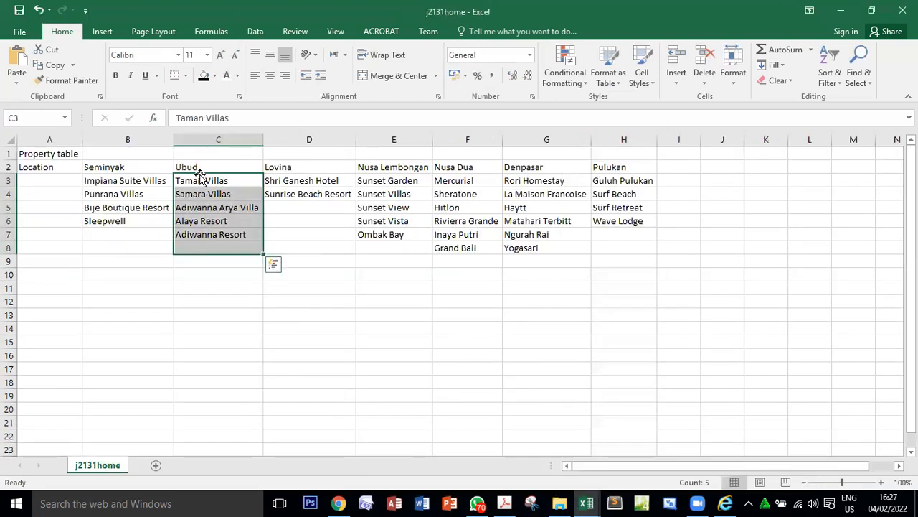
left_click(198, 181)
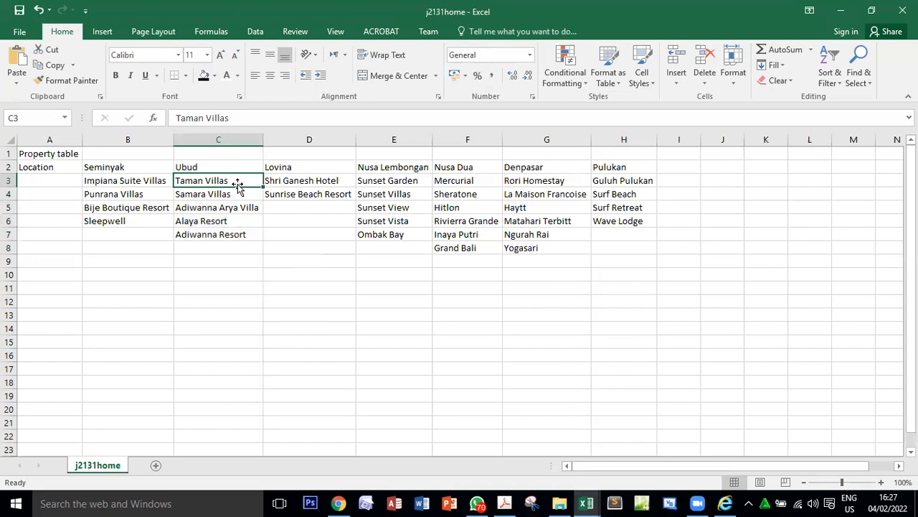
key("Down")
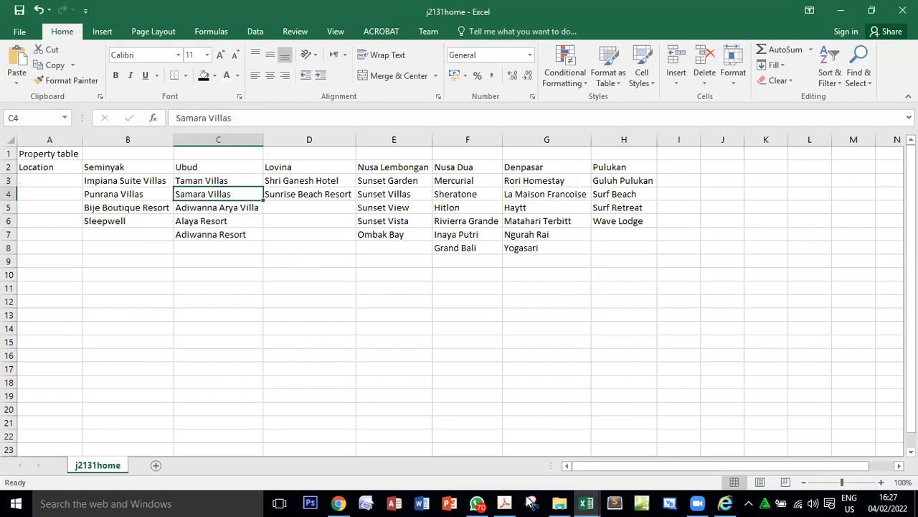
left_click(580, 499)
left_click(727, 435)
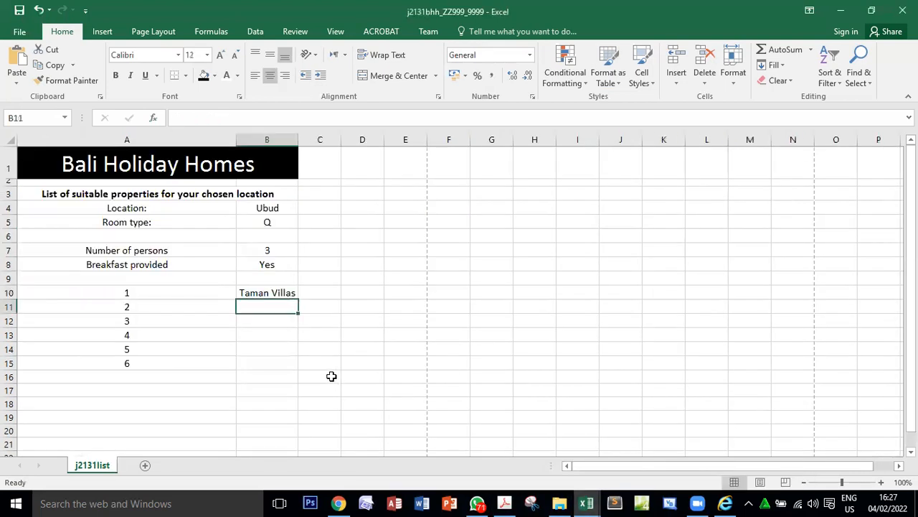
left_click(285, 293)
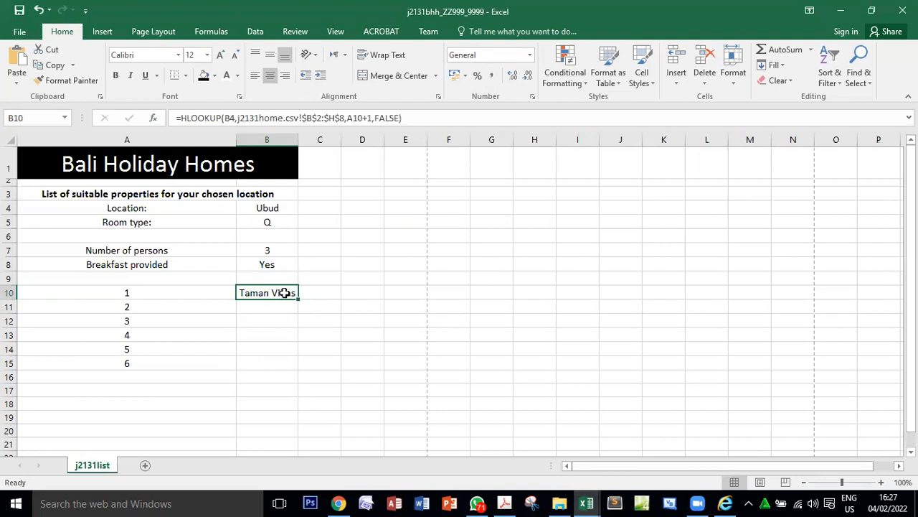
left_click(124, 308)
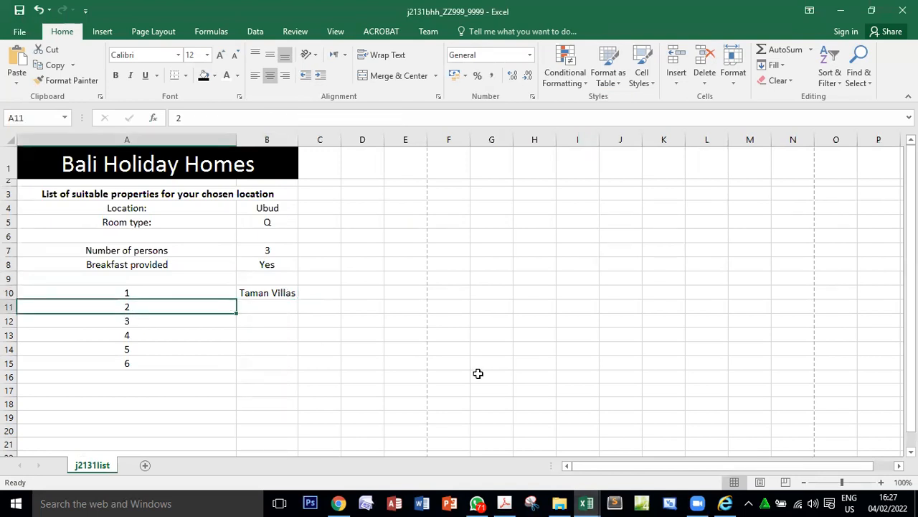
left_click(138, 321)
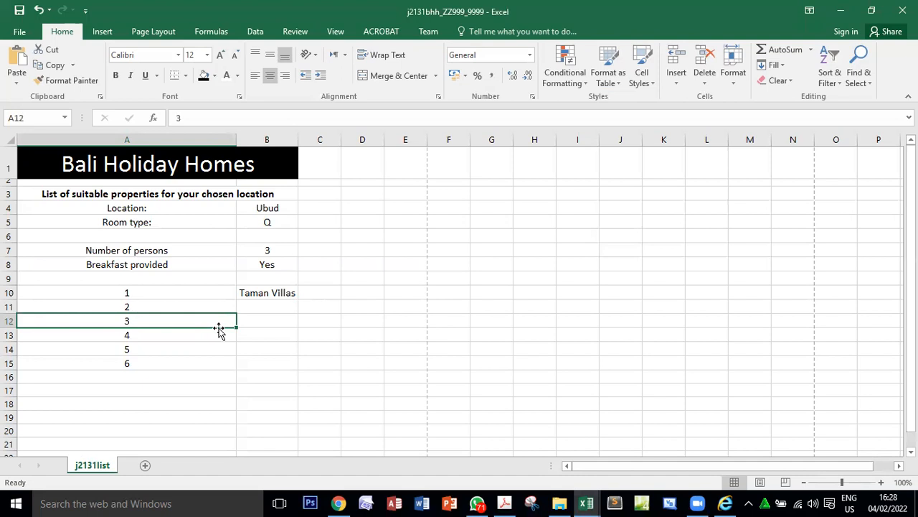
Check question 18's replication instruction in the exam paper, then copy the HLOOKUP formula from B10 down to B15 in j2131bhh.
left_click(274, 292)
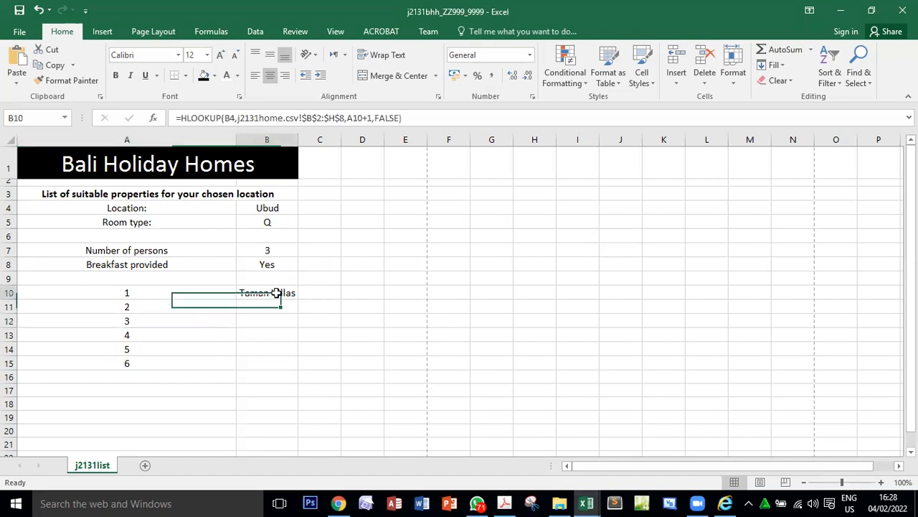
left_click(504, 503)
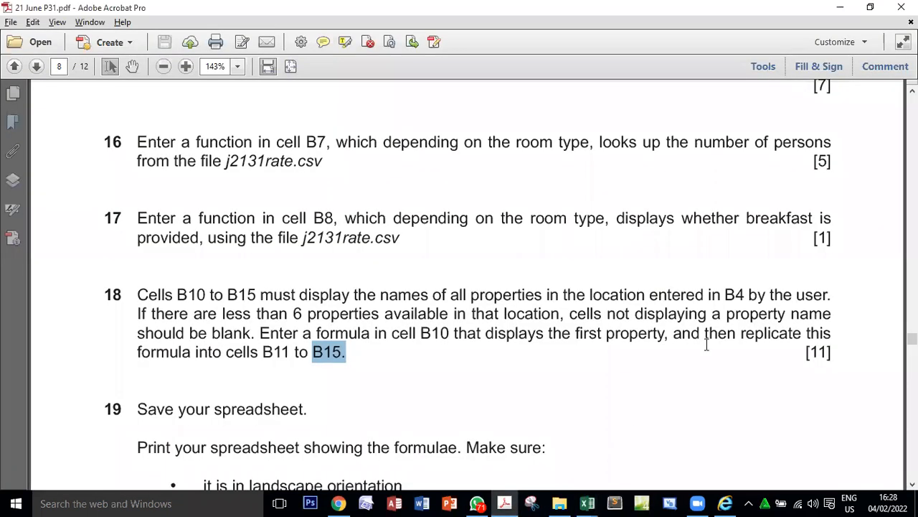
left_click_drag(673, 333, 791, 314)
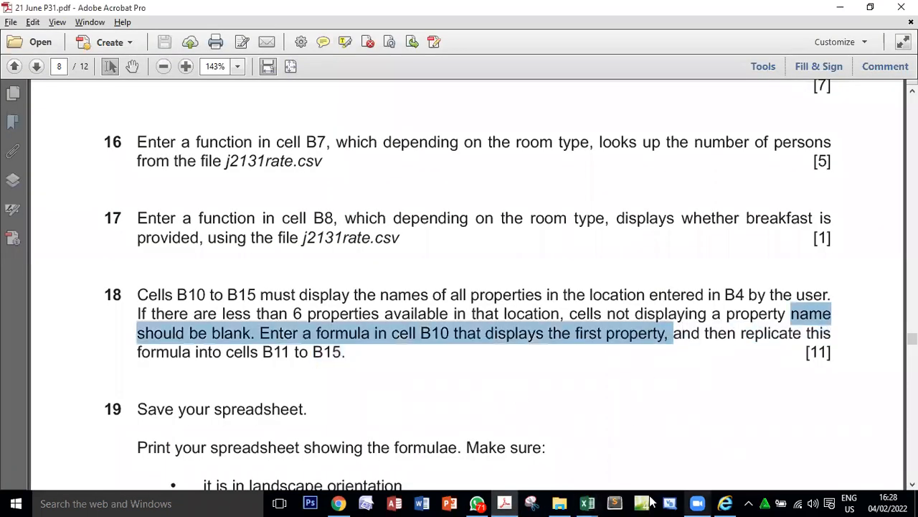
mouse_move(587, 502)
left_click(730, 457)
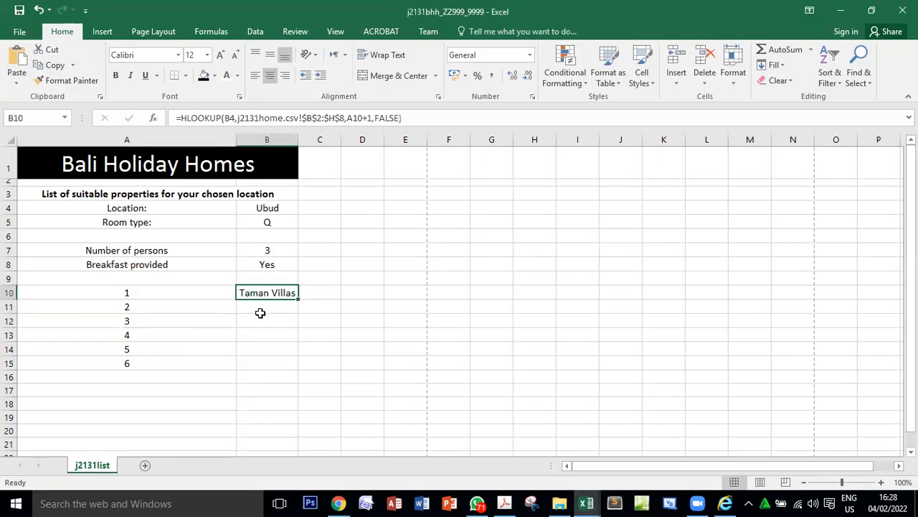
left_click_drag(298, 299, 299, 368)
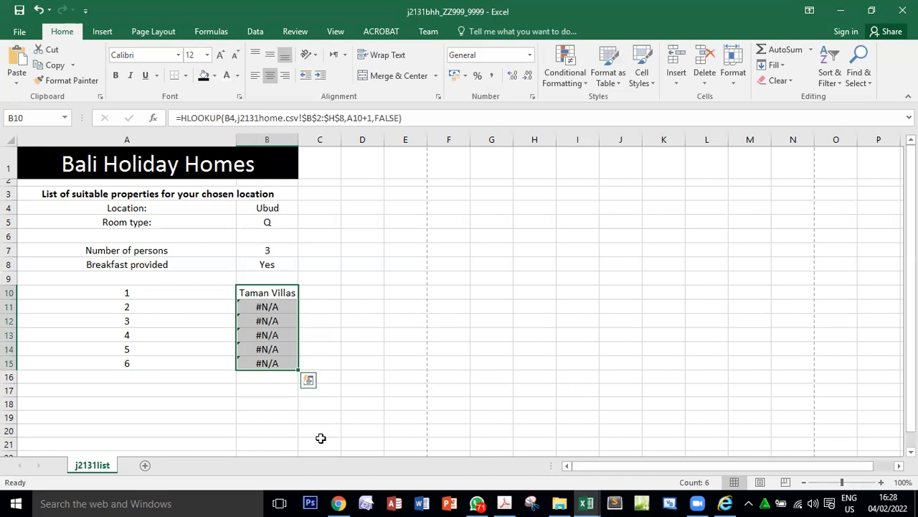
Examine how the lookup value and row index references shift in the HLOOKUP formulas from B10 down to B15.
left_click(268, 292)
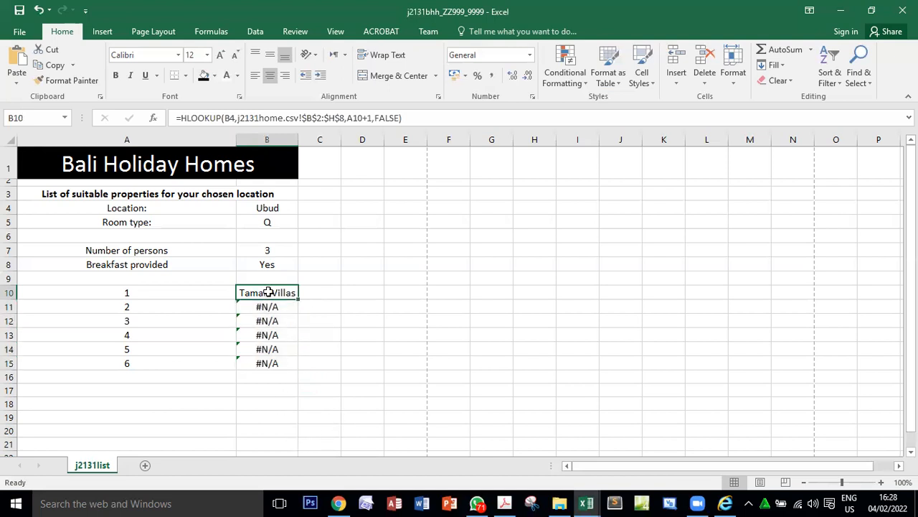
double_click(268, 292)
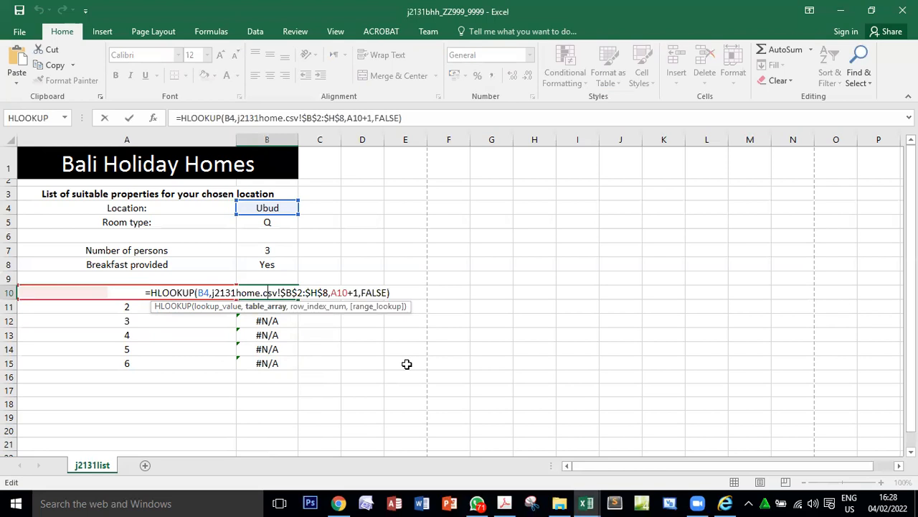
key("Return")
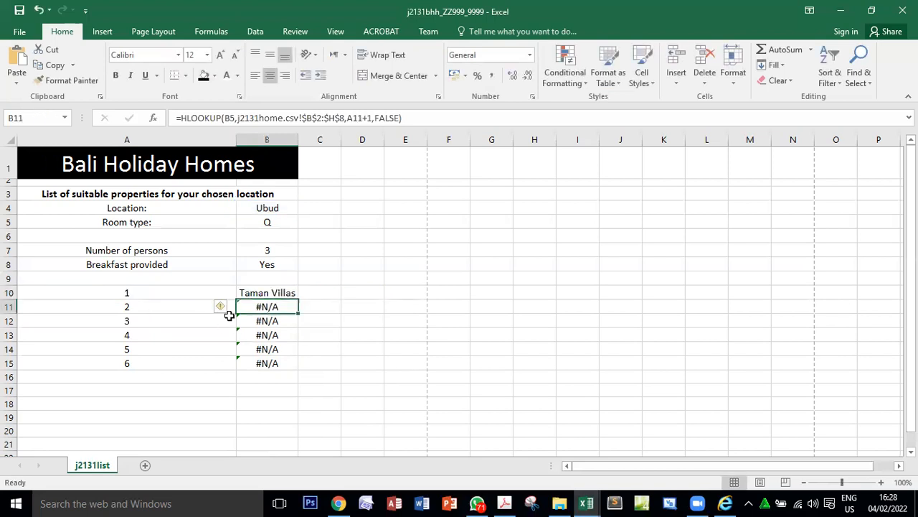
double_click(267, 306)
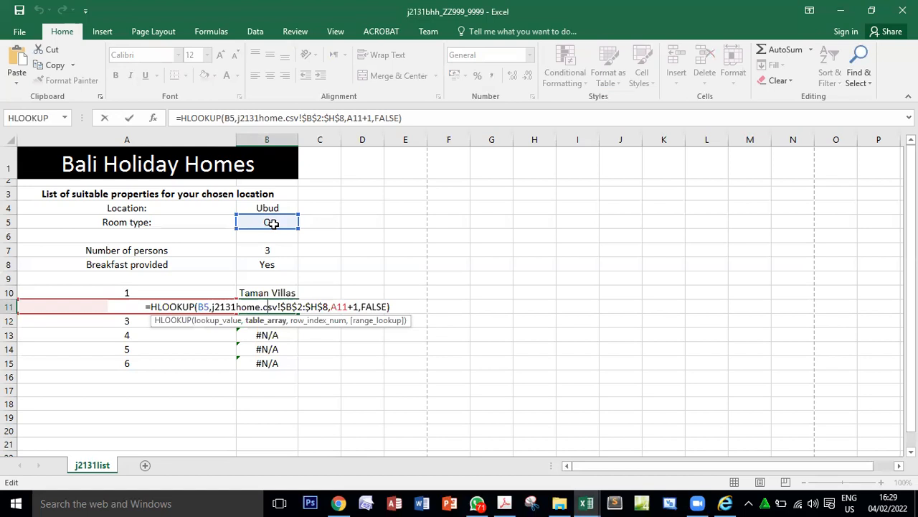
key("Return")
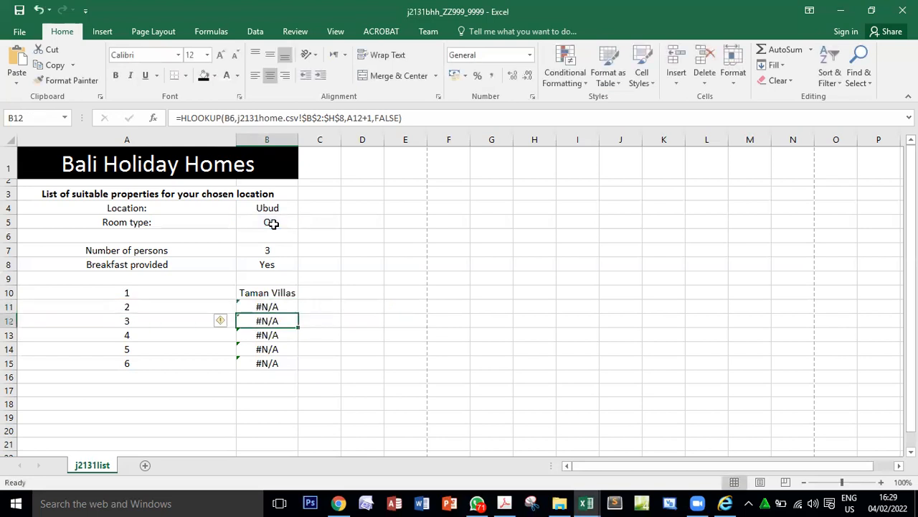
double_click(266, 320)
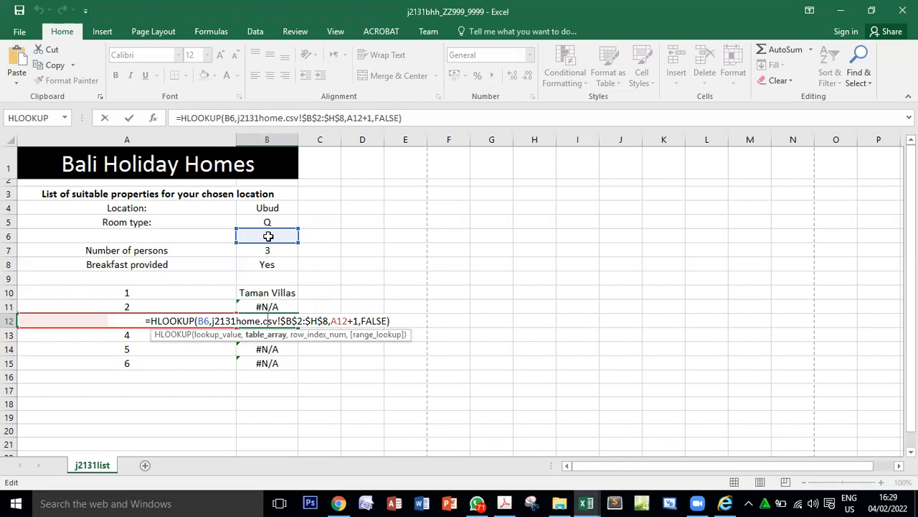
key("Return")
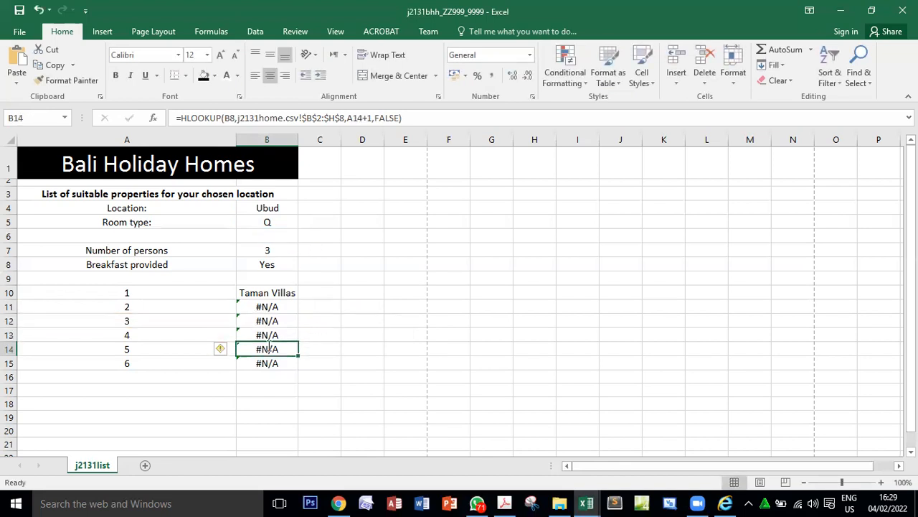
double_click(266, 348)
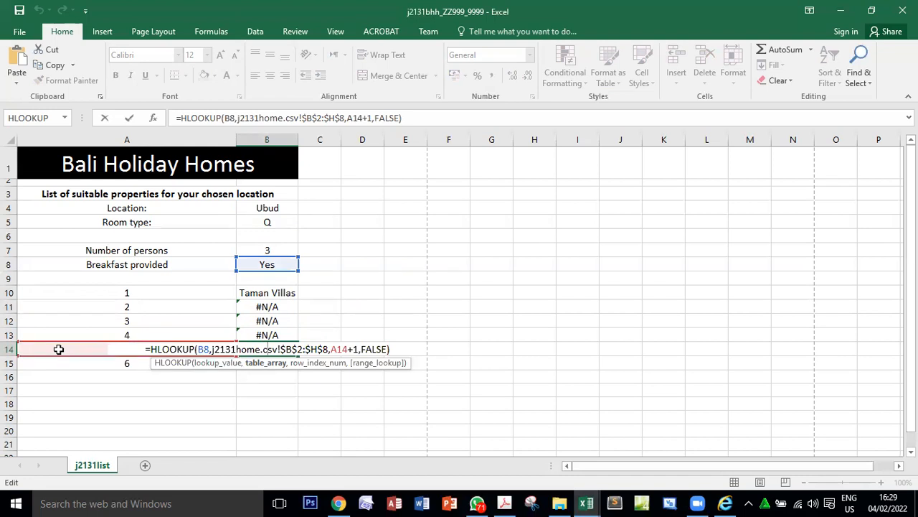
key("Return")
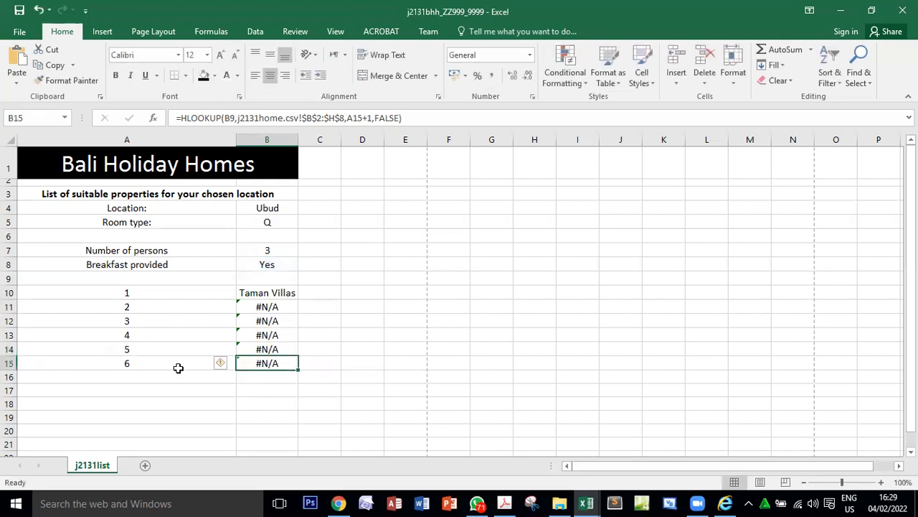
double_click(271, 361)
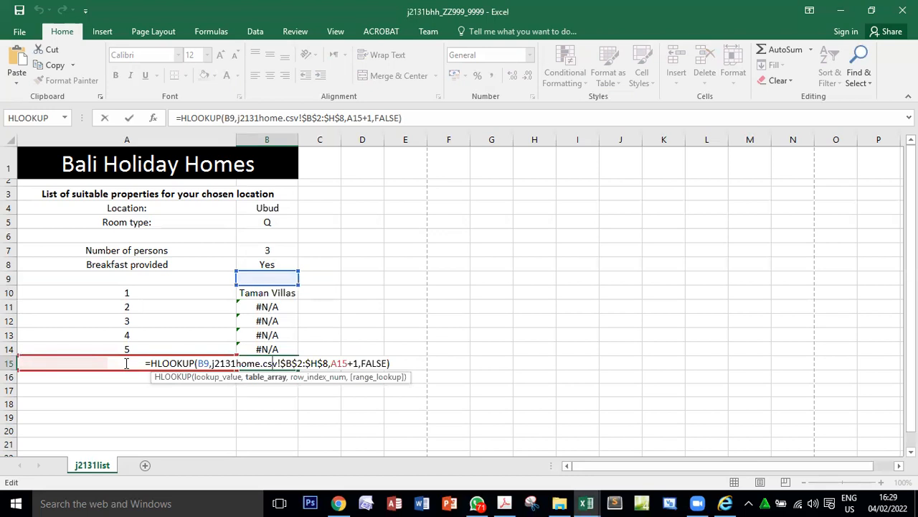
key("Return")
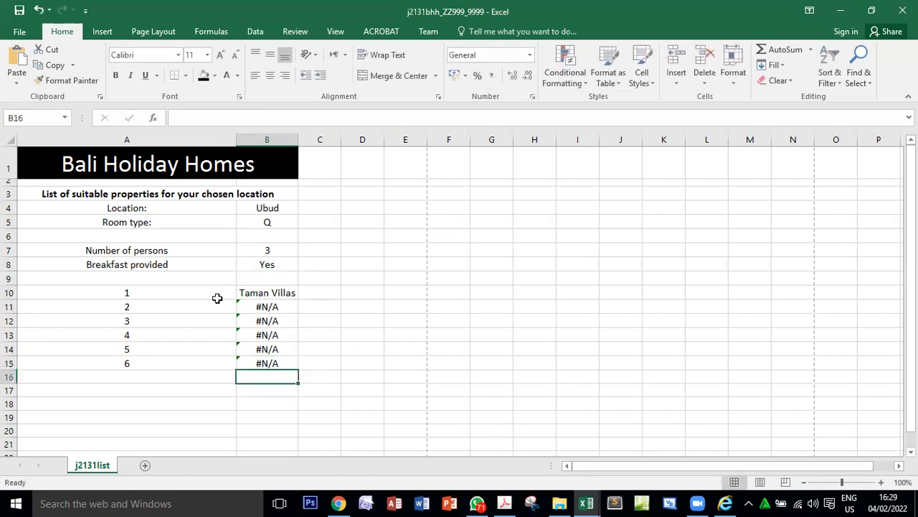
double_click(254, 293)
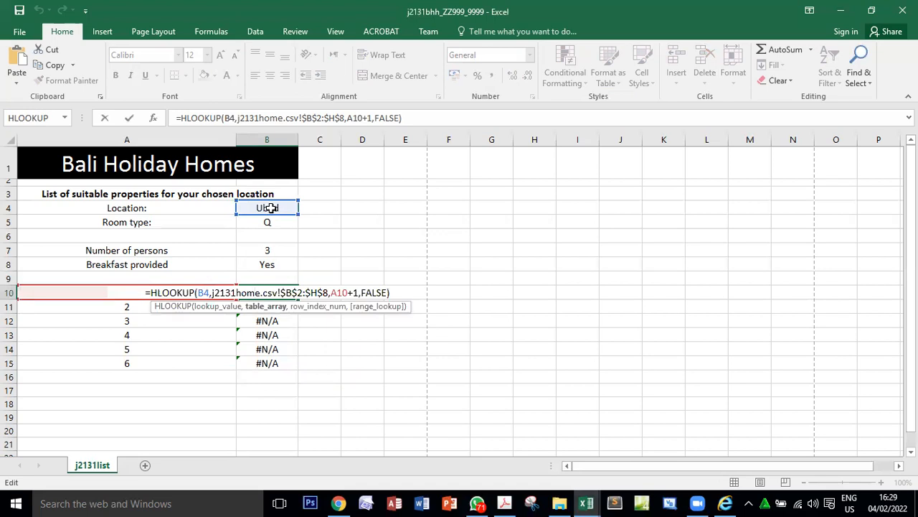
key("Return")
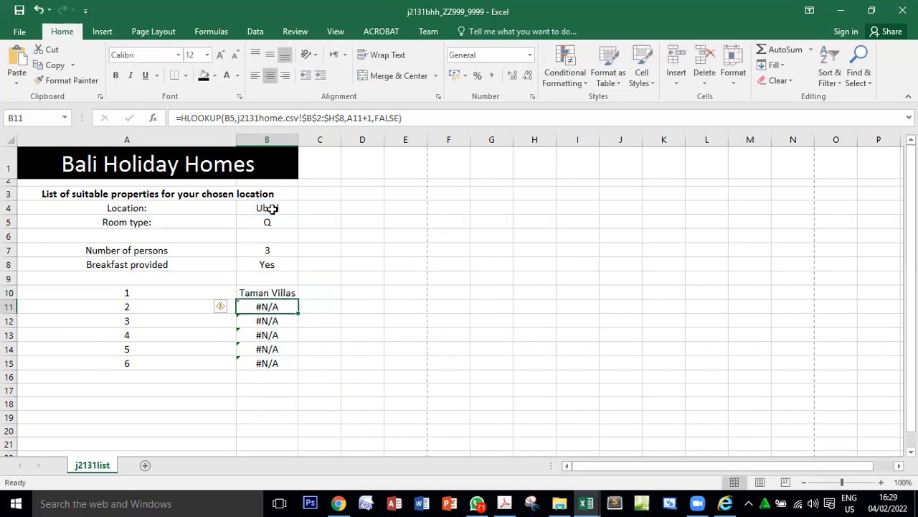
Clear the copied formulas from B11:B15 and make the lookup value of B10's HLOOKUP an absolute reference, $B$4.
left_click_drag(270, 307, 276, 361)
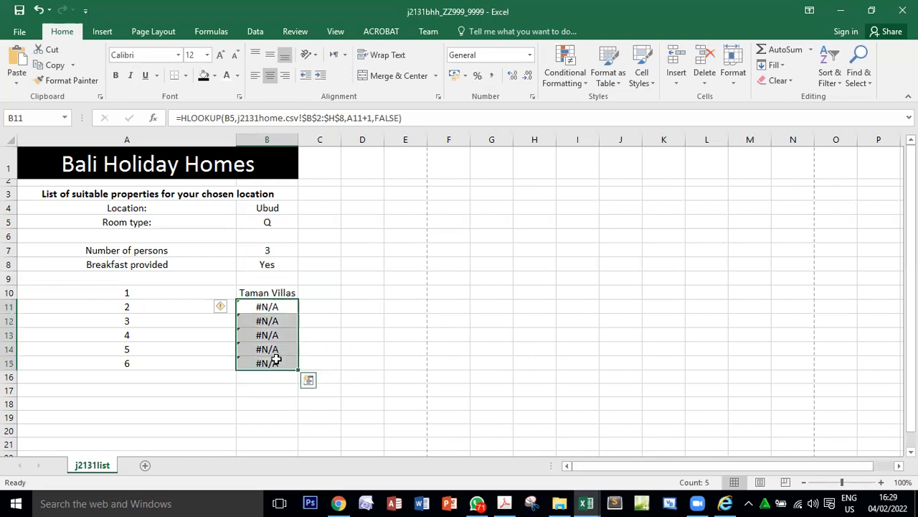
key("Delete")
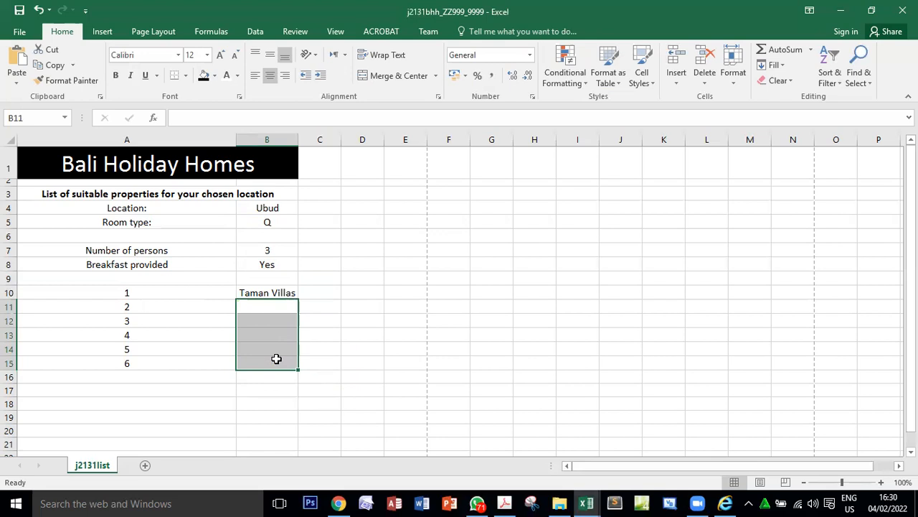
left_click(268, 292)
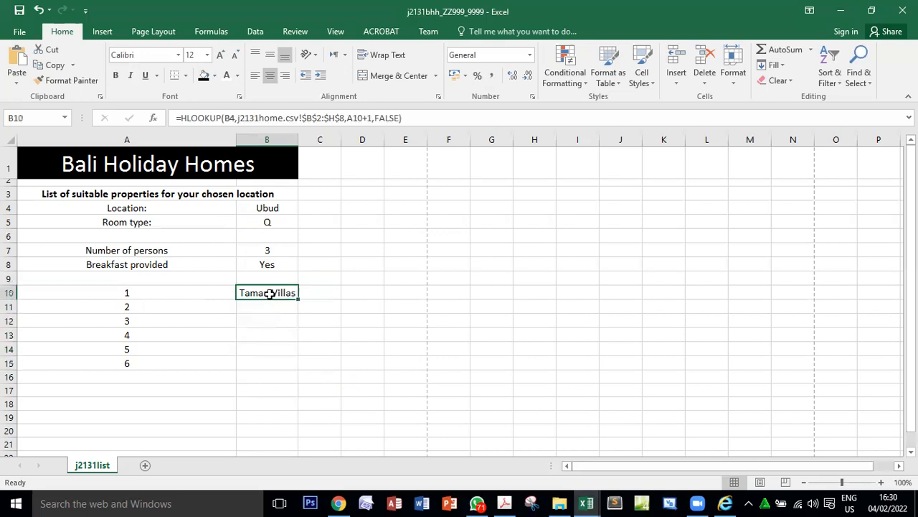
left_click(157, 123)
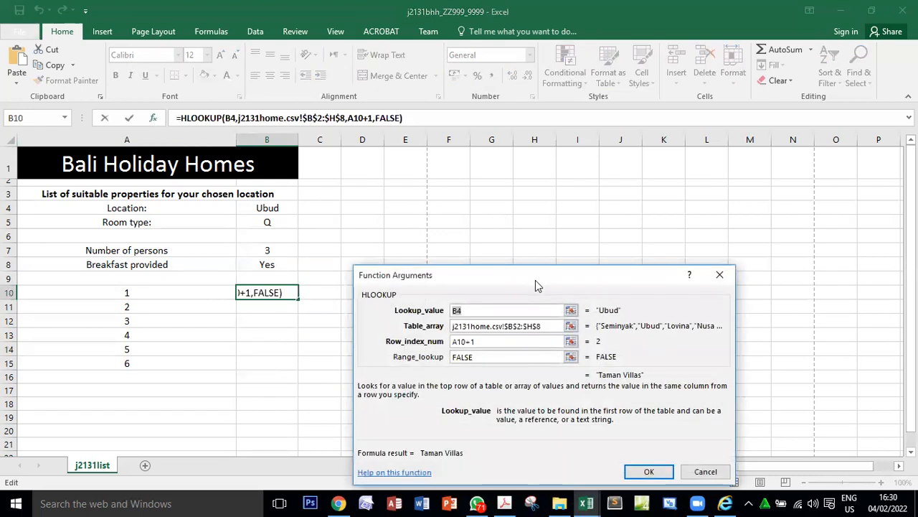
left_click_drag(535, 277, 511, 134)
left_click(513, 166)
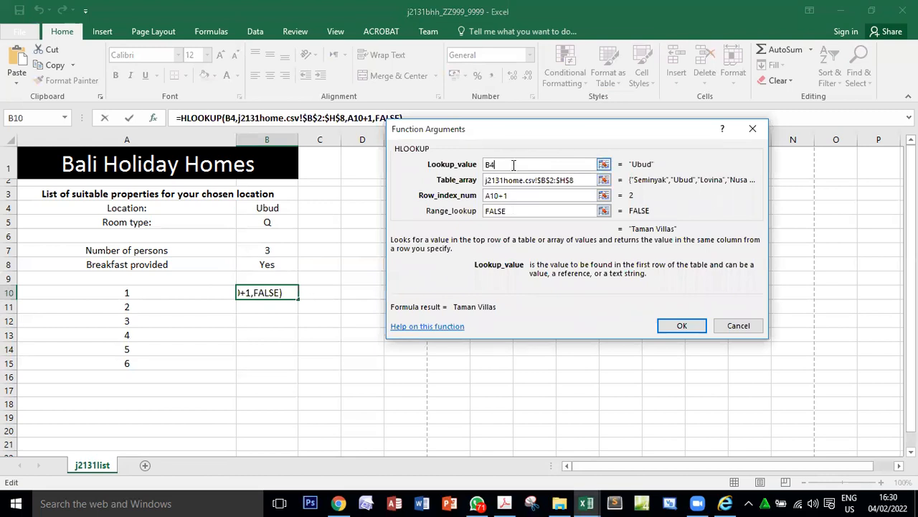
left_click(512, 199)
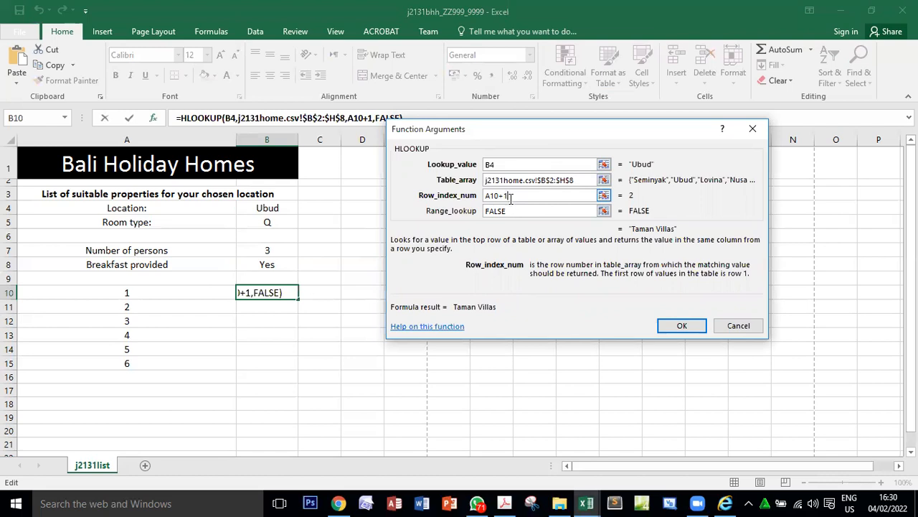
left_click_drag(511, 168, 472, 169)
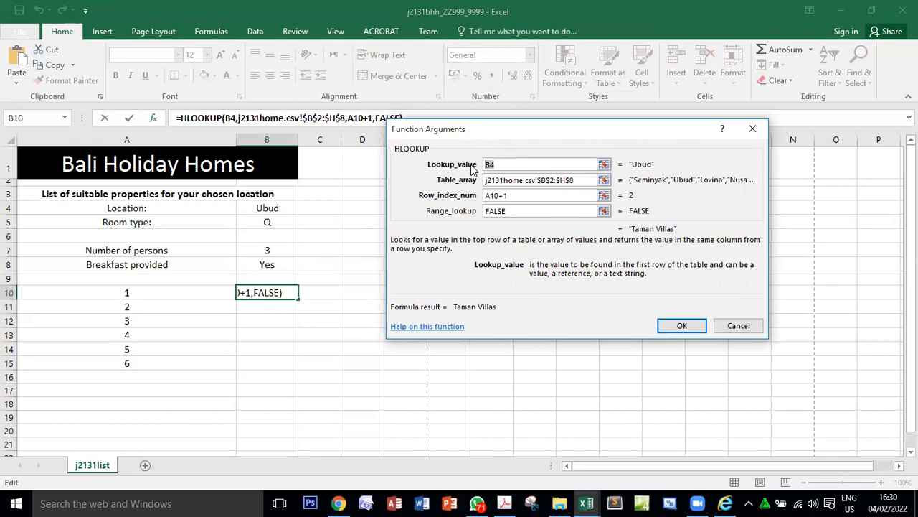
key("F4")
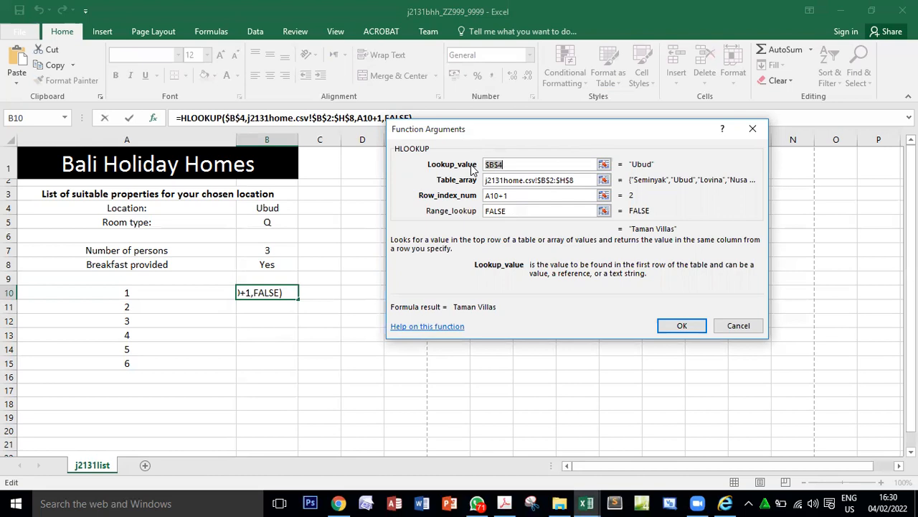
left_click(511, 167)
left_click(678, 324)
Copy the HLOOKUP formula from B10 down to B15 and fit column B's width to the property names.
left_click_drag(299, 300, 306, 372)
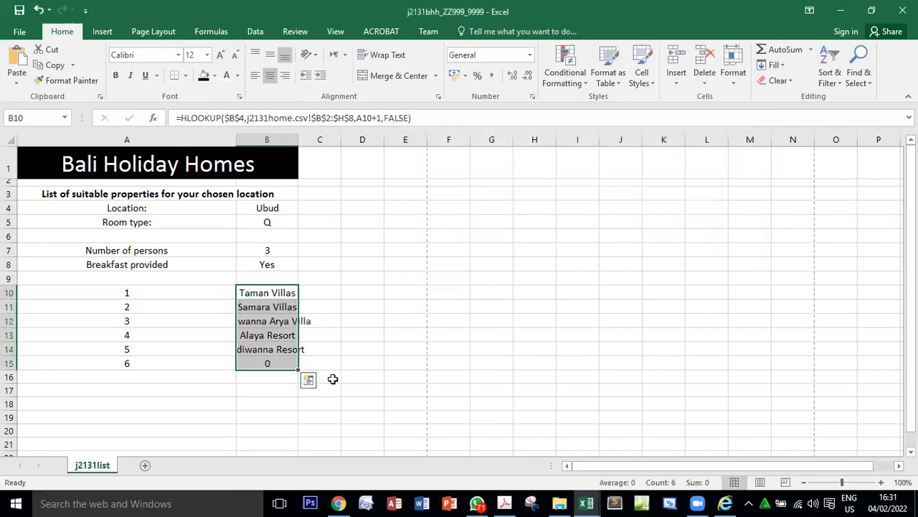
double_click(298, 139)
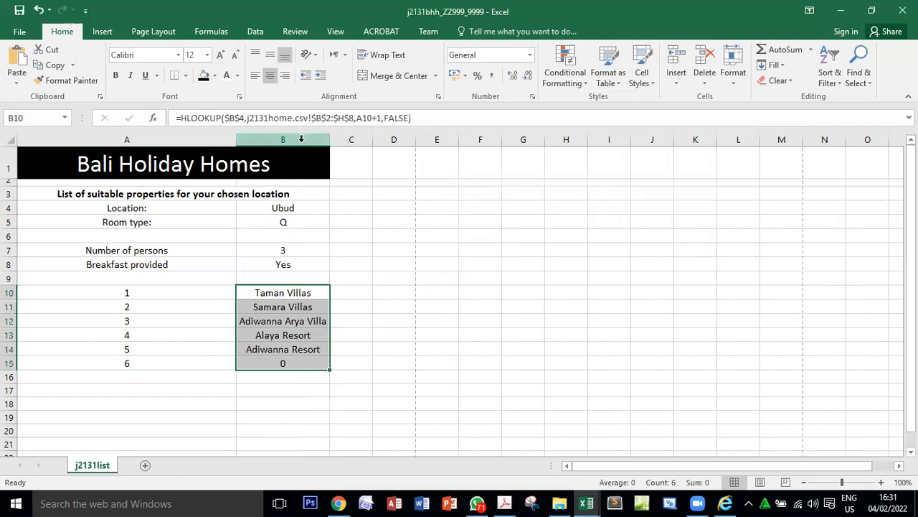
Review the references in the HLOOKUP formulas in B10 and B11, and inspect the formula for the sixth property in B15.
double_click(307, 295)
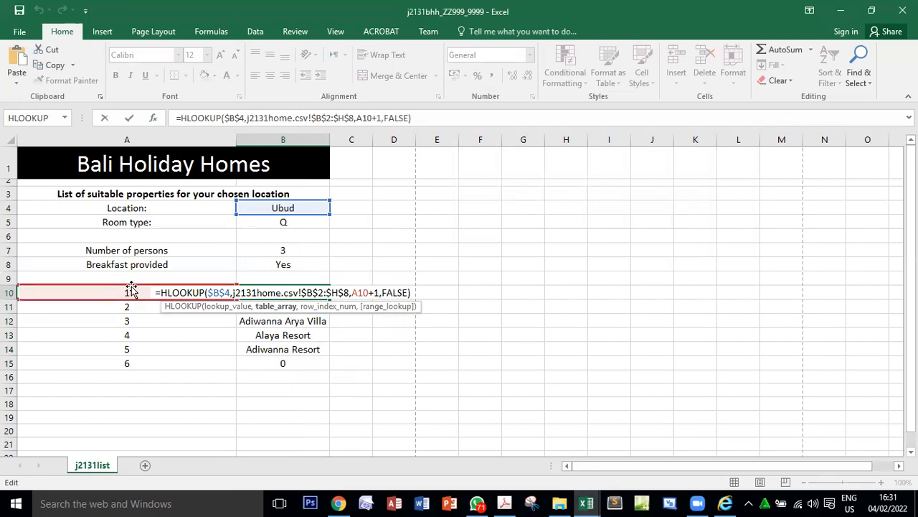
key("Return")
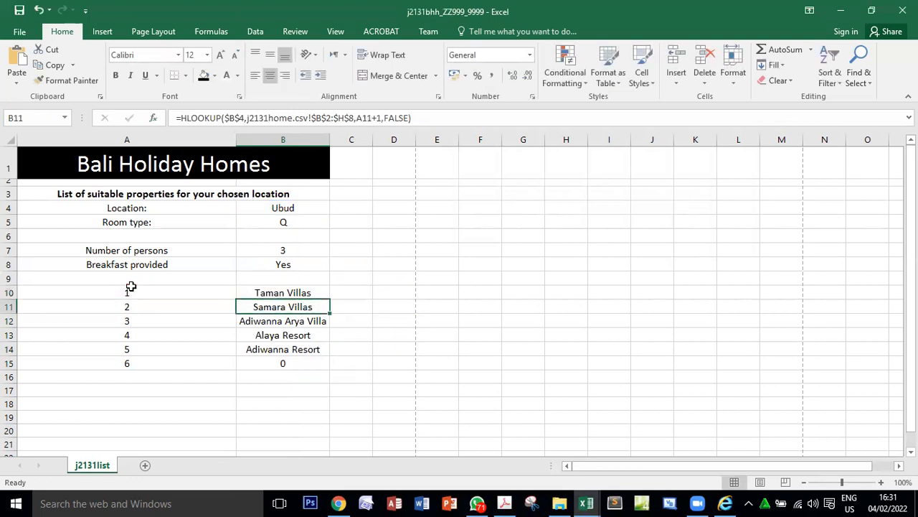
double_click(269, 306)
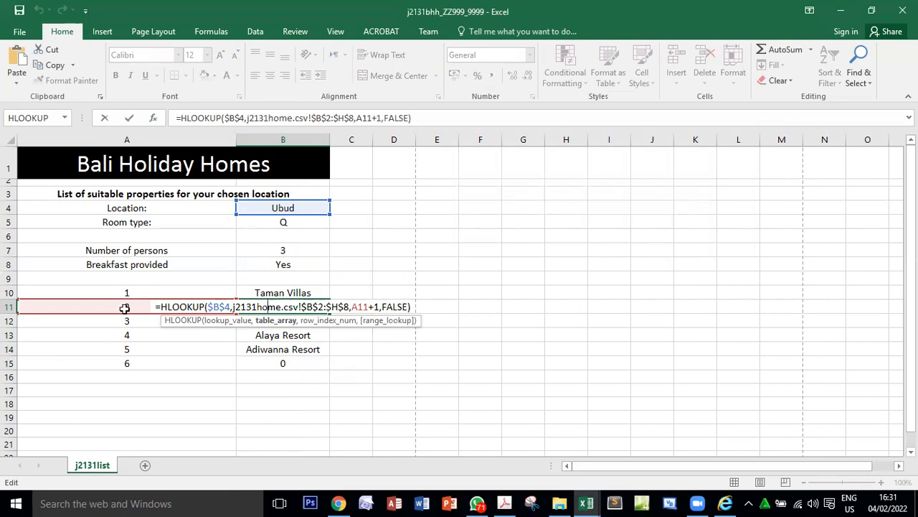
key("Return")
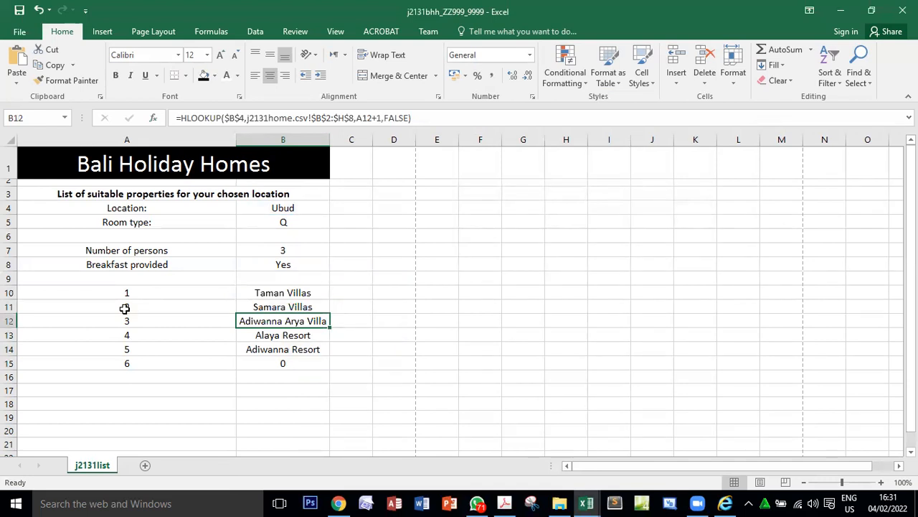
left_click(274, 366)
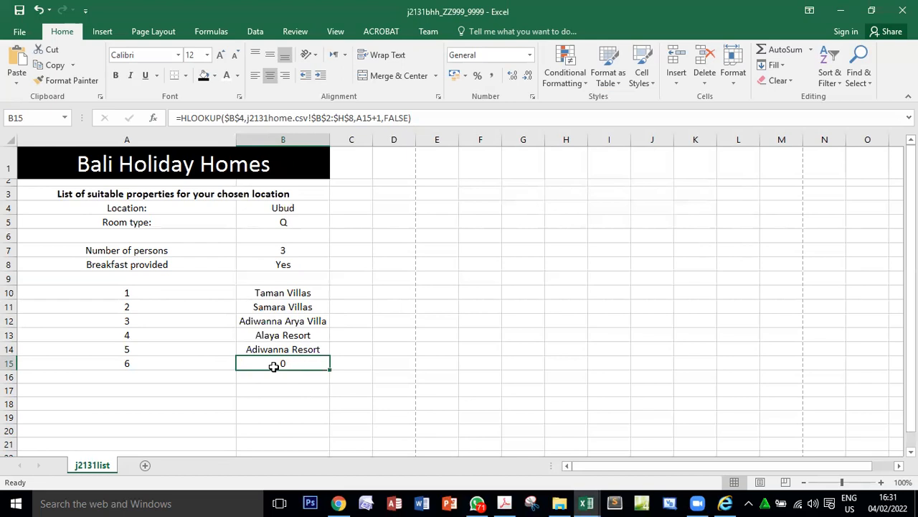
Switch to the exam paper and check question 18's marks and its requirement for blank cells when a location has fewer than 6 properties.
left_click(504, 503)
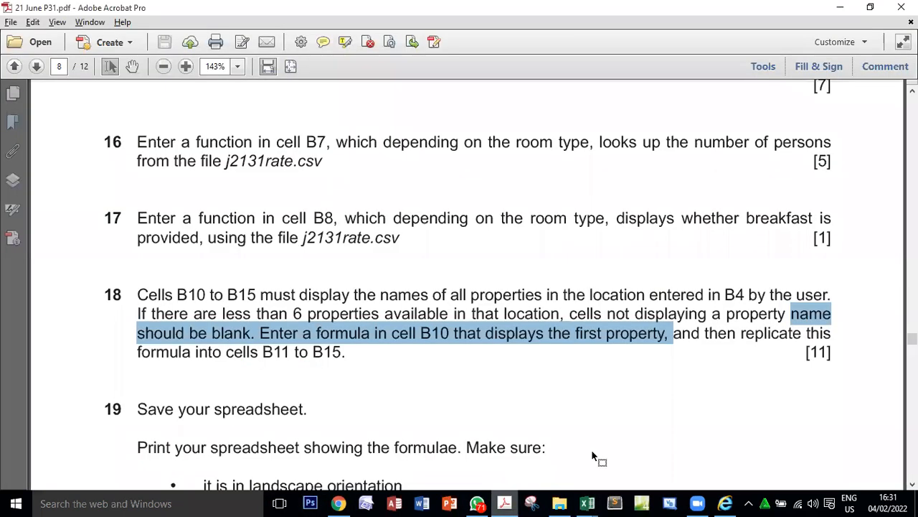
left_click_drag(806, 350, 824, 355)
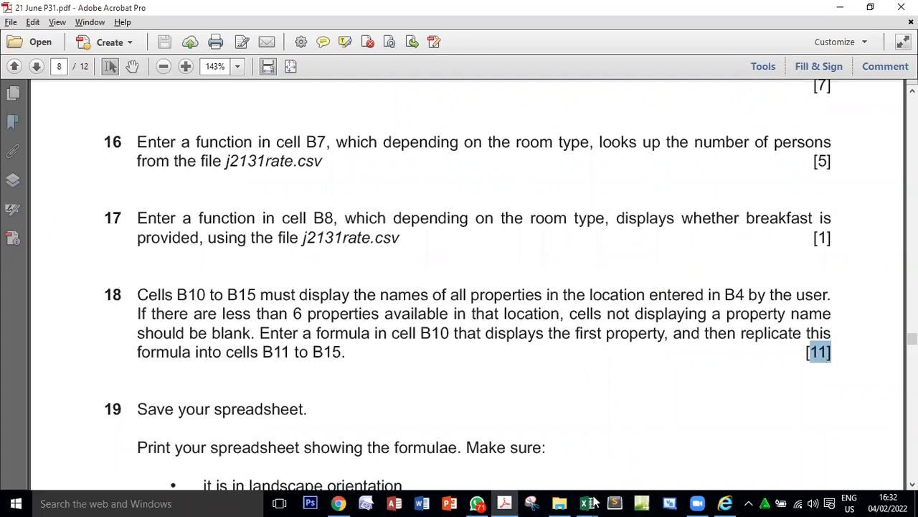
left_click_drag(136, 314, 254, 333)
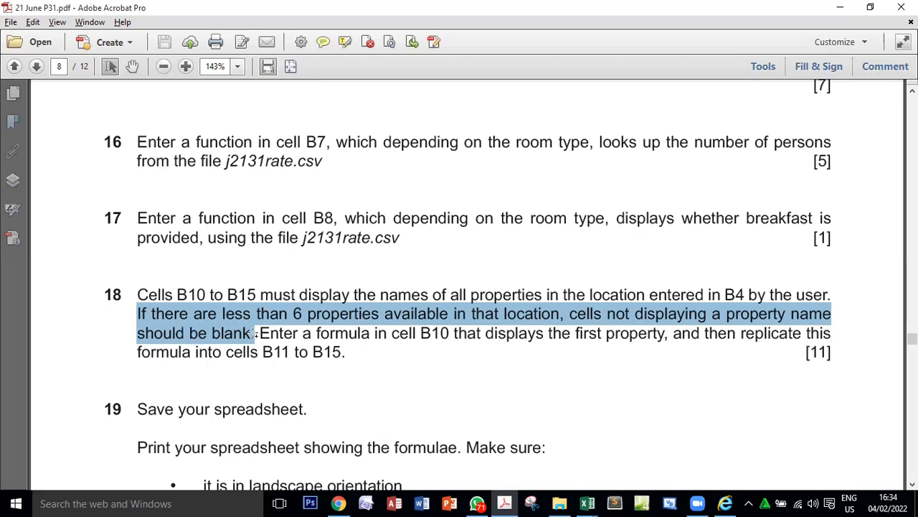
Switch to the j2131home workbook and compare how many properties are listed under Ubud, Nusa Dua, Denpasar, Lovina and Seminyak.
left_click_drag(253, 332, 255, 333)
left_click(586, 503)
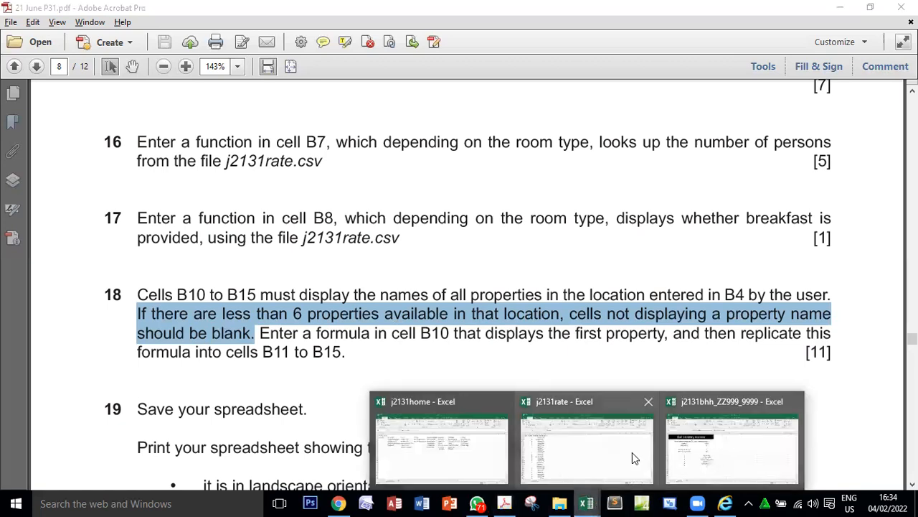
left_click(435, 433)
left_click(224, 193)
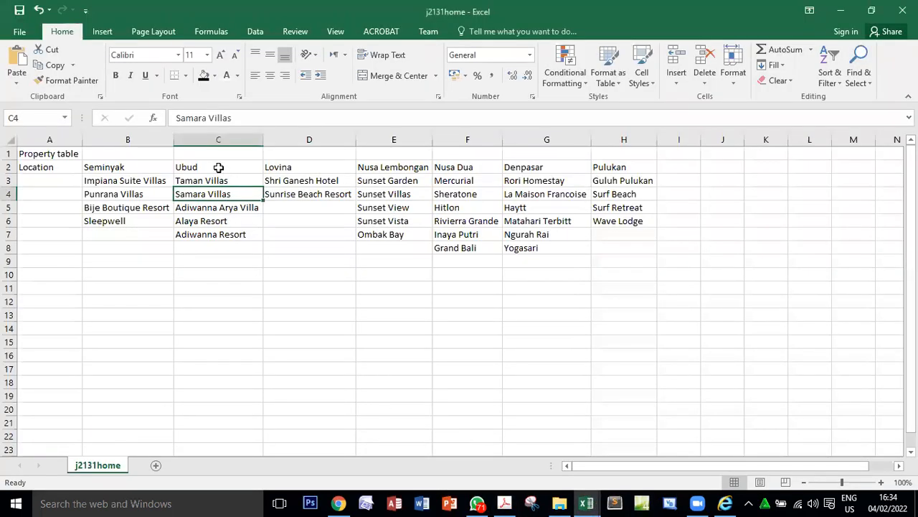
left_click(219, 168)
left_click_drag(226, 182, 225, 246)
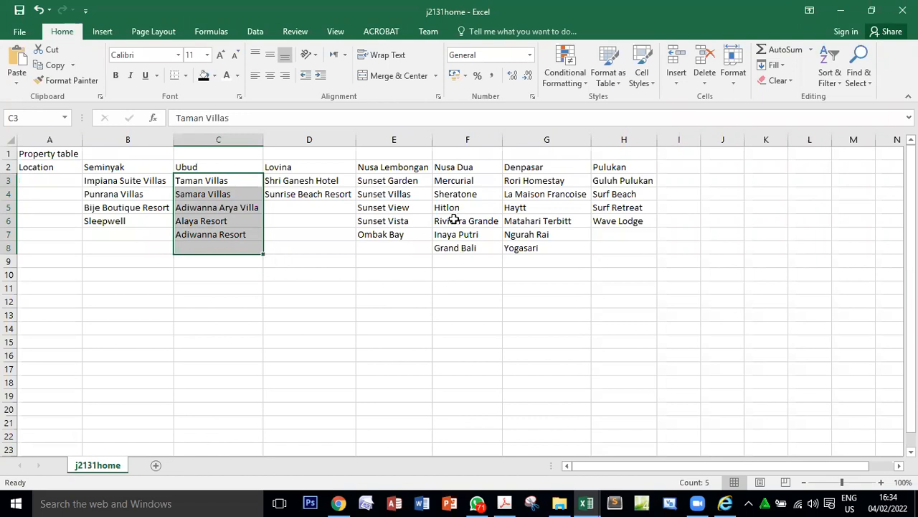
left_click_drag(451, 181, 463, 249)
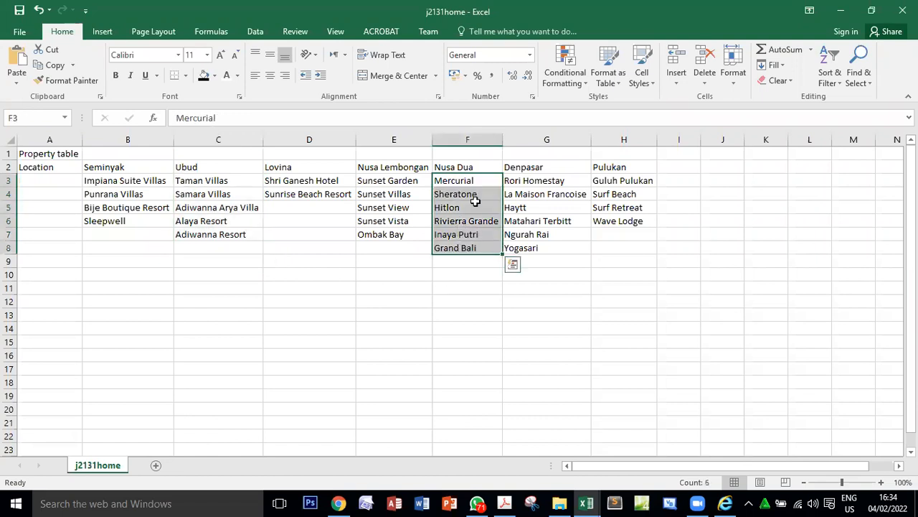
left_click_drag(512, 181, 533, 247)
left_click_drag(215, 180, 221, 248)
left_click_drag(283, 180, 293, 247)
left_click_drag(136, 182, 136, 236)
left_click(136, 236)
left_click_drag(139, 184, 142, 248)
Recheck question 18's blank-cell requirement in the exam paper against the empty property cells under Seminyak, Ubud and Lovina in j2131home.
left_click(502, 503)
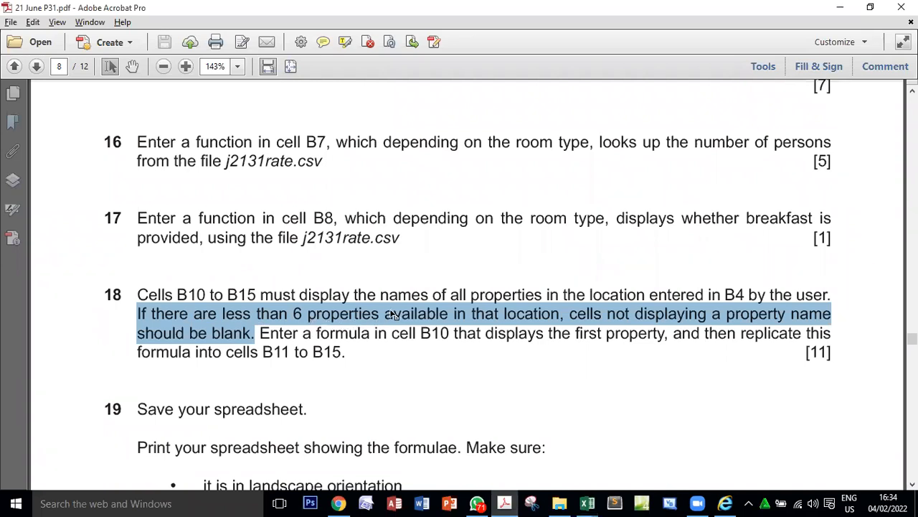
key("alt+Tab")
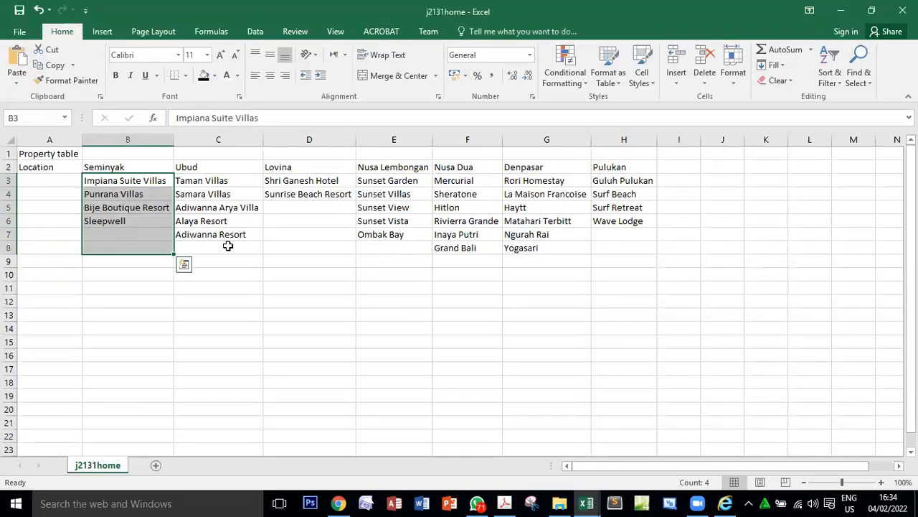
left_click(228, 246)
left_click(139, 237)
left_click(139, 245)
left_click(221, 248)
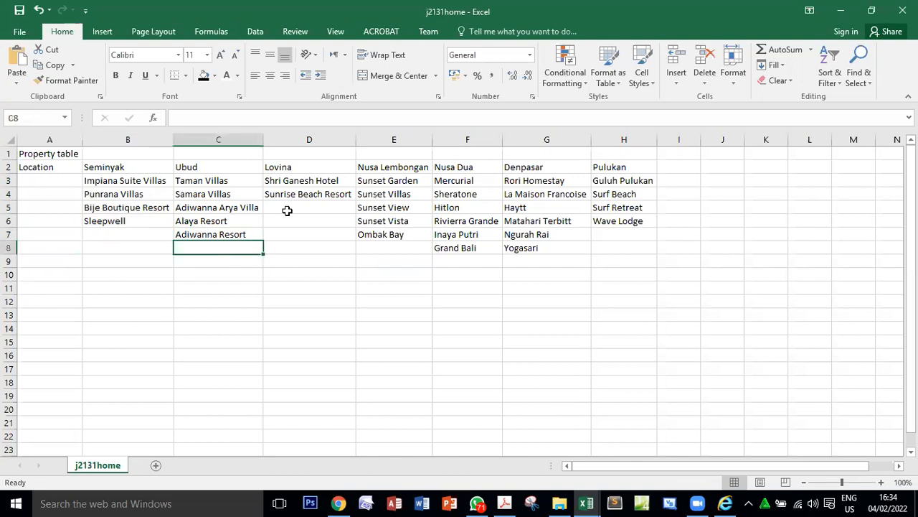
left_click(289, 208)
left_click(293, 227)
left_click(292, 236)
left_click(241, 245)
left_click(291, 207)
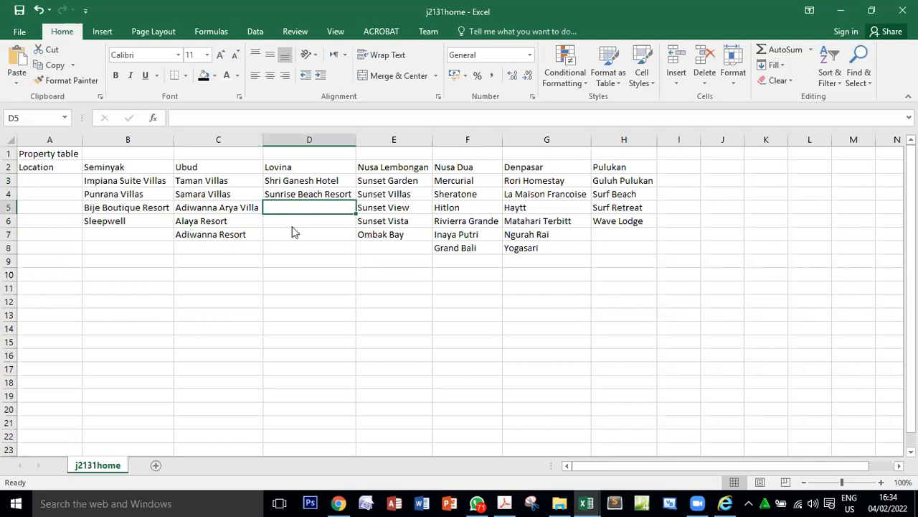
Switch to the j2131bhh workbook and inspect the location in B4 and the HLOOKUP formulas in B10, B13 and B15.
key("alt+Tab")
key("alt+Tab")
key("alt+Tab")
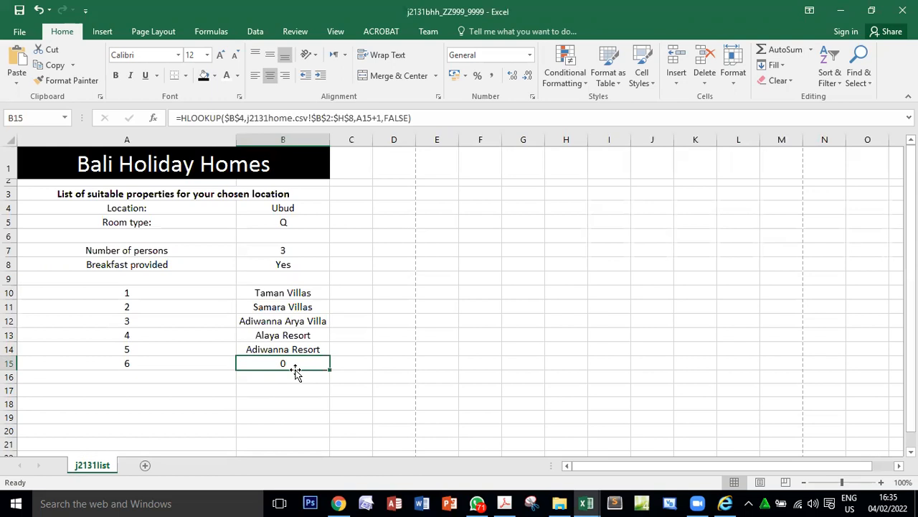
left_click(287, 209)
left_click(288, 222)
left_click(288, 209)
left_click(289, 294)
left_click(286, 338)
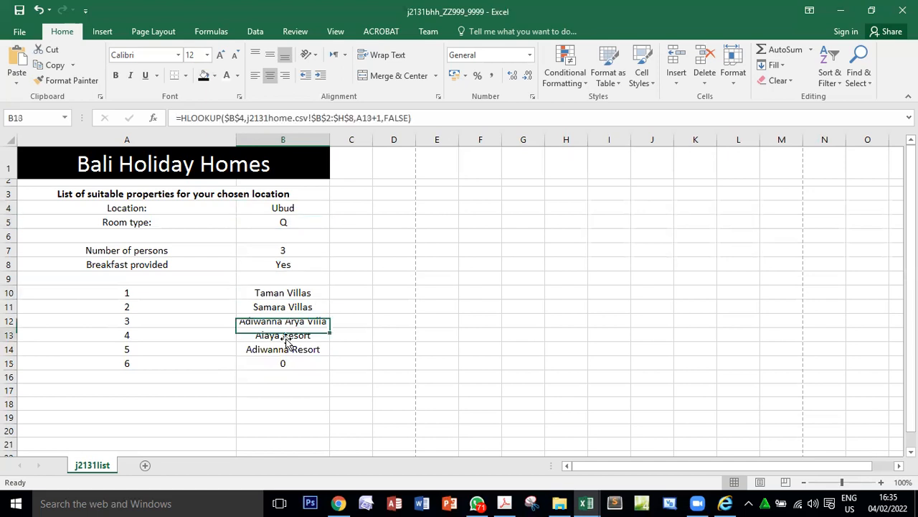
left_click(282, 363)
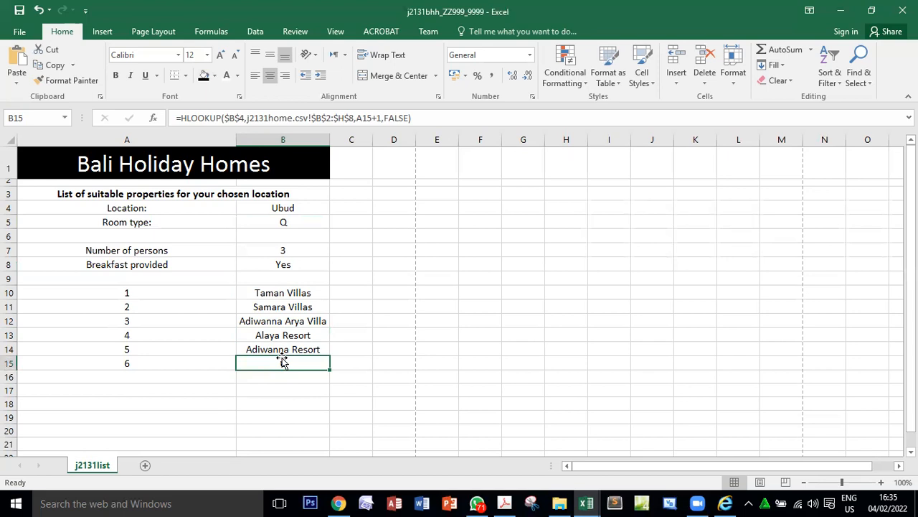
Switch to the exam paper and reread question 18's sentence on leaving cells blank when there are less than 6 properties.
left_click(505, 502)
left_click(370, 336)
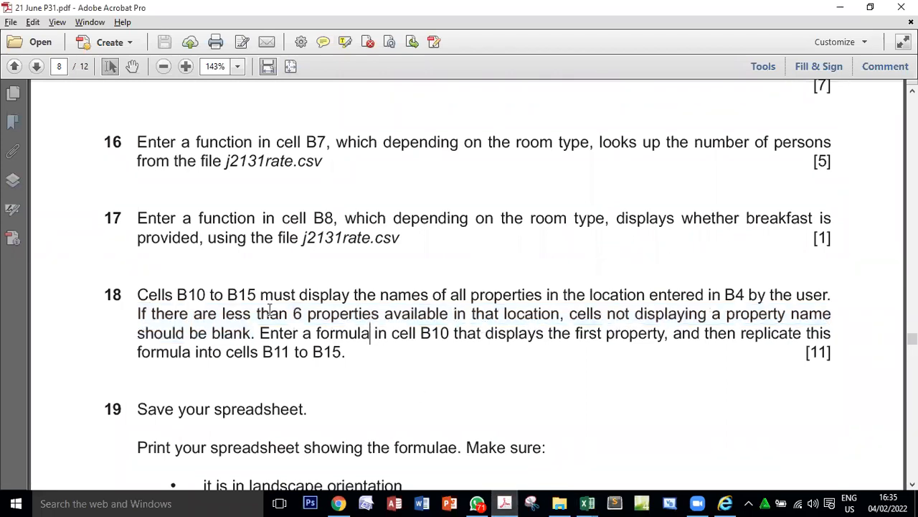
left_click_drag(139, 313, 257, 334)
left_click(160, 310)
Return to j2131bhh and copy B10's HLOOKUP expression without its equals sign, leaving the formula in place.
key("alt+Tab")
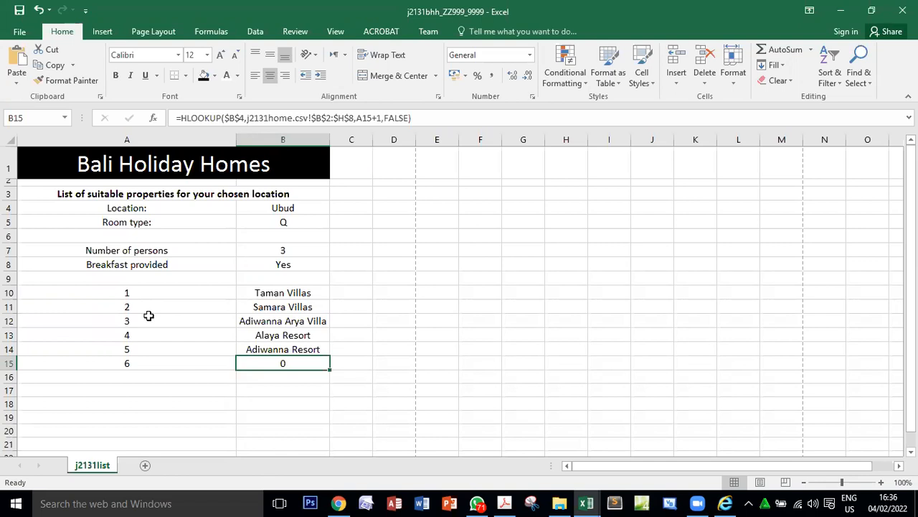
left_click(306, 291)
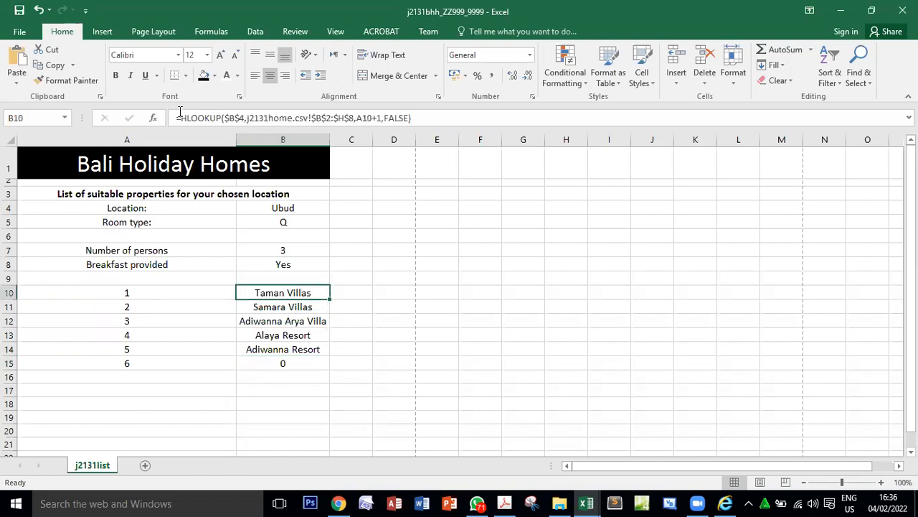
left_click_drag(181, 118, 420, 115)
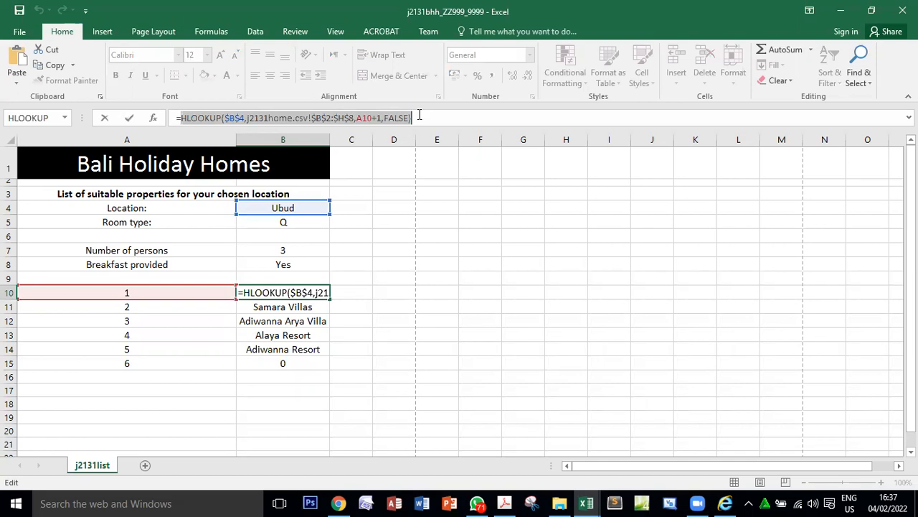
left_click_drag(419, 117, 190, 118)
left_click_drag(431, 117, 181, 118)
left_click(50, 66)
key("ctrl+Return")
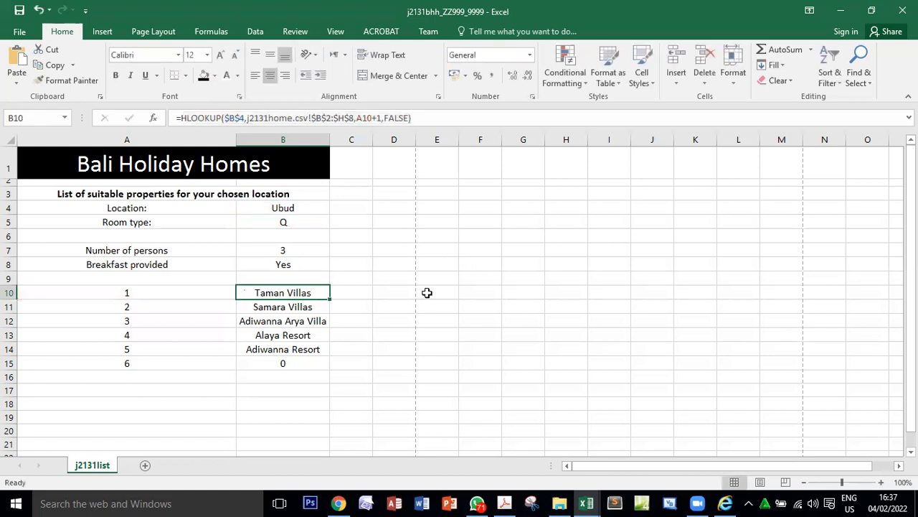
Clear the HLOOKUP formulas from B10:B15.
left_click_drag(309, 294, 308, 357)
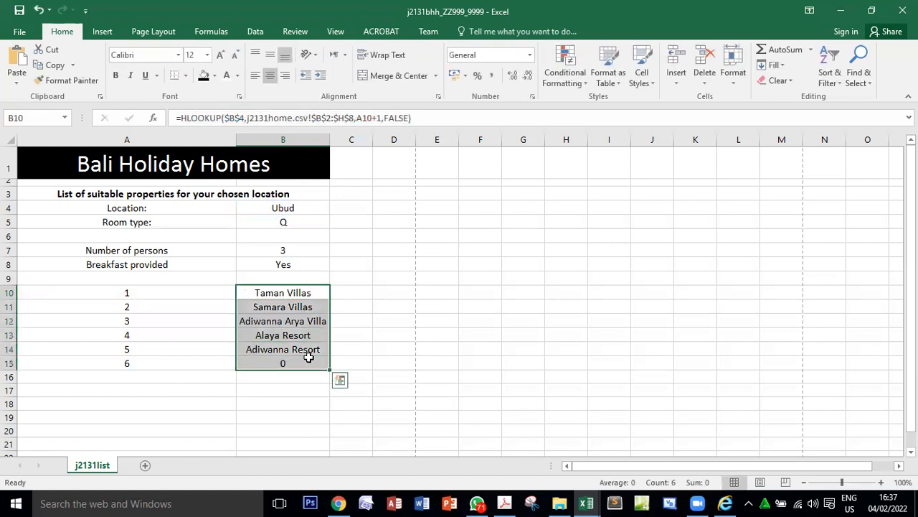
key("Delete")
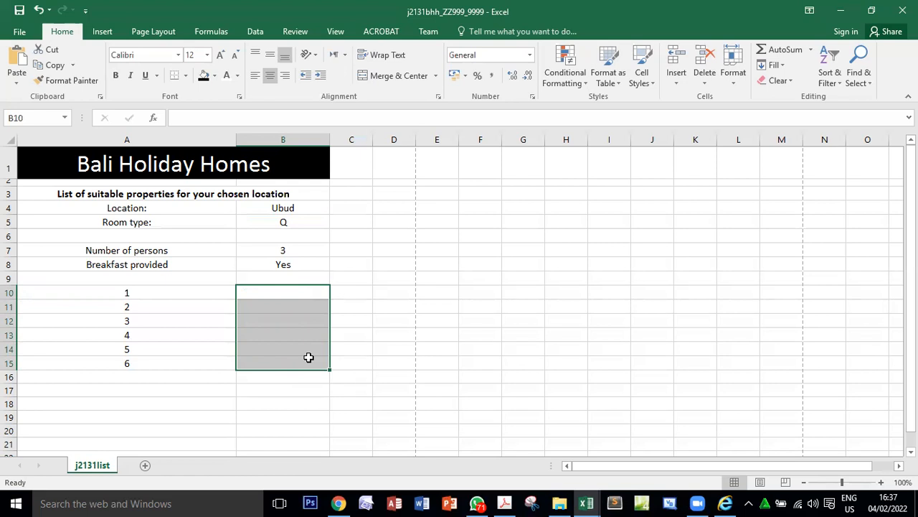
left_click(278, 291)
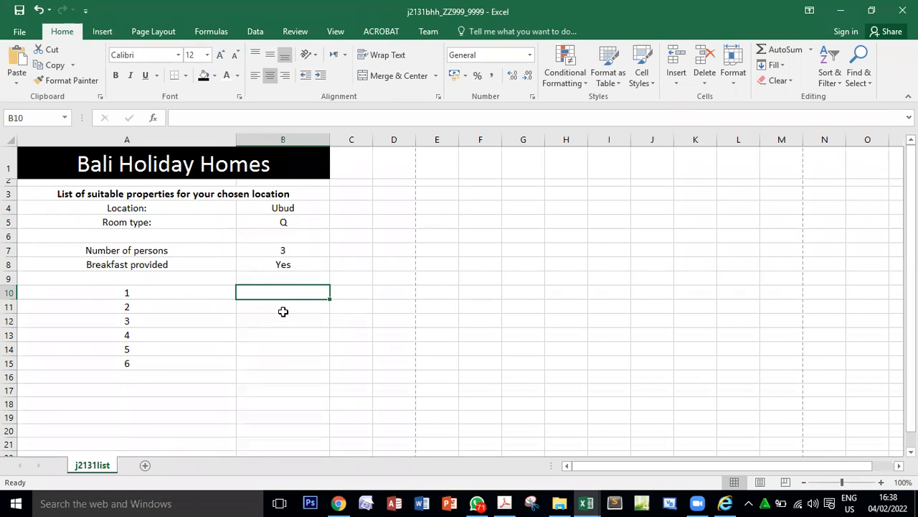
left_click(285, 310)
left_click_drag(287, 295, 291, 362)
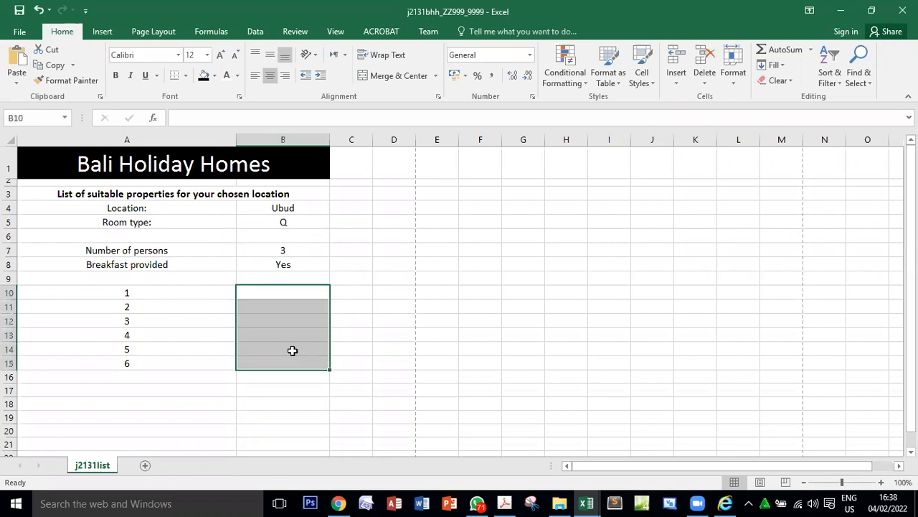
Insert an IF function in B10 whose logical test is the copied HLOOKUP expression followed by <>"".
left_click(298, 295)
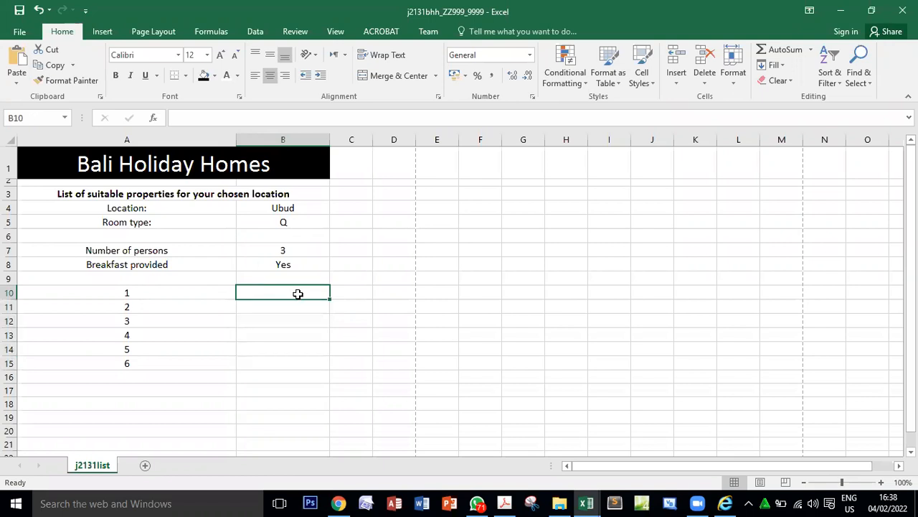
left_click(156, 119)
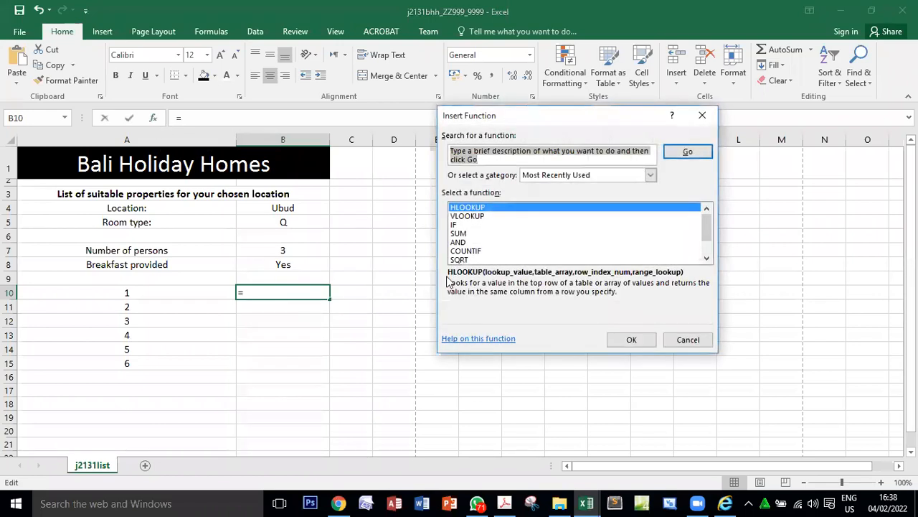
left_click(473, 225)
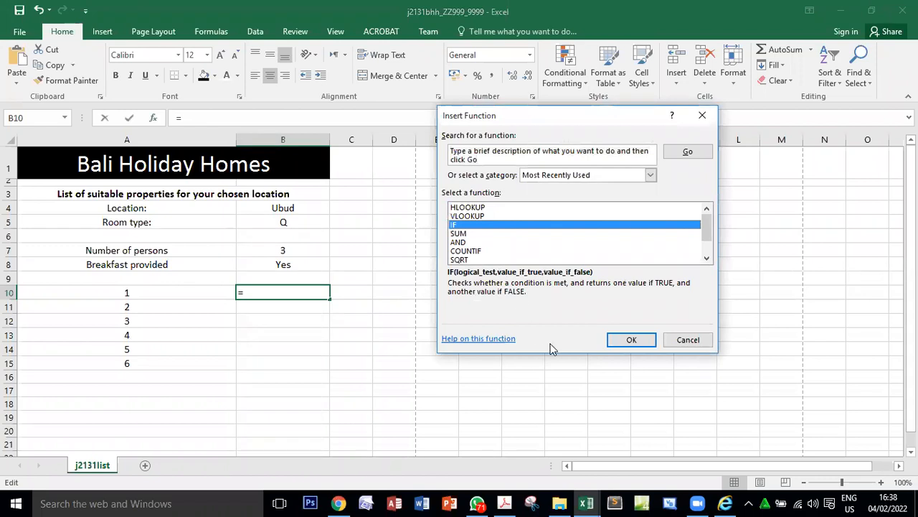
left_click(630, 339)
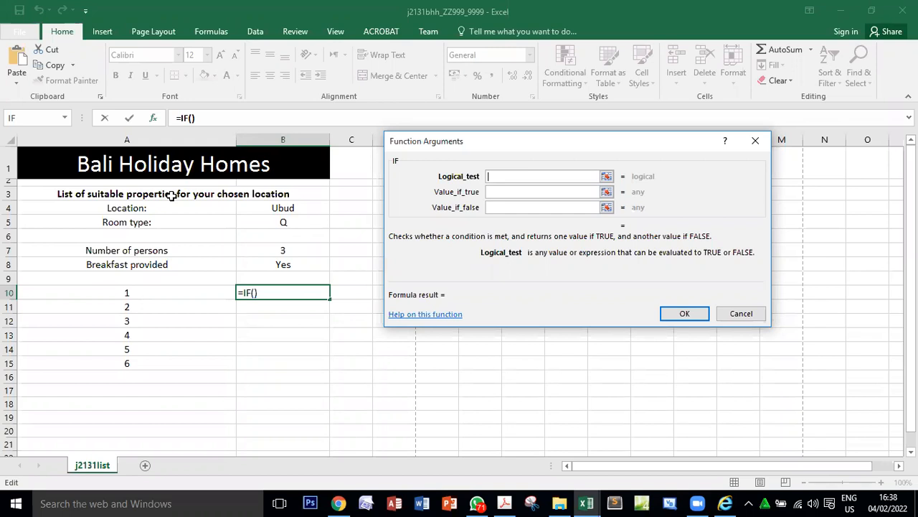
left_click(22, 60)
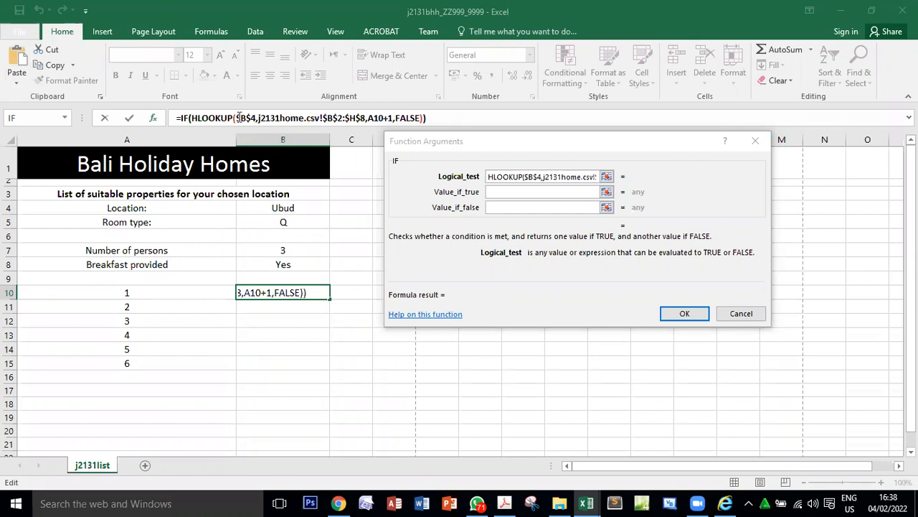
left_click(529, 179)
left_click(531, 176)
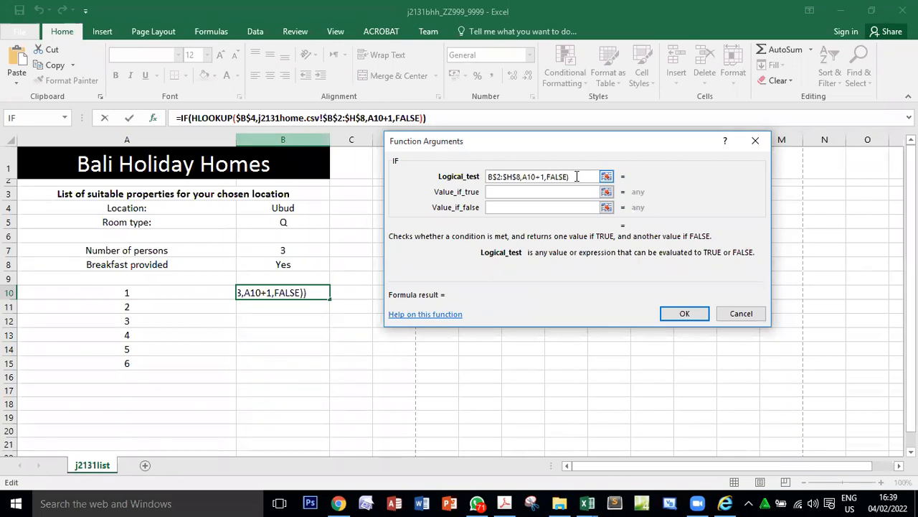
type("<>")
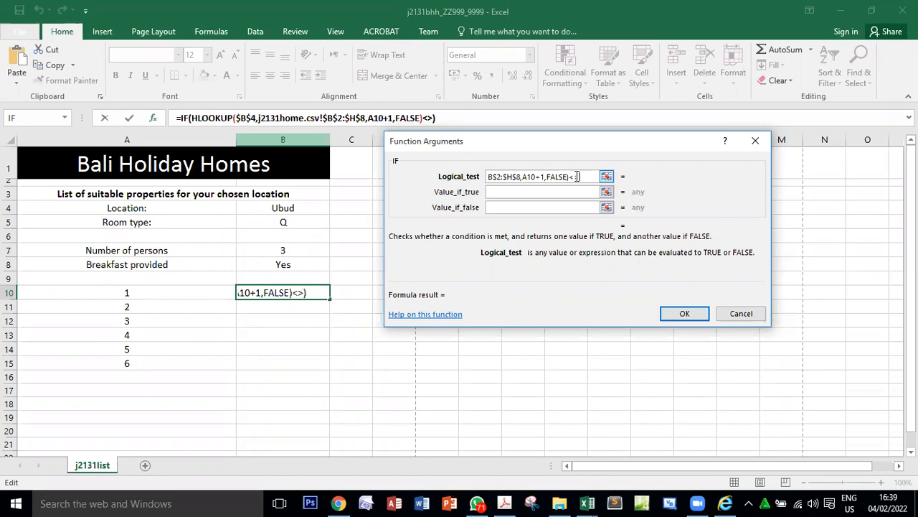
type("\"\"")
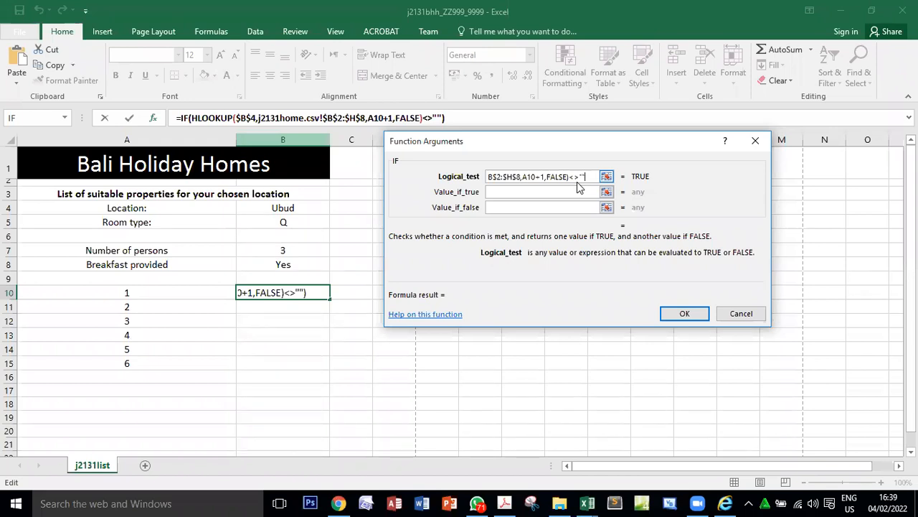
Set the IF function's value if true to the copied HLOOKUP expression and its value if false to "".
left_click(551, 192)
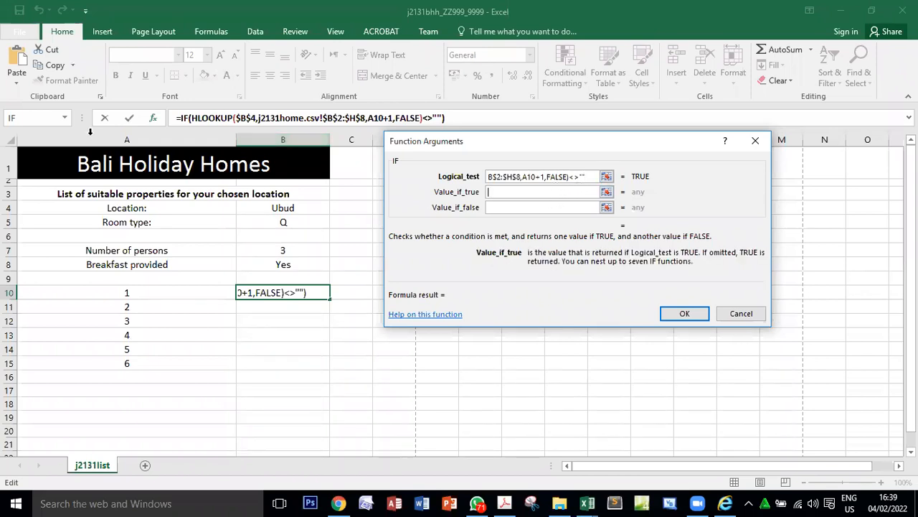
left_click(21, 57)
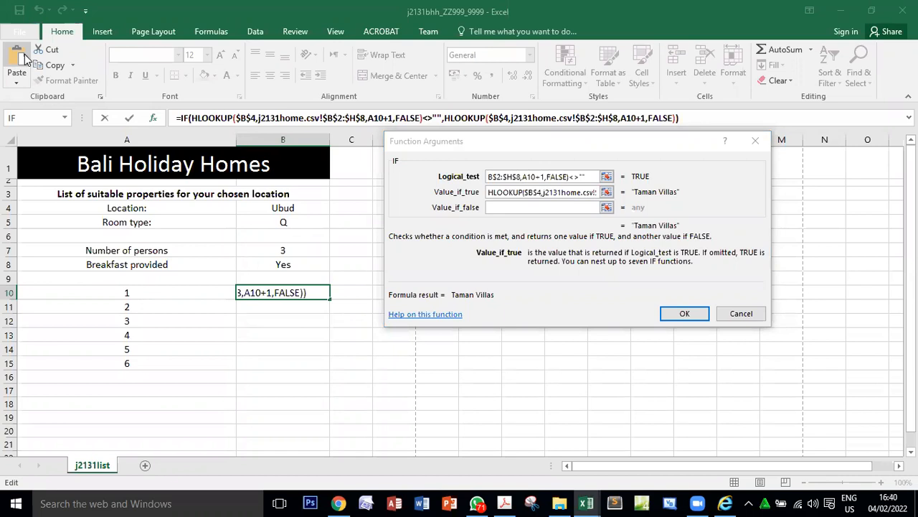
left_click(530, 207)
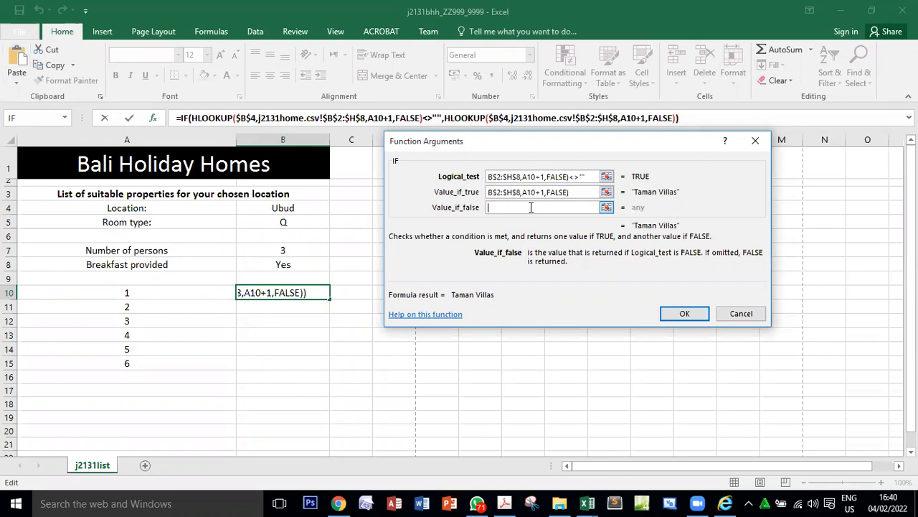
type("\"")
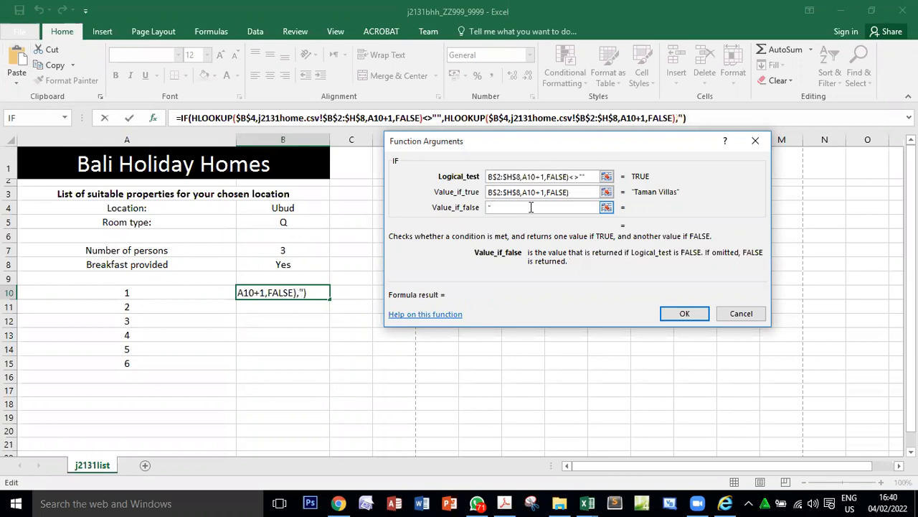
type("\"")
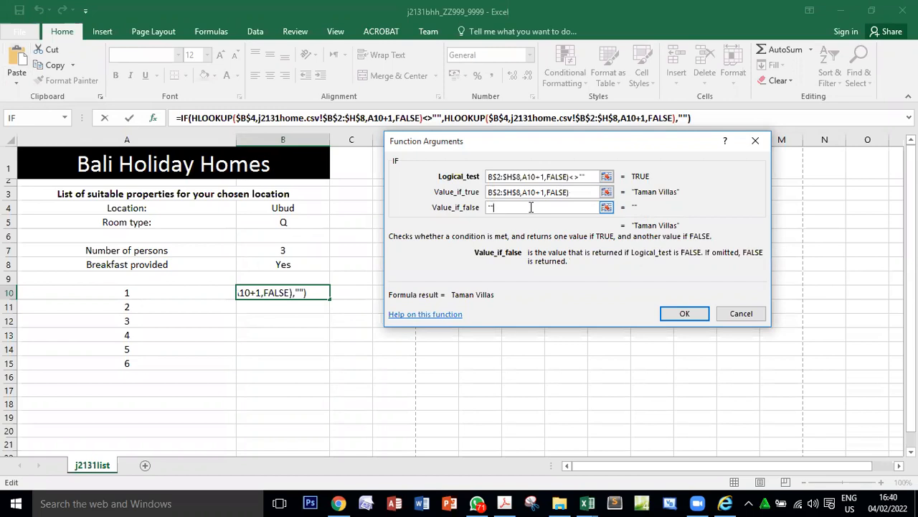
left_click(506, 179)
left_click(580, 191)
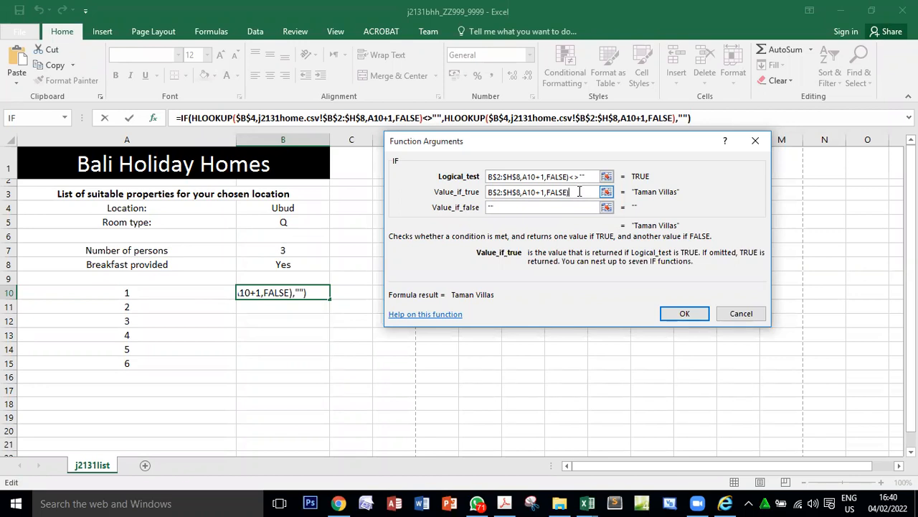
left_click(535, 208)
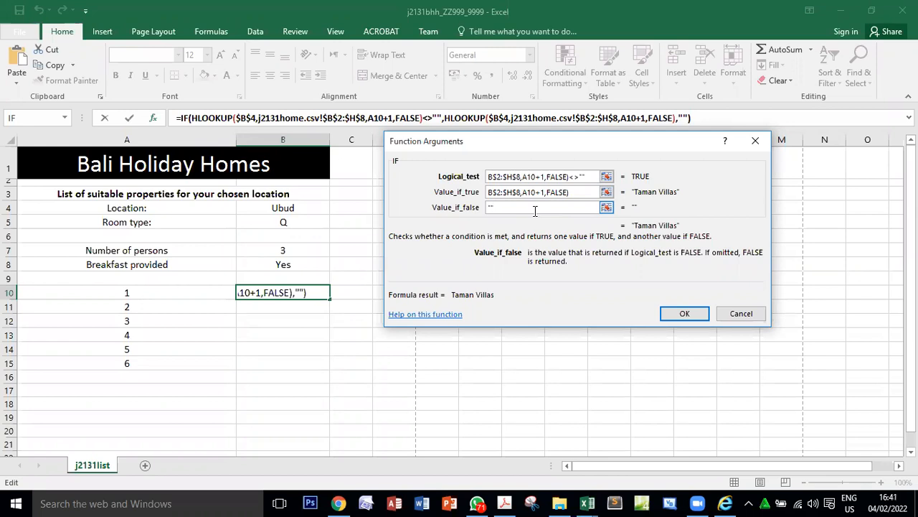
Accept the IF formula in B10 and replicate it into B11:B15.
left_click(685, 316)
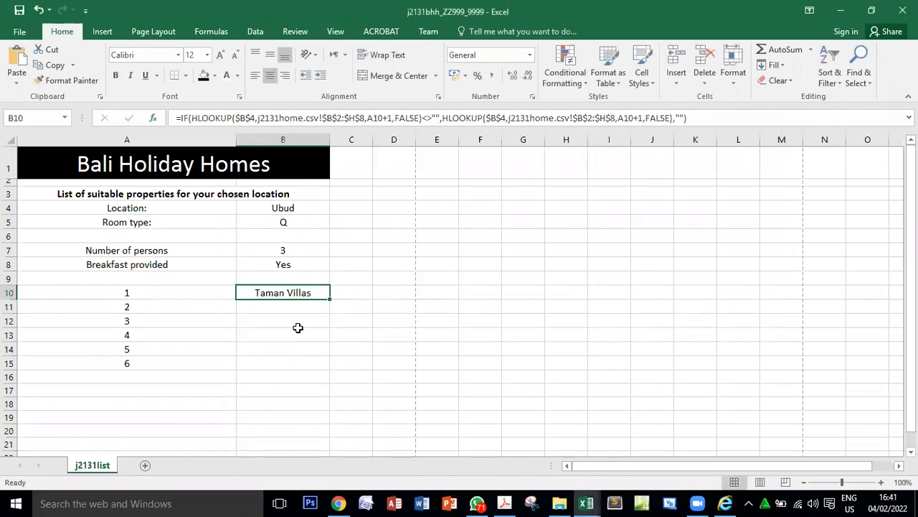
left_click_drag(331, 302, 336, 364)
left_click(298, 364)
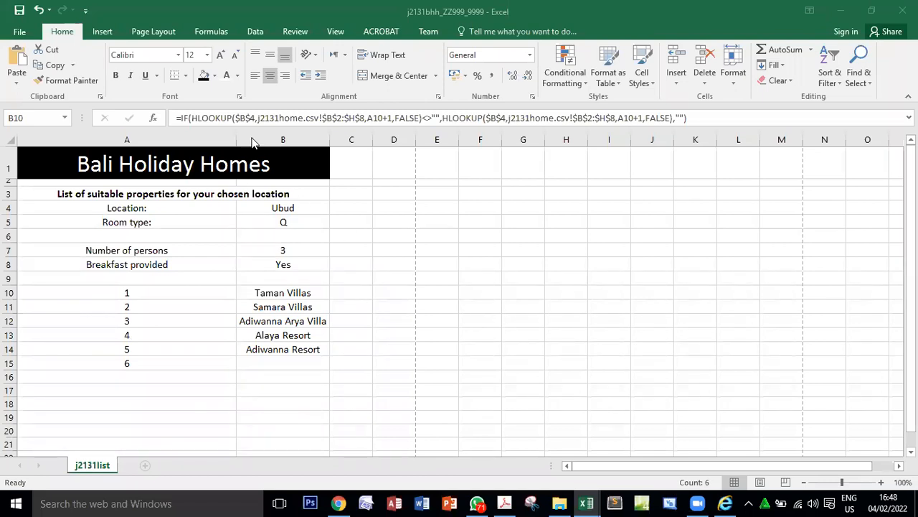
Review the parts of B10's IF formula: the HLOOKUP test, the HLOOKUP result and the blank alternative.
left_click(283, 291)
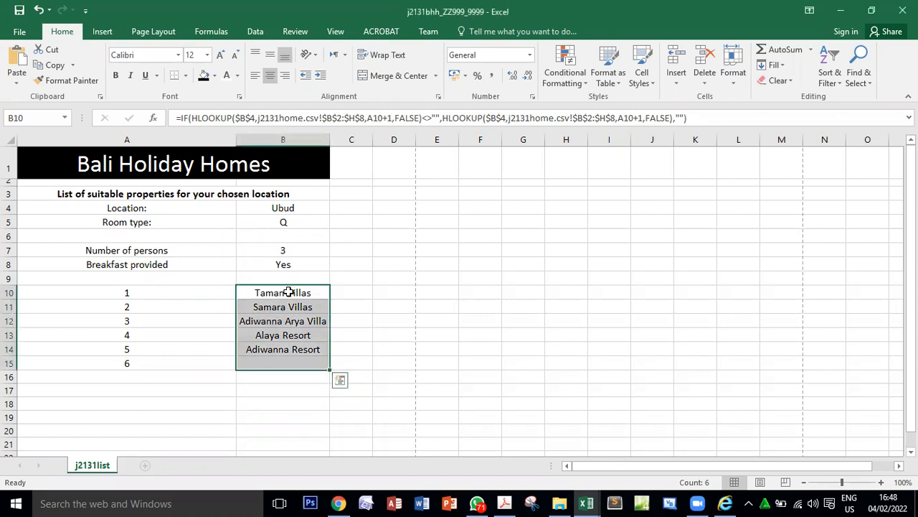
double_click(283, 291)
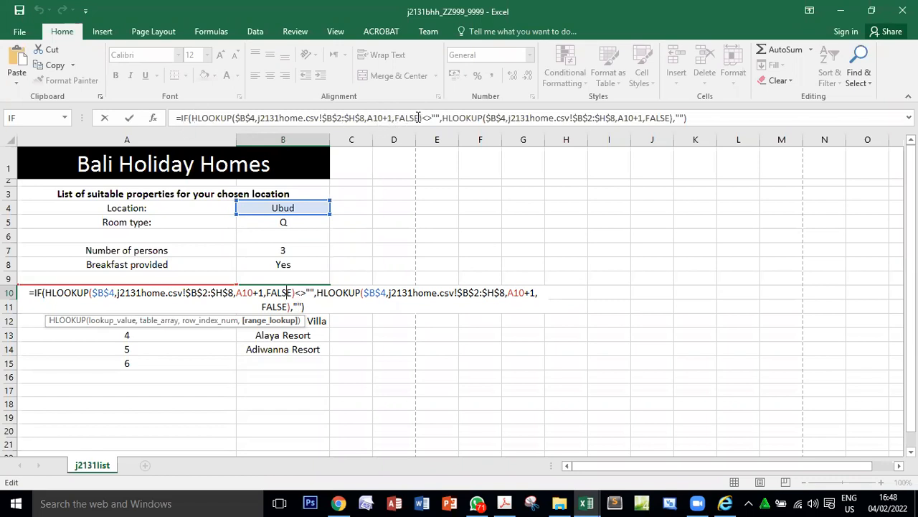
left_click_drag(192, 118, 424, 120)
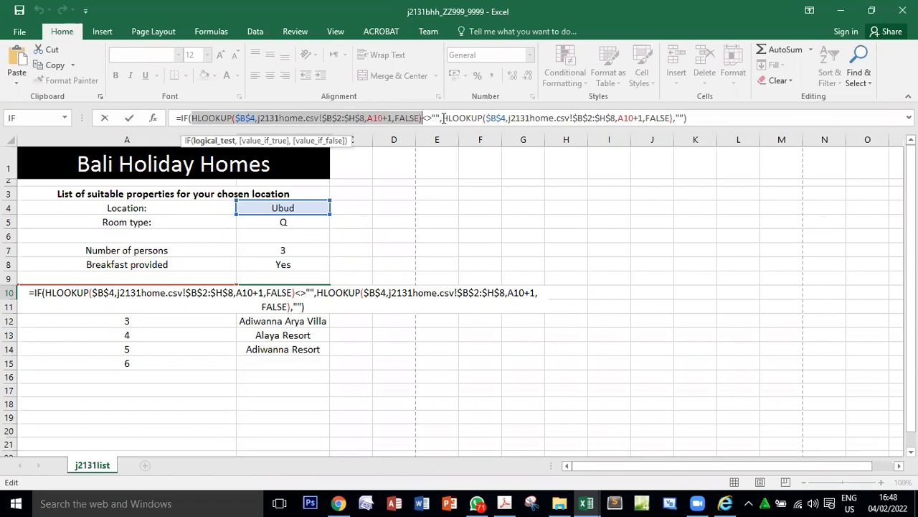
left_click_drag(443, 119, 676, 120)
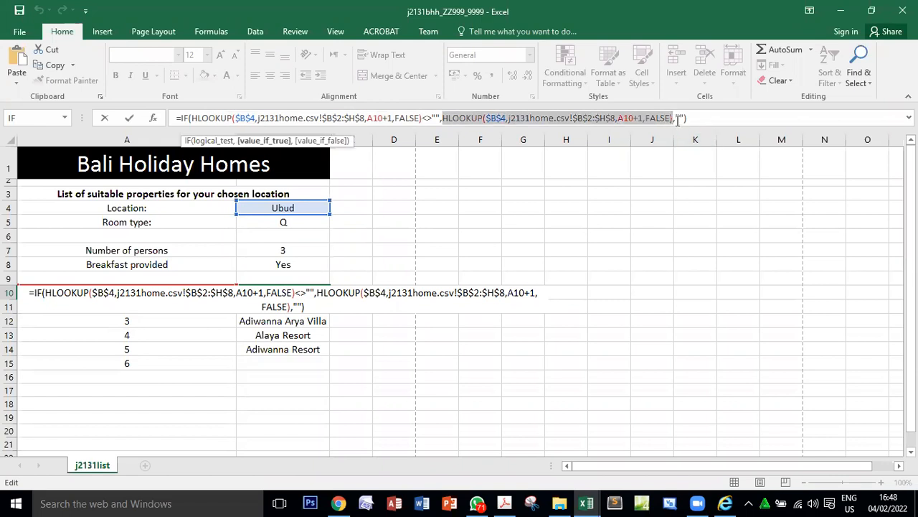
left_click(677, 120)
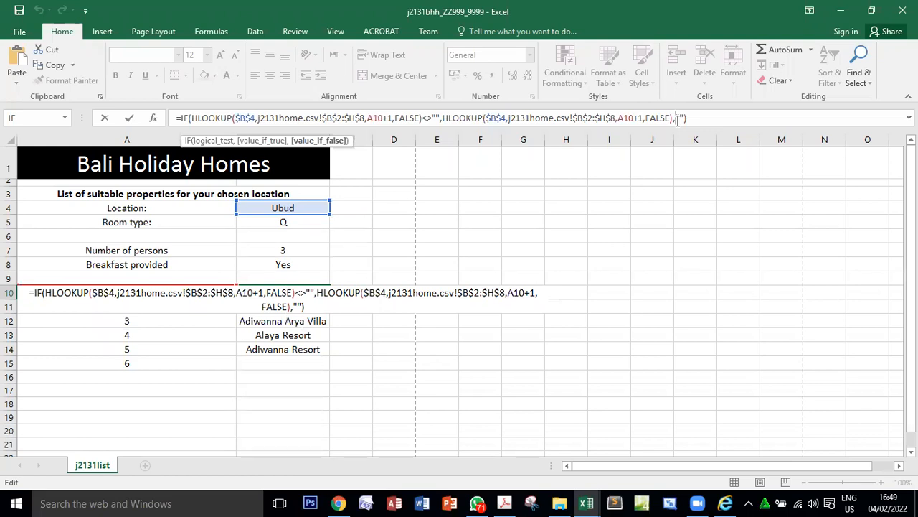
key("Return")
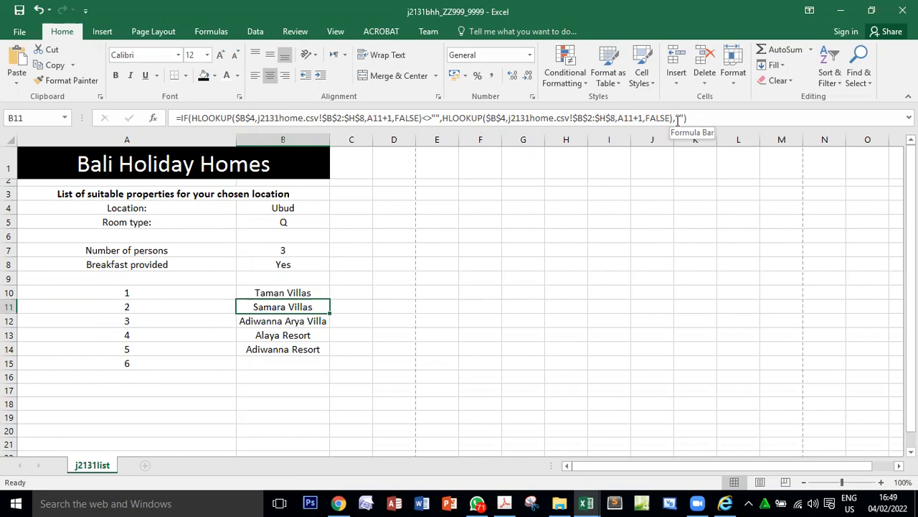
Switch to the exam paper and read question 18's marks and question 19's instructions on saving and printing the formulae.
key("alt+Tab")
key("Tab")
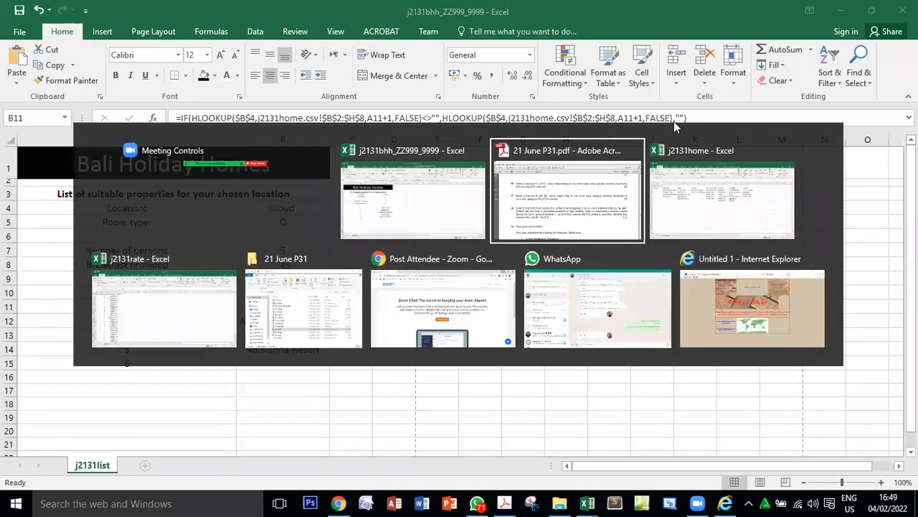
double_click(818, 352)
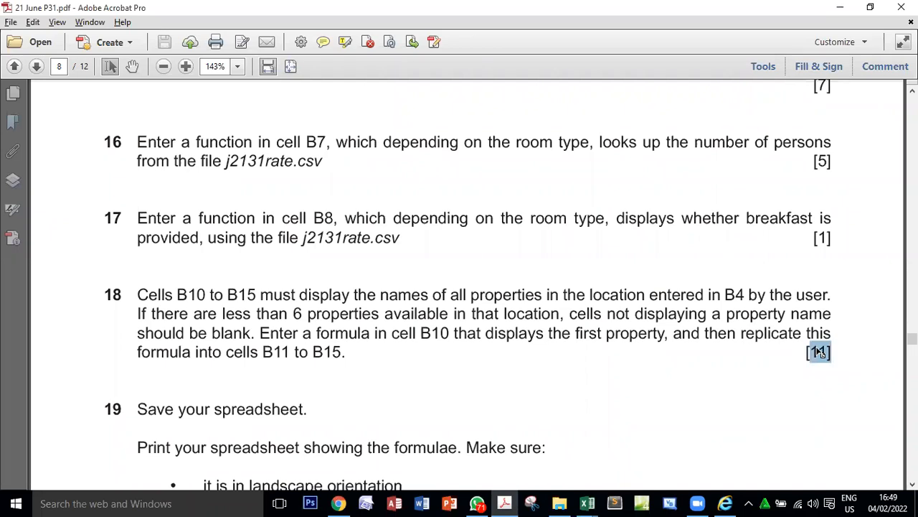
scroll(411, 340, "down", 6)
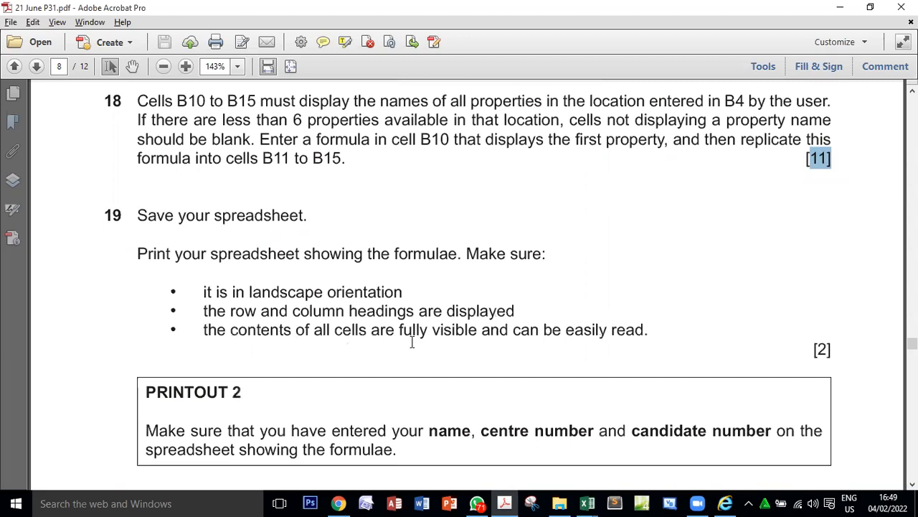
double_click(230, 154)
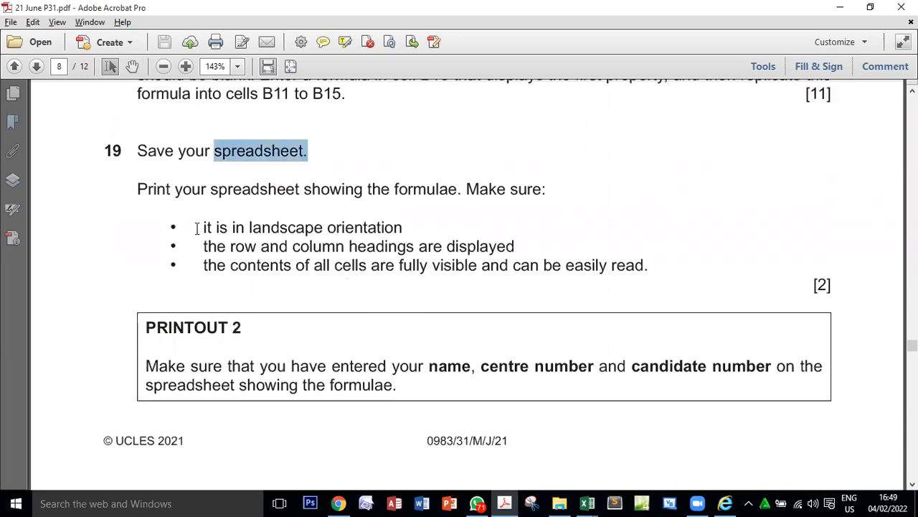
double_click(434, 189)
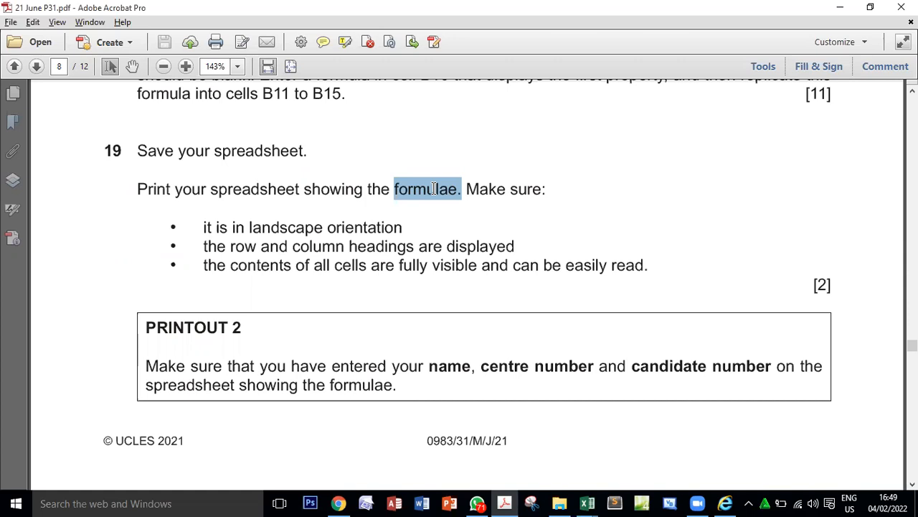
Return to j2131bhh, show the formulas in the sheet and autofit all column widths to their contents.
key("alt+Tab")
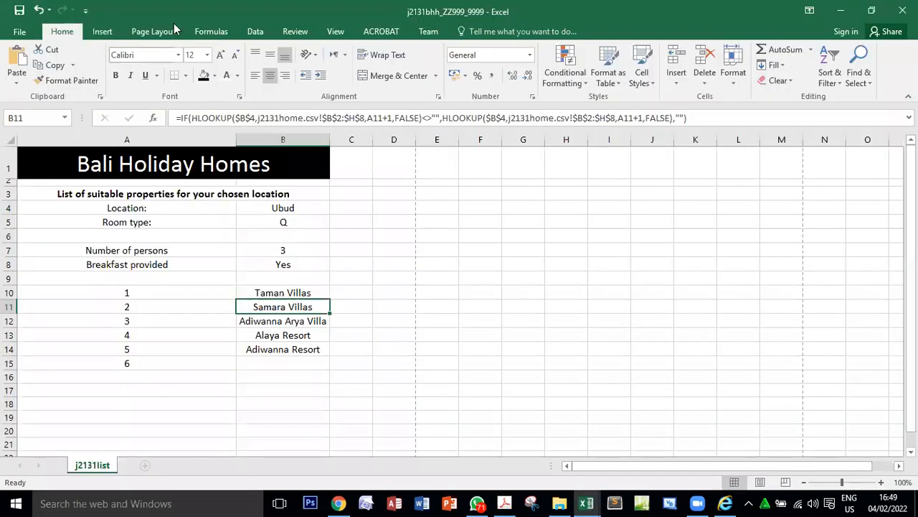
left_click(211, 31)
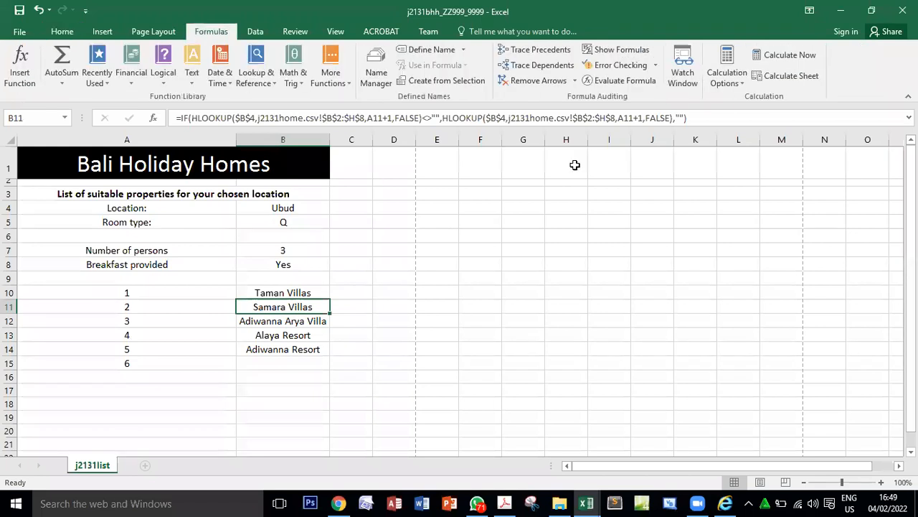
left_click(620, 50)
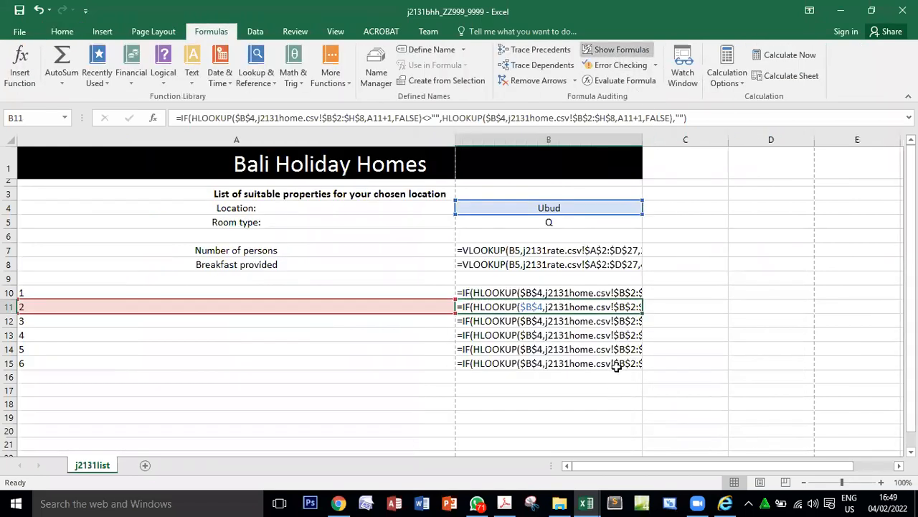
left_click(10, 138)
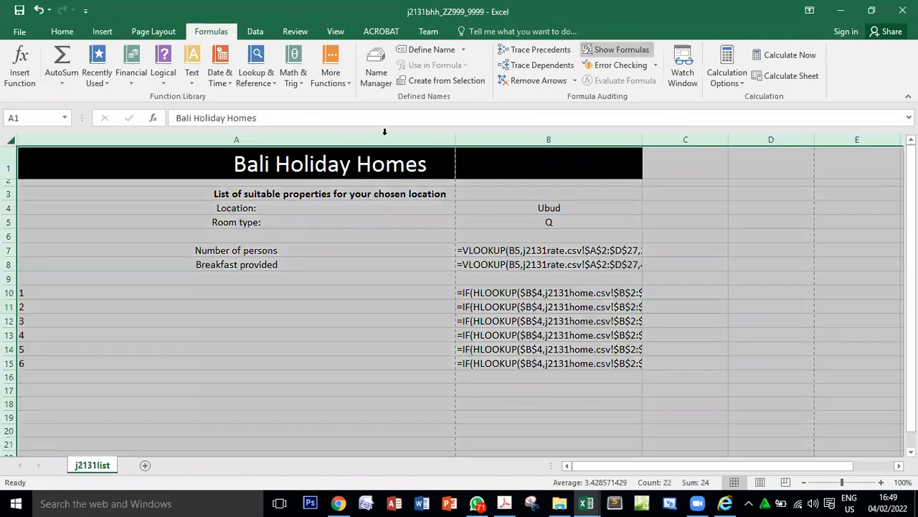
double_click(457, 137)
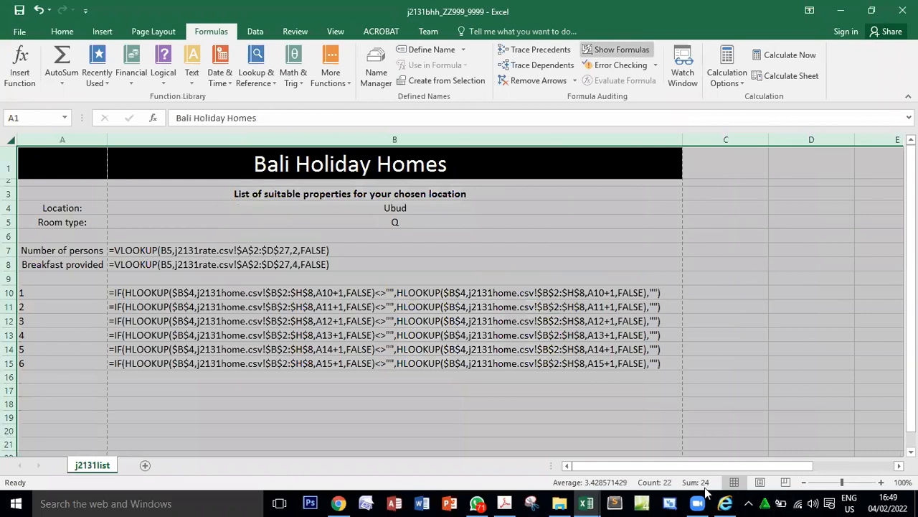
left_click(605, 406)
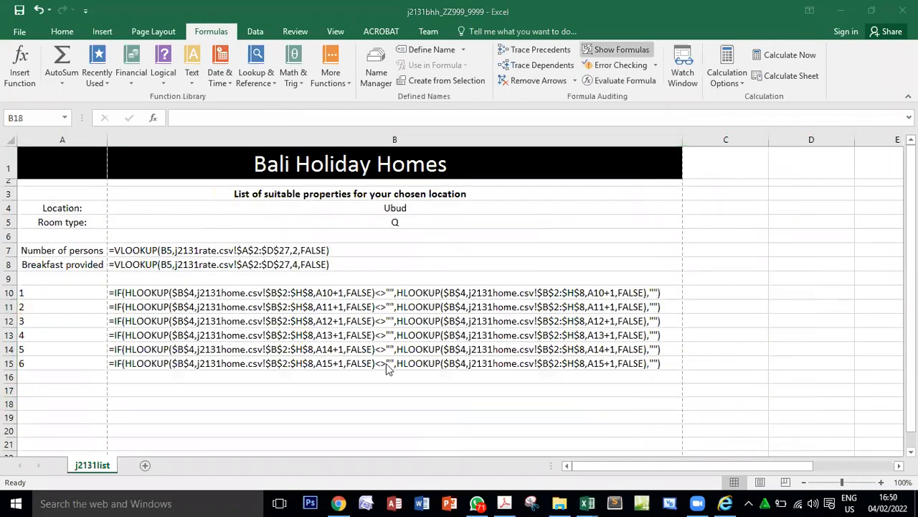
Check the orientation requirement in the exam paper and set the j2131bhh sheet to landscape.
key("alt+Tab")
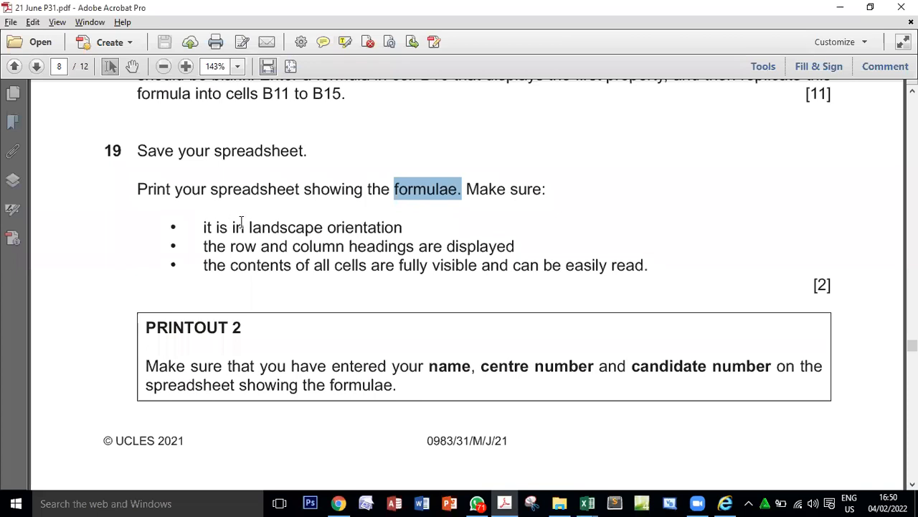
left_click_drag(231, 226, 415, 224)
key("alt+Tab")
left_click(152, 32)
left_click(143, 80)
left_click(176, 135)
Check the headings requirement in the exam paper and turn on printing of row and column headings for j2131bhh.
key("alt+Tab")
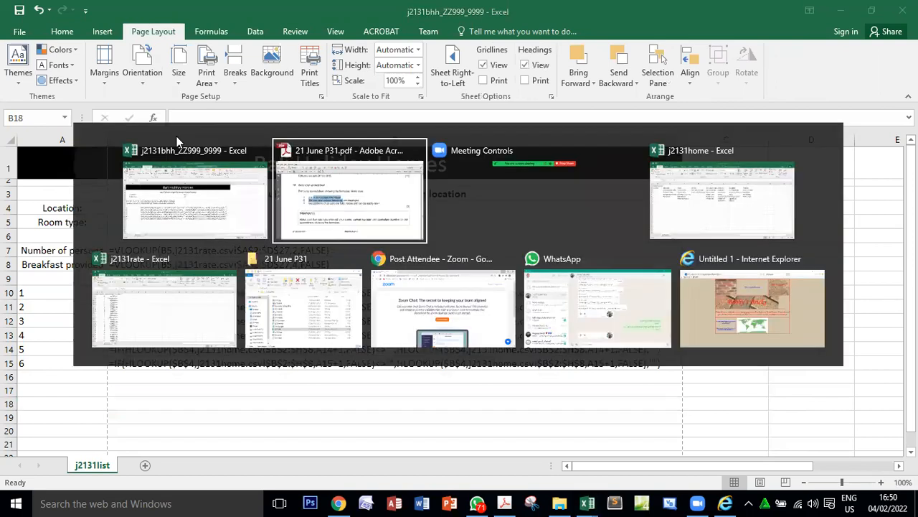
left_click(236, 247)
left_click_drag(231, 248, 485, 247)
key("alt+Tab")
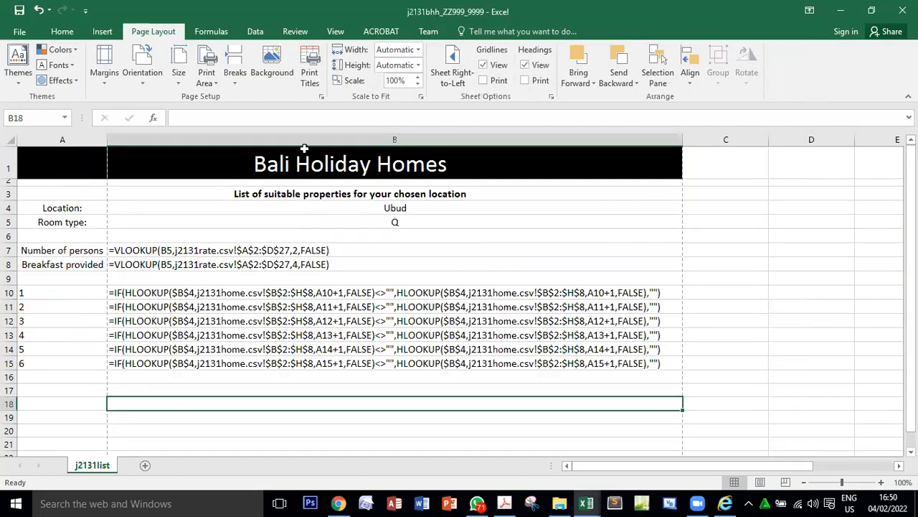
left_click(310, 72)
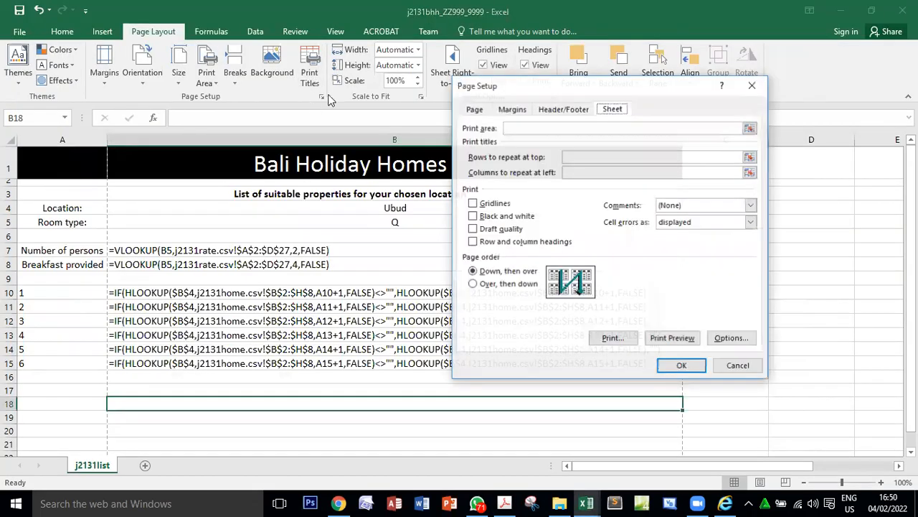
left_click(472, 243)
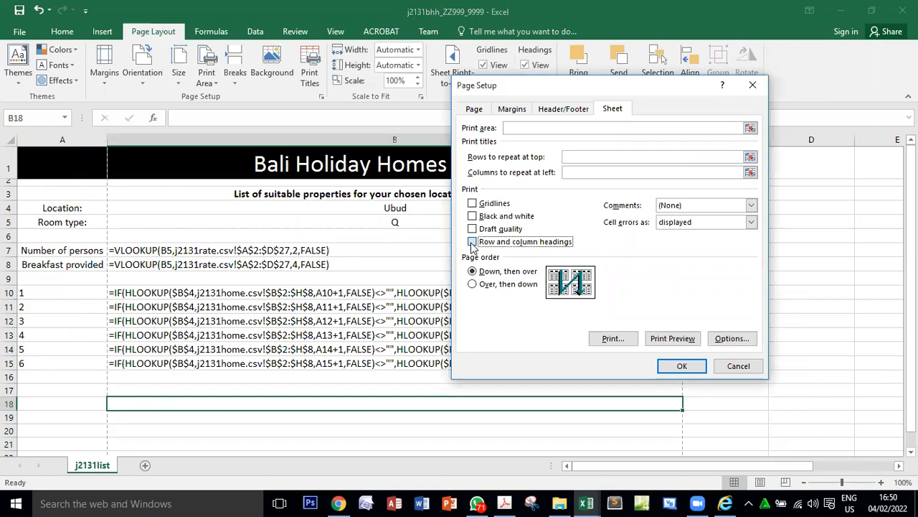
left_click(682, 366)
Reread the exam paper's requirement on fully visible cell contents and refit the column widths in j2131bhh.
key("alt+Tab")
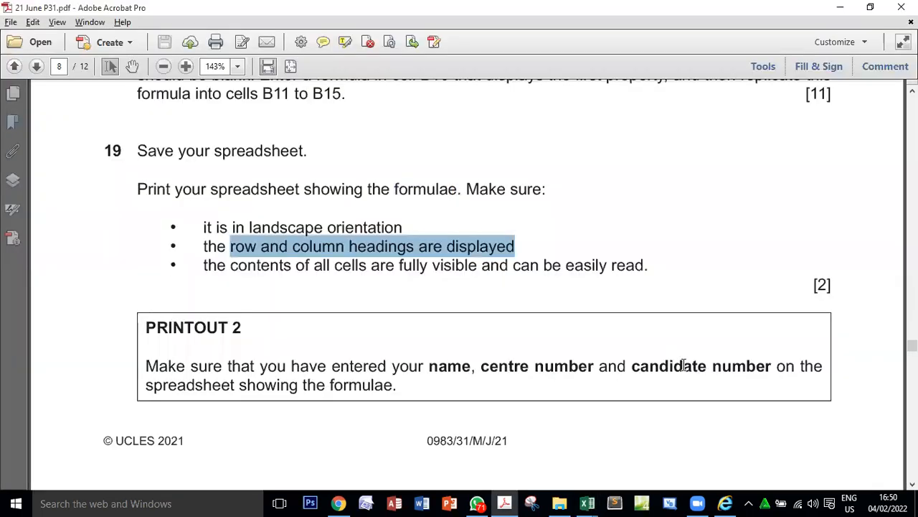
left_click_drag(208, 267, 630, 262)
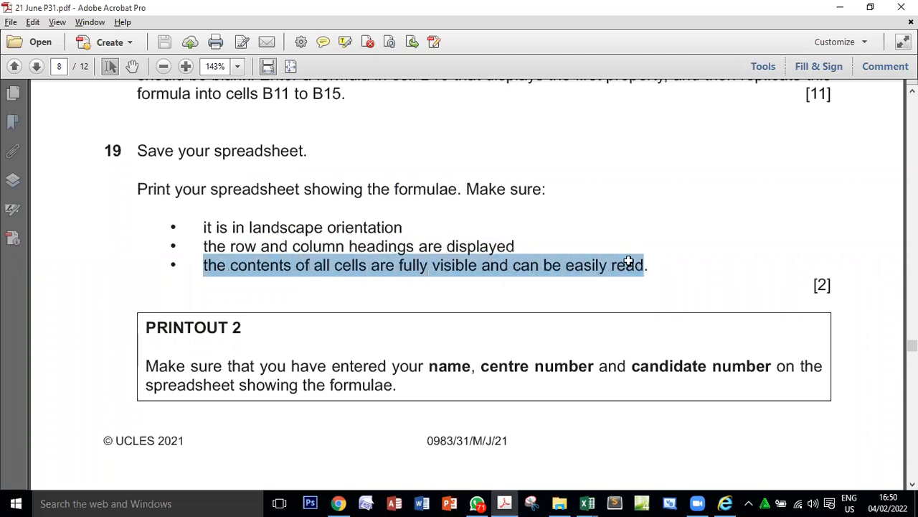
key("alt+Tab")
left_click(10, 140)
left_click(106, 139)
left_click(505, 390)
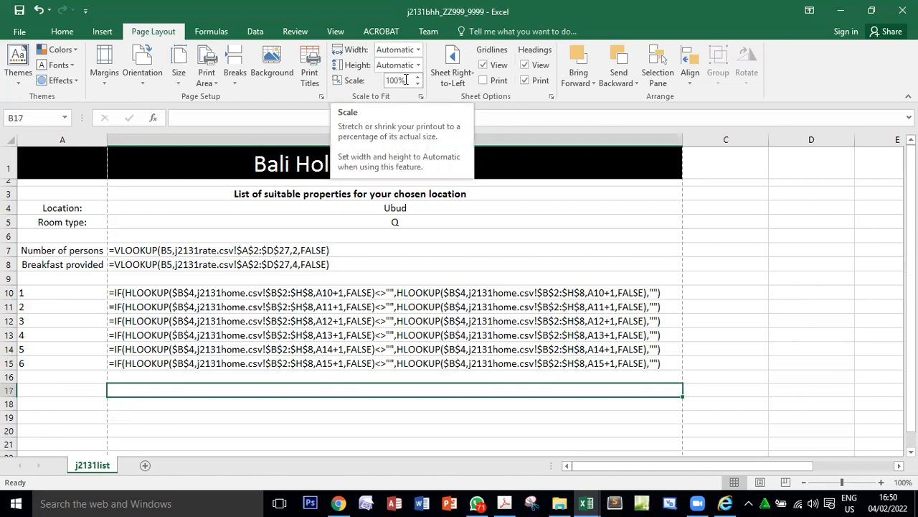
Check the required printout name for question 19 in the exam paper and preview both pages of the j2131bhh printout.
key("alt+Tab")
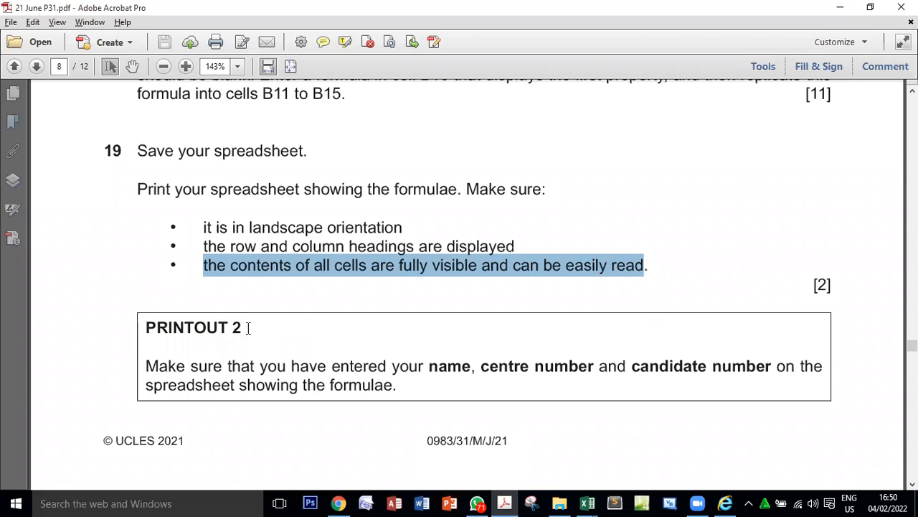
left_click_drag(248, 328, 146, 328)
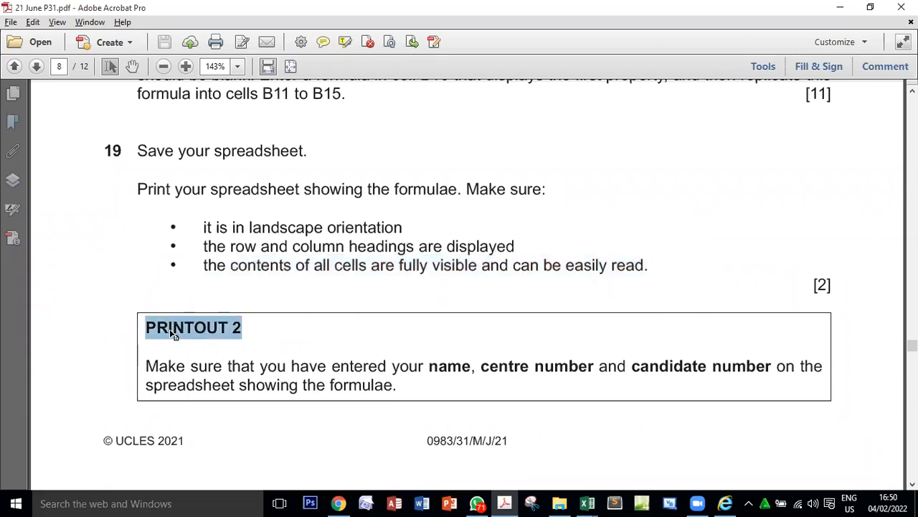
key("alt+Tab")
left_click(17, 31)
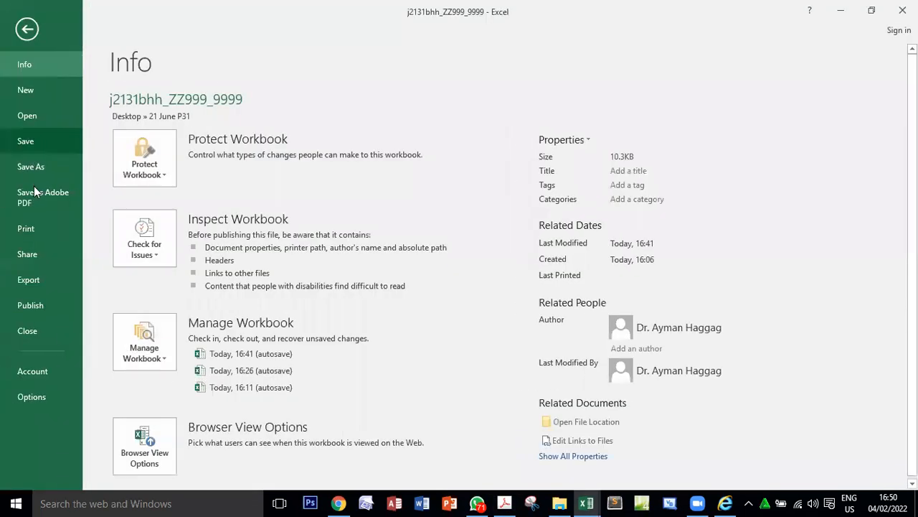
left_click(38, 227)
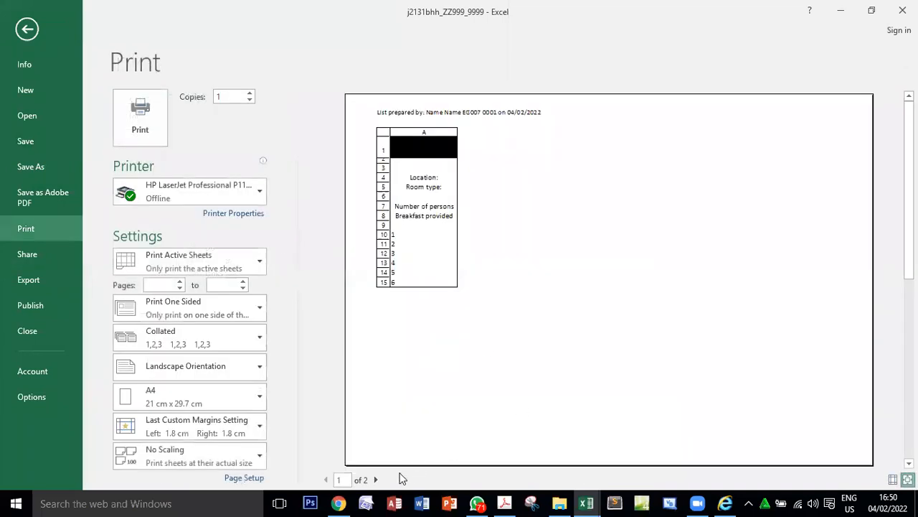
left_click(376, 480)
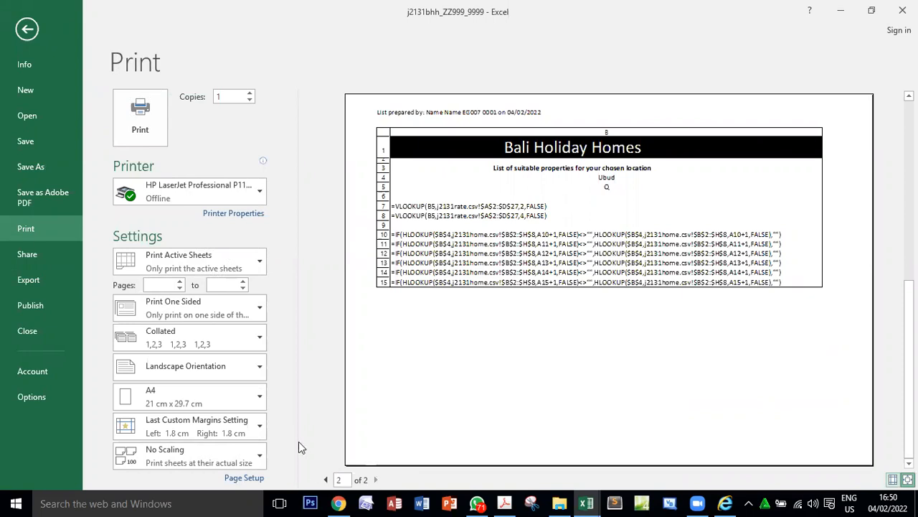
Print the formula view with Microsoft Print to PDF, saving it as PRINTOUT 2 in the Desktop folder 21 June P31.
left_click(202, 192)
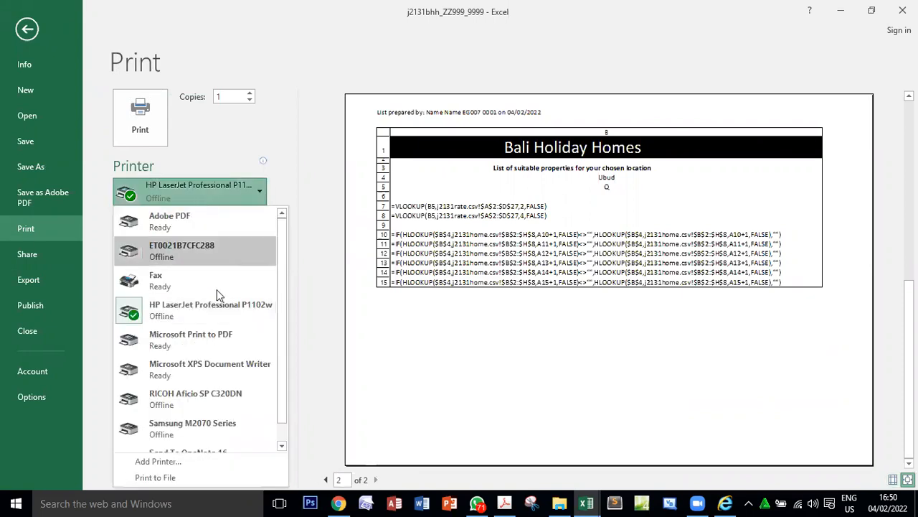
left_click(211, 337)
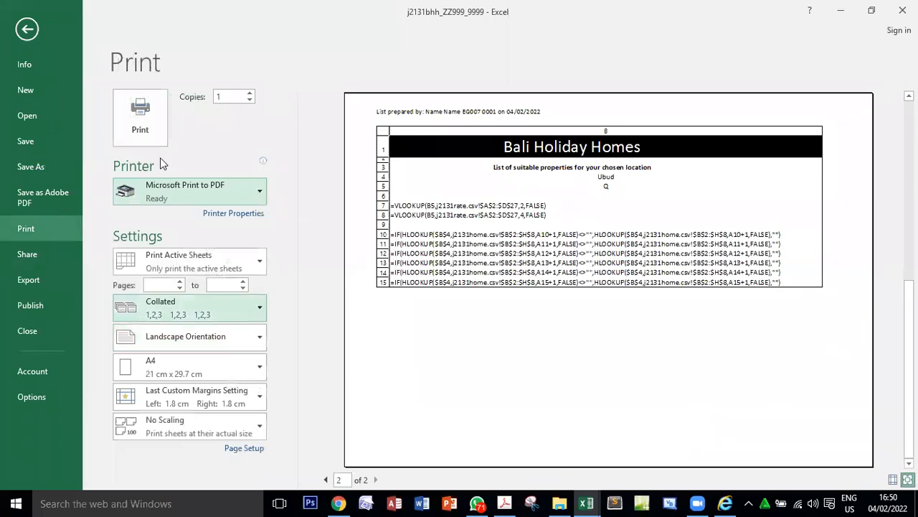
left_click(152, 123)
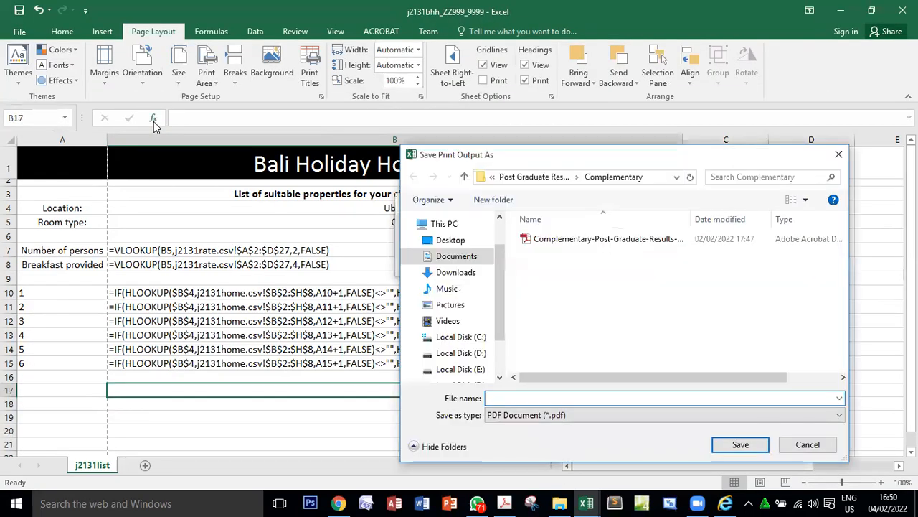
type("PRINTOUT 2")
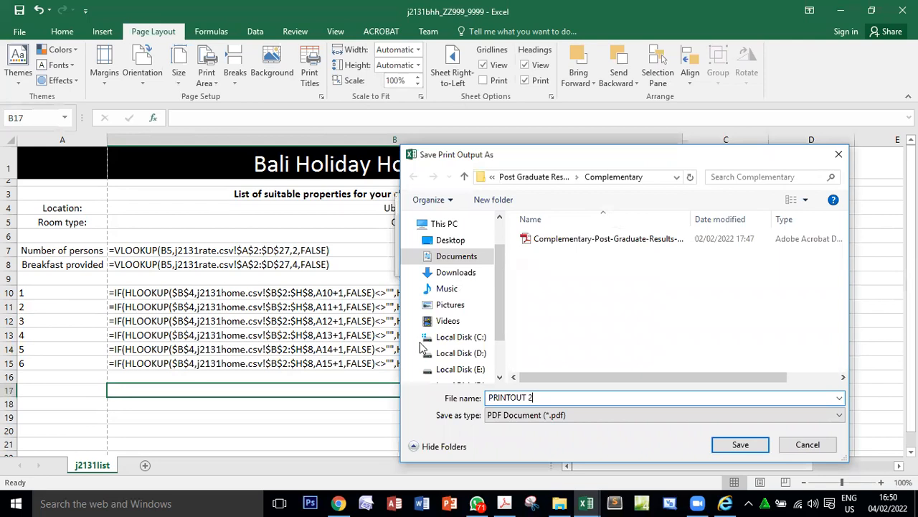
left_click(452, 241)
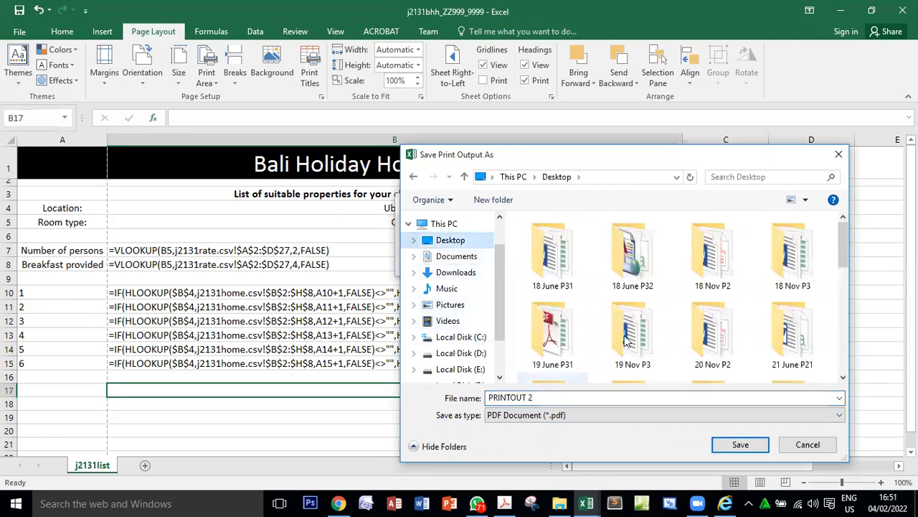
scroll(718, 359, "down", 1)
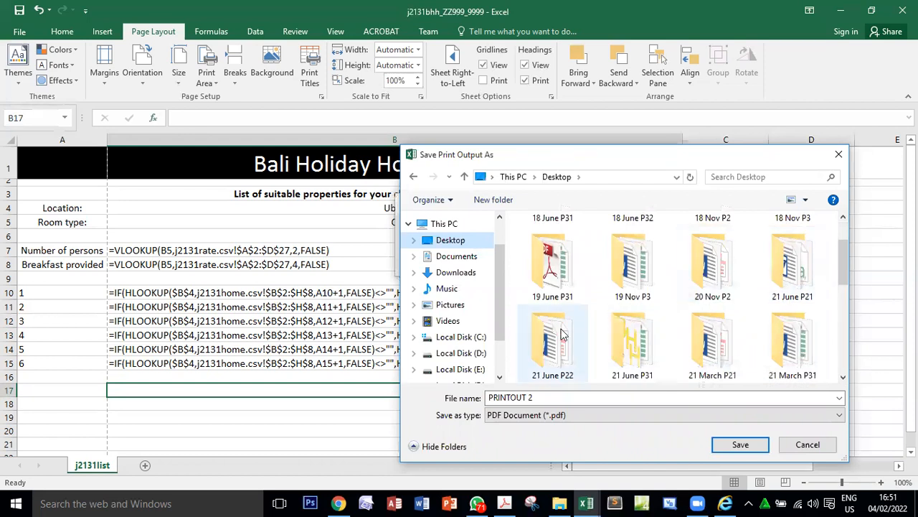
double_click(630, 350)
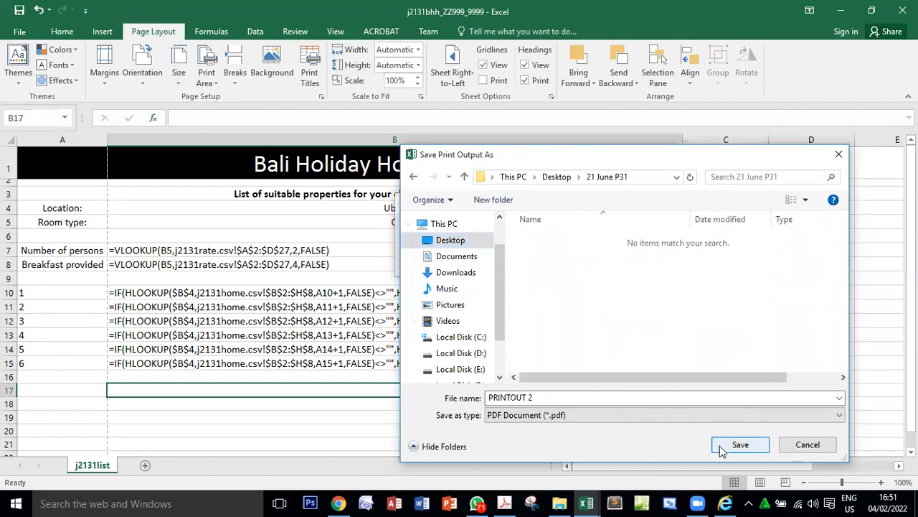
left_click(720, 444)
Open PRINTOUT 2 from the 21 June P31 folder, examine the formulas and headings on both pages, and close it.
left_click(560, 503)
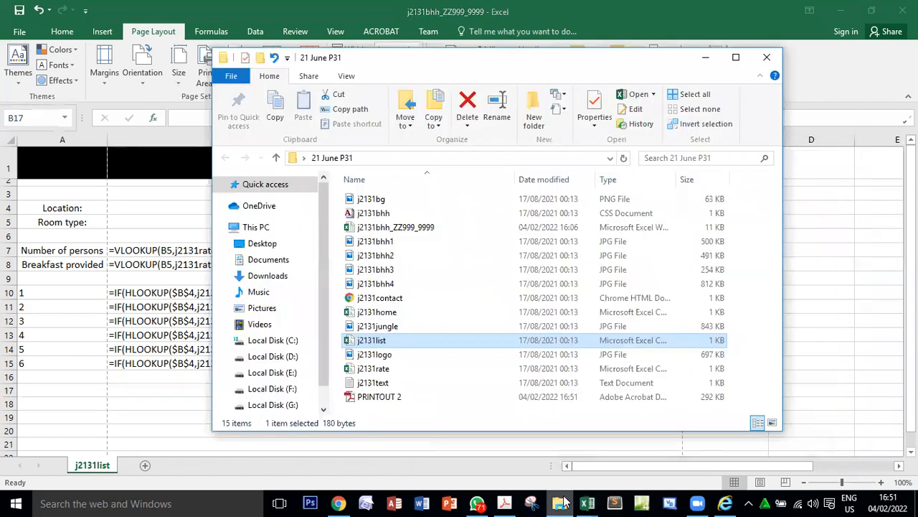
double_click(380, 397)
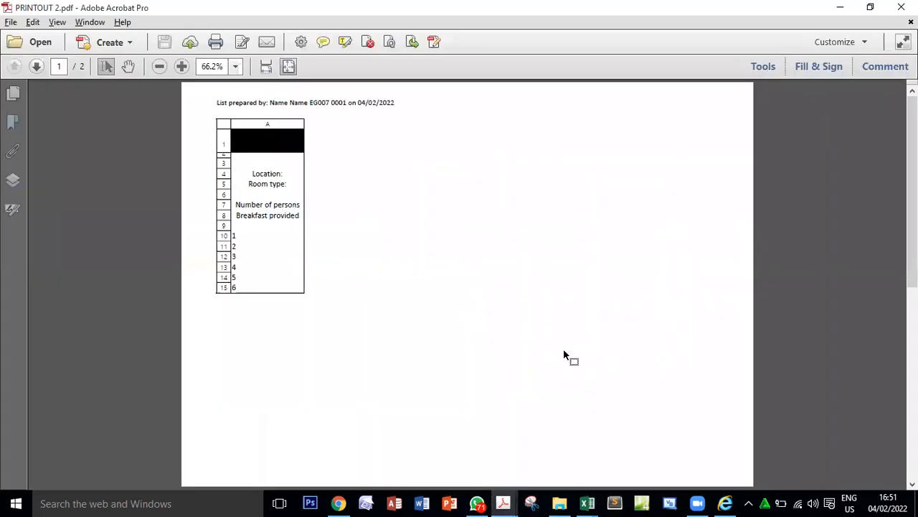
scroll(564, 353, "down", 1)
scroll(564, 353, "up", 1)
scroll(564, 348, "down", 1)
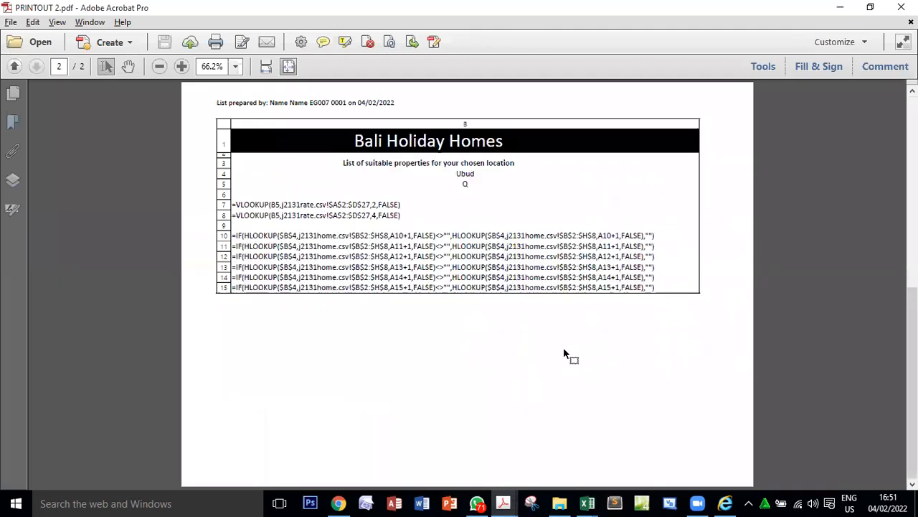
scroll(563, 347, "up", 1)
scroll(563, 347, "down", 1)
scroll(563, 347, "up", 1)
scroll(564, 347, "down", 1)
scroll(564, 347, "up", 1)
scroll(563, 347, "down", 1)
left_click(902, 8)
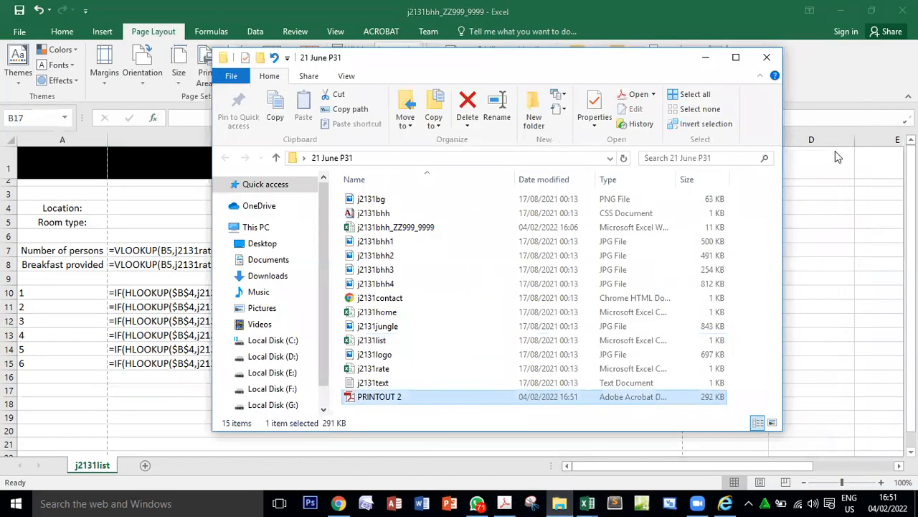
Read the PRINTOUT 2 note and question 20 in the exam paper, and switch the j2131bhh sheet back to showing values.
key("alt+Tab")
key("alt+Tab")
scroll(424, 353, "down", 1)
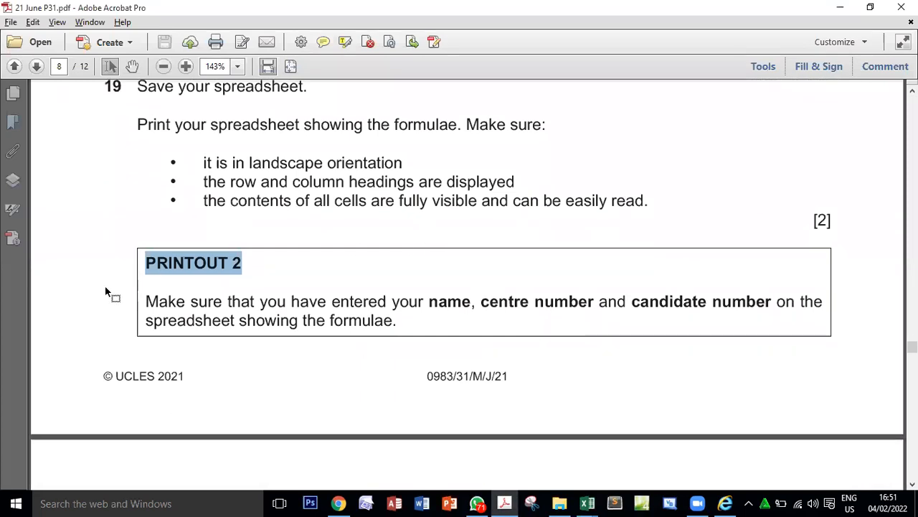
left_click_drag(332, 301, 524, 304)
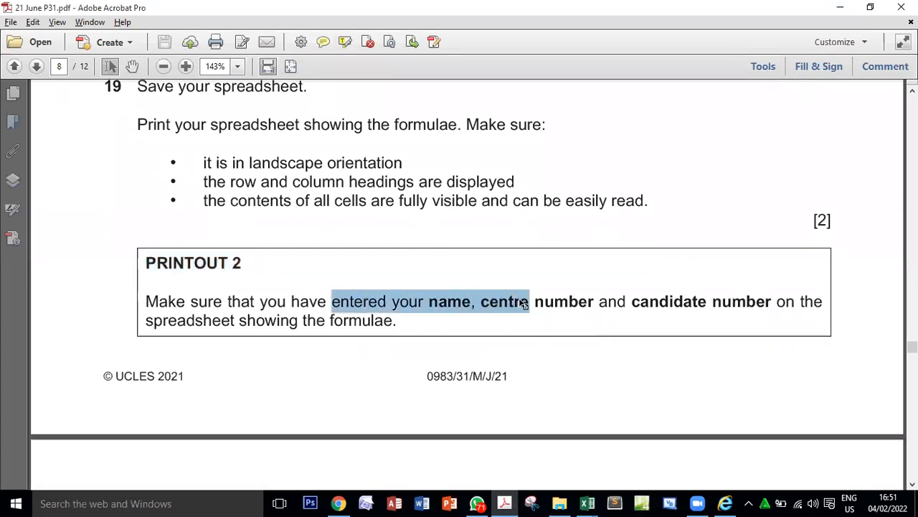
scroll(521, 302, "down", 6)
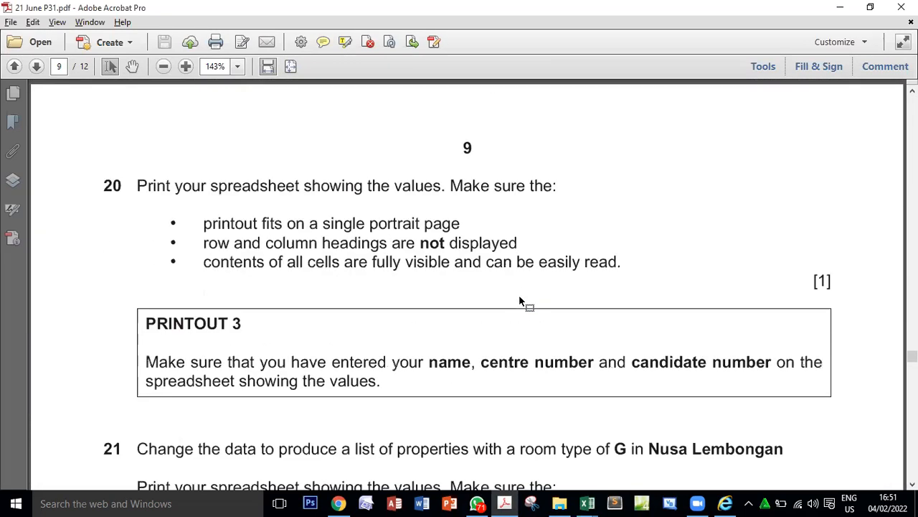
double_click(422, 154)
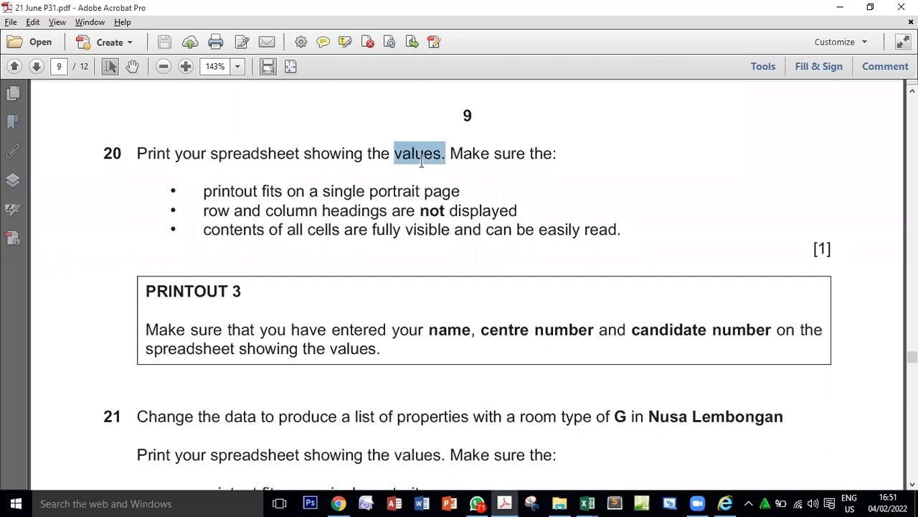
key("alt+Tab")
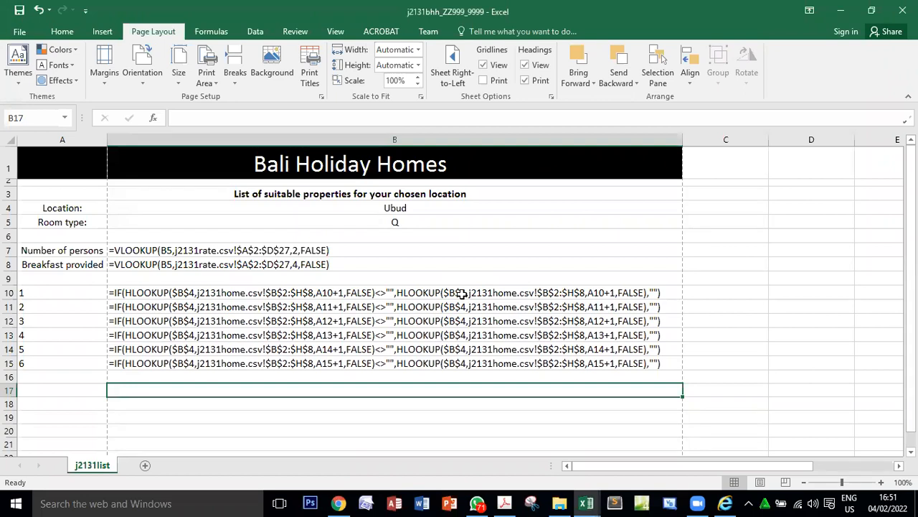
left_click(208, 32)
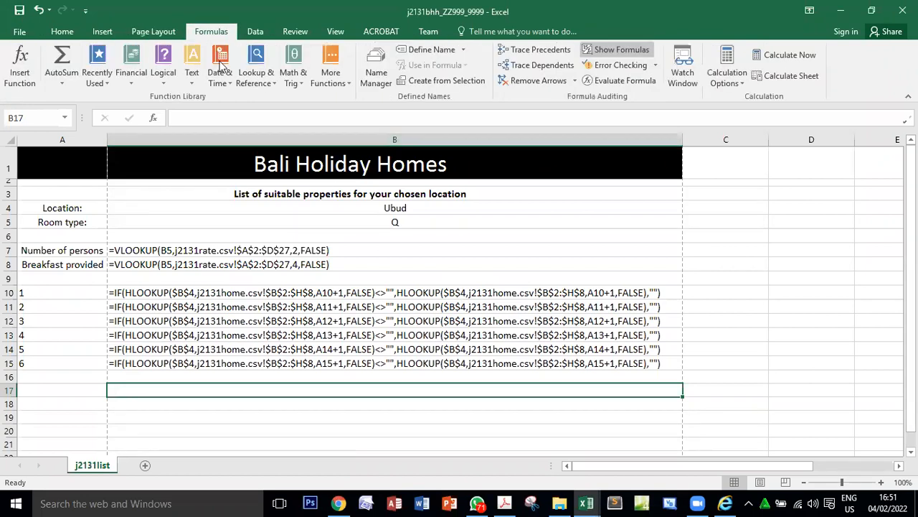
left_click(624, 50)
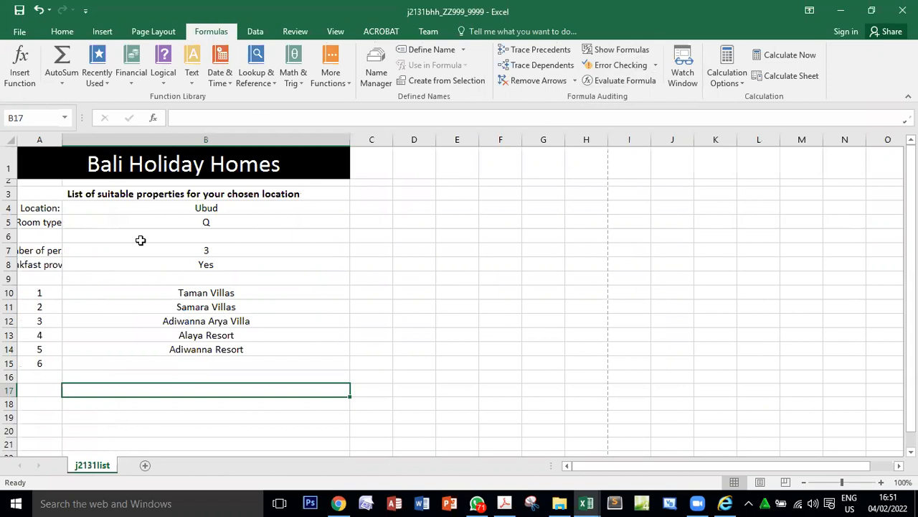
Autofit all columns to their contents, and widen columns B and A so the title and subtitle fit fully.
left_click(12, 139)
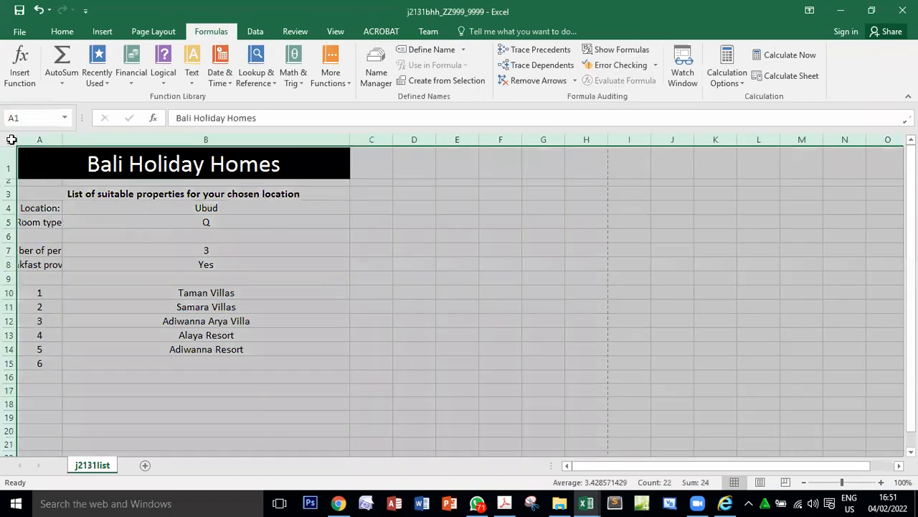
double_click(63, 139)
left_click(265, 249)
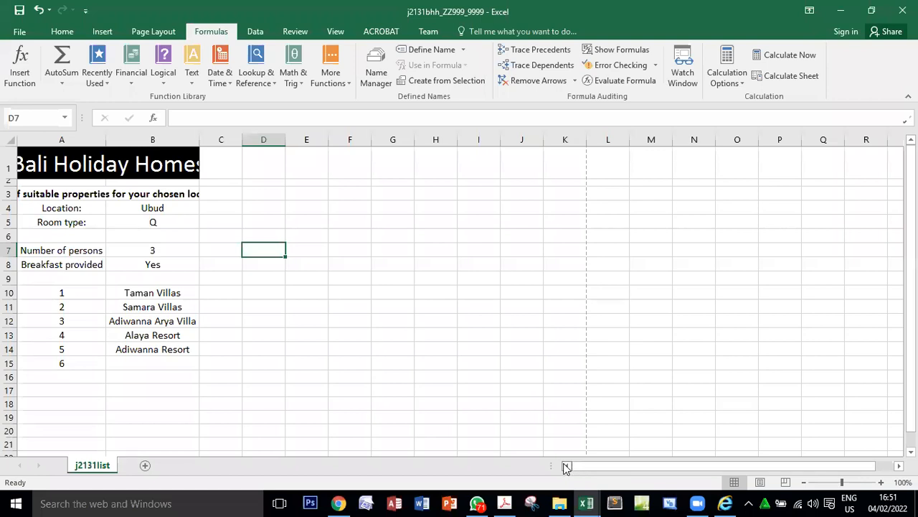
left_click_drag(197, 141, 266, 140)
left_click_drag(109, 138, 131, 139)
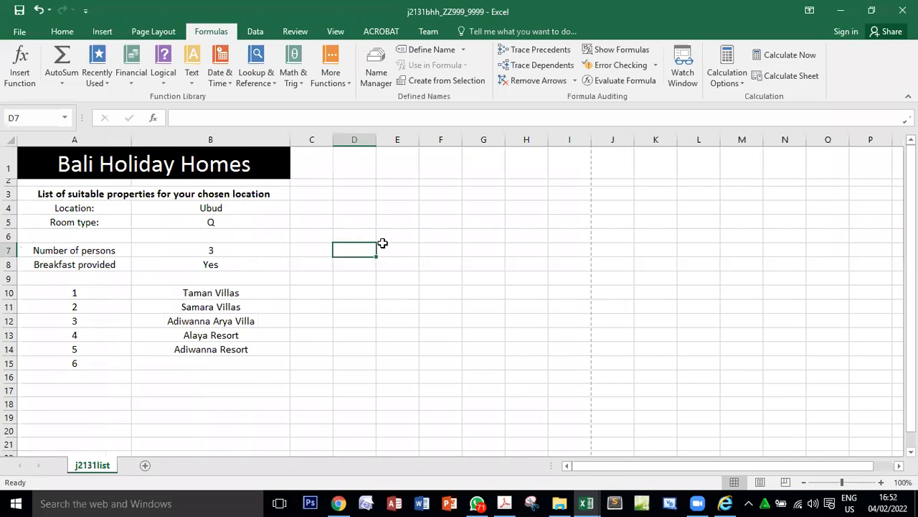
Check question 20's page requirement in the exam paper and set the j2131bhh sheet to portrait orientation.
left_click(504, 503)
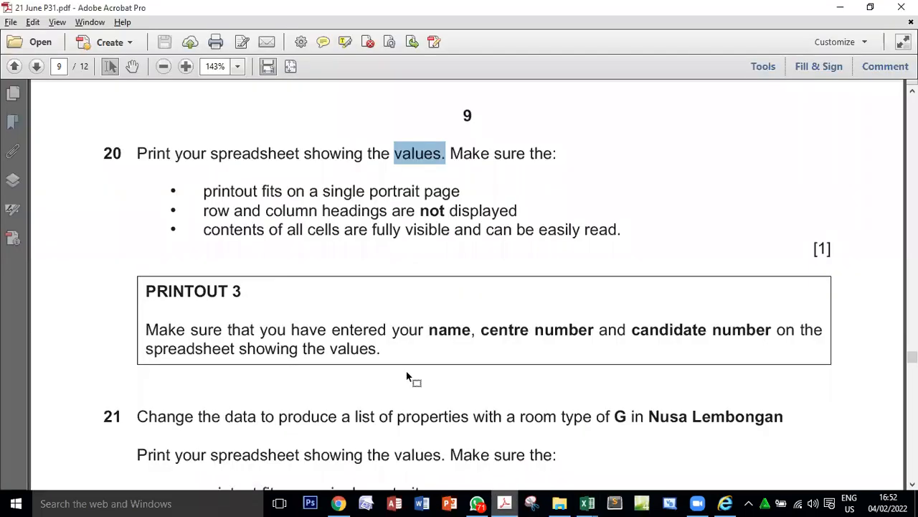
left_click_drag(207, 188, 434, 201)
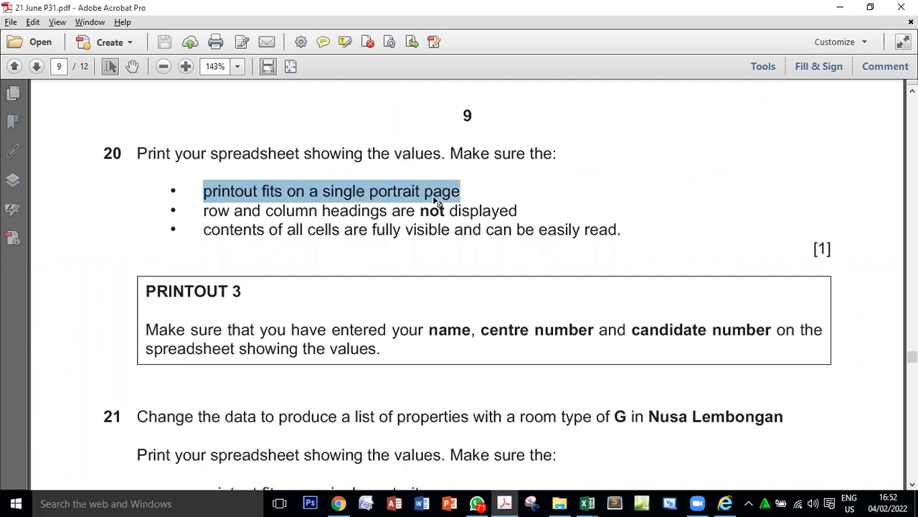
key("alt+Tab")
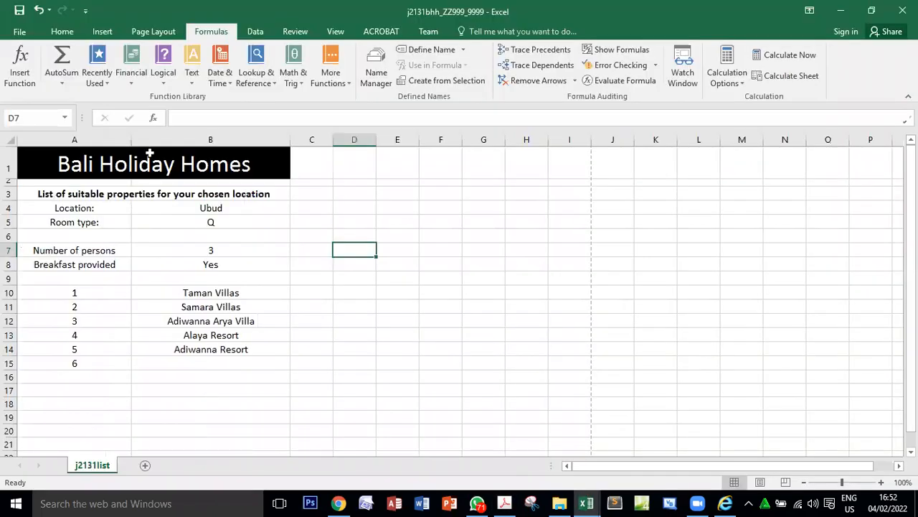
left_click(153, 32)
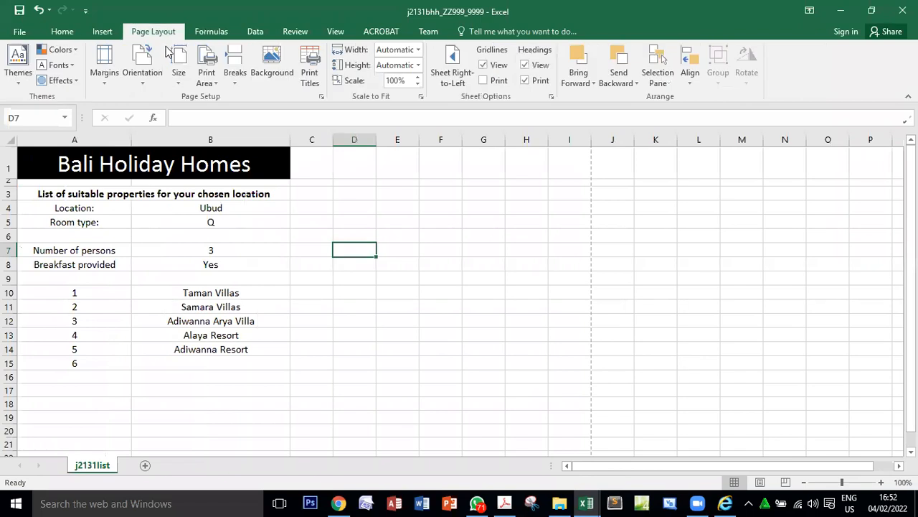
left_click(144, 76)
left_click(152, 102)
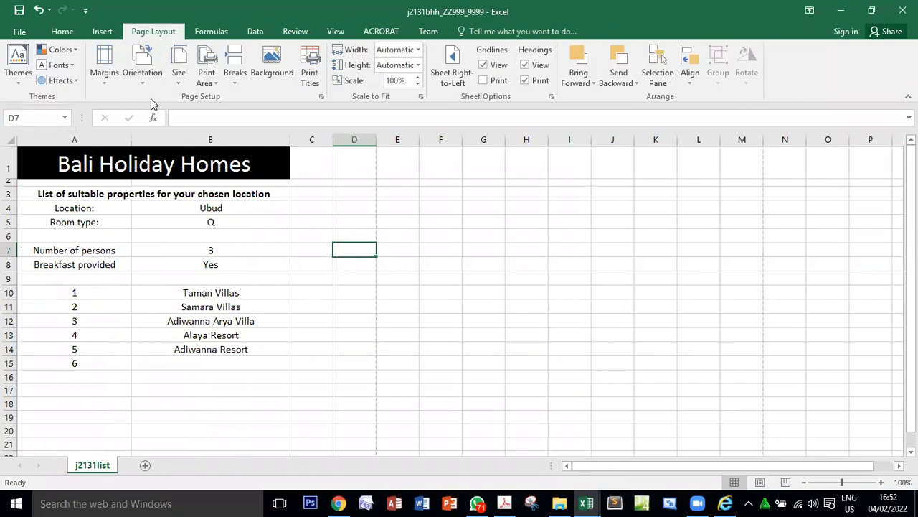
Check question 20's headings requirement in the exam paper and turn off printing of row and column headings for j2131bhh.
key("alt+Tab")
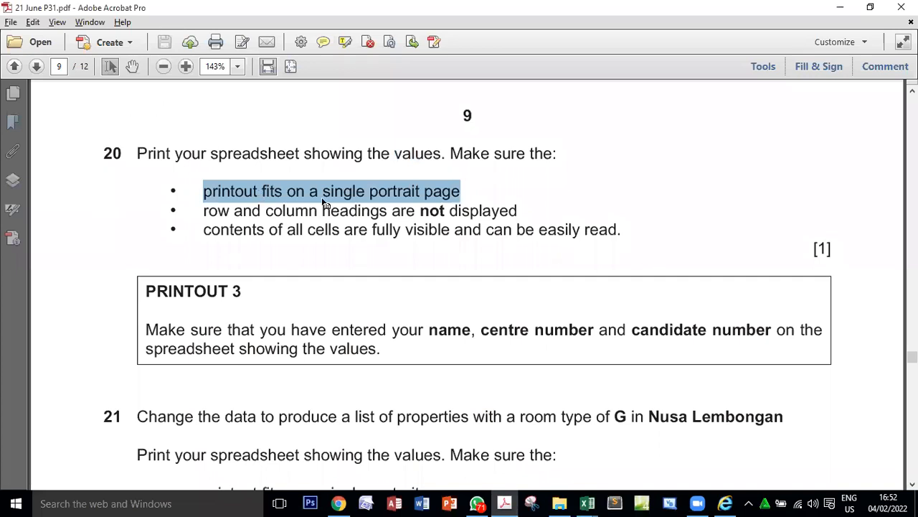
double_click(433, 210)
key("alt+Tab")
left_click(307, 72)
left_click(492, 243)
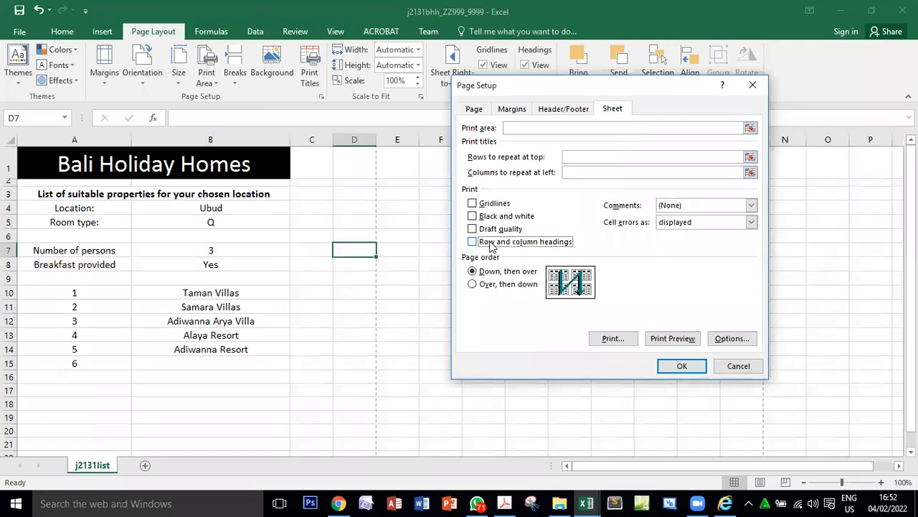
left_click(672, 366)
Reread question 20's requirement on fully visible, easily read cell contents in the exam paper and return to j2131bhh.
key("alt+Tab")
left_click_drag(201, 215, 598, 223)
left_click(593, 271)
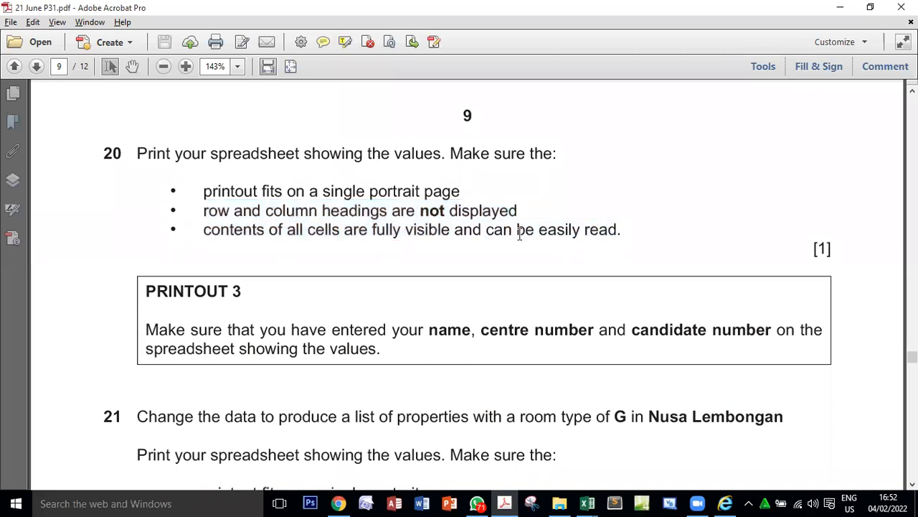
key("alt+Tab")
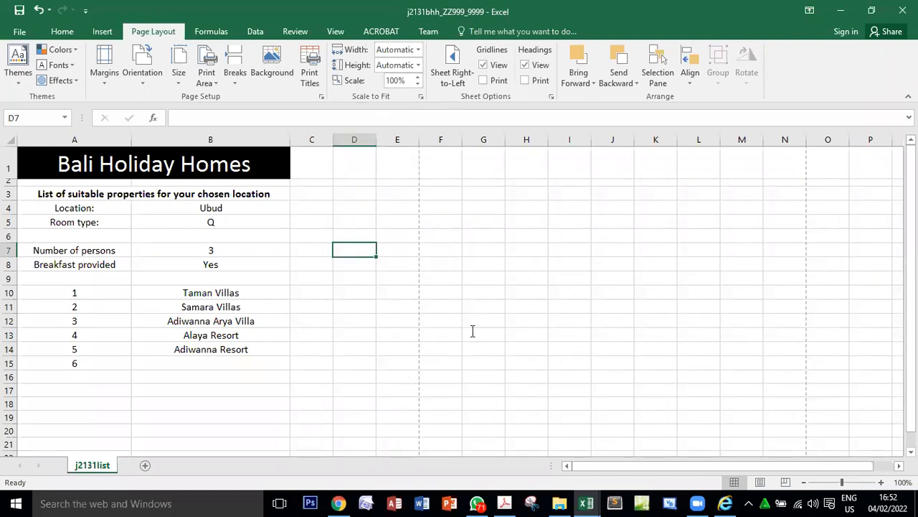
Check question 20's single-page requirement in the exam paper and open the print preview of the j2131bhh sheet.
key("alt+Tab")
double_click(341, 190)
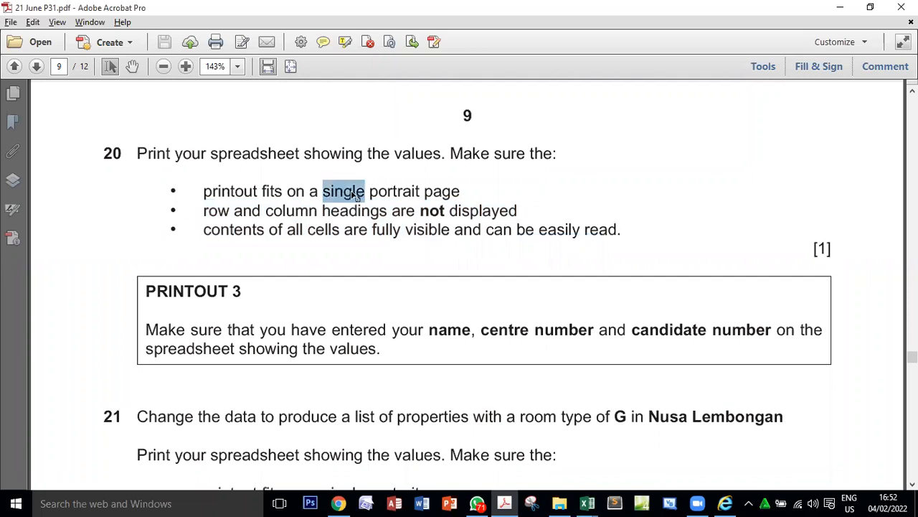
key("alt+Tab")
key("alt+f")
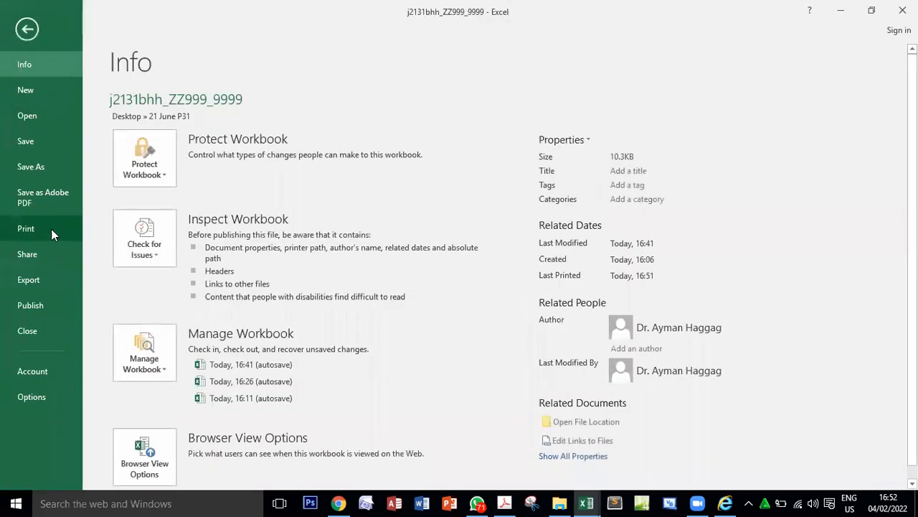
left_click(50, 228)
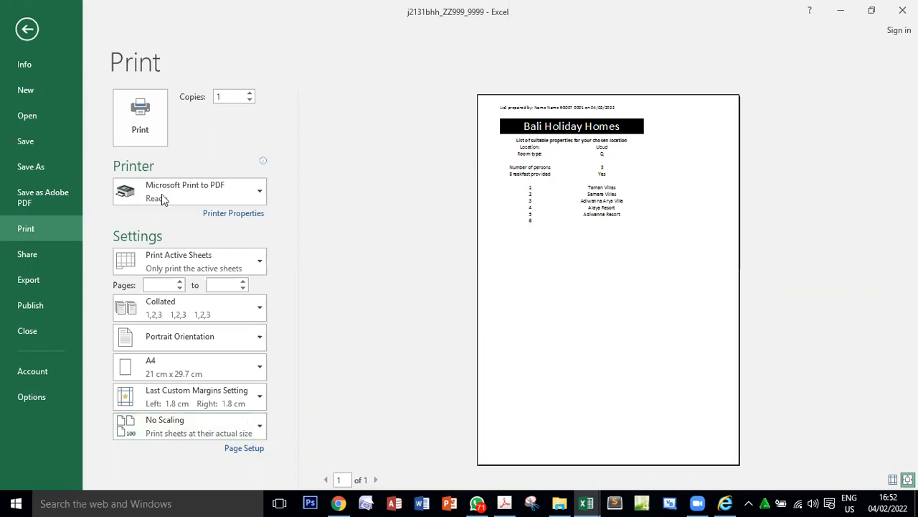
Print the values sheet with Microsoft Print to PDF and save it as PRINTOUT 3 in the 21 June P31 folder.
left_click(142, 124)
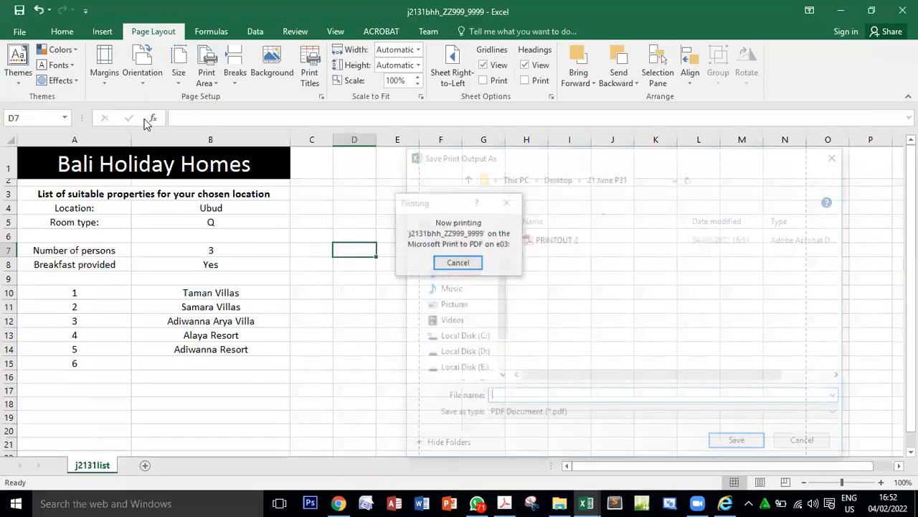
left_click(539, 244)
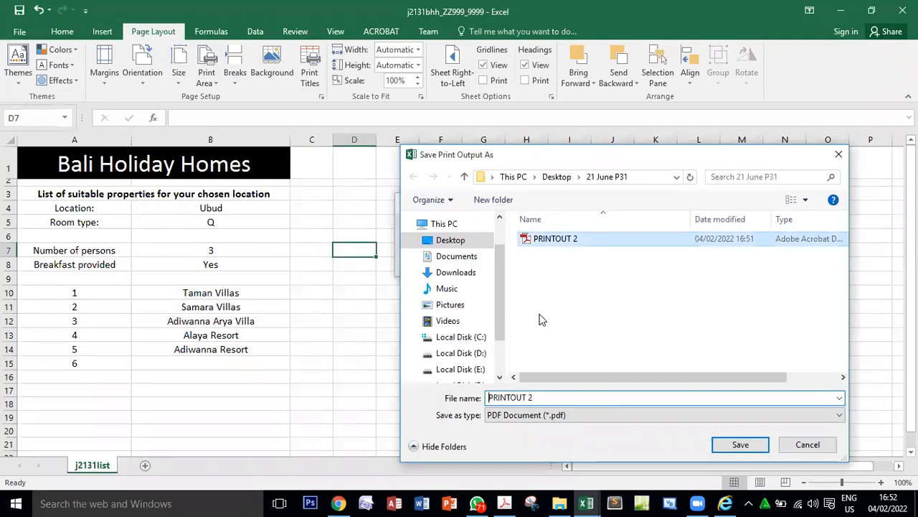
left_click(534, 397)
double_click(533, 397)
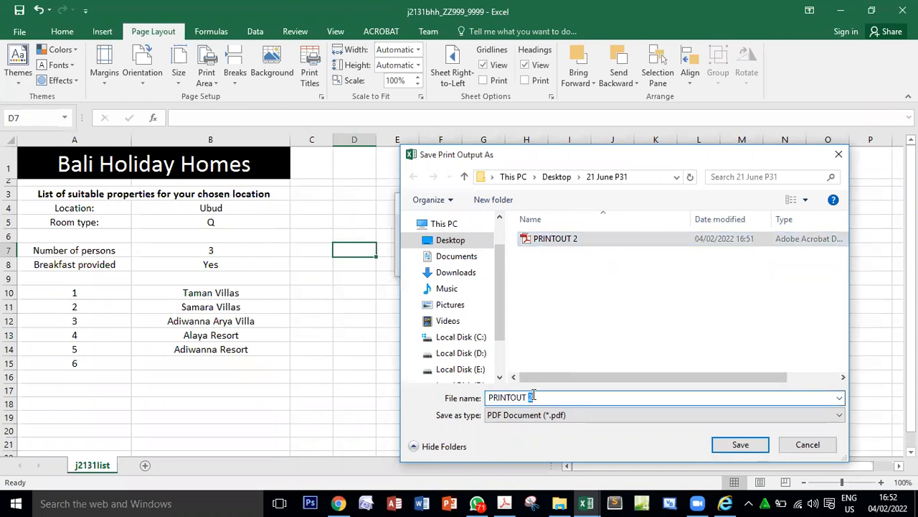
type("3")
key("Return")
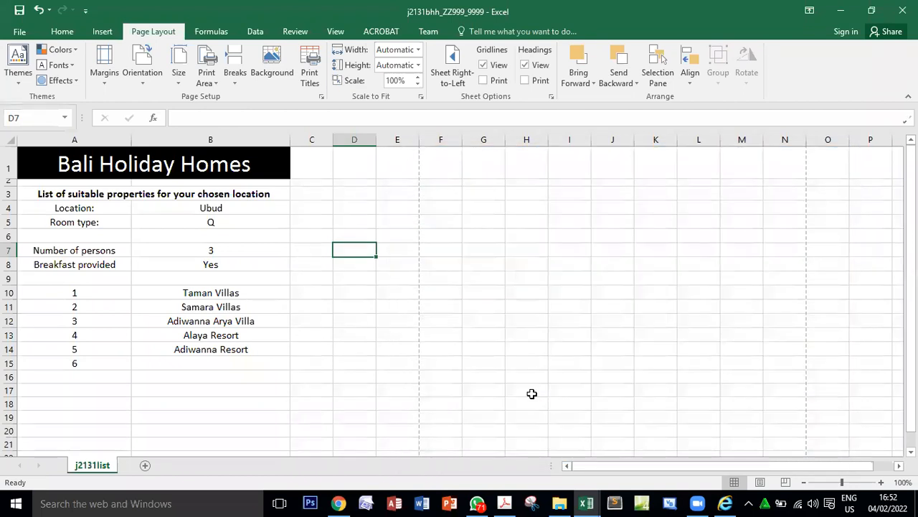
Read question 21's data change in the exam paper and set the room type in B5 to G.
left_click(504, 503)
scroll(409, 273, "down", 3)
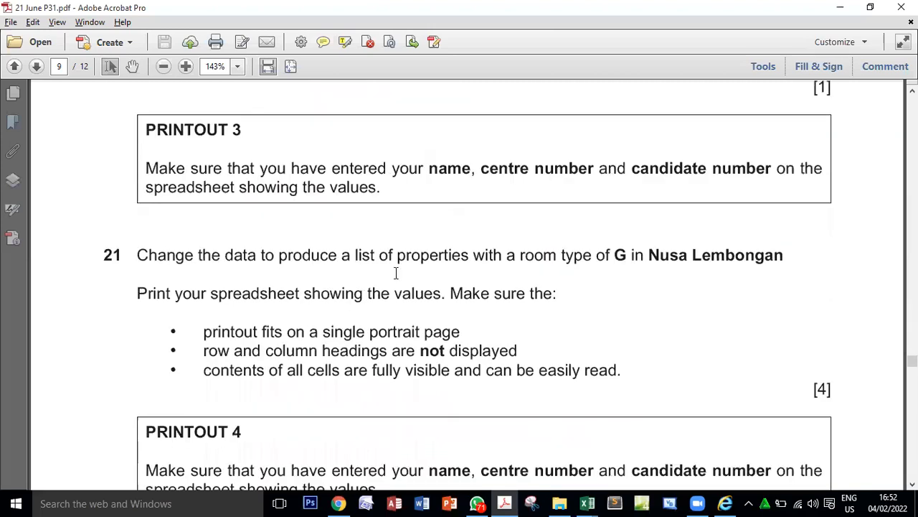
left_click_drag(148, 166, 517, 160)
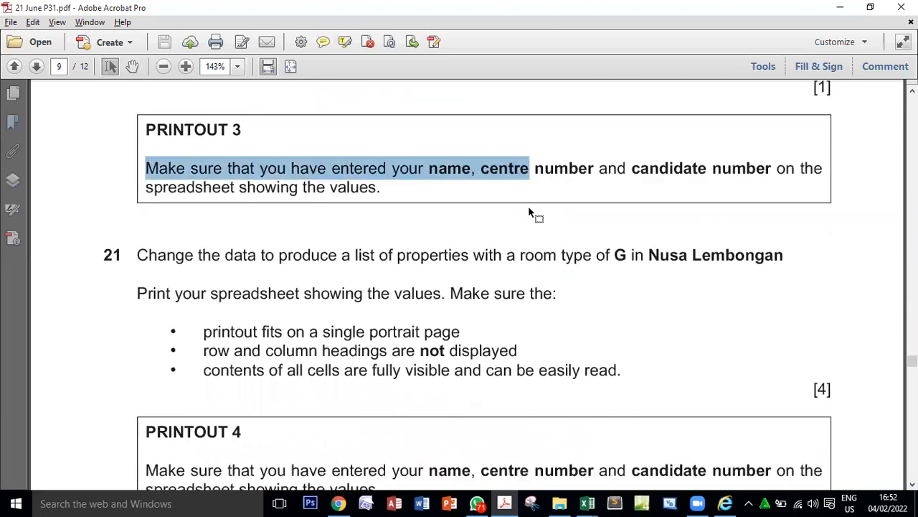
scroll(485, 262, "down", 3)
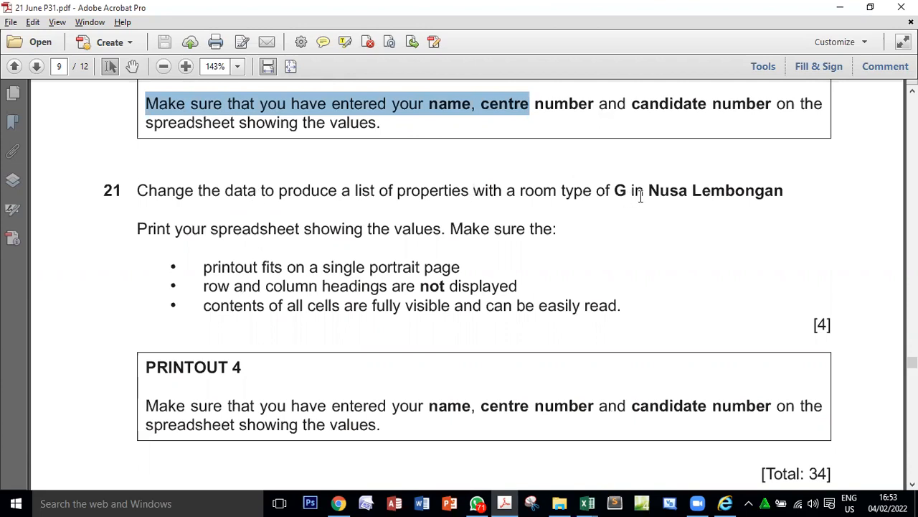
left_click_drag(629, 191, 617, 189)
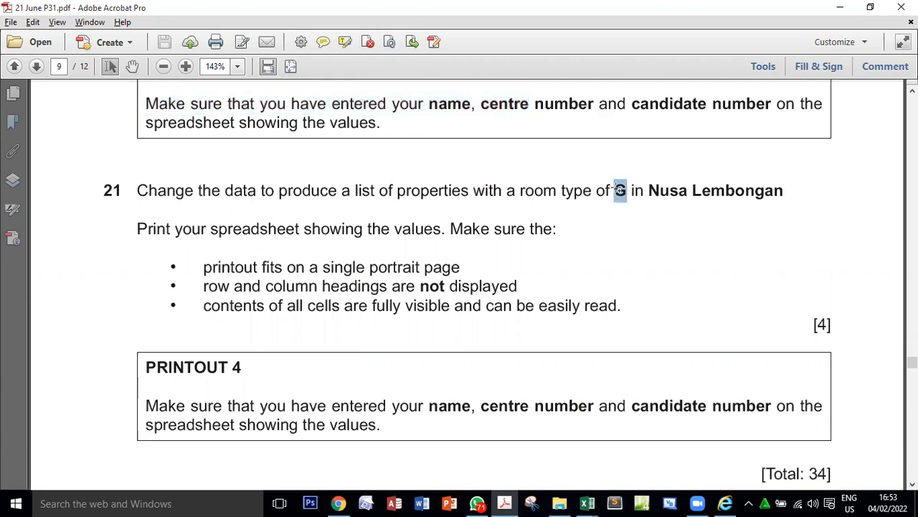
key("alt+Tab")
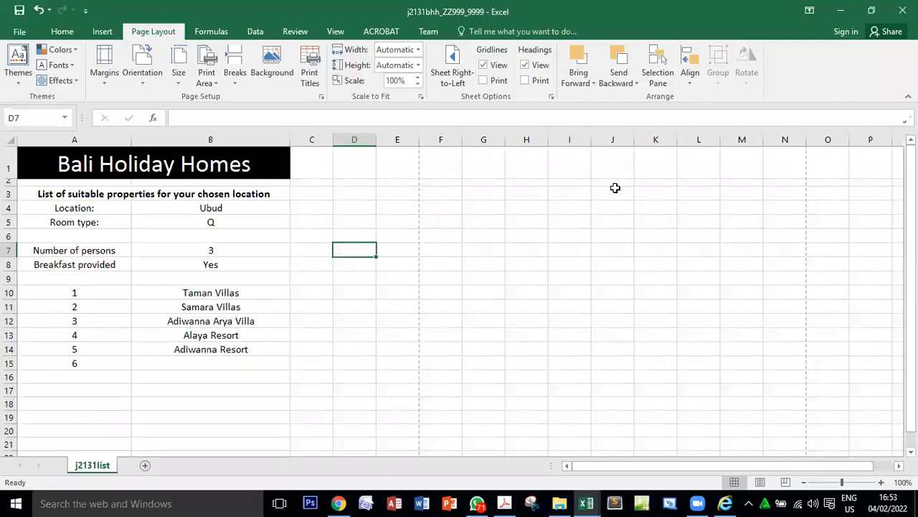
left_click(215, 222)
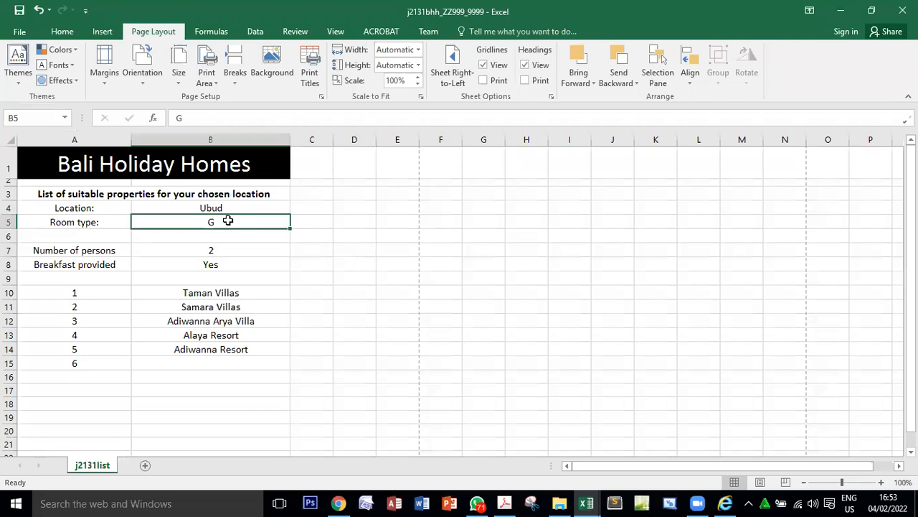
Copy the location Nusa Lembongan from question 21 and paste it as the location in B4.
key("alt+Tab")
left_click_drag(647, 192, 727, 201)
key("ctrl+c")
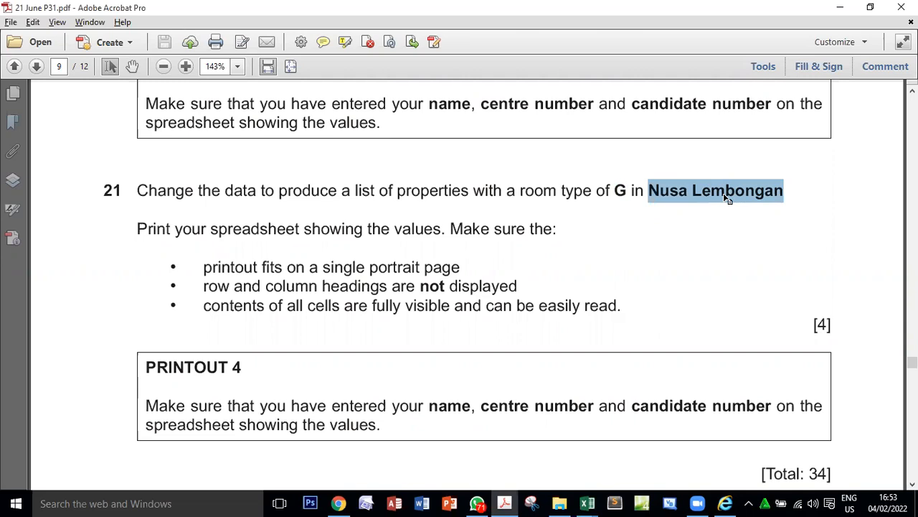
key("alt+Tab")
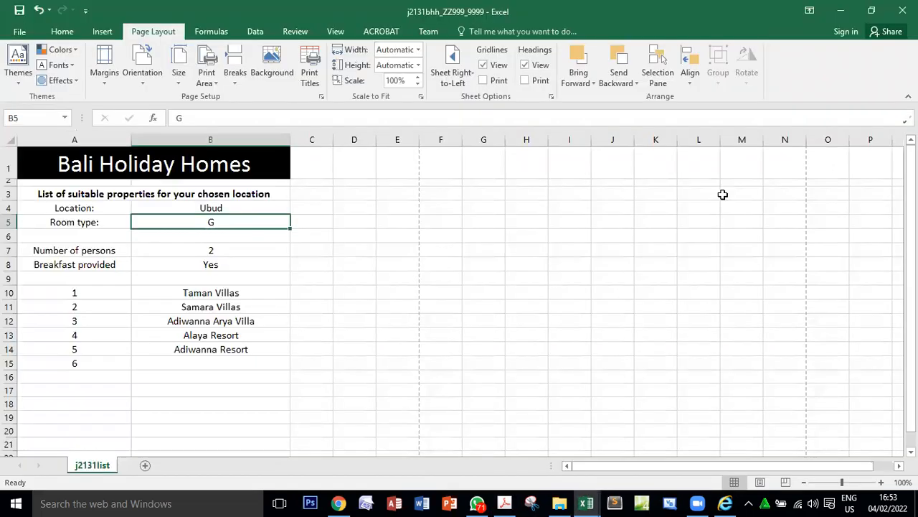
left_click(219, 204)
key("ctrl+v")
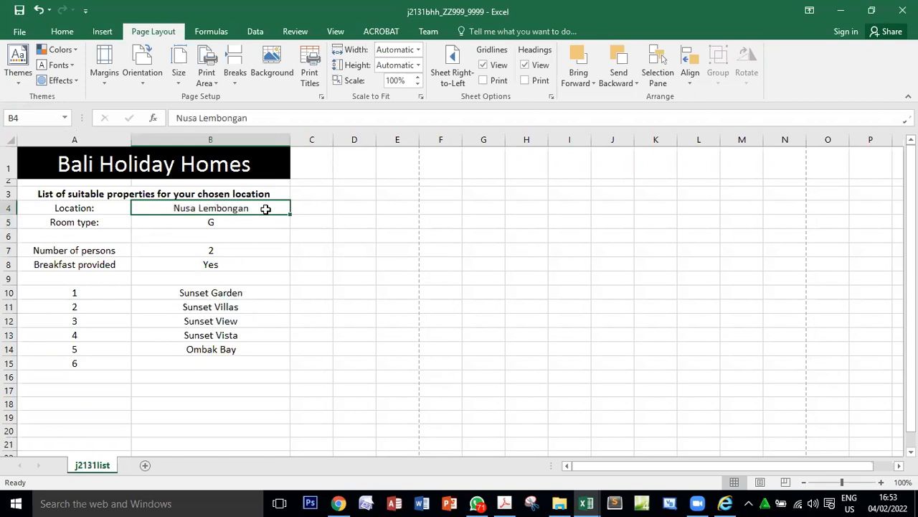
Test the property list with the location shortened to Nusa Lembonga, and restore it to Nusa Lembongan.
left_click(261, 119)
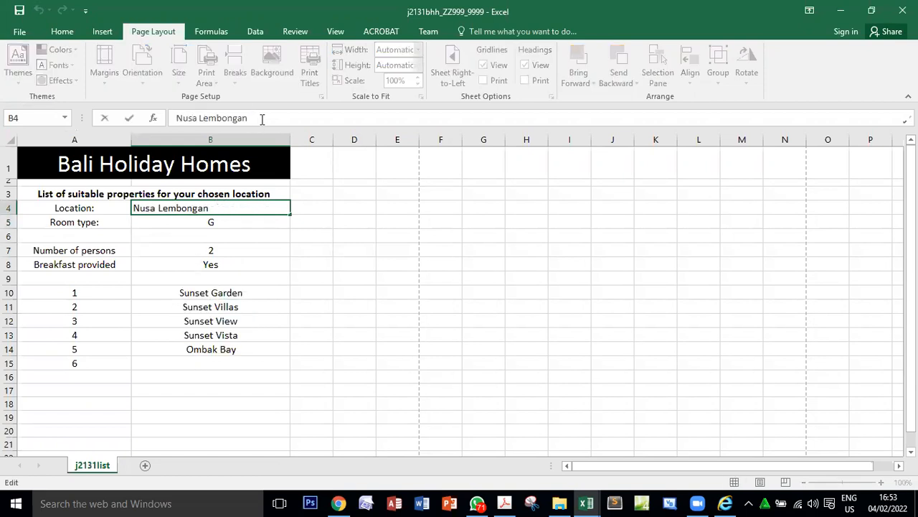
key("BackSpace")
key("Return")
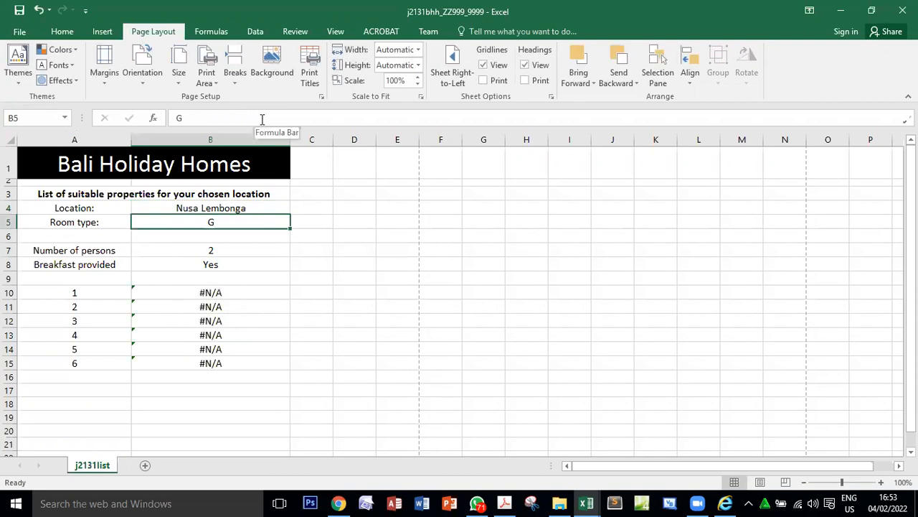
left_click(242, 208)
left_click(259, 120)
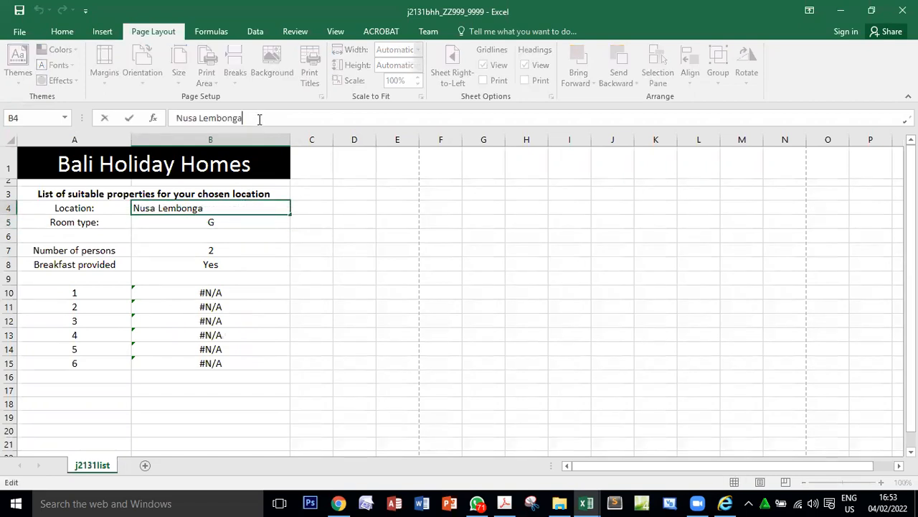
type("n")
key("Return")
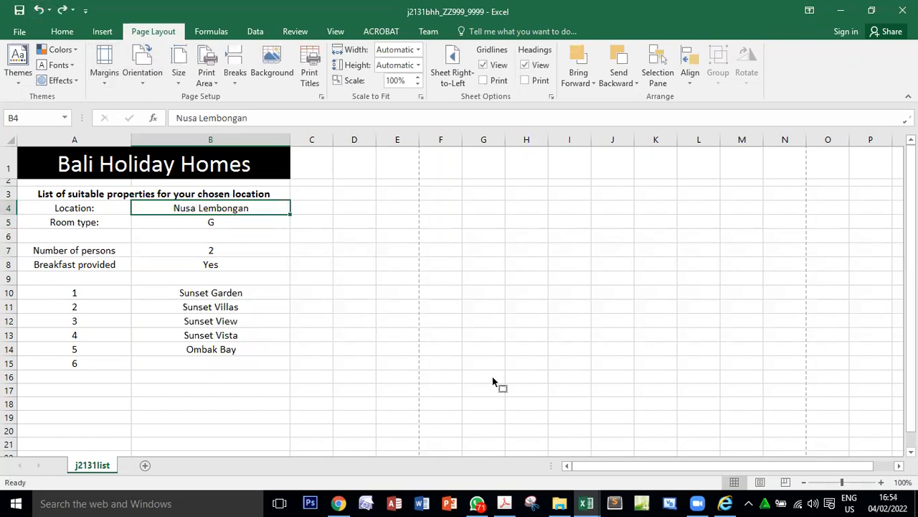
Compare the printing requirements of questions 20 and 21 in the exam paper and return to the spreadsheet.
key("alt+Tab")
left_click_drag(202, 269, 505, 318)
scroll(506, 318, "up", 3)
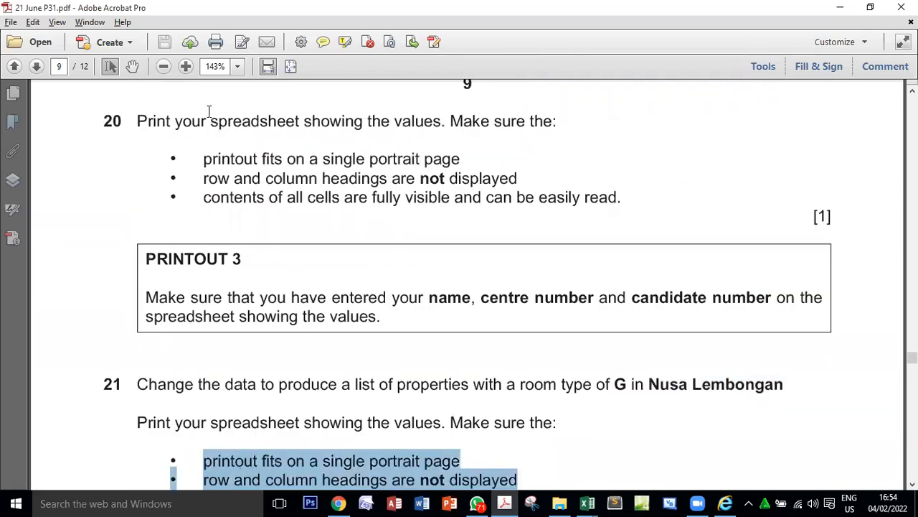
left_click_drag(202, 158, 334, 194)
scroll(333, 194, "down", 3)
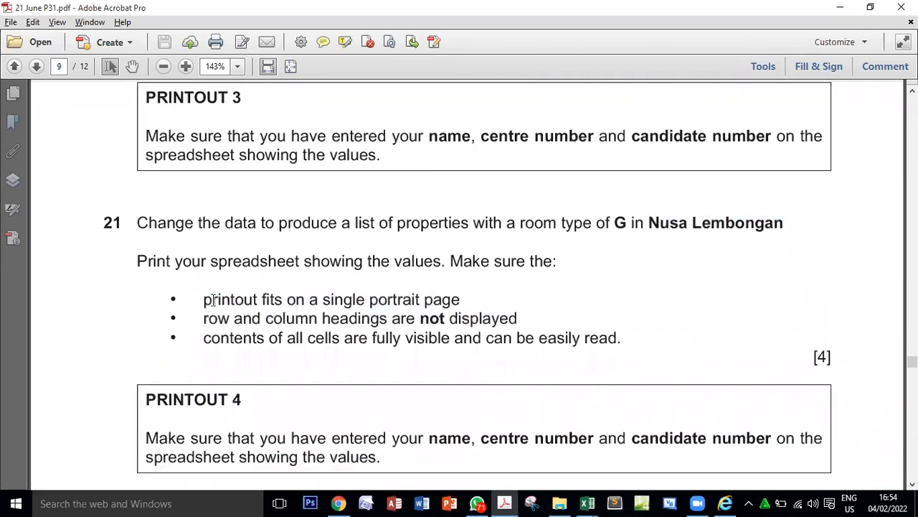
left_click_drag(205, 300, 362, 334)
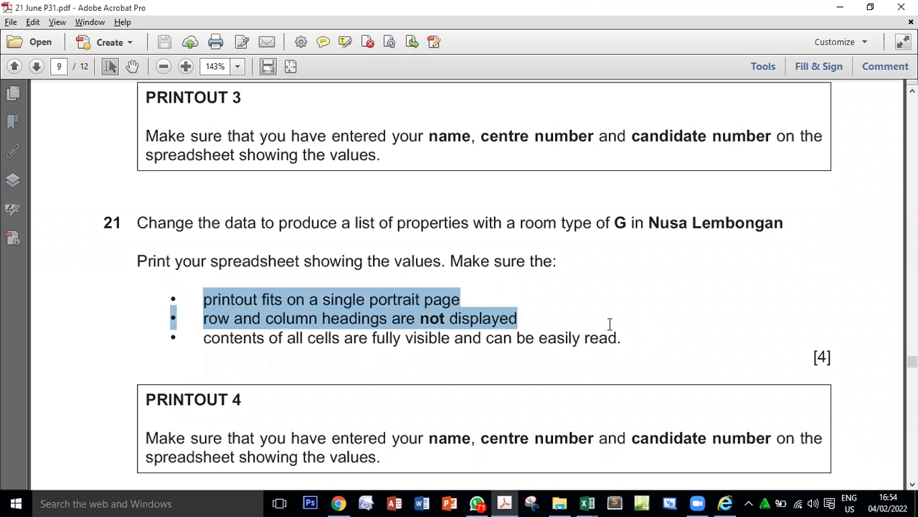
scroll(609, 323, "down", 1)
key("alt+Tab")
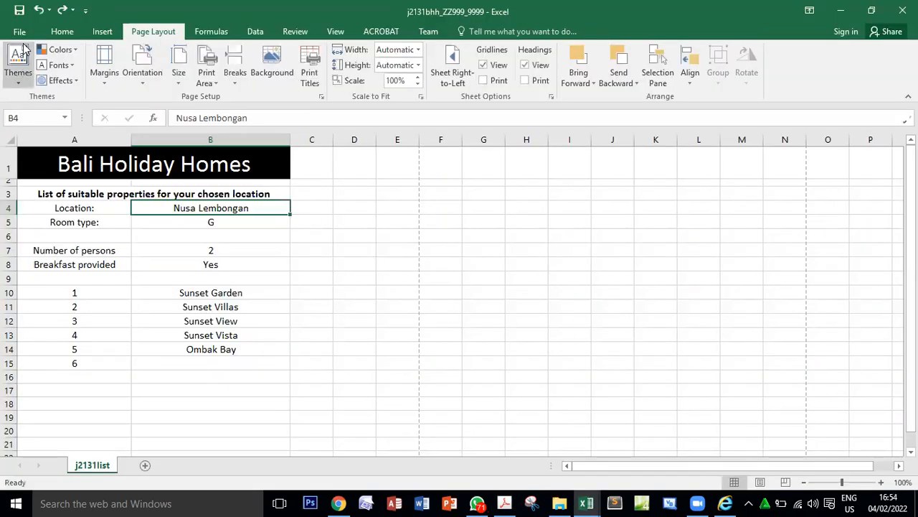
Print the updated sheet with Microsoft Print to PDF and save it as PRINTOUT 4 in the 21 June P31 folder.
left_click(20, 30)
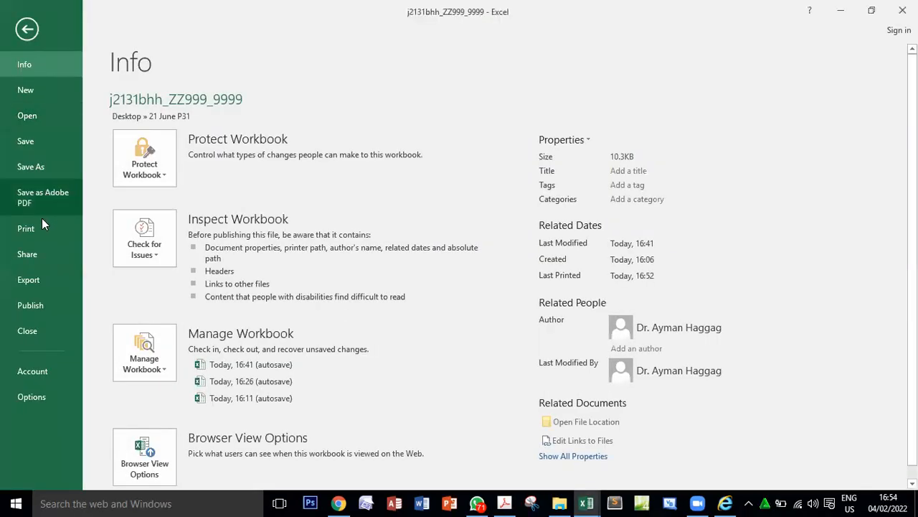
left_click(29, 227)
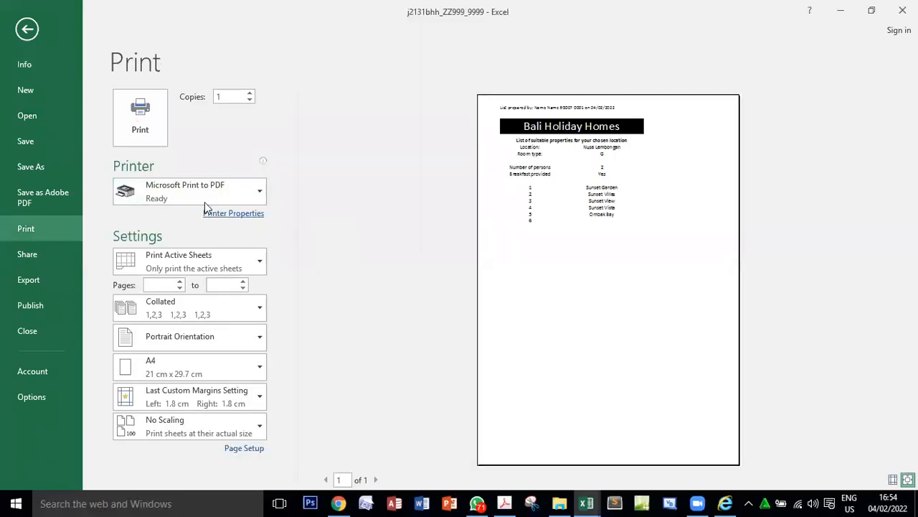
left_click(151, 127)
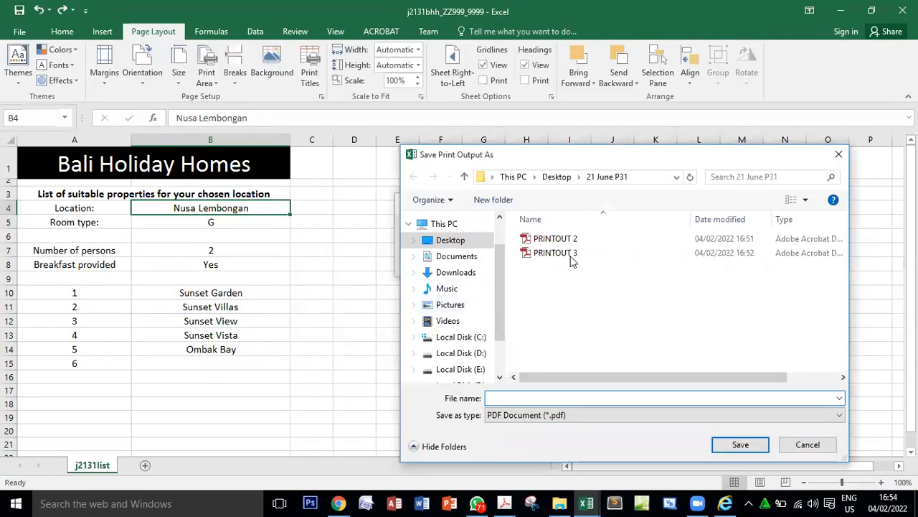
left_click(571, 253)
left_click(534, 397)
double_click(532, 397)
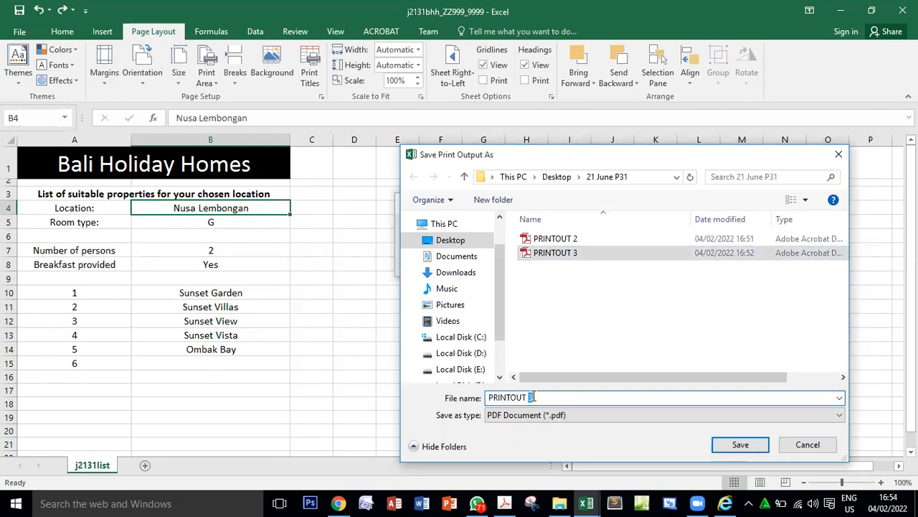
type("4")
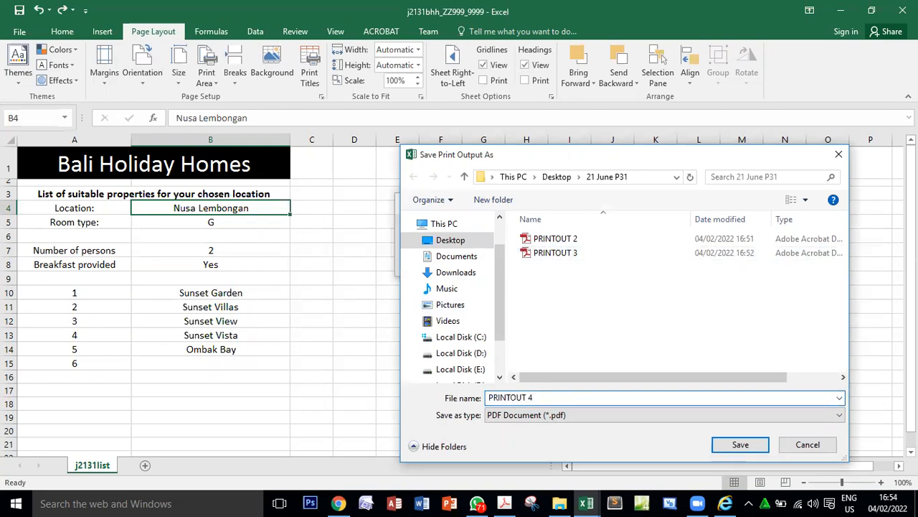
left_click(751, 447)
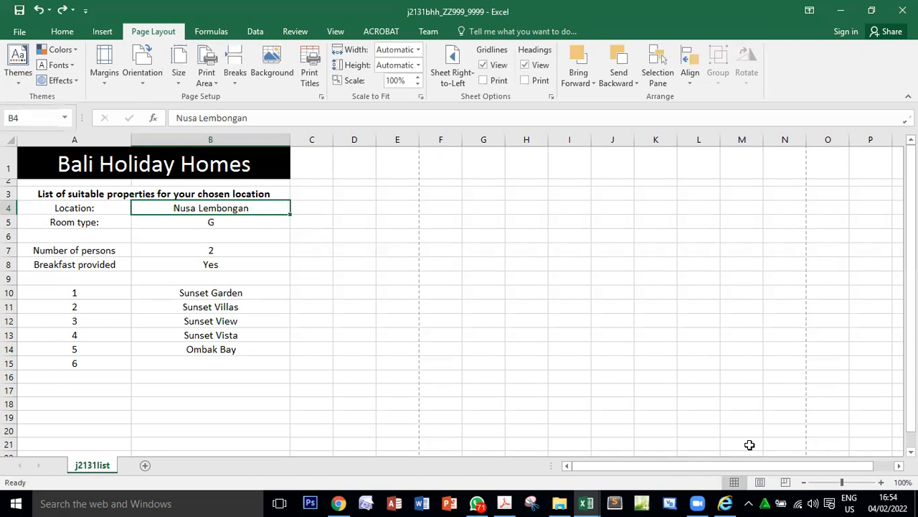
Check the end of question 21 and the task's total marks in the exam paper, and return to the spreadsheet.
key("alt+Tab")
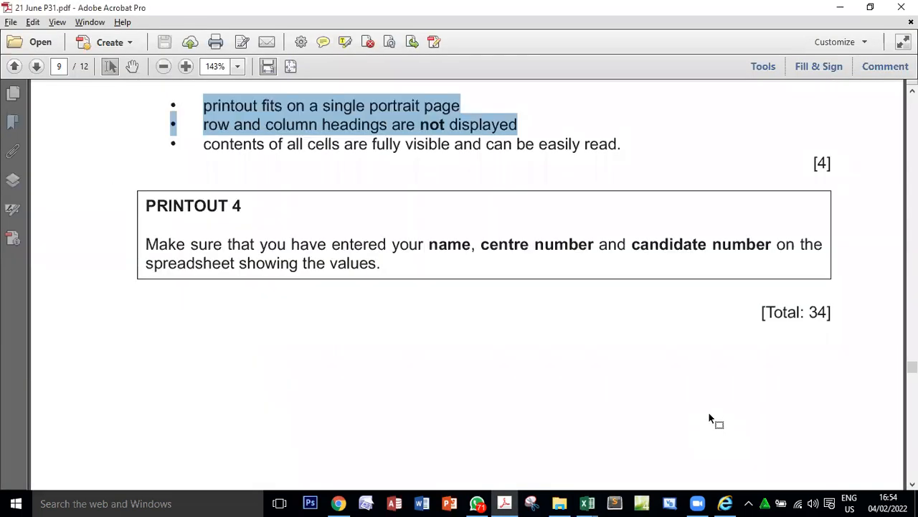
scroll(709, 413, "up", 1)
left_click_drag(813, 378, 830, 378)
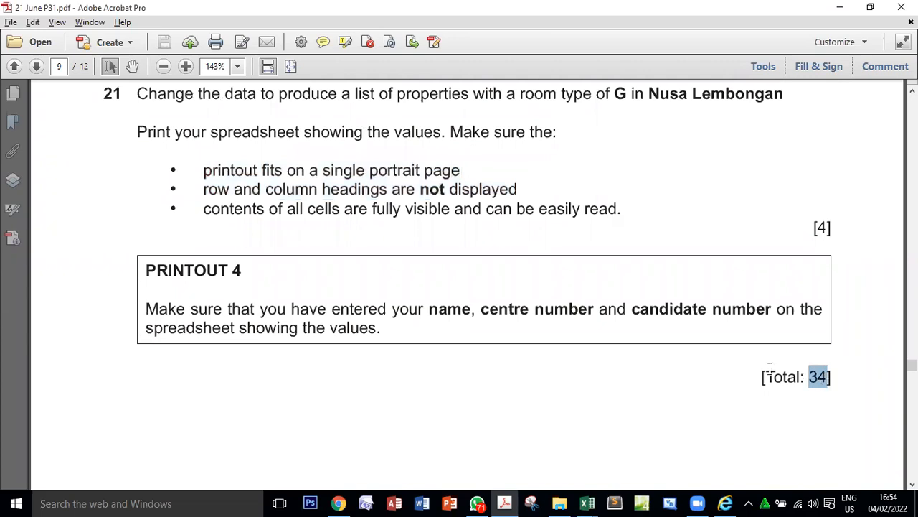
scroll(753, 369, "up", 1)
key("alt+Tab")
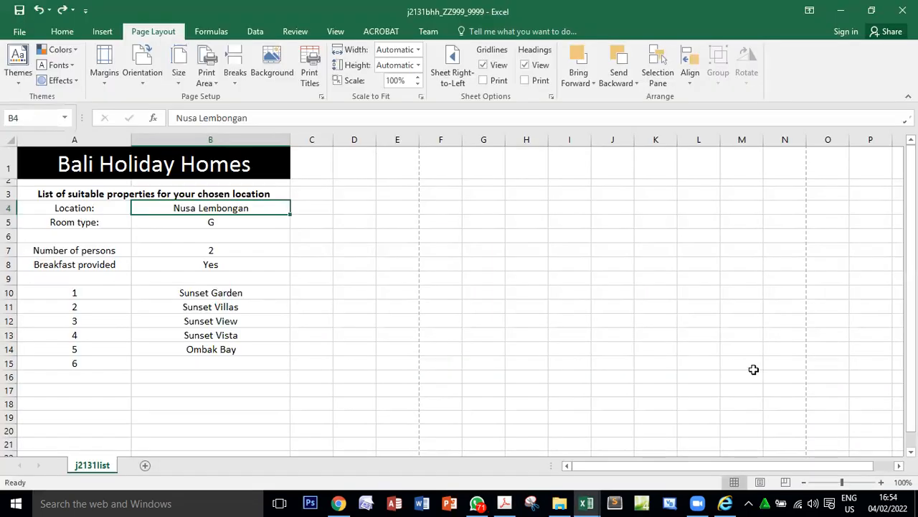